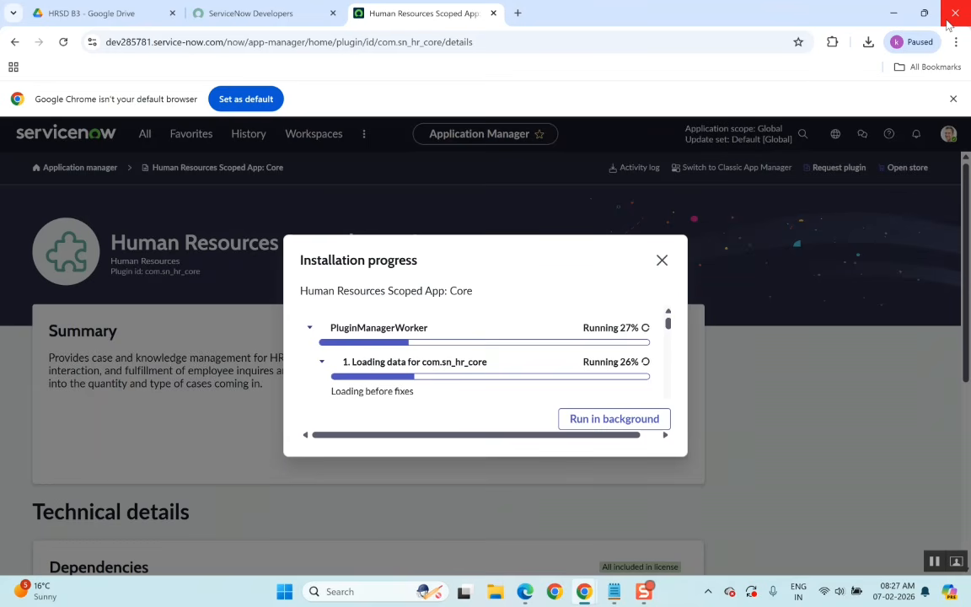
# Switch to the incognito browser window and sign in to the ServiceNow Developer Portal with the saved account email and password.
pyautogui.hotkey('alt', 'Tab')
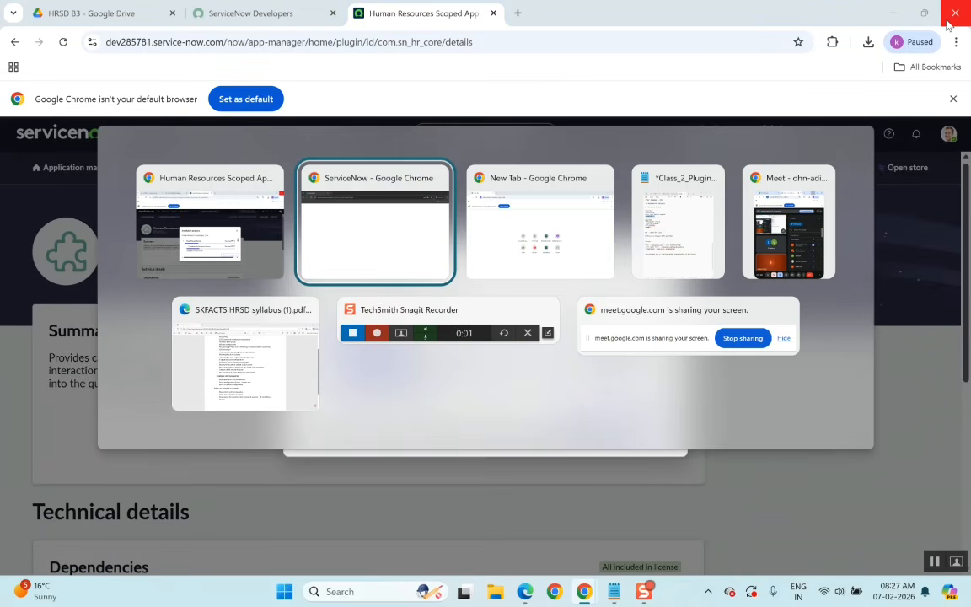
pyautogui.press('Escape')
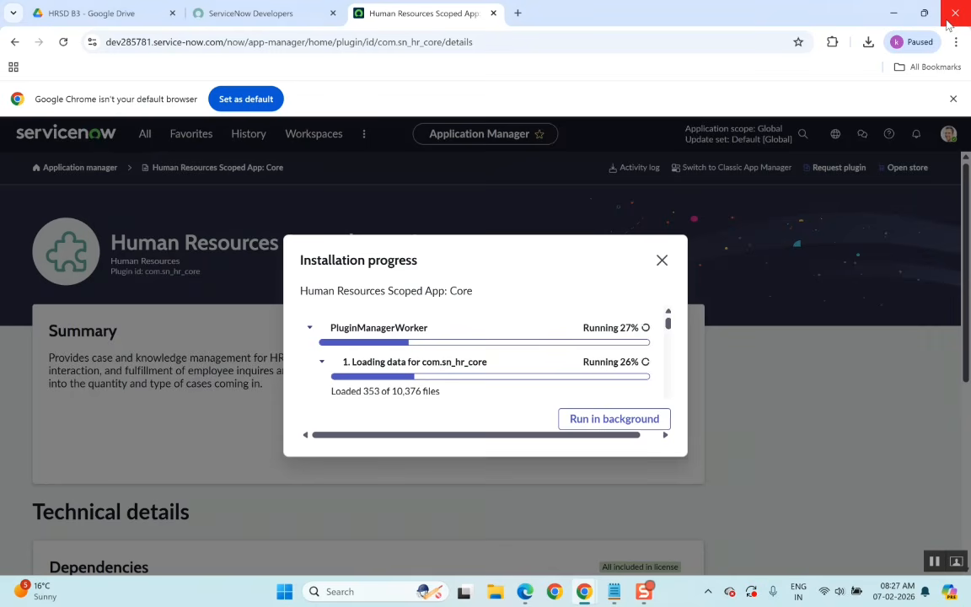
pyautogui.hotkey('alt', 'Tab')
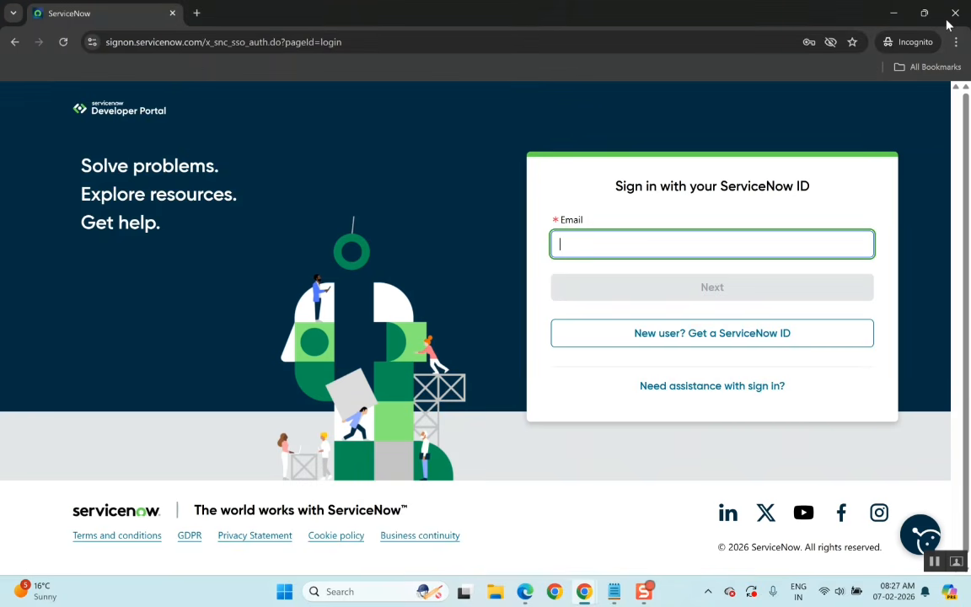
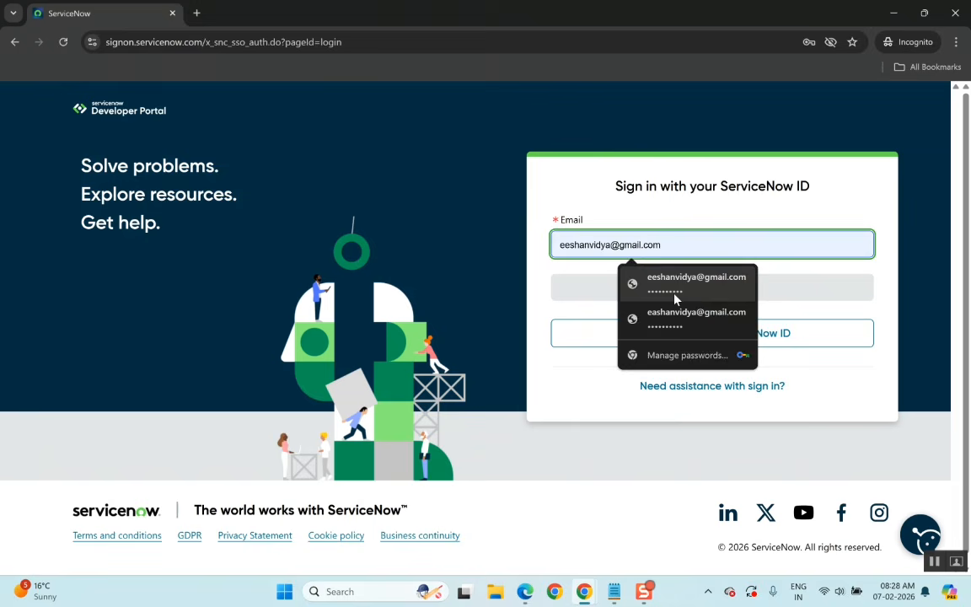
pyautogui.click(678, 286)
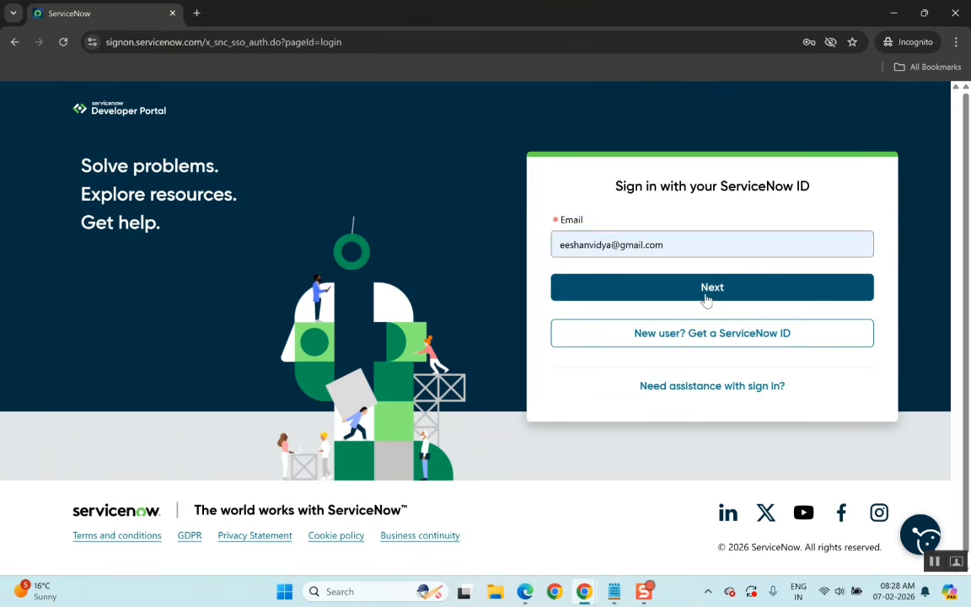
pyautogui.click(707, 297)
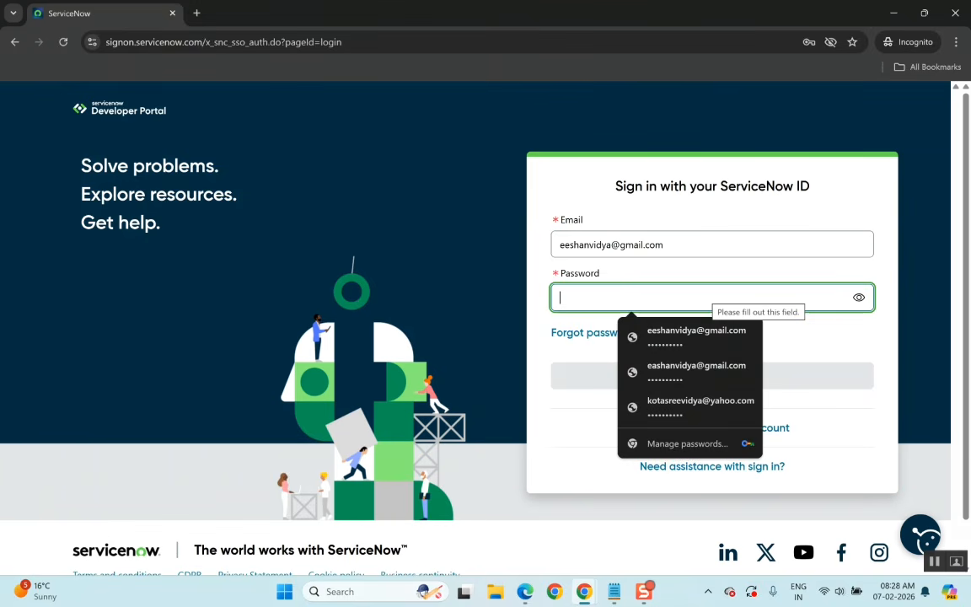
pyautogui.click(674, 337)
pyautogui.click(684, 385)
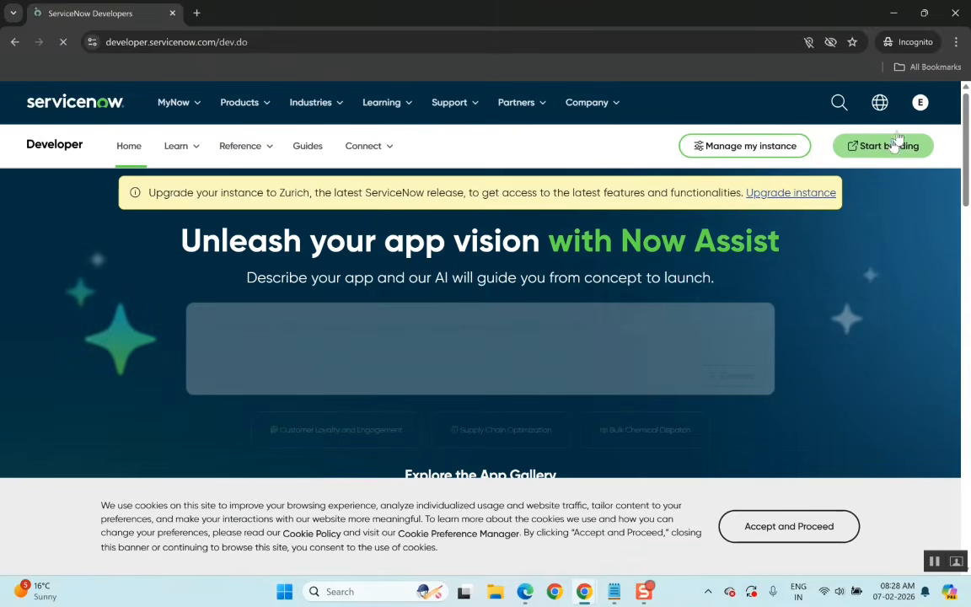
# Start building to open the developer instance and close the Enable Analytics dialog.
pyautogui.click(889, 149)
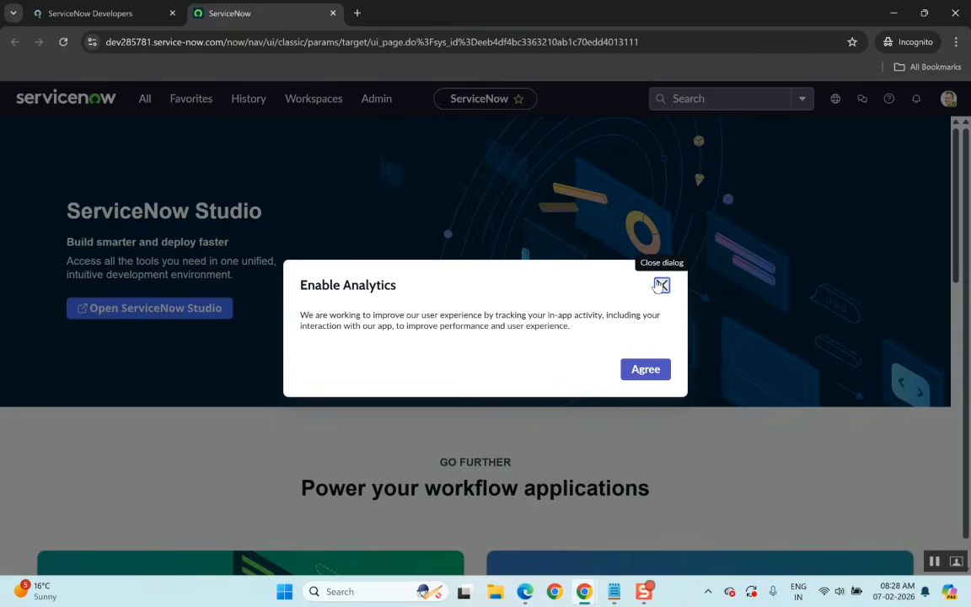
pyautogui.click(662, 285)
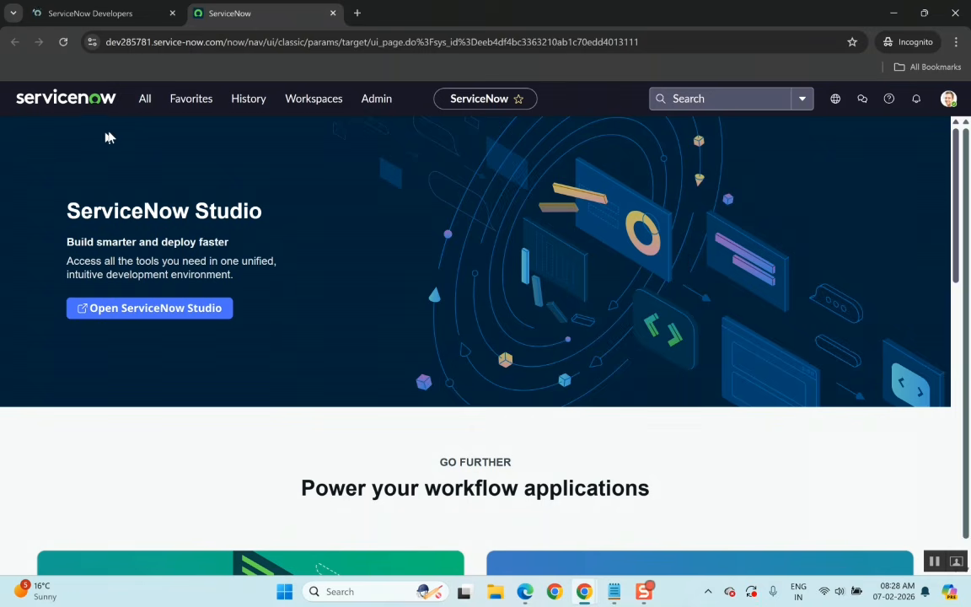
# Filter the navigator for plu, open Plugin Installation History and inspect the com.sn_hr_core upgrade record.
pyautogui.click(144, 100)
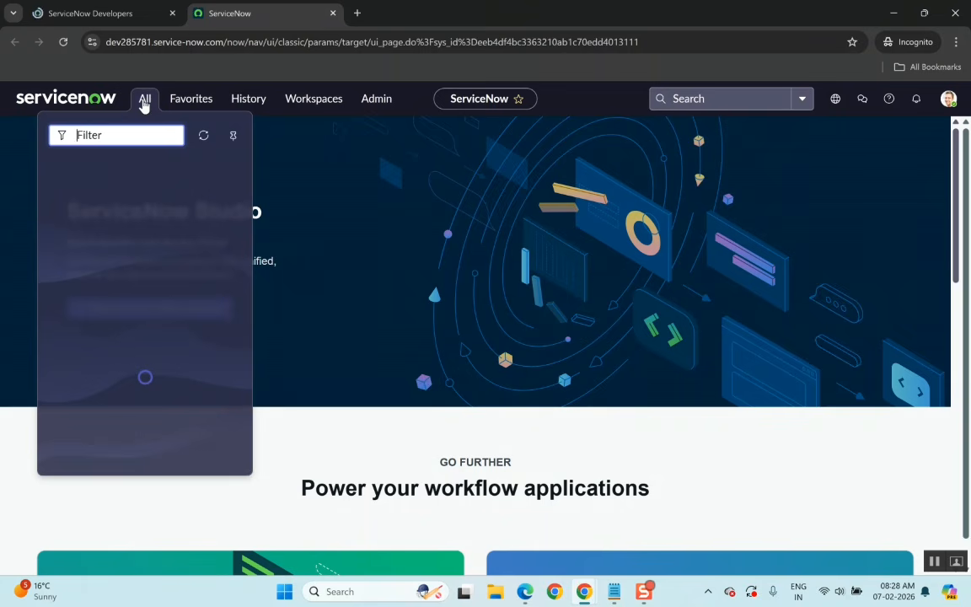
pyautogui.write('plu')
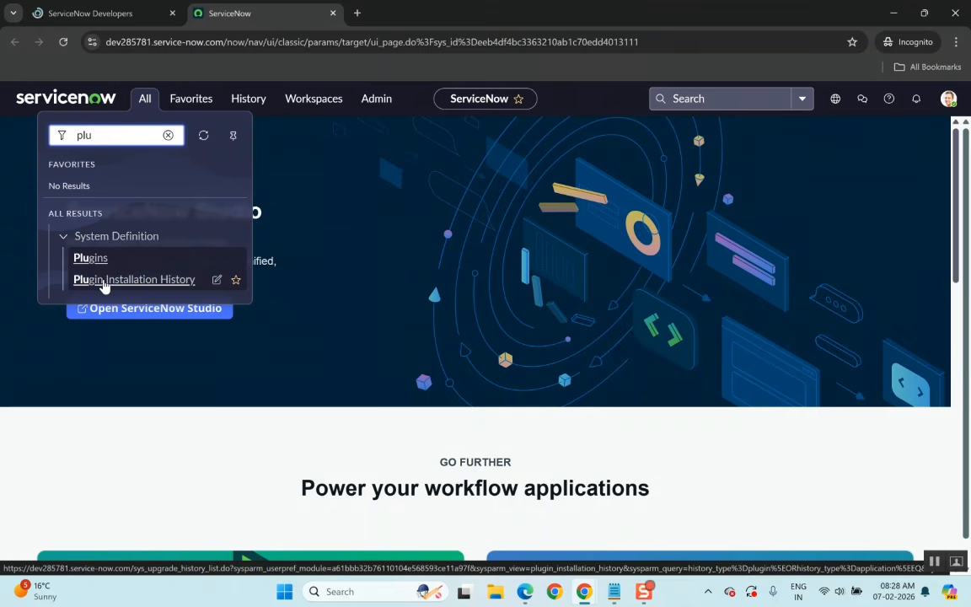
pyautogui.click(104, 282)
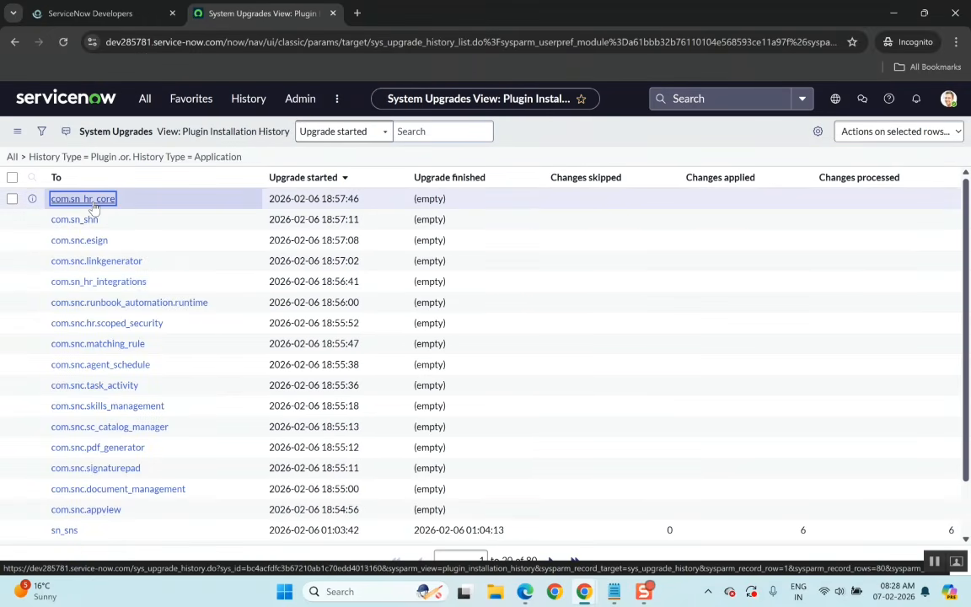
pyautogui.click(94, 204)
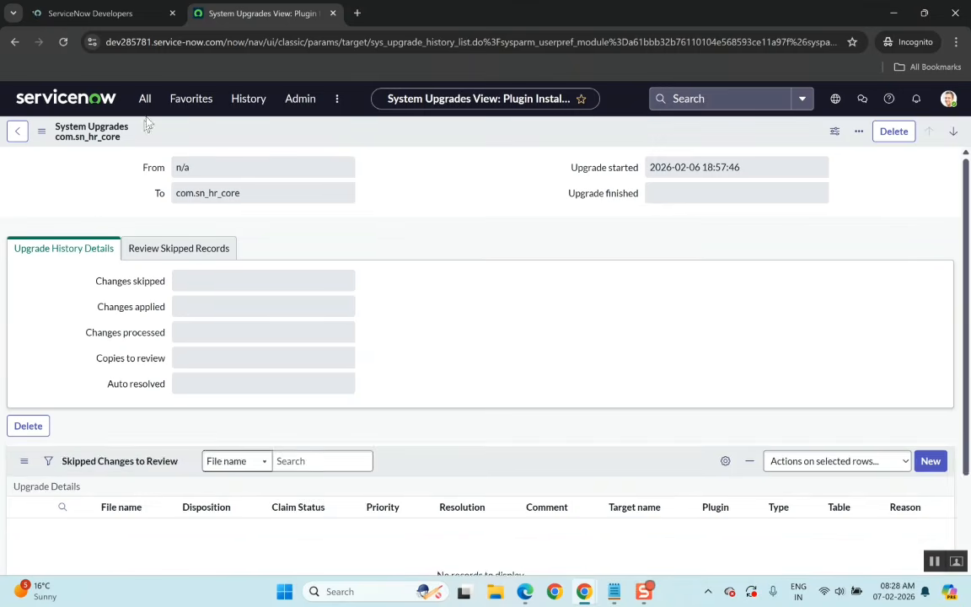
pyautogui.click(18, 135)
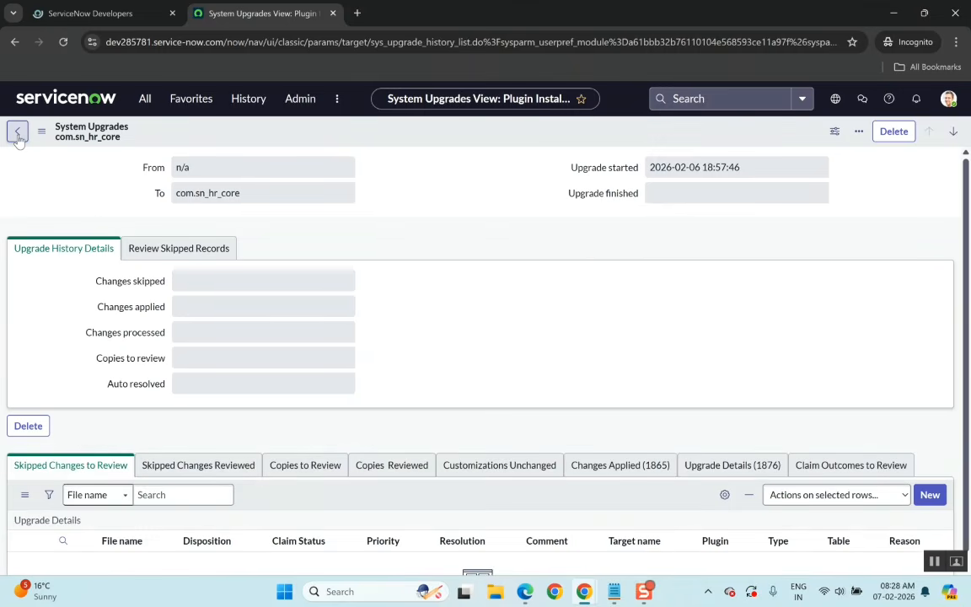
# Filter the navigator for plu again and open Plugins in the Application Manager.
pyautogui.click(150, 99)
pyautogui.write('plu')
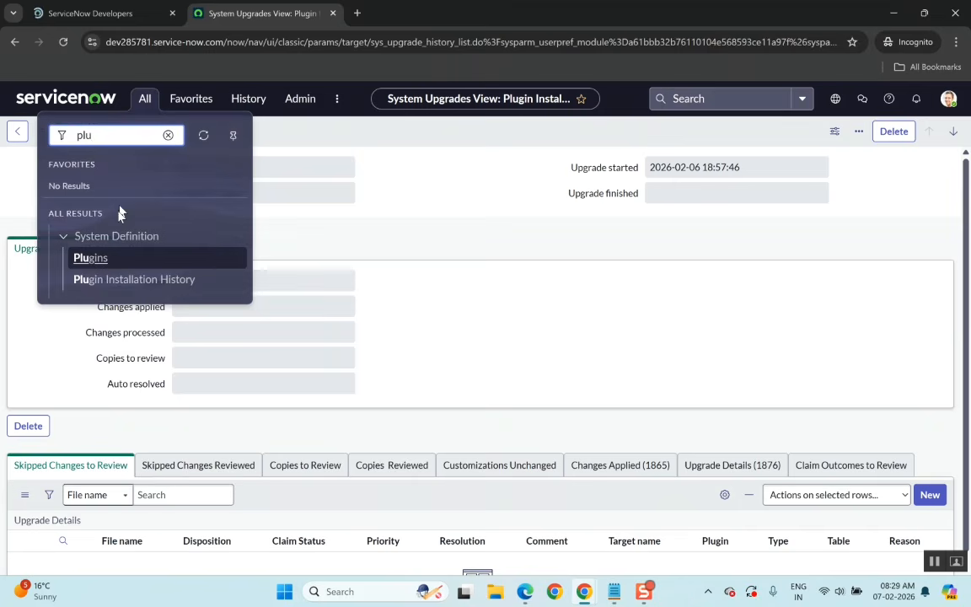
pyautogui.click(98, 263)
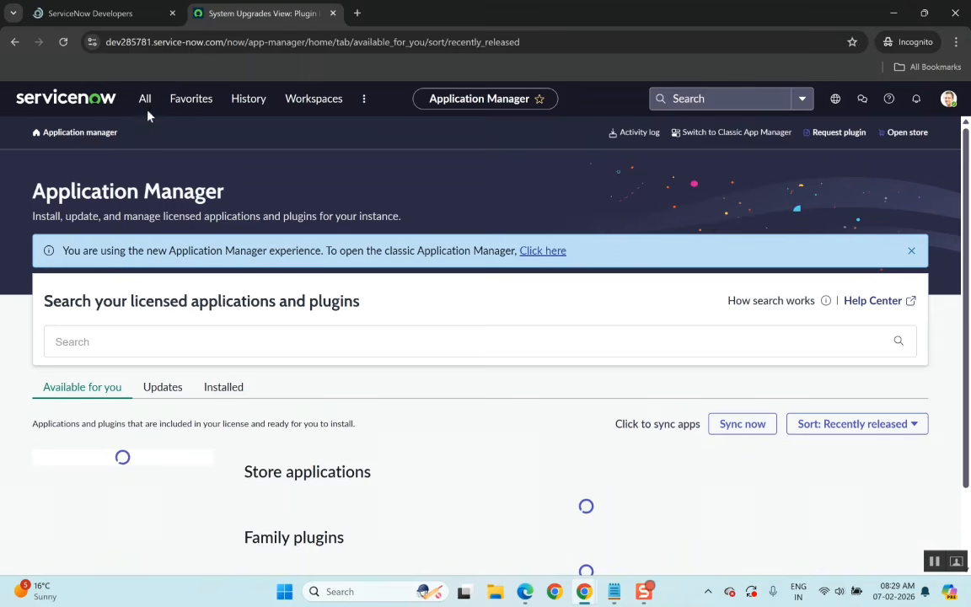
pyautogui.click(145, 102)
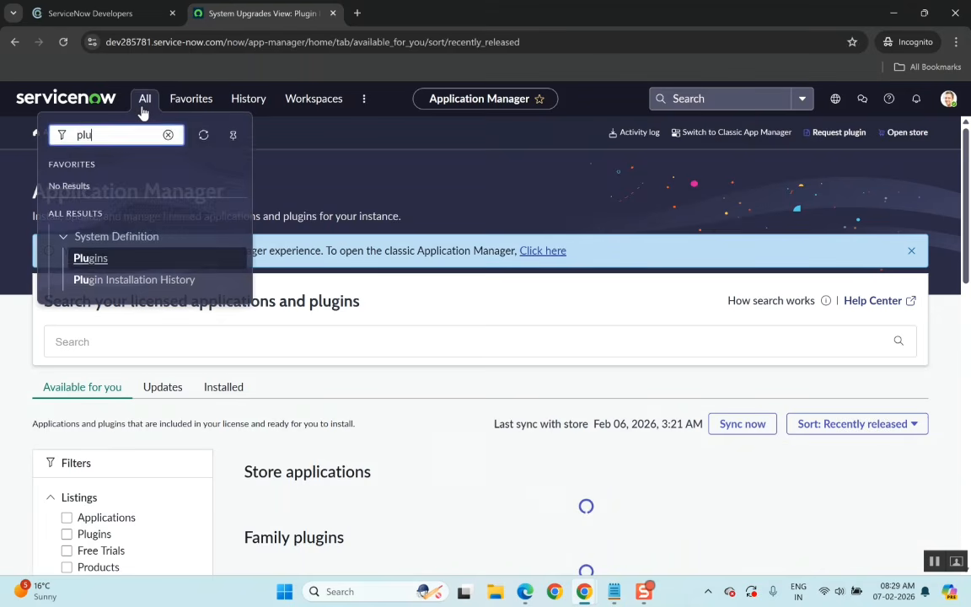
pyautogui.click(84, 260)
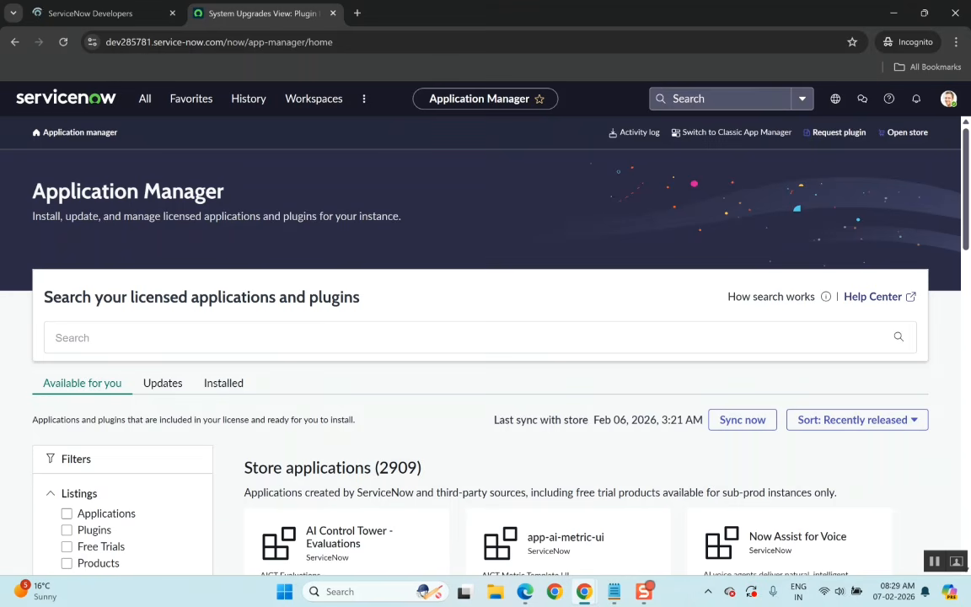
# Search the installed applications and plugins for human.
pyautogui.click(222, 385)
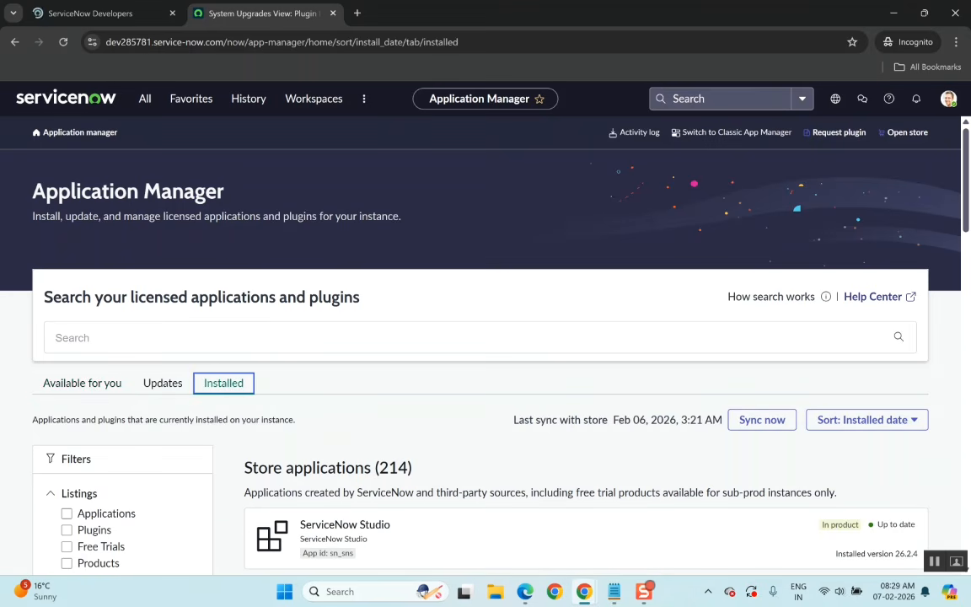
pyautogui.click(135, 338)
pyautogui.write('huma')
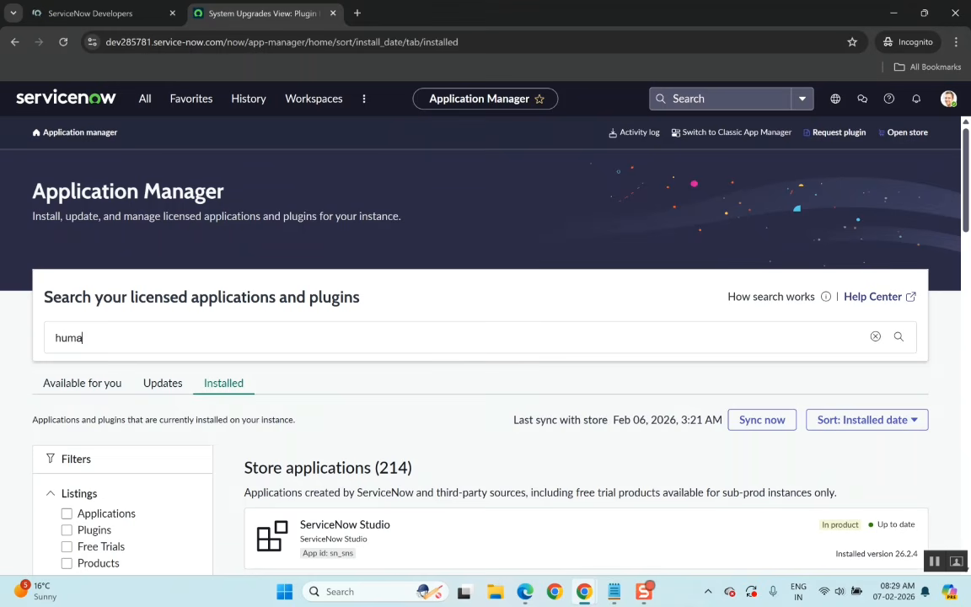
pyautogui.write('n')
pyautogui.press('Return')
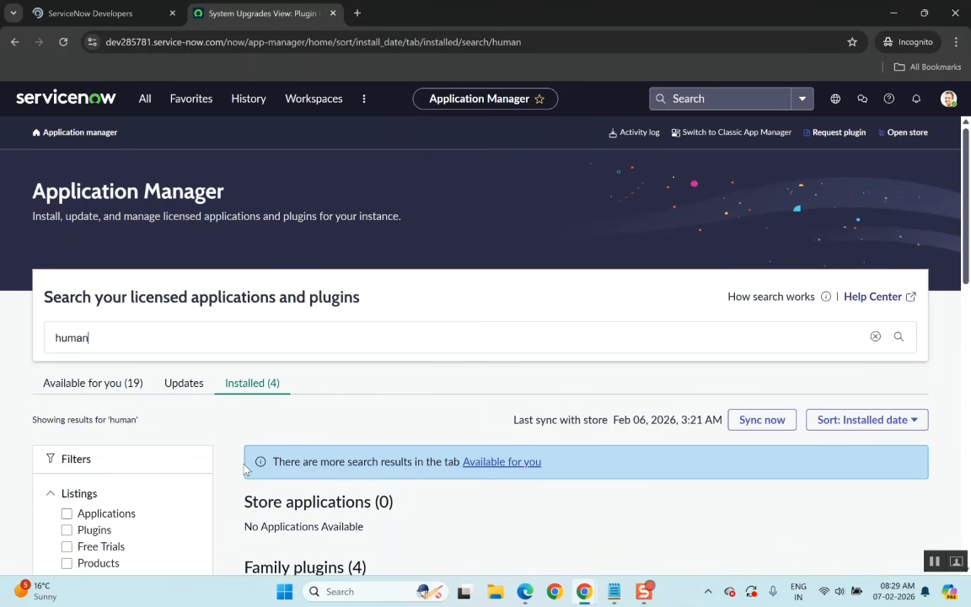
# Open the Human Resources Scoped App: Core plugin details and close the Enable Analytics dialog.
pyautogui.scroll(-7, 246, 470)
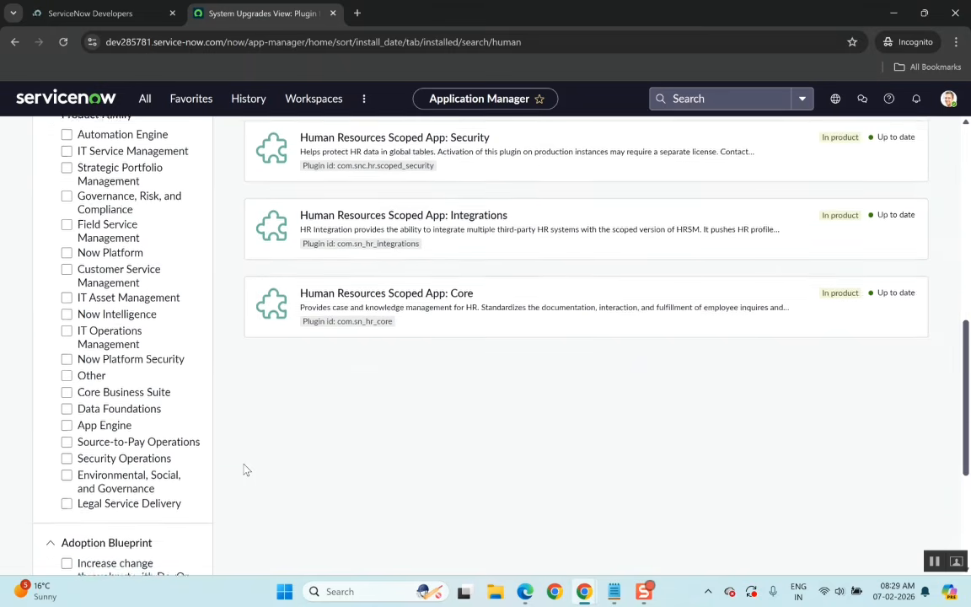
pyautogui.scroll(1, 245, 469)
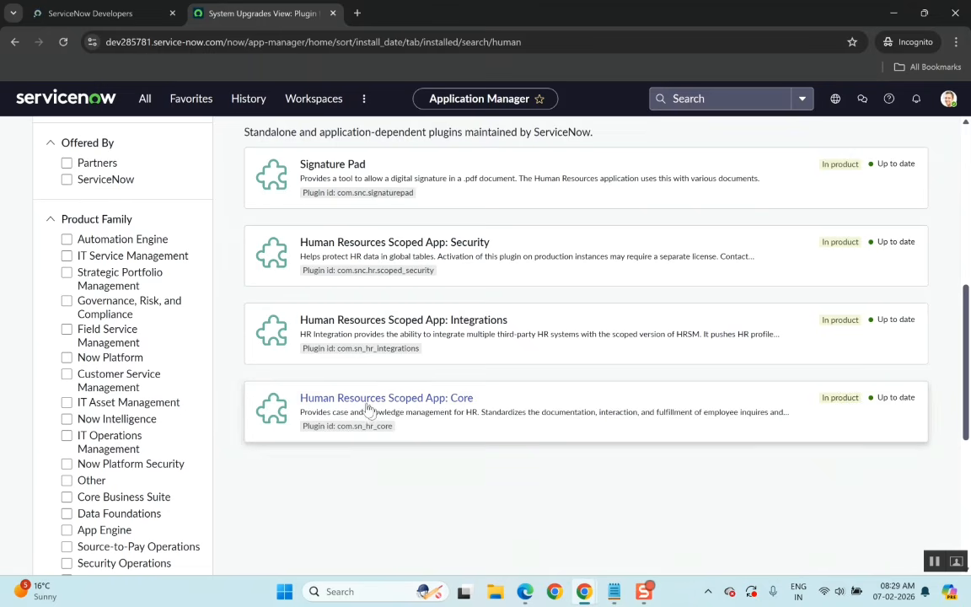
pyautogui.click(364, 401)
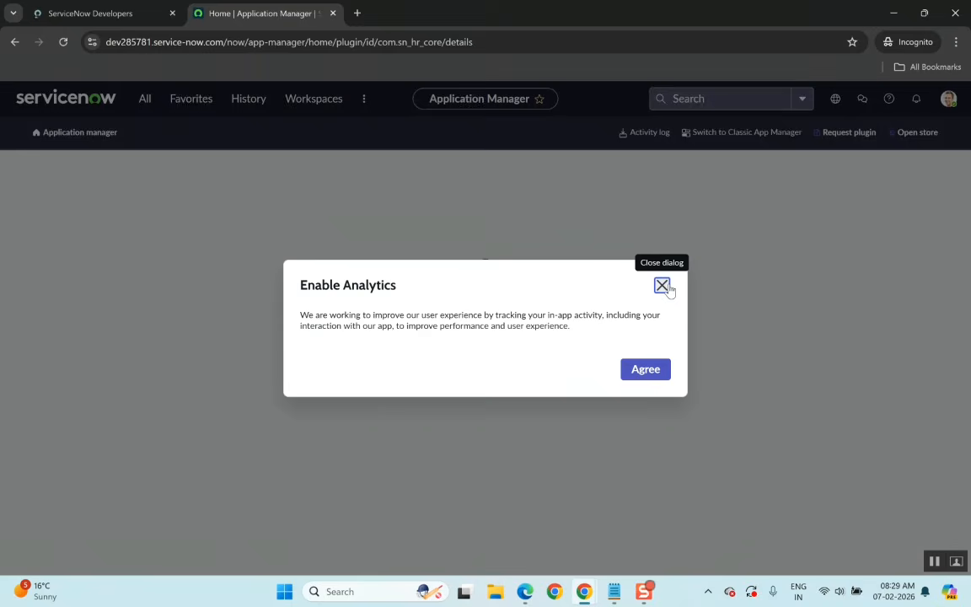
pyautogui.click(669, 288)
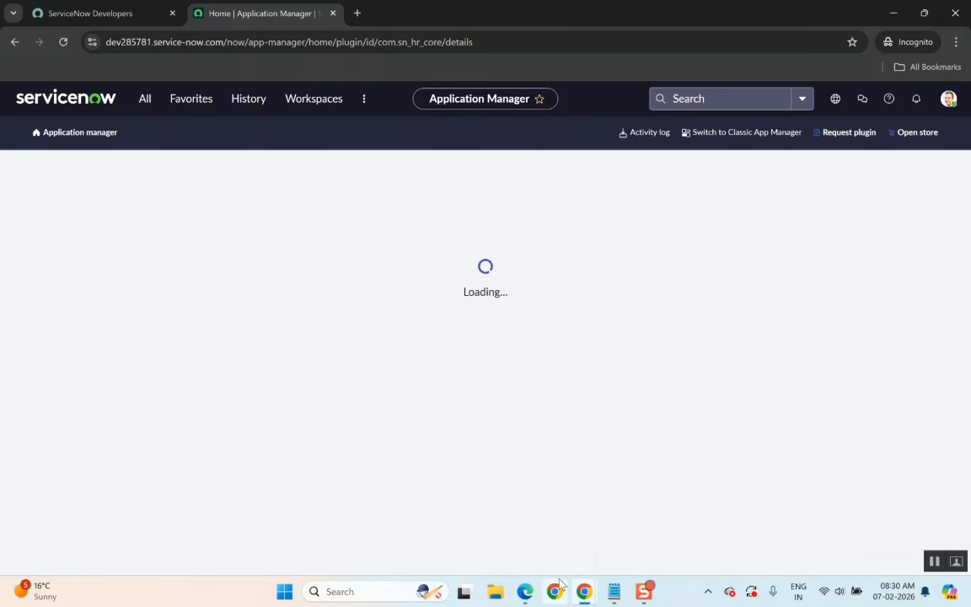
# Check the installation progress in the other browser window, then review the plugin's version details and dependencies.
pyautogui.moveTo(584, 593)
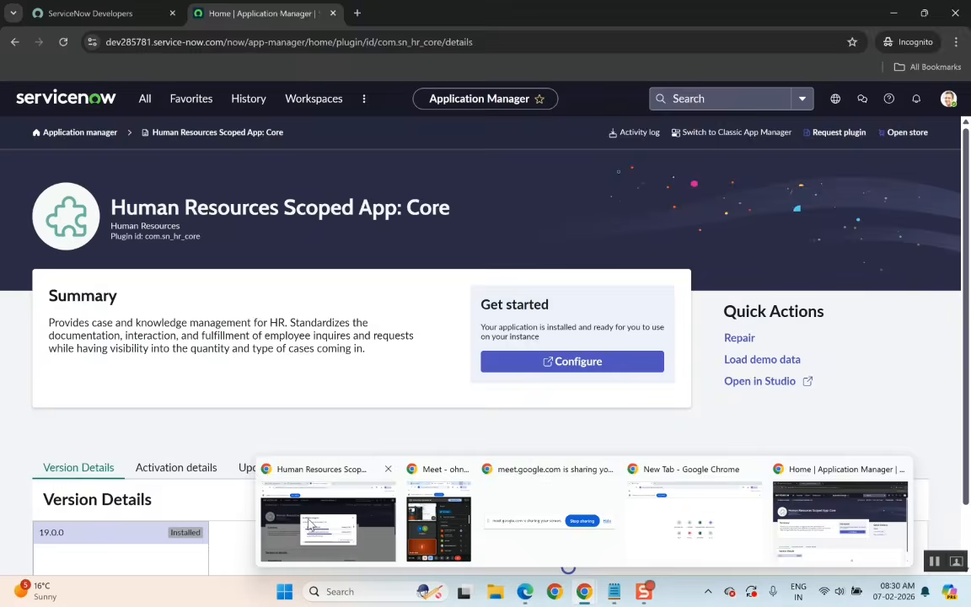
pyautogui.click(309, 525)
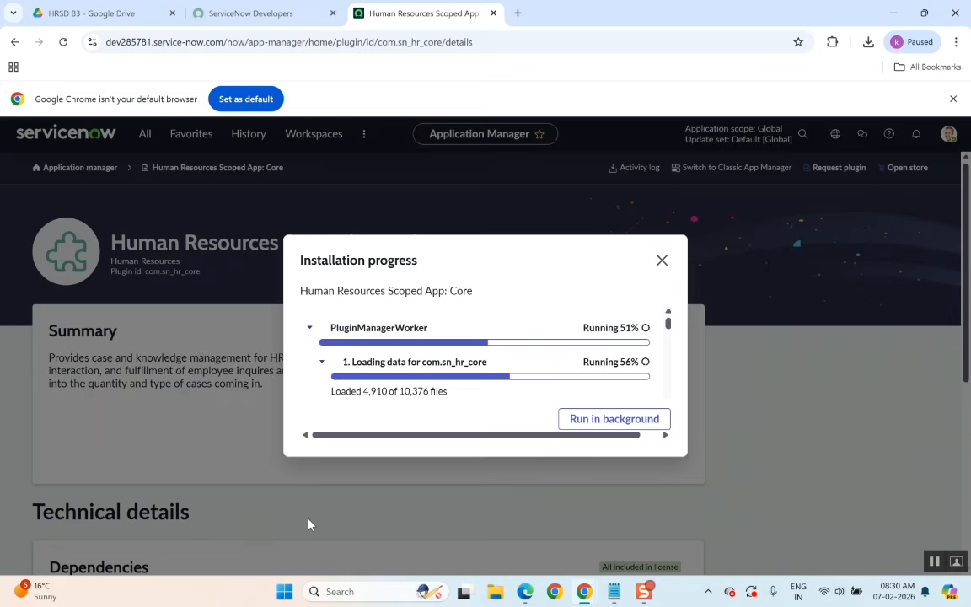
pyautogui.hotkey('alt', 'Tab')
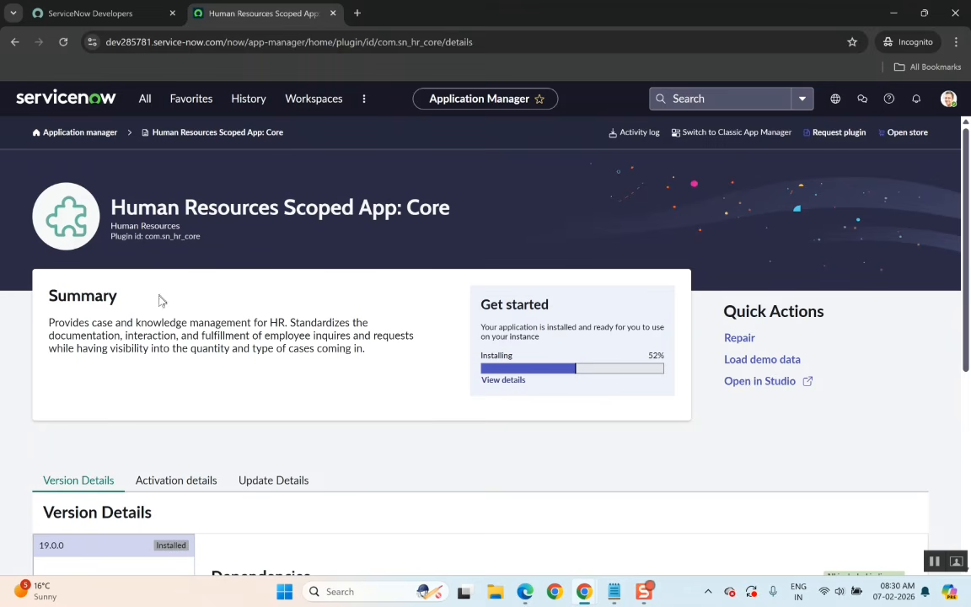
pyautogui.scroll(-5, 221, 433)
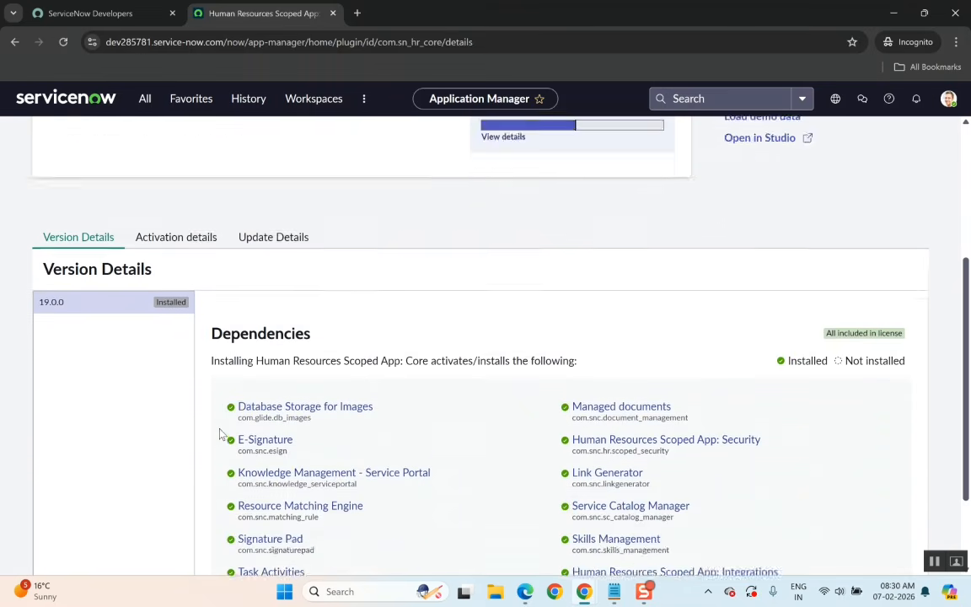
pyautogui.scroll(1, 145, 392)
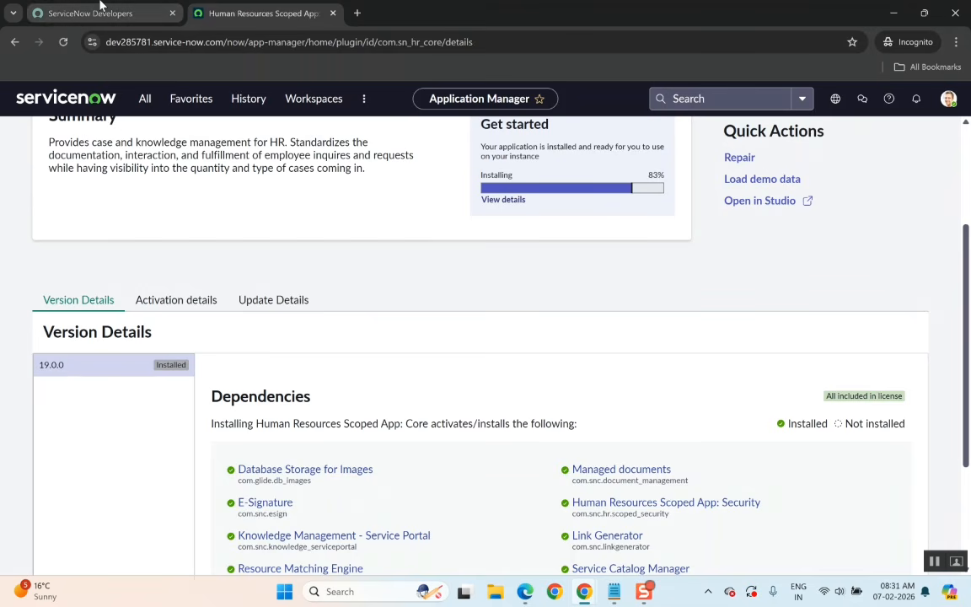
# Filter the navigator for studio, open ServiceNow Studio under System Applications and agree to the analytics prompt.
pyautogui.click(145, 100)
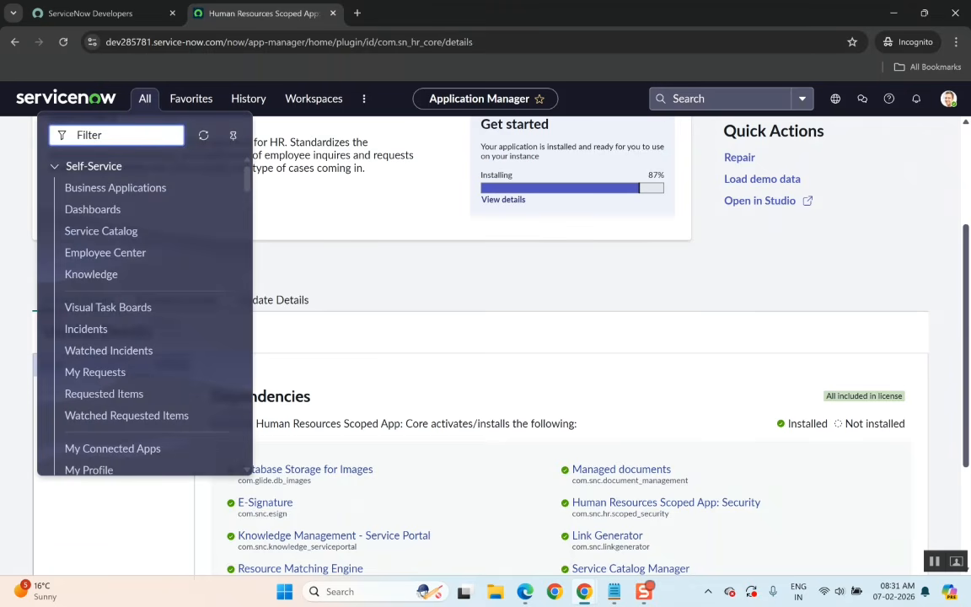
pyautogui.write('studio')
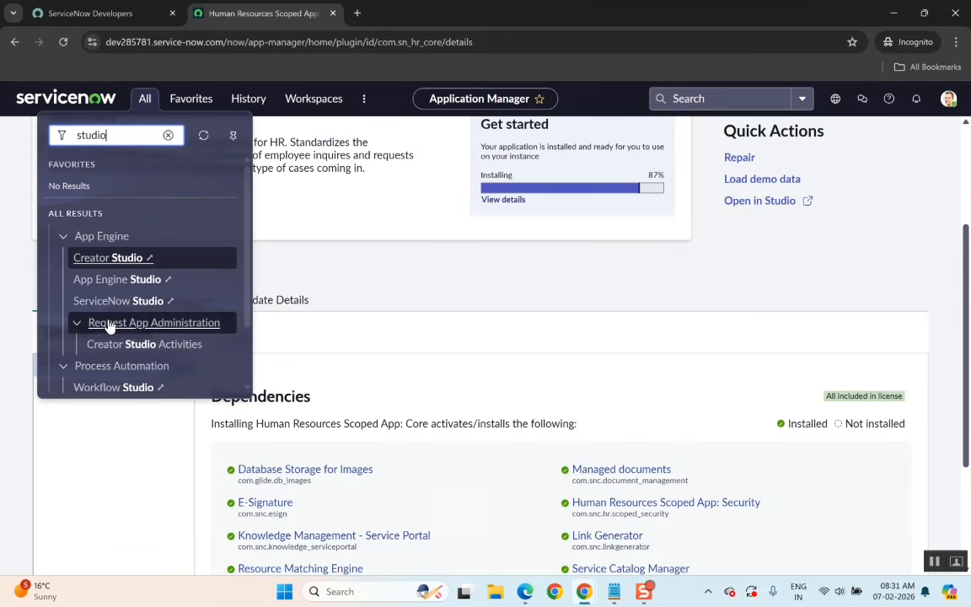
pyautogui.scroll(-1, 158, 359)
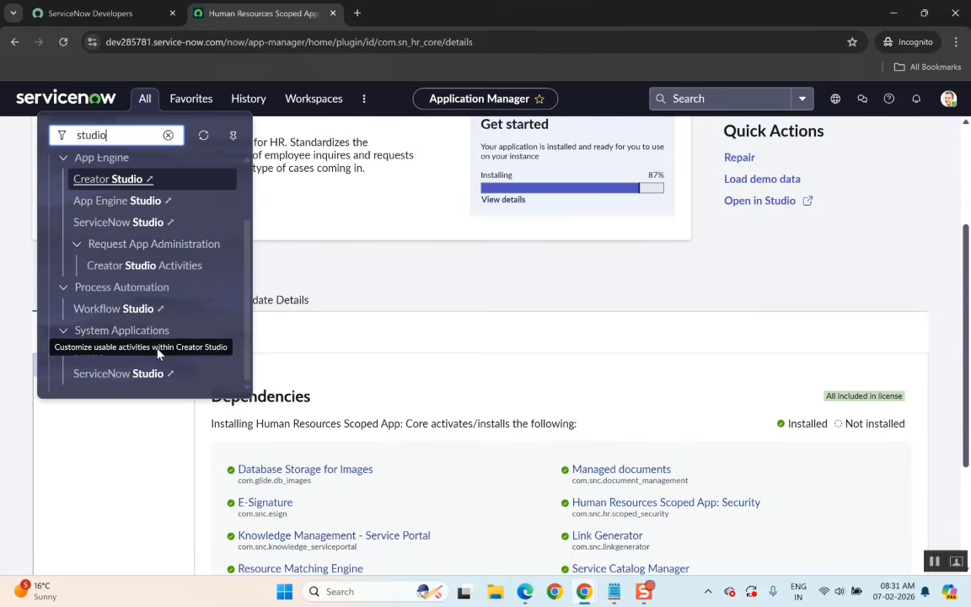
pyautogui.click(89, 353)
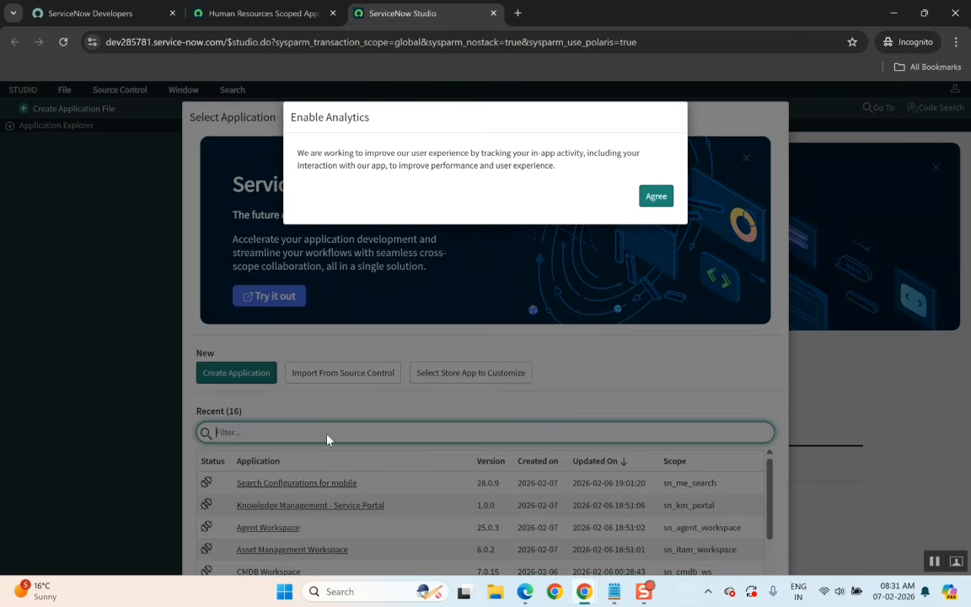
pyautogui.click(655, 196)
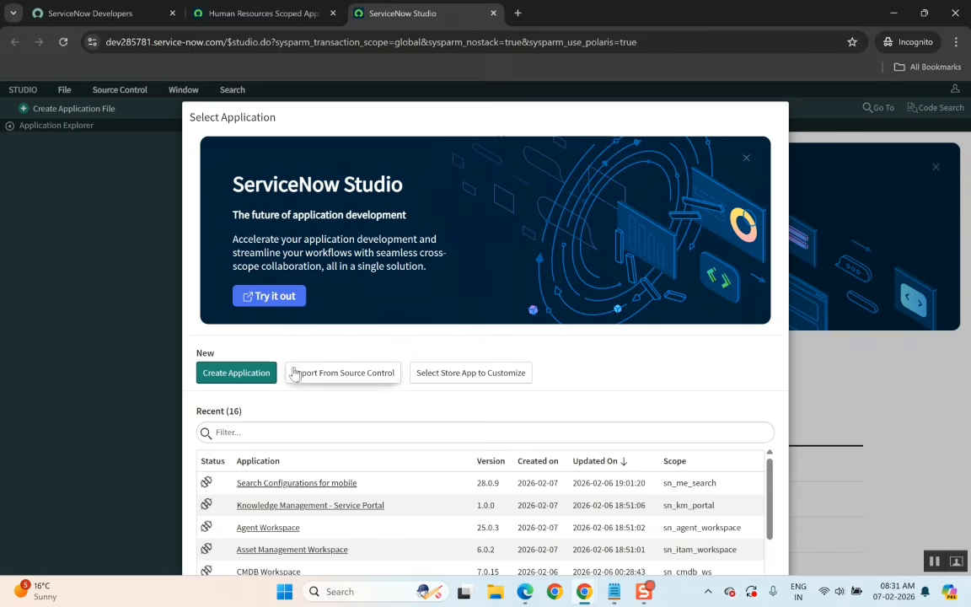
pyautogui.click(231, 381)
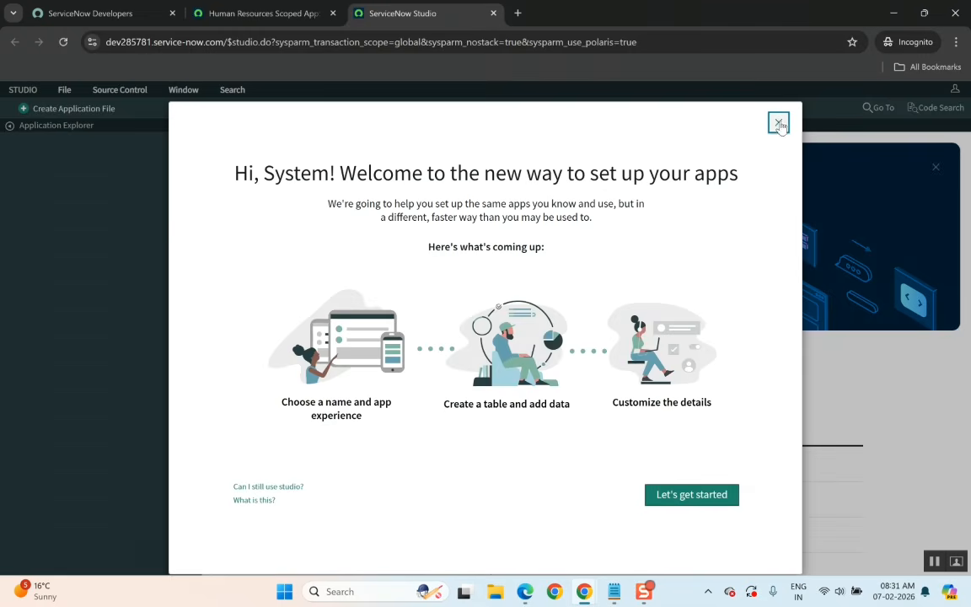
pyautogui.click(778, 123)
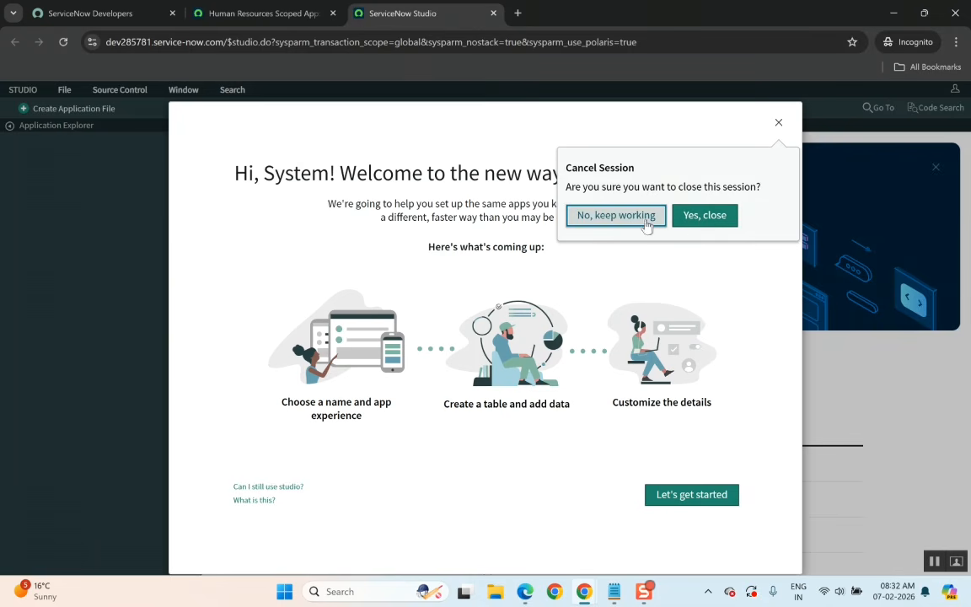
pyautogui.click(644, 220)
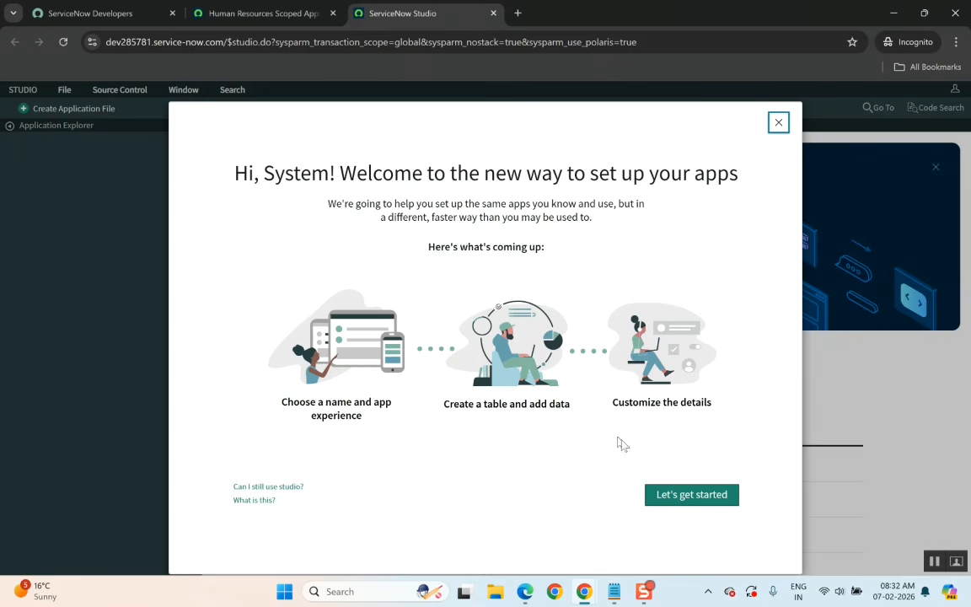
pyautogui.click(671, 498)
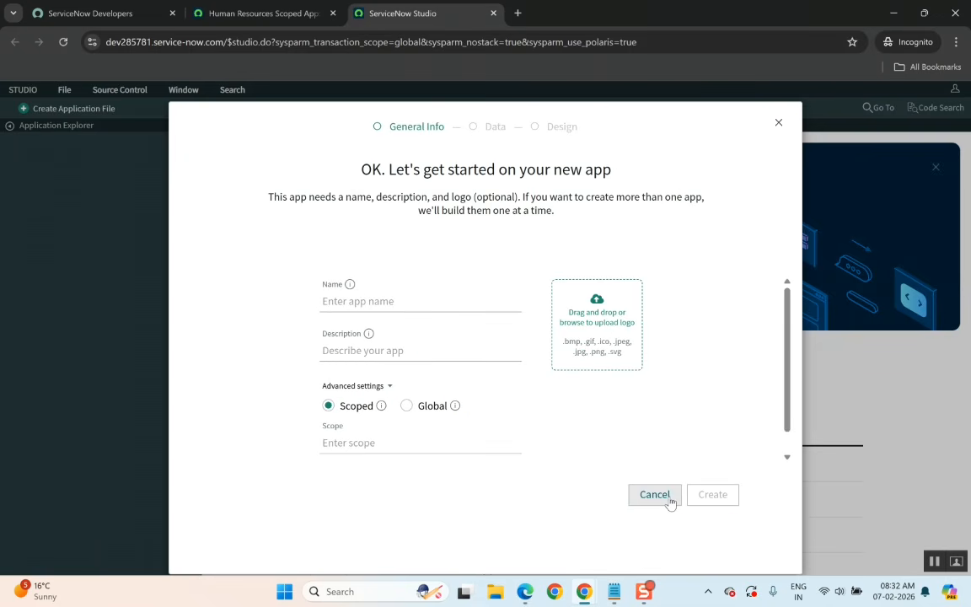
pyautogui.click(379, 301)
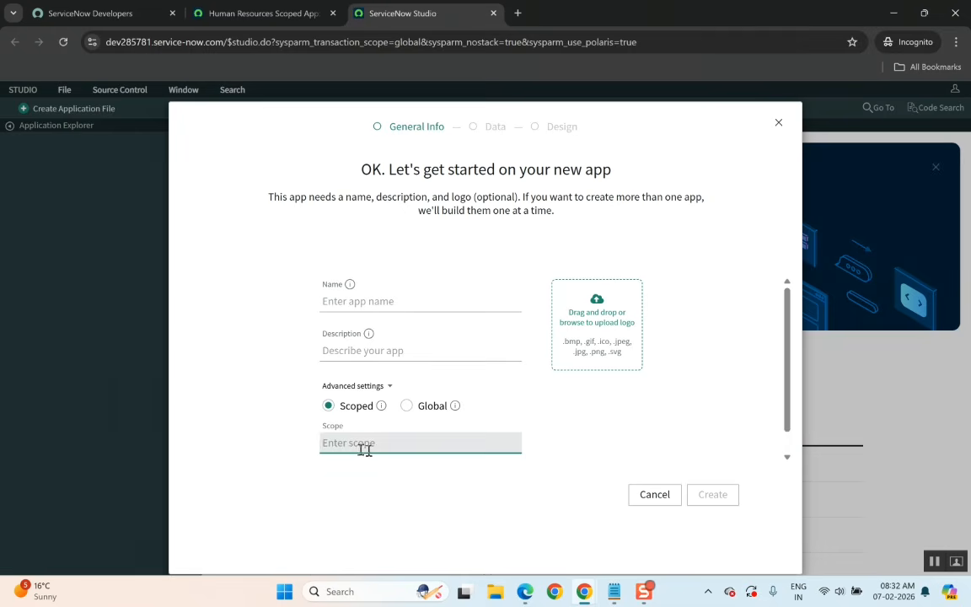
pyautogui.click(438, 449)
pyautogui.click(779, 124)
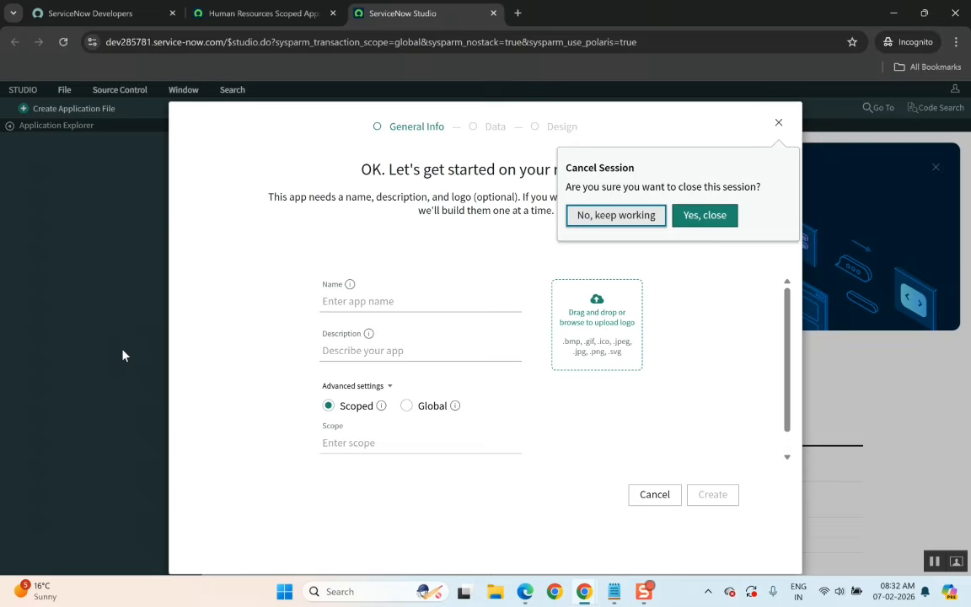
pyautogui.click(779, 124)
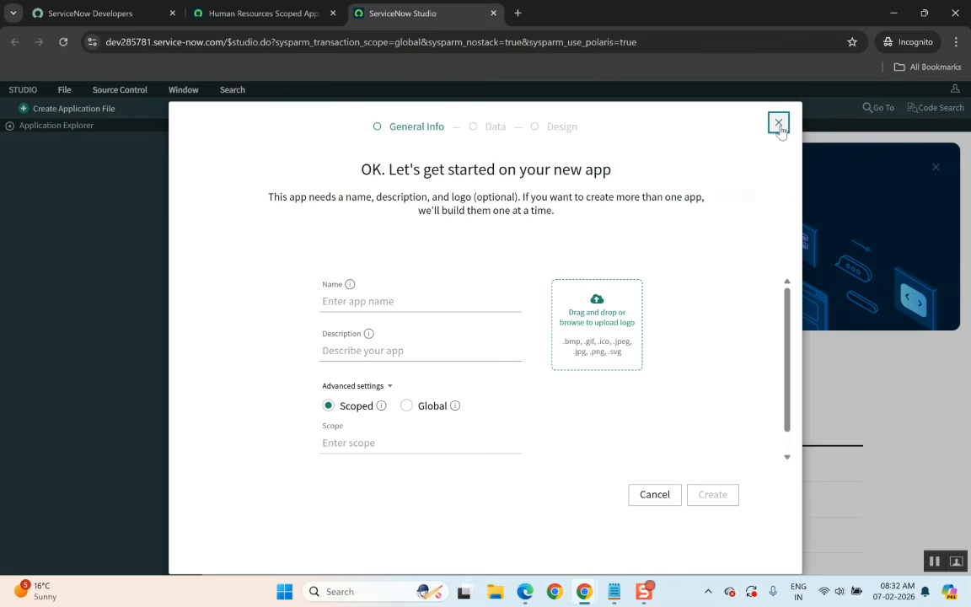
pyautogui.click(495, 13)
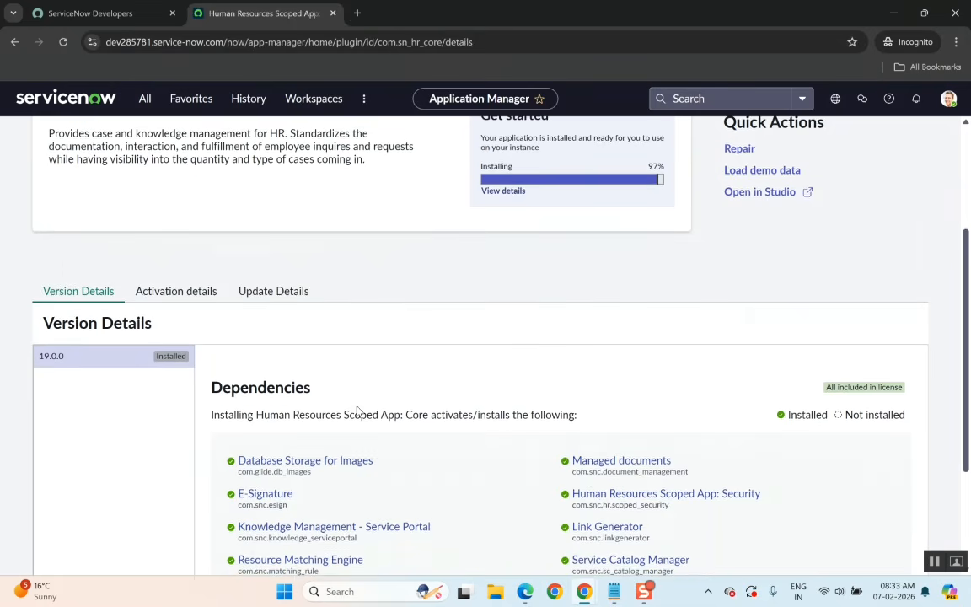
# Switch to Google Meet, admit the waiting participant to the meeting and minimise the meeting window.
pyautogui.scroll(2, 358, 410)
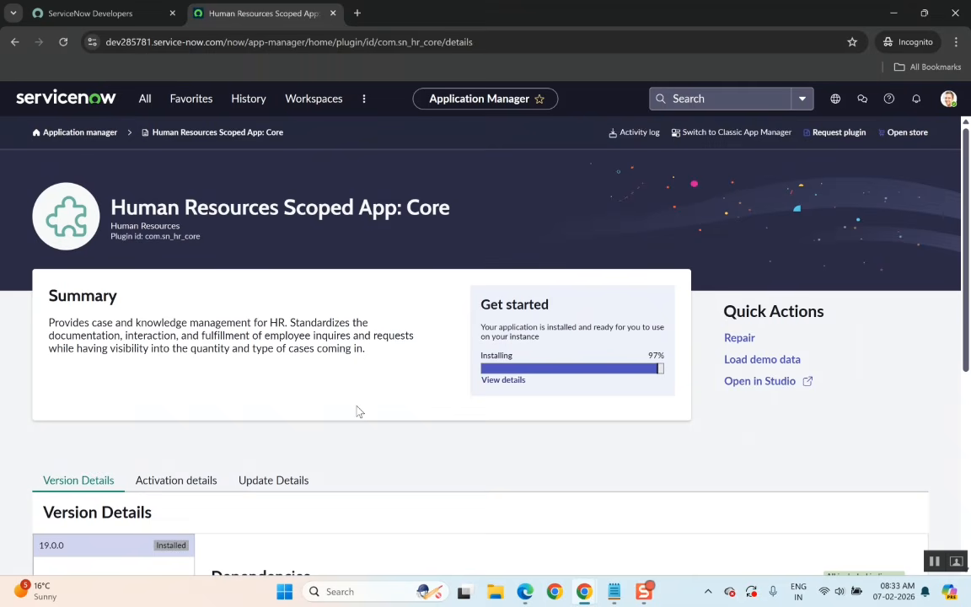
pyautogui.scroll(-2, 358, 410)
pyautogui.scroll(2, 357, 410)
pyautogui.hotkey('alt', 'Tab')
pyautogui.hotkey('alt', 'Tab')
pyautogui.hotkey('alt', 'Tab')
pyautogui.hotkey('alt', 'Tab')
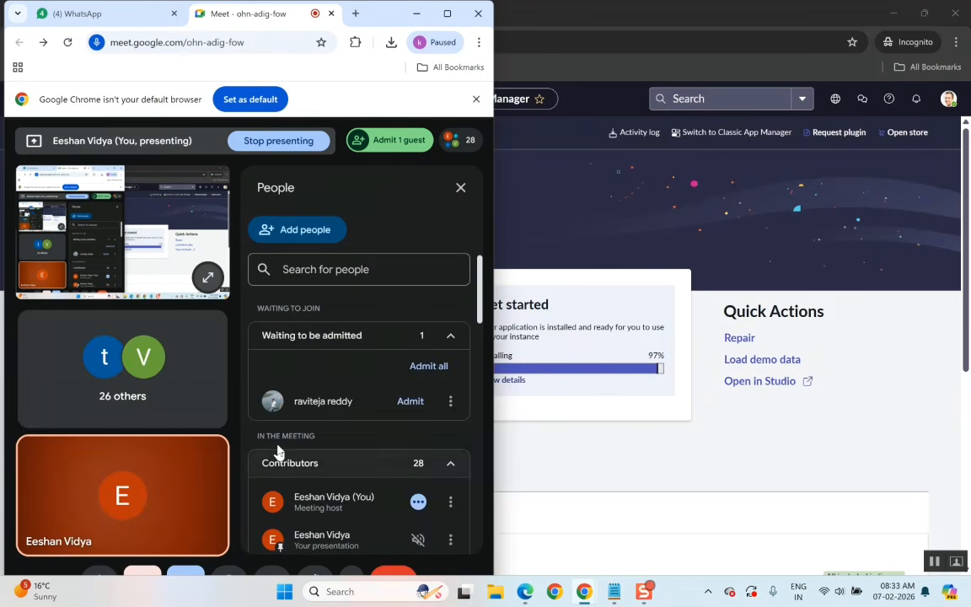
pyautogui.click(405, 404)
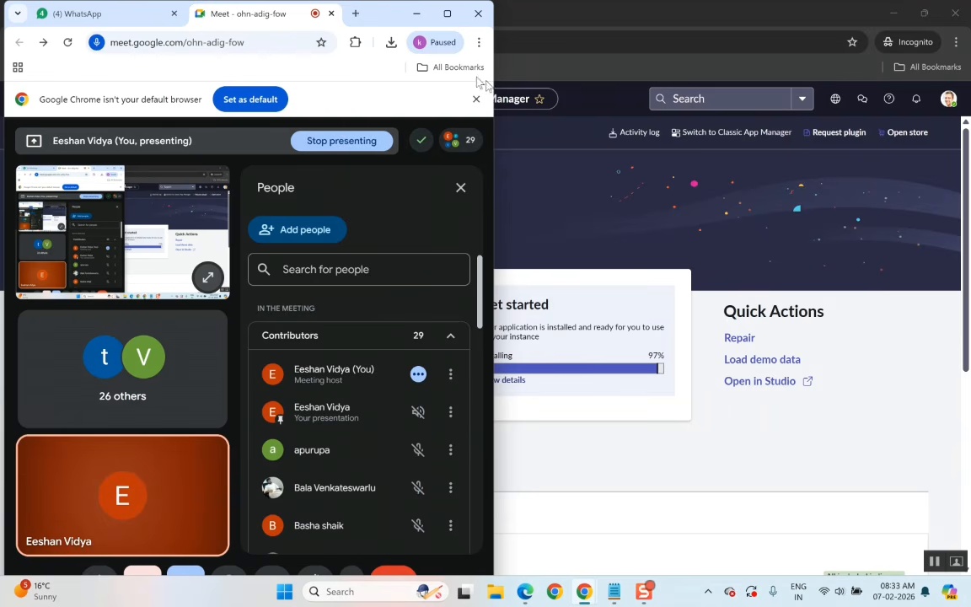
pyautogui.click(416, 15)
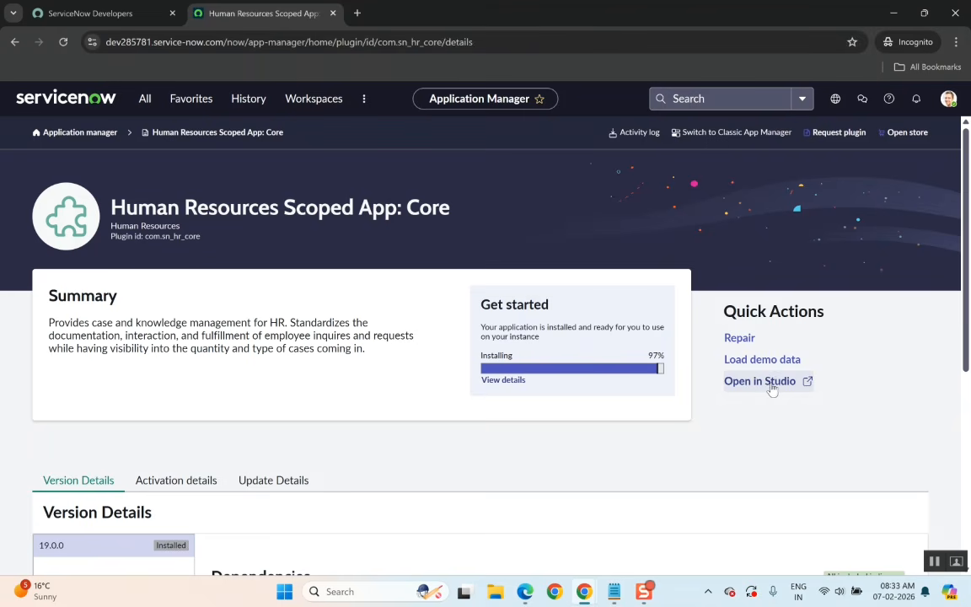
# Open the plugin in Studio and close that tab, then dismiss the plugin's successful installation dialog.
pyautogui.click(808, 385)
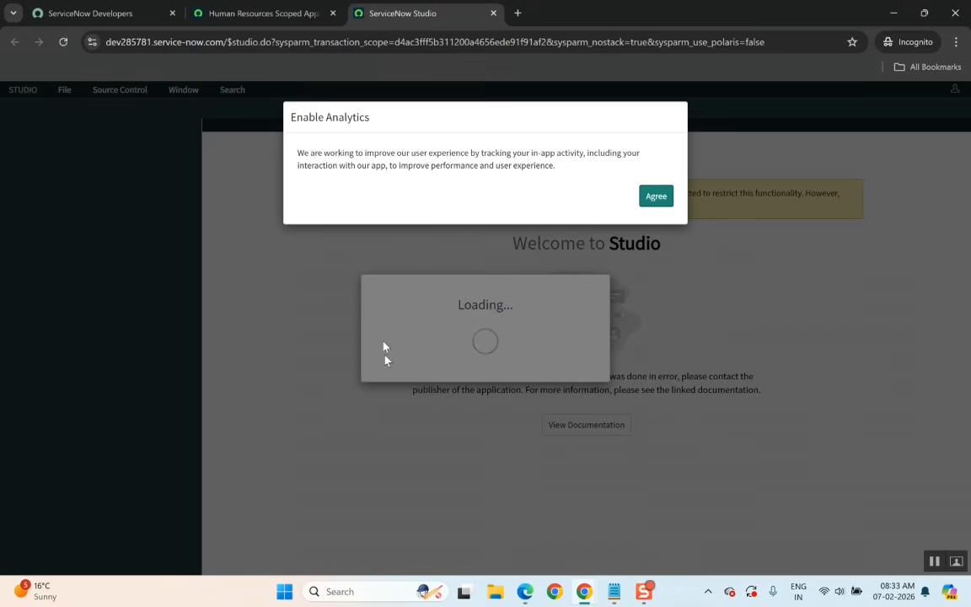
pyautogui.click(494, 14)
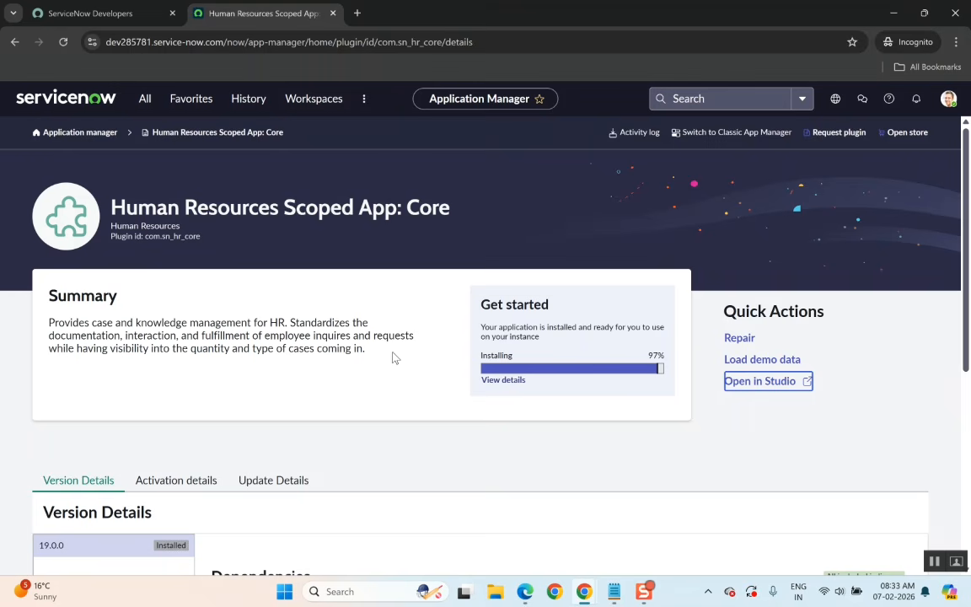
pyautogui.scroll(-1, 397, 429)
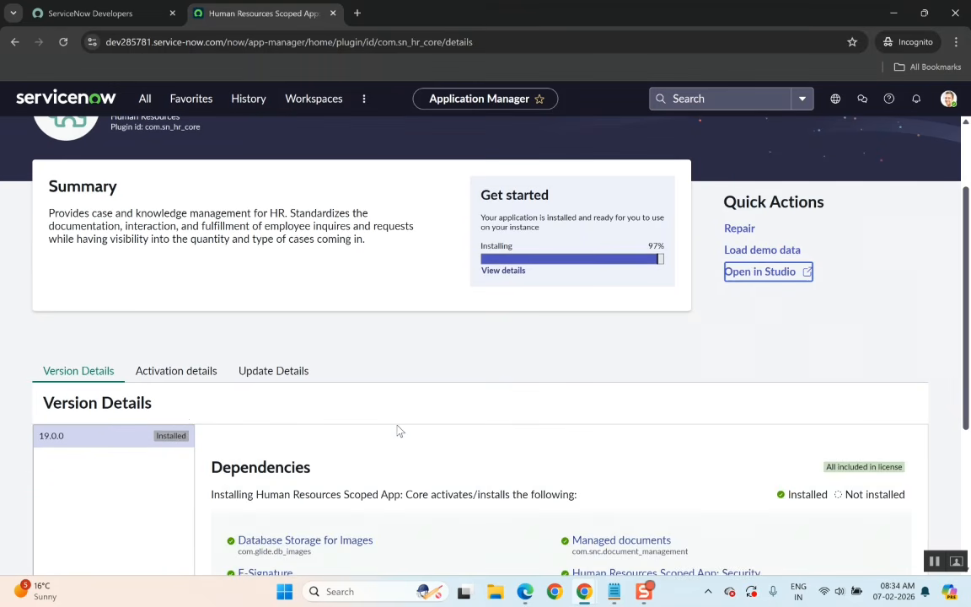
pyautogui.scroll(-1, 182, 414)
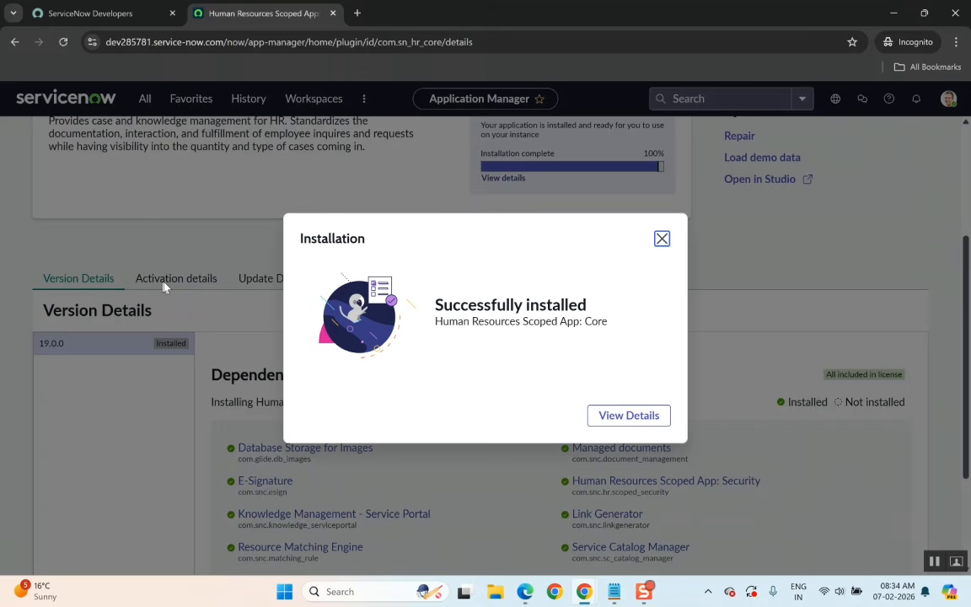
pyautogui.click(662, 239)
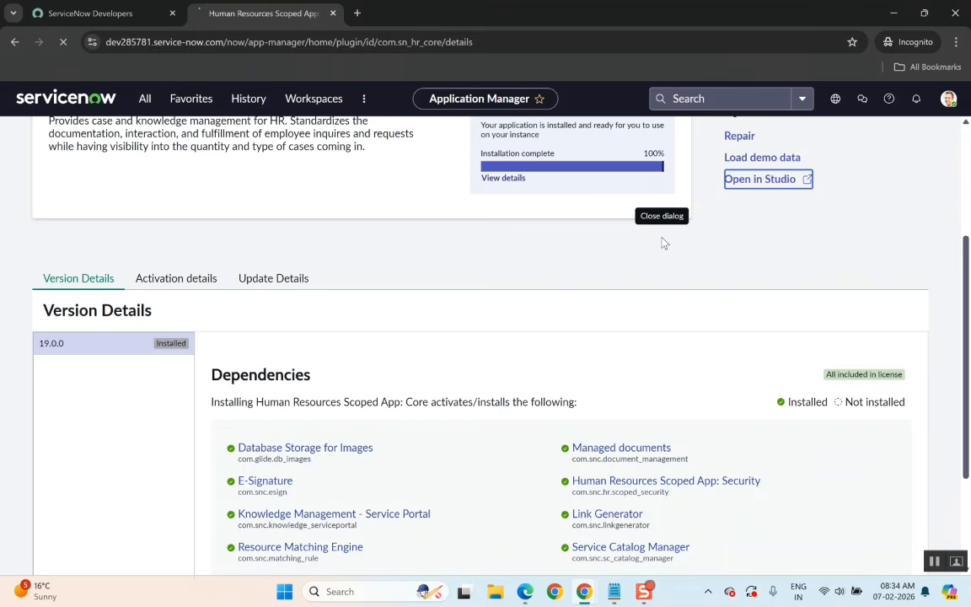
# Open the plugin's Activation details and close the Enable Analytics dialog.
pyautogui.click(175, 288)
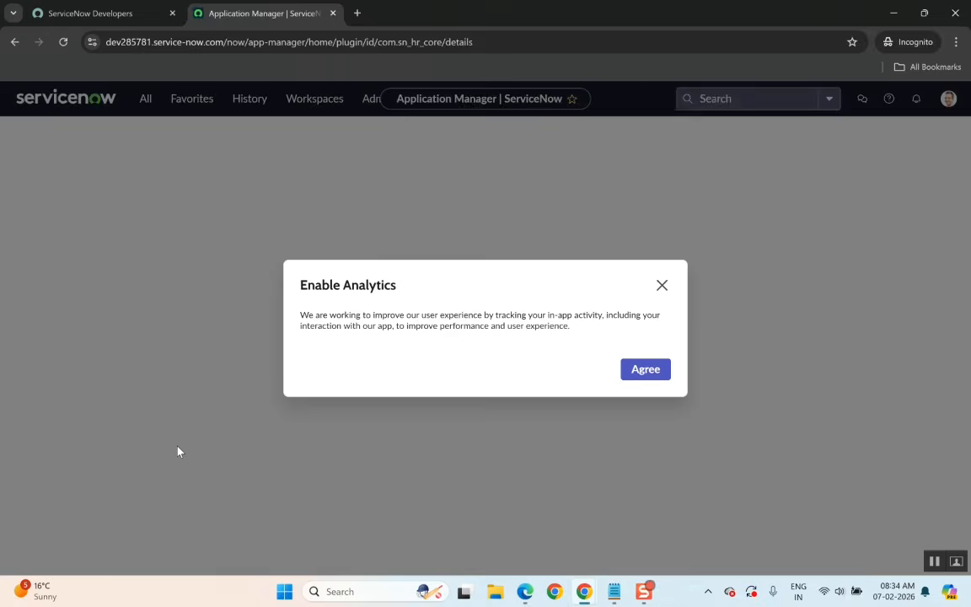
pyautogui.click(662, 285)
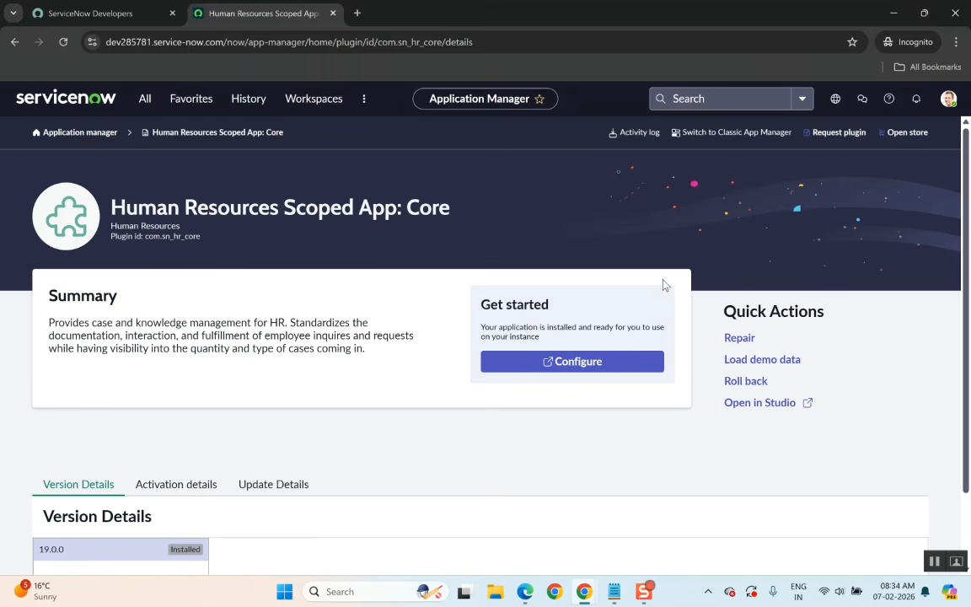
# Review the plugin's Update Details, scrolling through the list of changes applied.
pyautogui.scroll(-1, 411, 456)
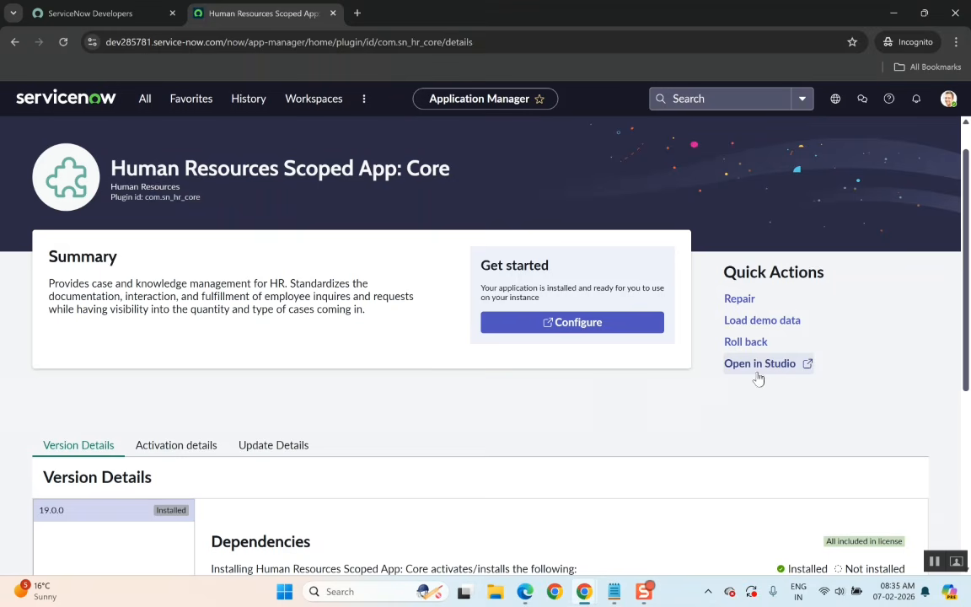
pyautogui.scroll(-5, 603, 390)
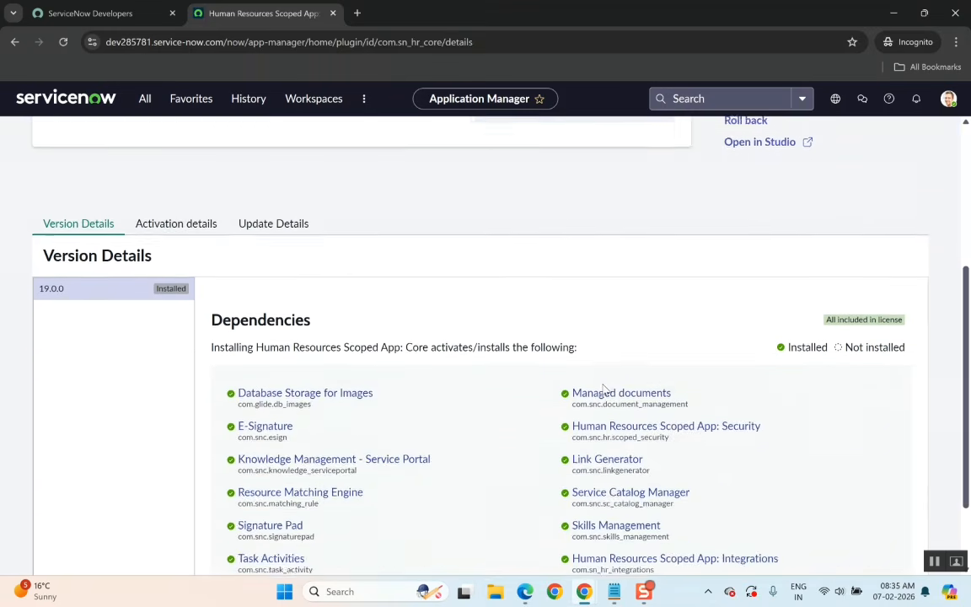
pyautogui.scroll(5, 603, 390)
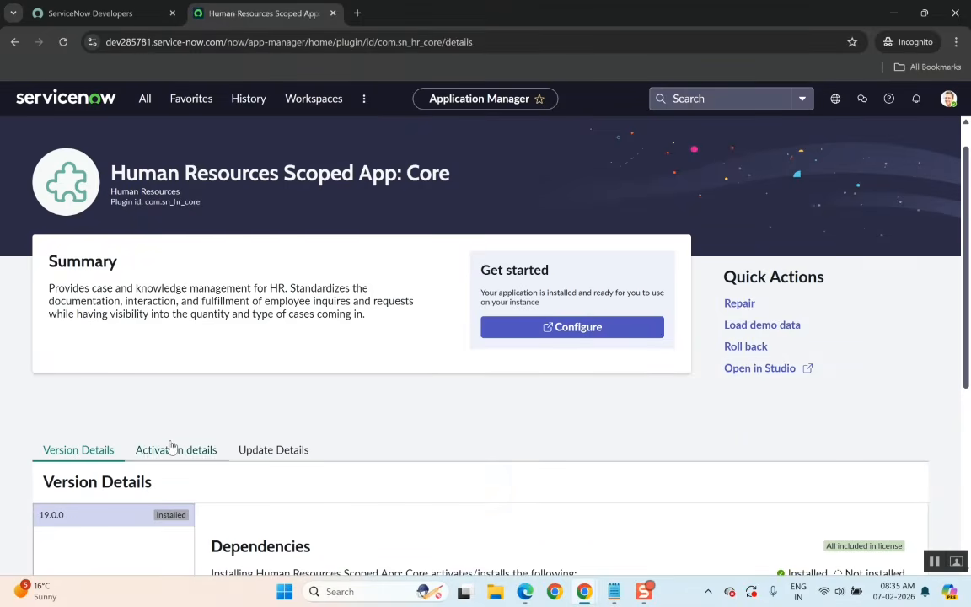
pyautogui.click(264, 449)
pyautogui.scroll(-3, 346, 479)
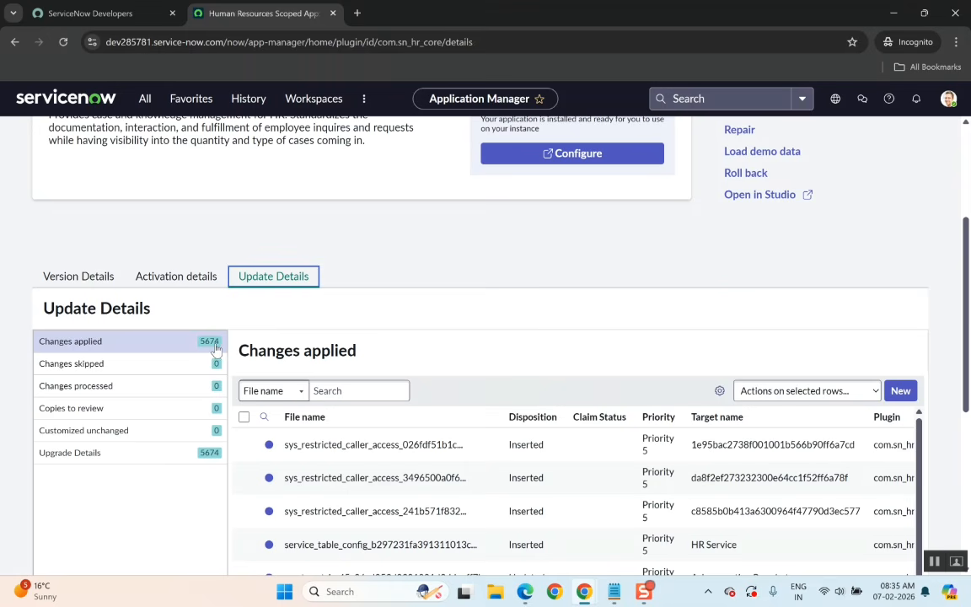
pyautogui.scroll(-1, 303, 480)
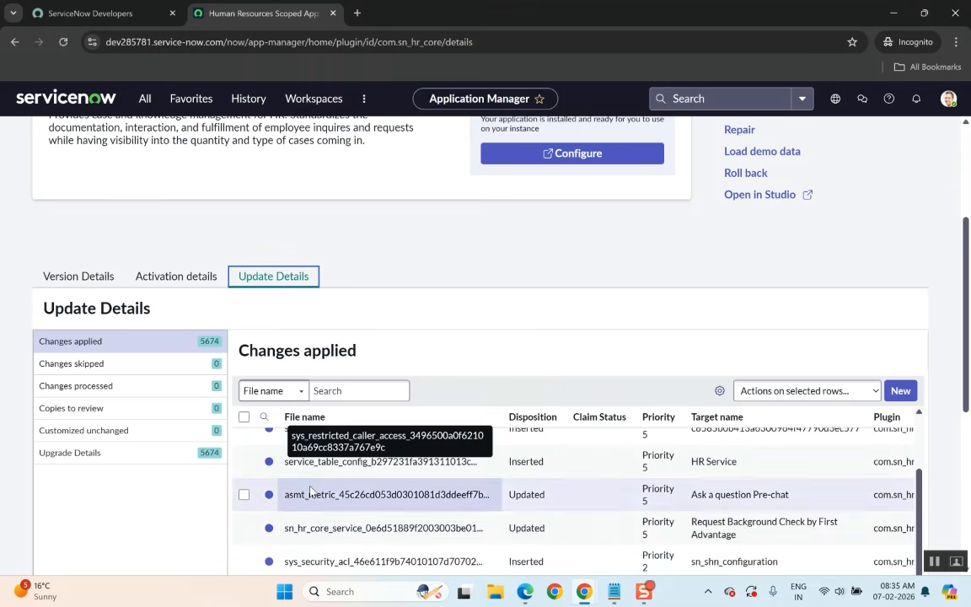
pyautogui.scroll(1, 310, 491)
pyautogui.scroll(-1, 456, 351)
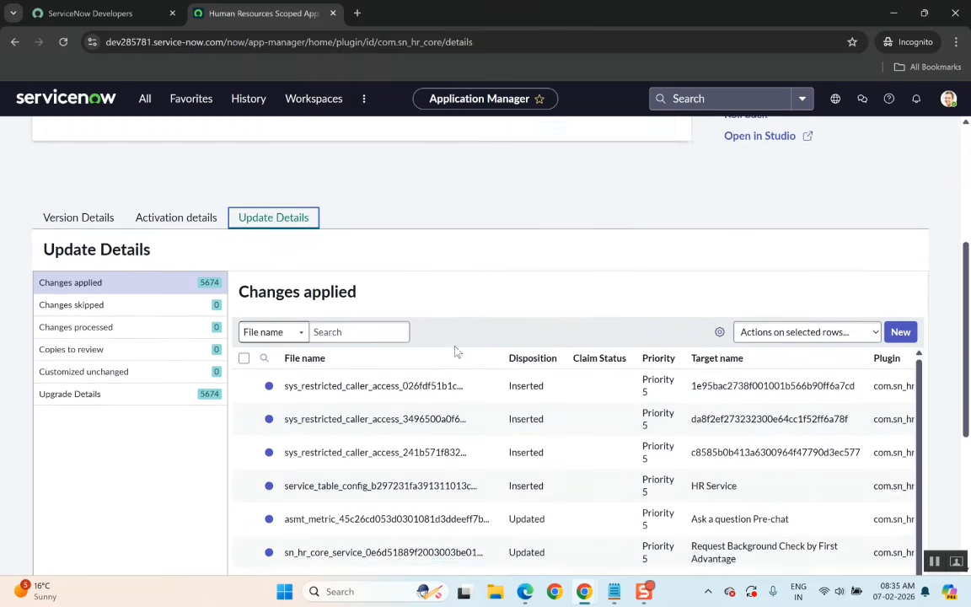
pyautogui.scroll(-1, 456, 351)
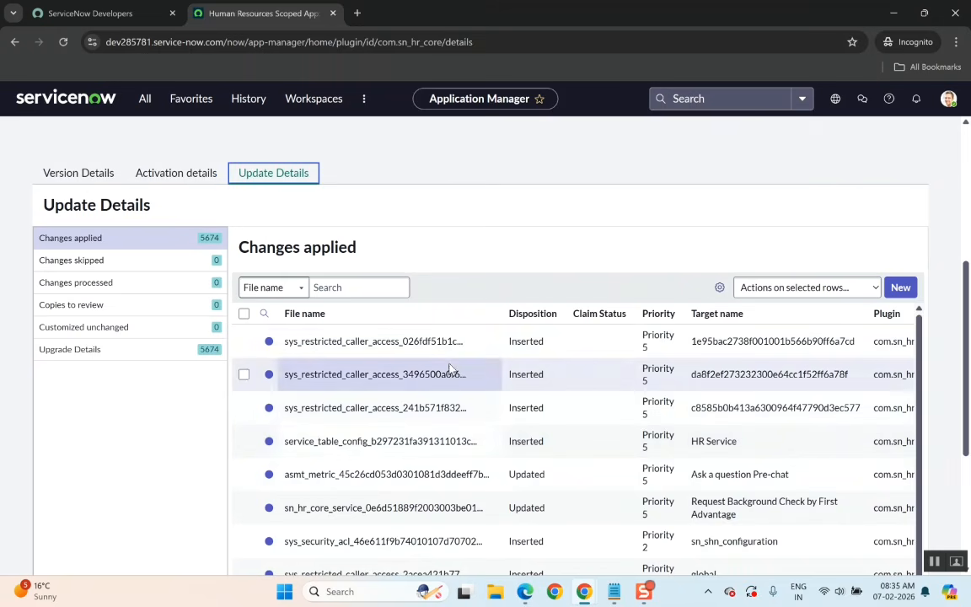
pyautogui.scroll(2, 527, 390)
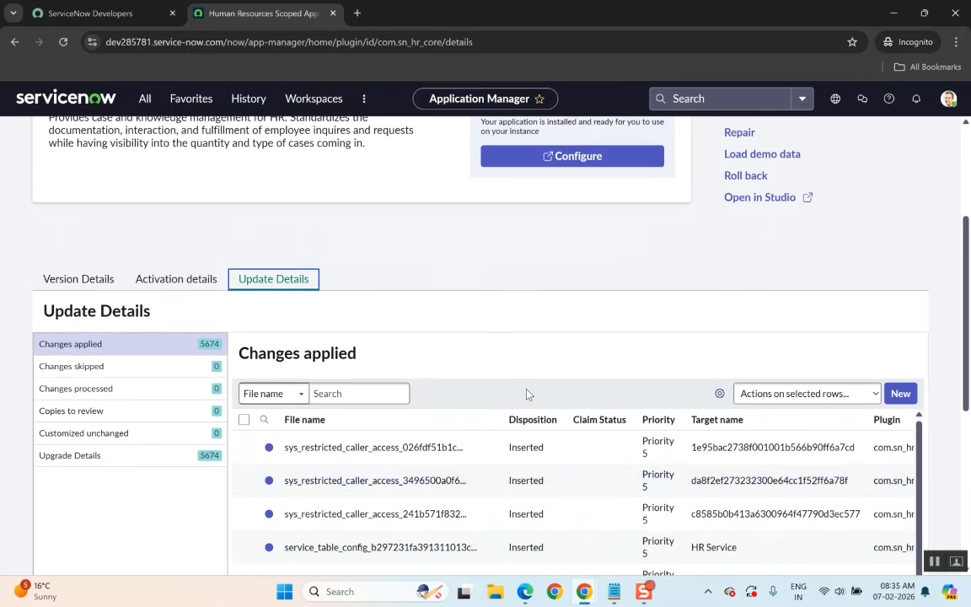
pyautogui.scroll(-4, 527, 394)
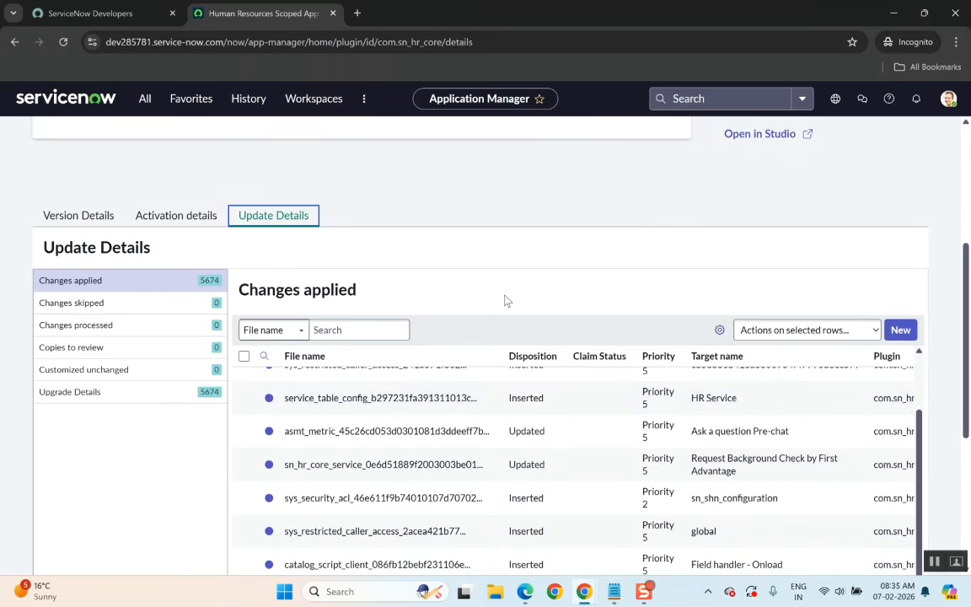
pyautogui.scroll(-3, 505, 301)
pyautogui.scroll(3, 472, 337)
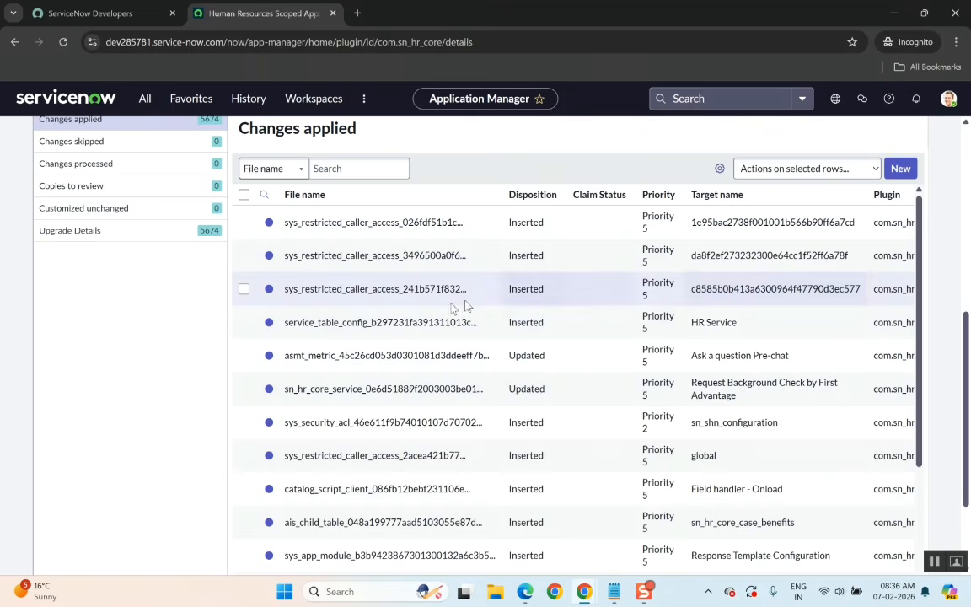
pyautogui.scroll(2, 451, 325)
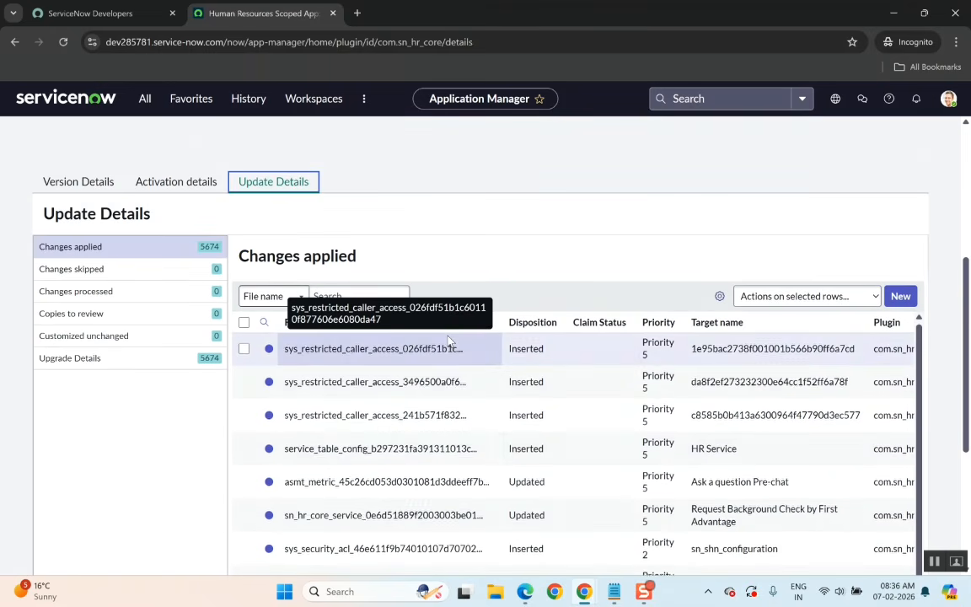
pyautogui.scroll(-1, 449, 342)
pyautogui.scroll(1, 450, 342)
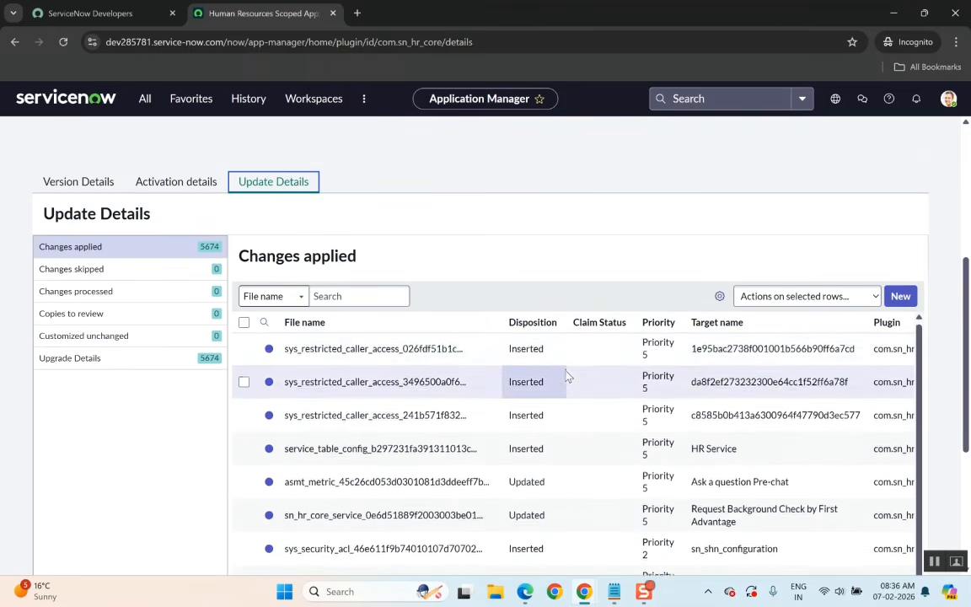
pyautogui.scroll(-3, 567, 377)
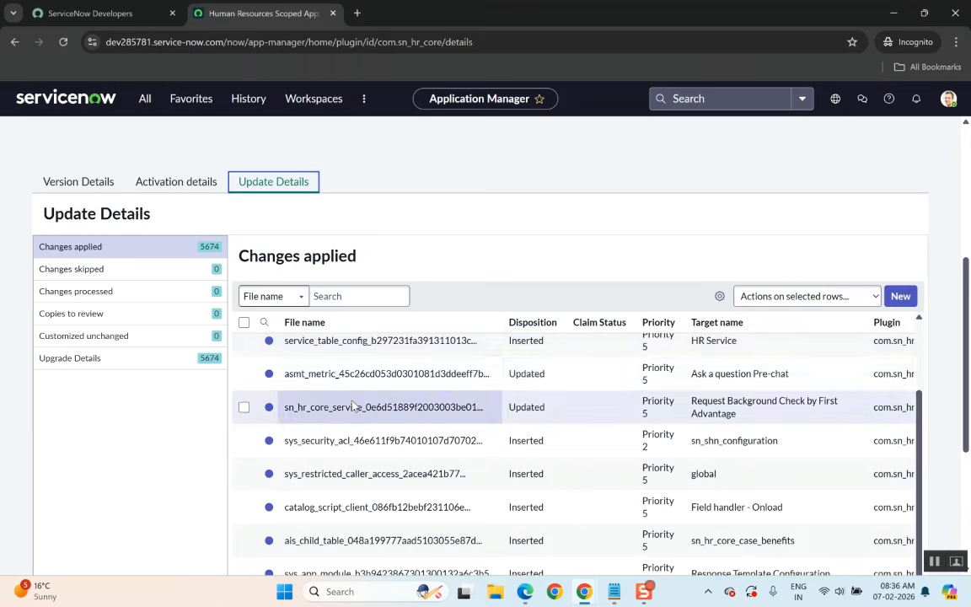
pyautogui.scroll(-3, 422, 404)
pyautogui.scroll(6, 421, 397)
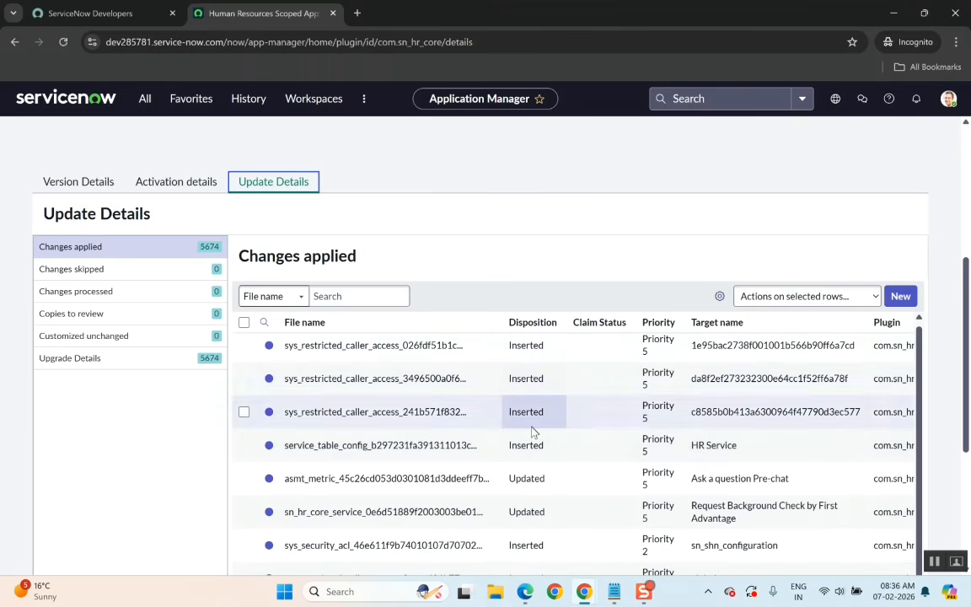
pyautogui.scroll(-1, 533, 447)
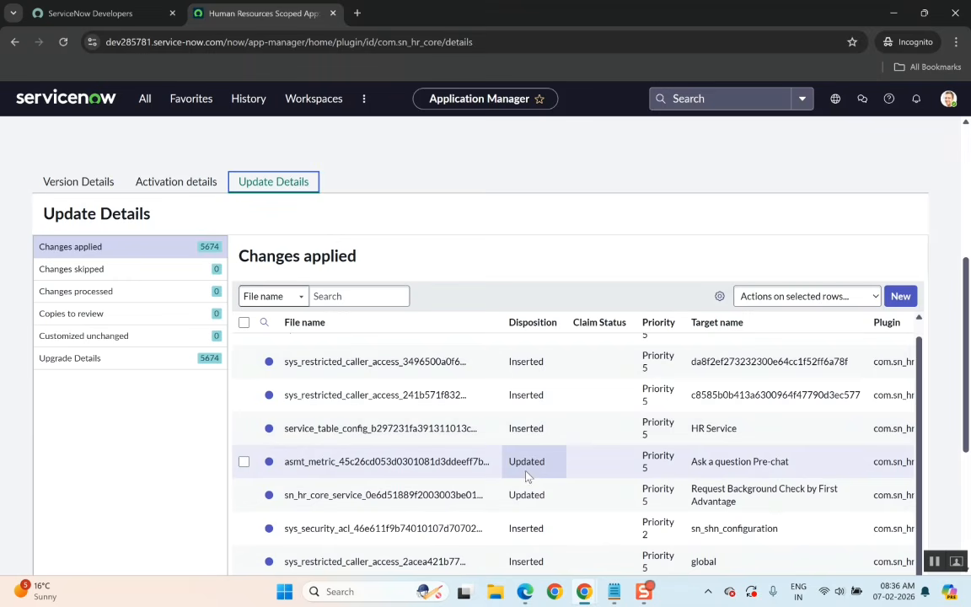
pyautogui.scroll(-10, 526, 476)
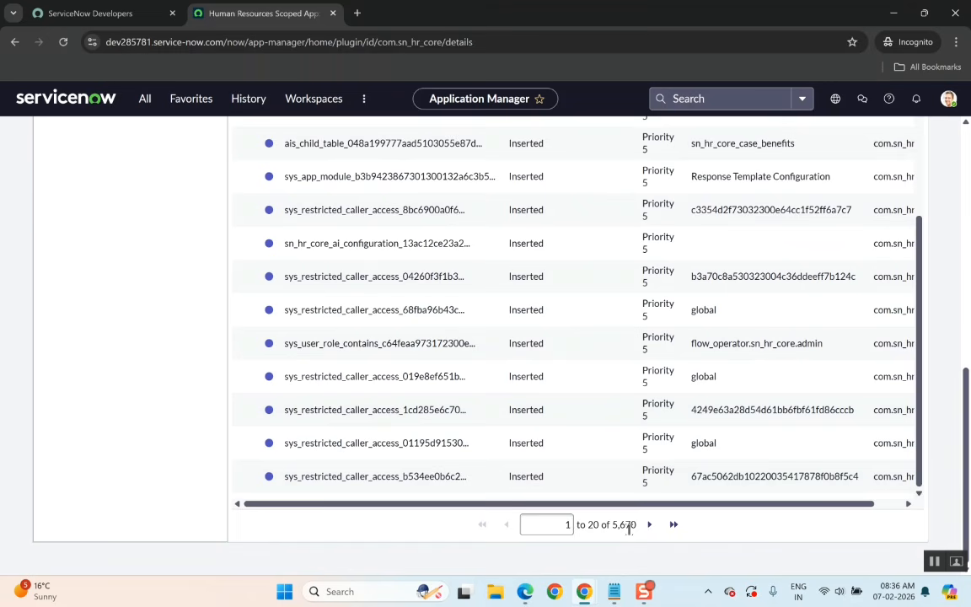
# Switch briefly to the plugin's Activation details and back to Update Details, scrolling along the plugin page.
pyautogui.scroll(10, 244, 407)
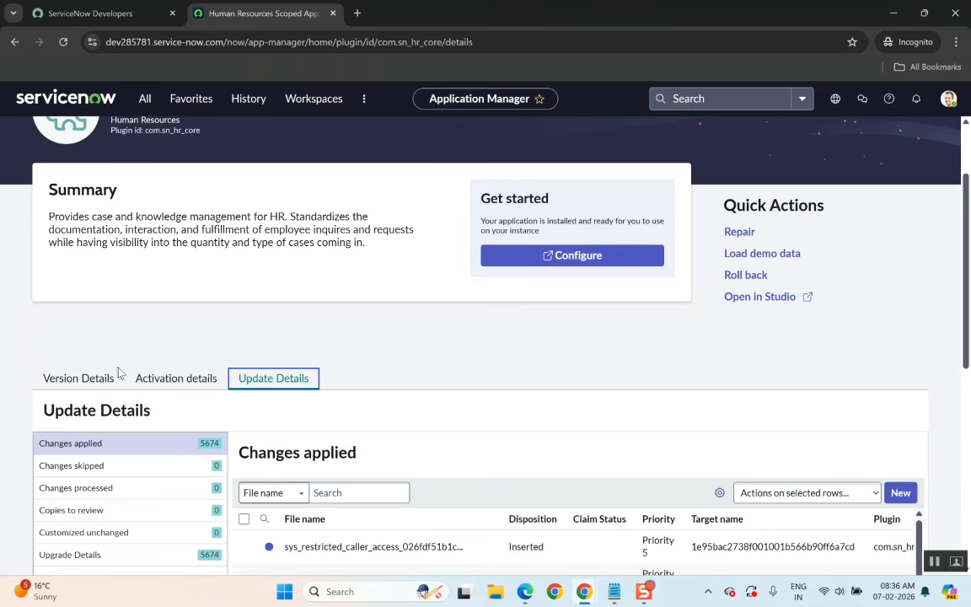
pyautogui.scroll(-2, 217, 409)
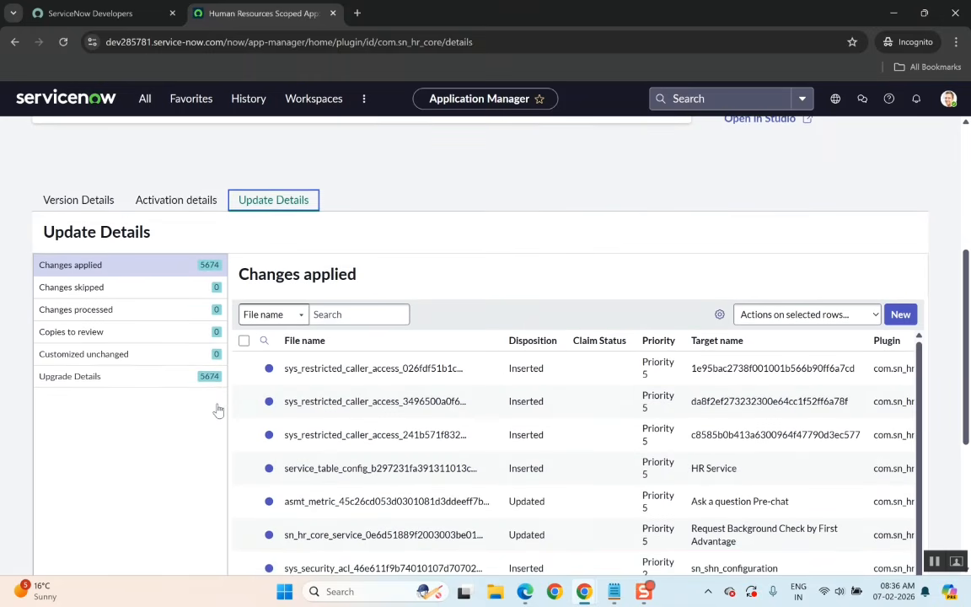
pyautogui.click(173, 207)
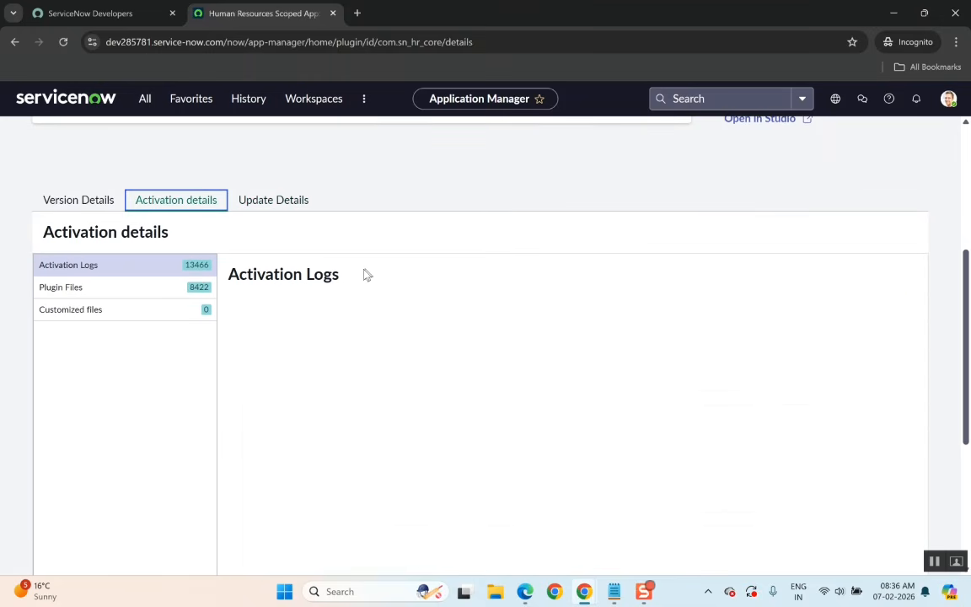
pyautogui.click(275, 202)
pyautogui.scroll(3, 194, 230)
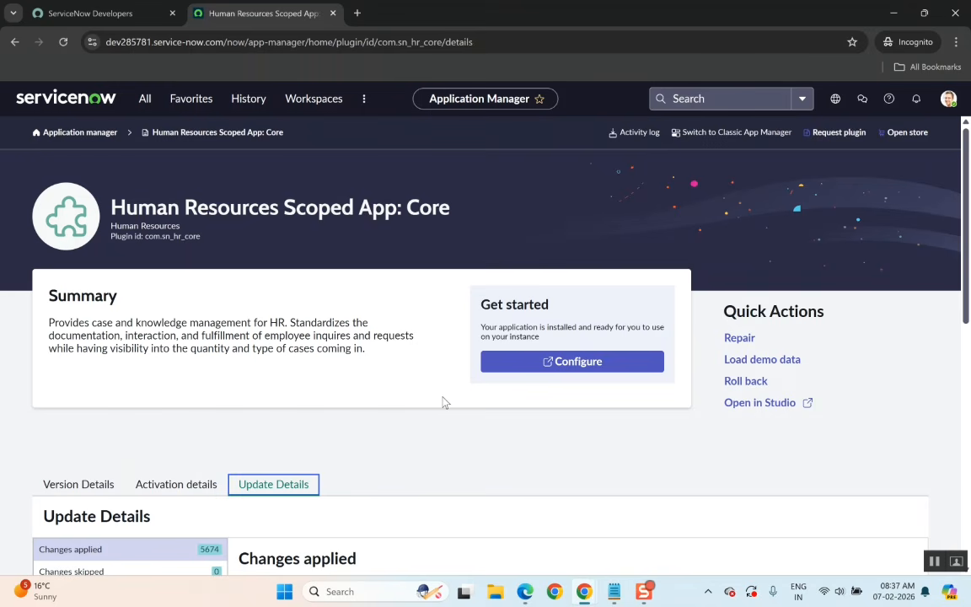
pyautogui.scroll(-1, 444, 402)
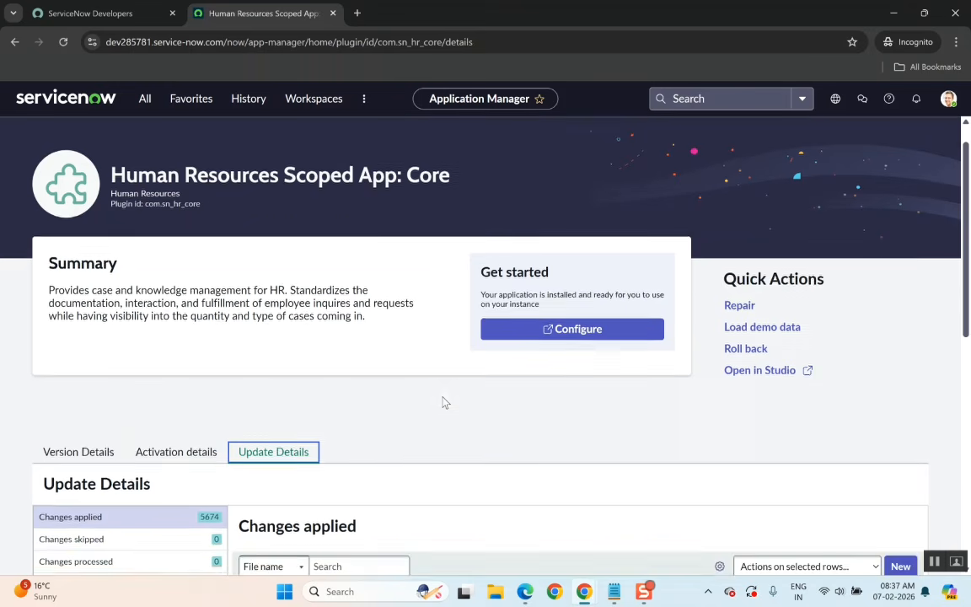
pyautogui.scroll(1, 445, 401)
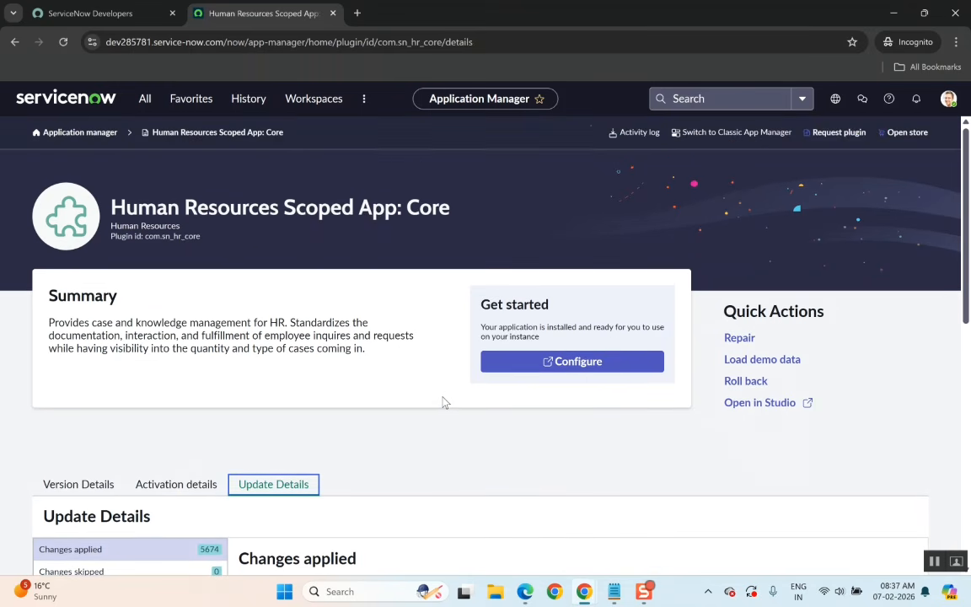
# Filter the application navigator for hr and close the menu again.
pyautogui.click(146, 100)
pyautogui.write('hr')
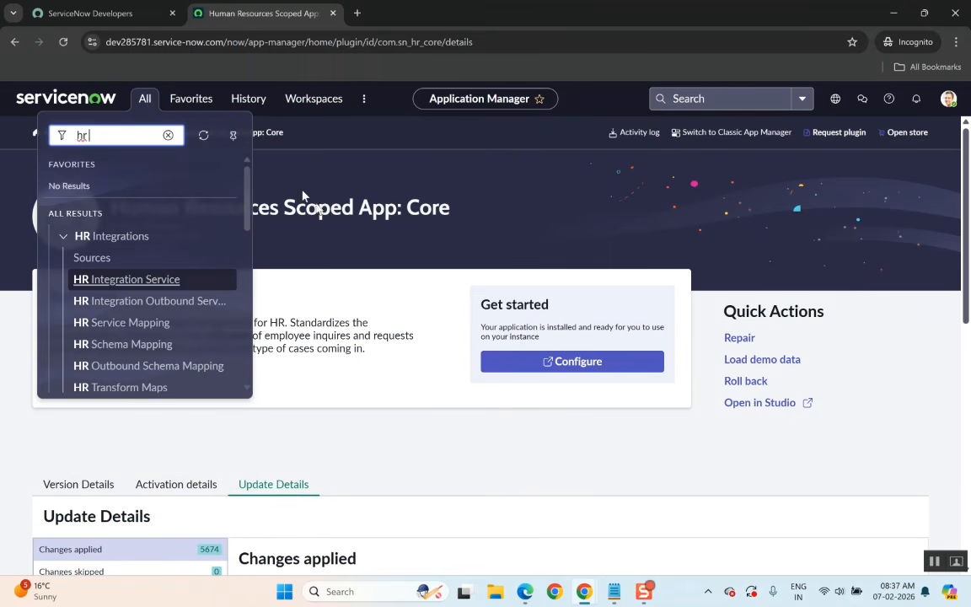
pyautogui.click(423, 382)
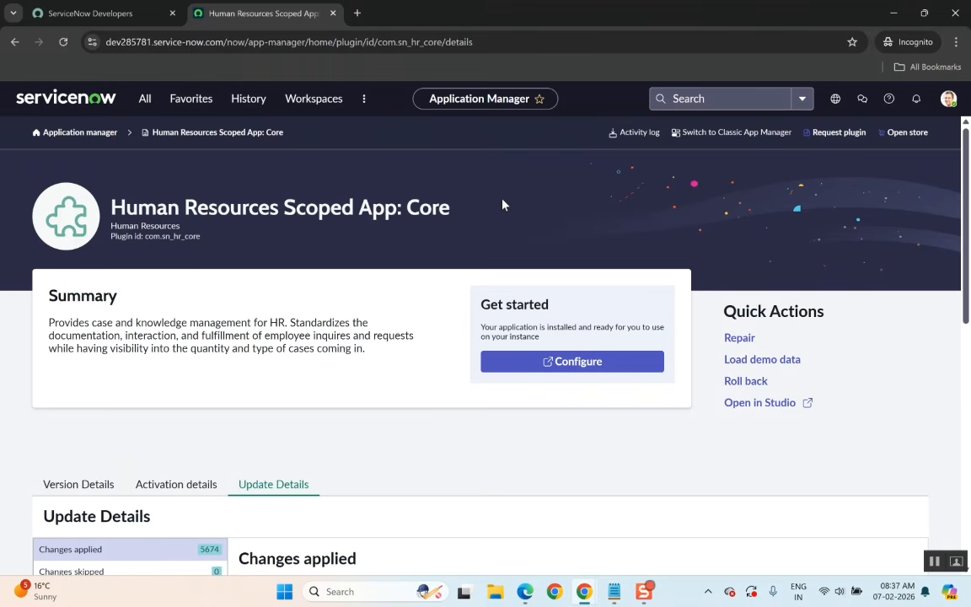
# Scroll through the Changes applied list under Update Details, including its columns to the right.
pyautogui.scroll(-2, 310, 460)
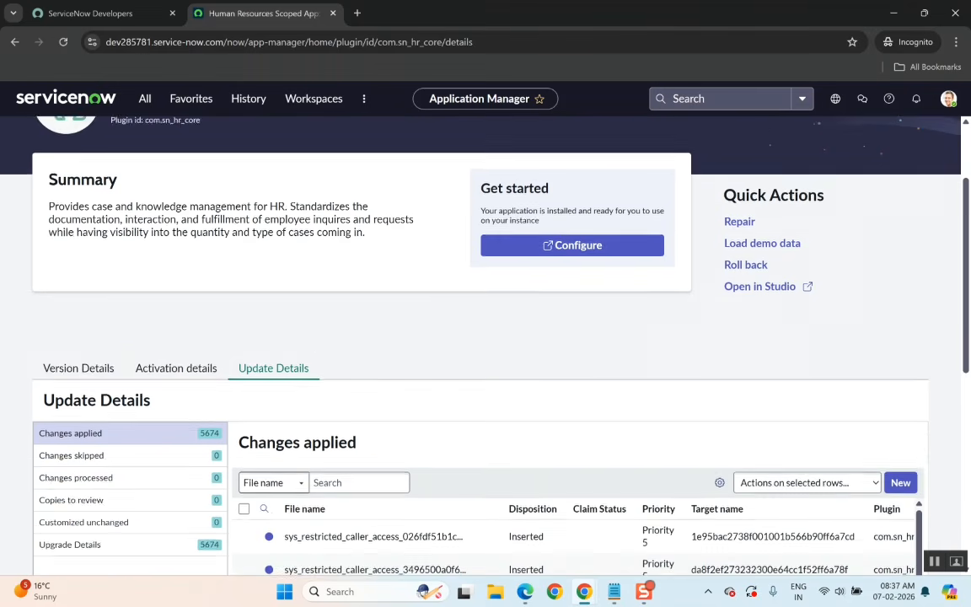
pyautogui.scroll(-1, 337, 451)
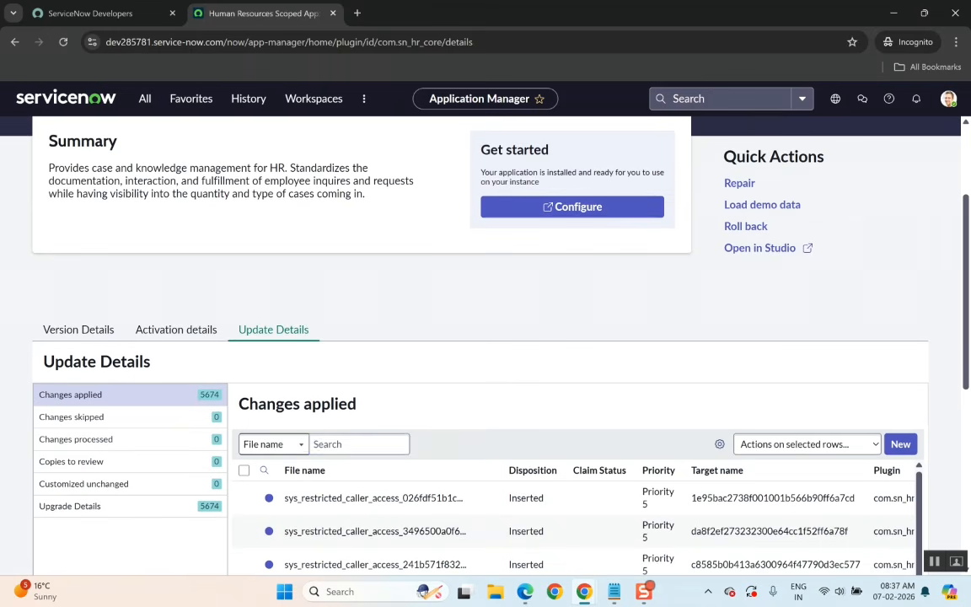
pyautogui.scroll(-5, 312, 459)
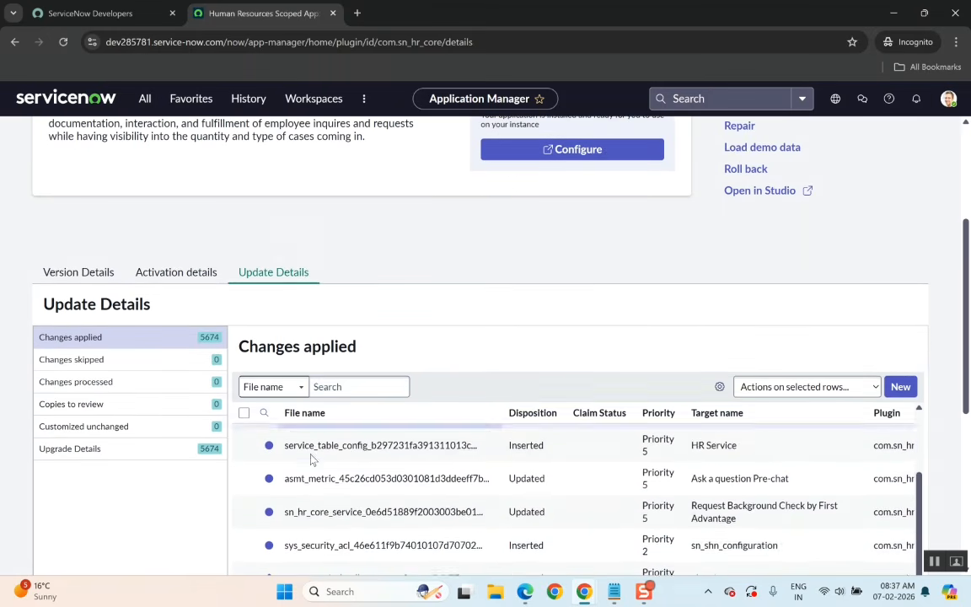
pyautogui.scroll(-2, 455, 331)
pyautogui.scroll(3, 453, 332)
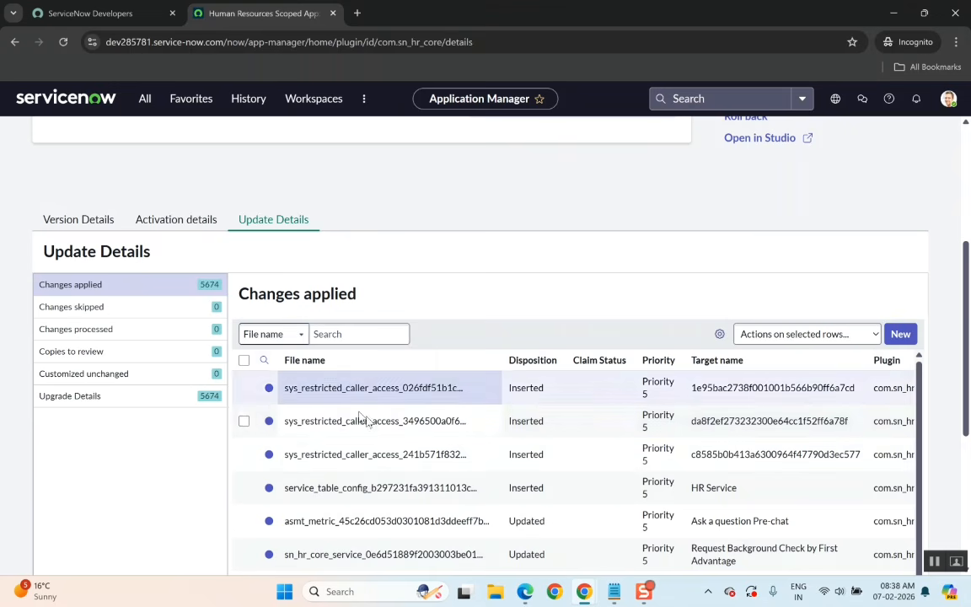
pyautogui.scroll(-1, 269, 419)
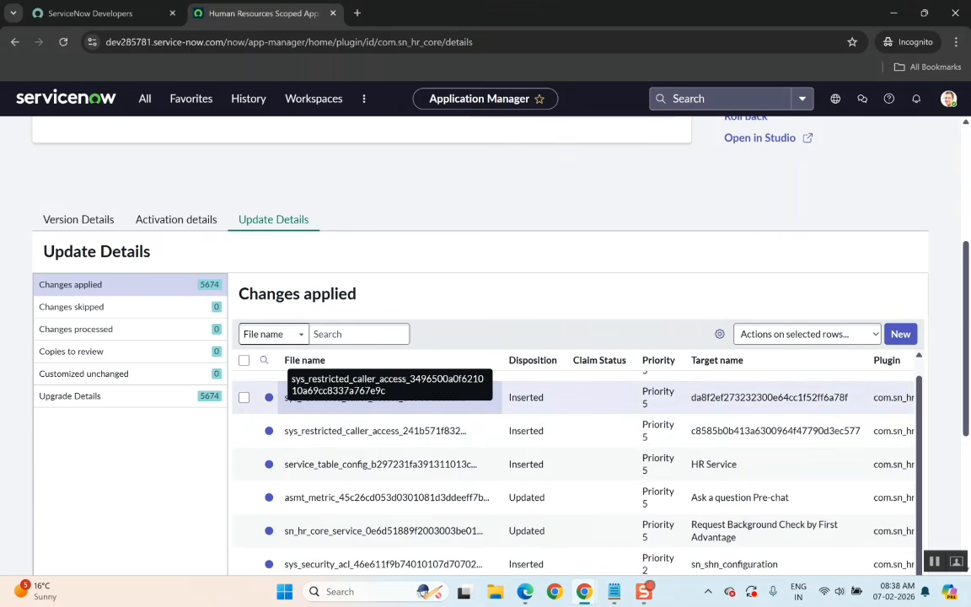
pyautogui.hscroll(1, 532, 497)
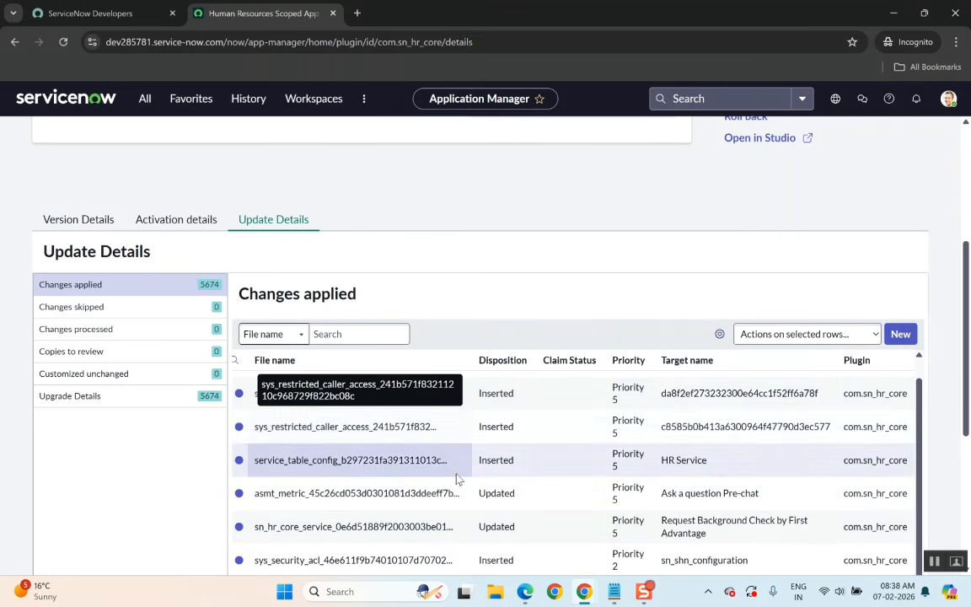
pyautogui.scroll(-6, 685, 460)
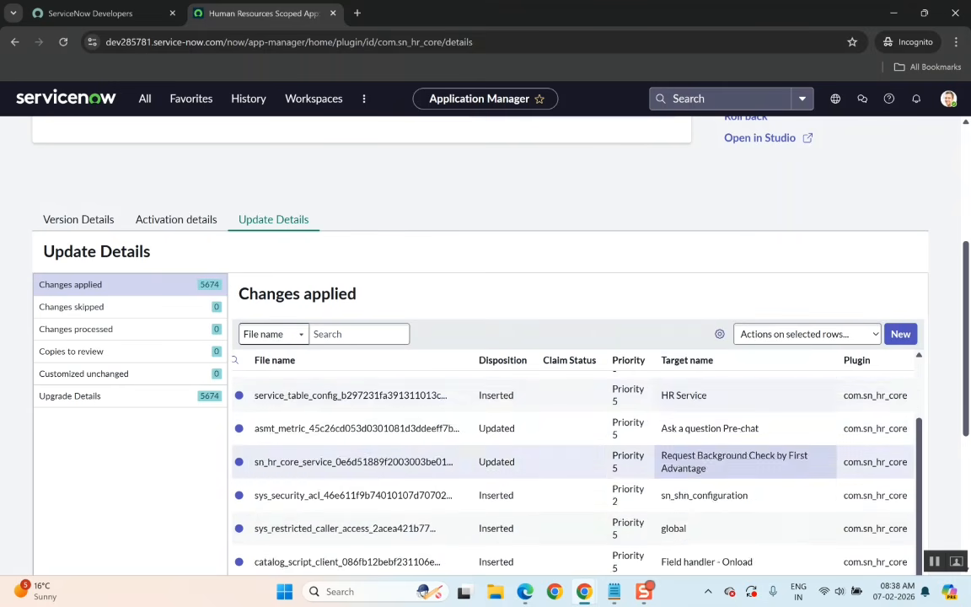
pyautogui.scroll(-2, 685, 463)
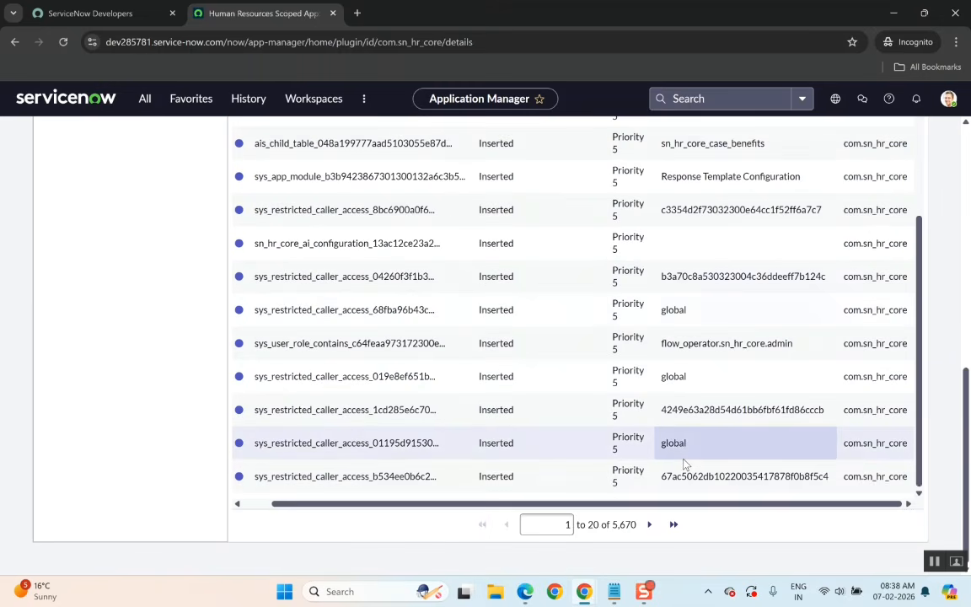
pyautogui.scroll(10, 685, 463)
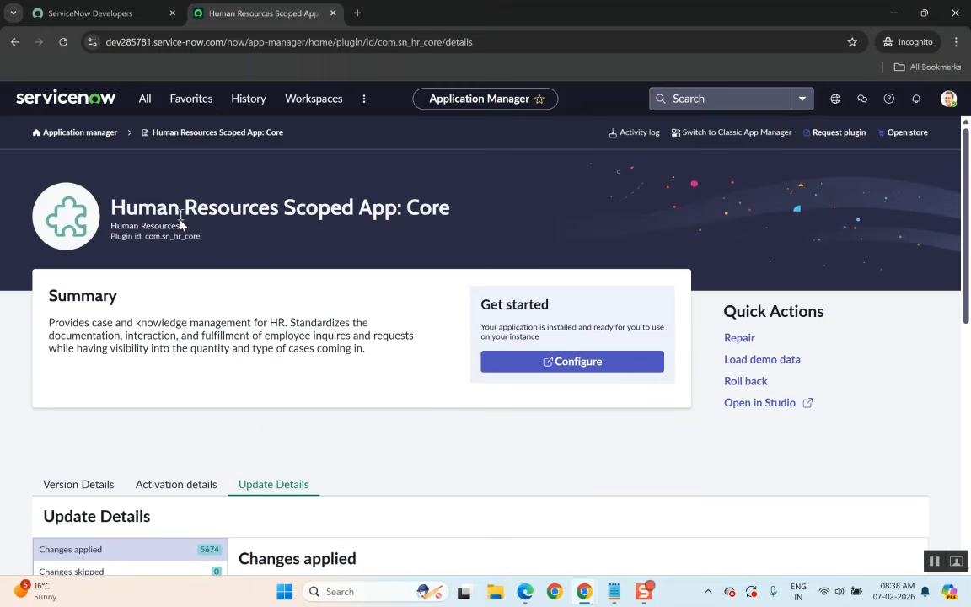
# Filter the application navigator for hr, browse the matching modules, then change the filter to case.
pyautogui.click(145, 99)
pyautogui.write('hr')
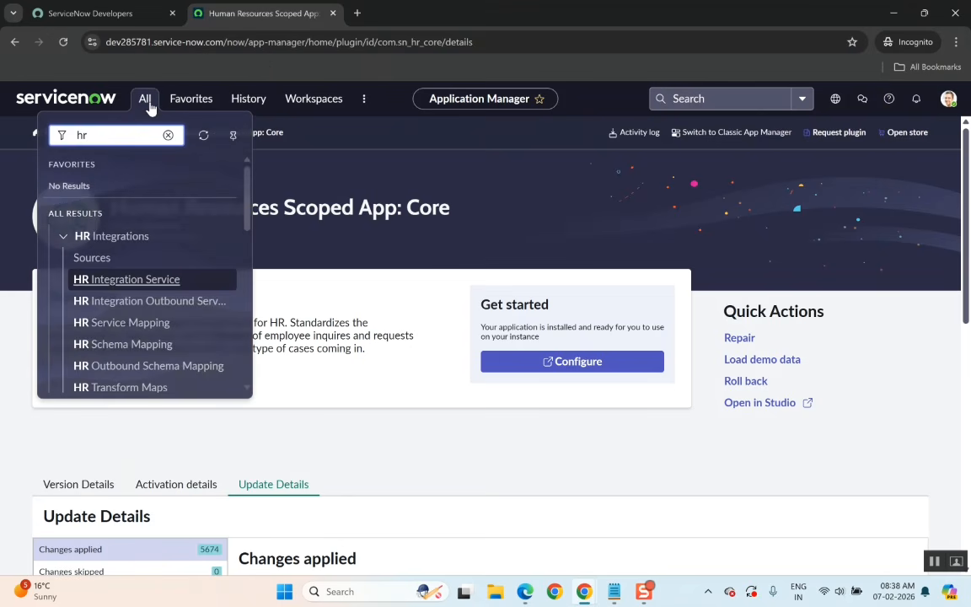
pyautogui.scroll(-5, 173, 328)
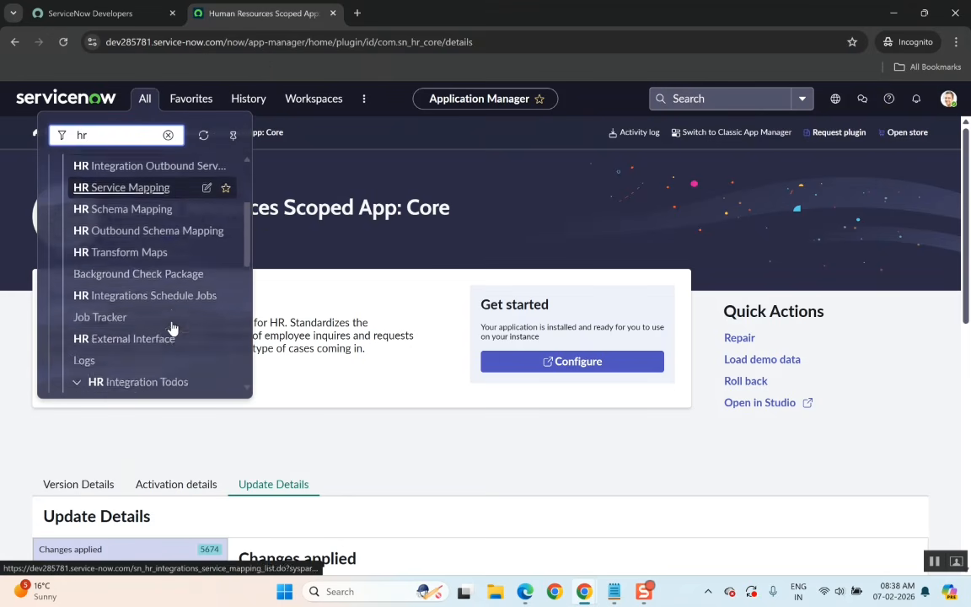
pyautogui.scroll(-5, 173, 329)
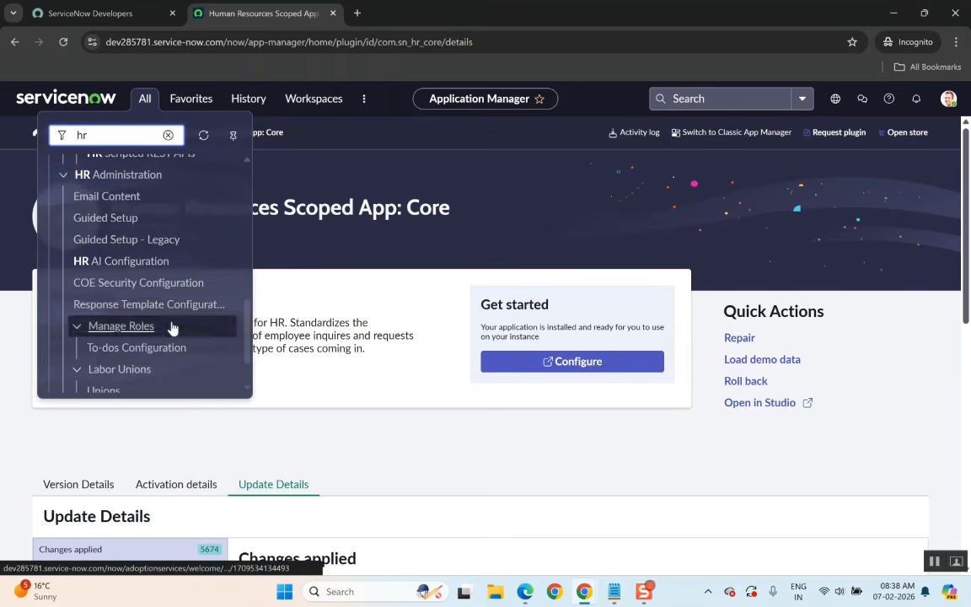
pyautogui.press('BackSpace')
pyautogui.press('BackSpace')
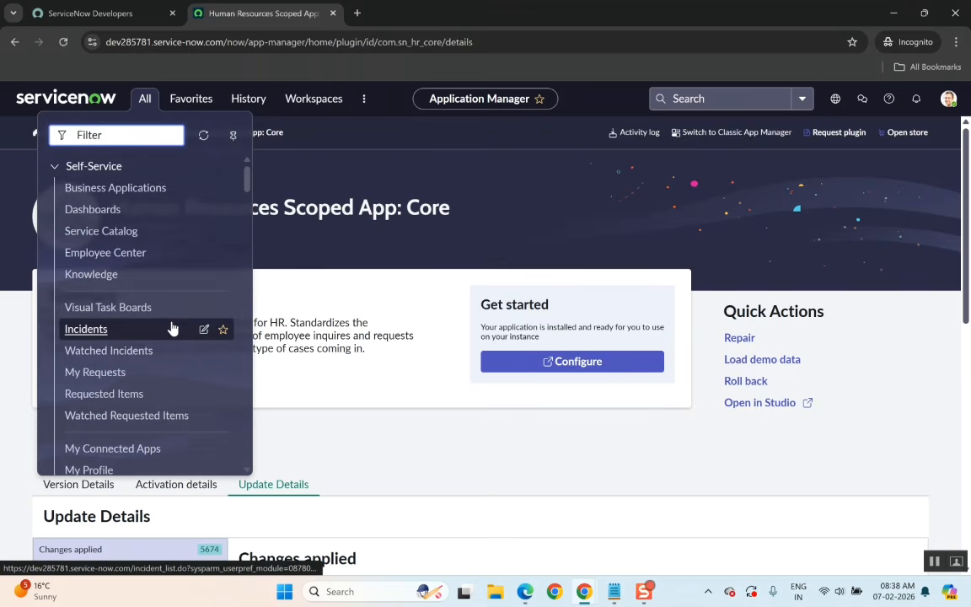
pyautogui.write('casr')
pyautogui.press('BackSpace')
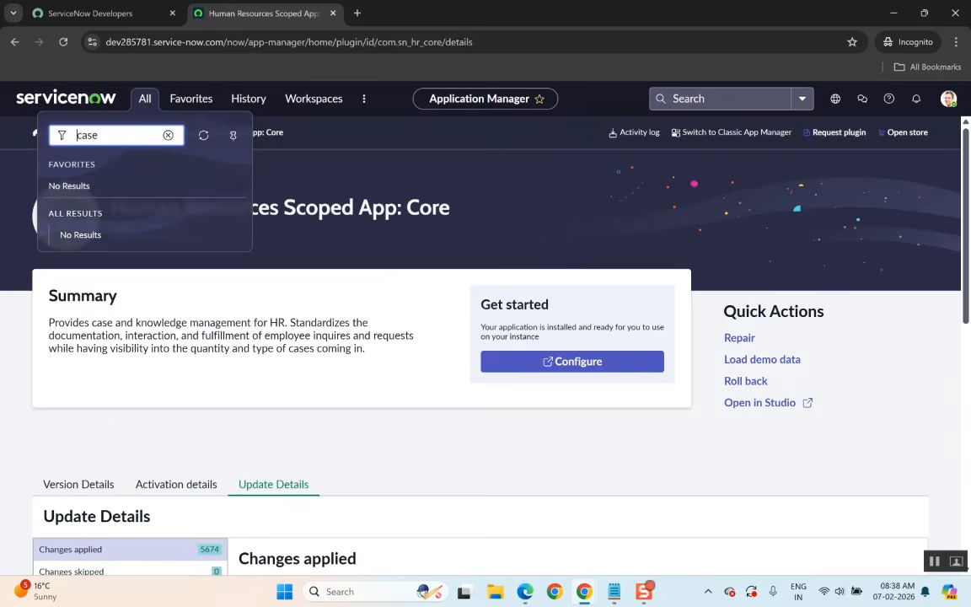
# Switch to the meeting window and minimise it, then reopen the application navigator.
pyautogui.hotkey('alt', 'Tab')
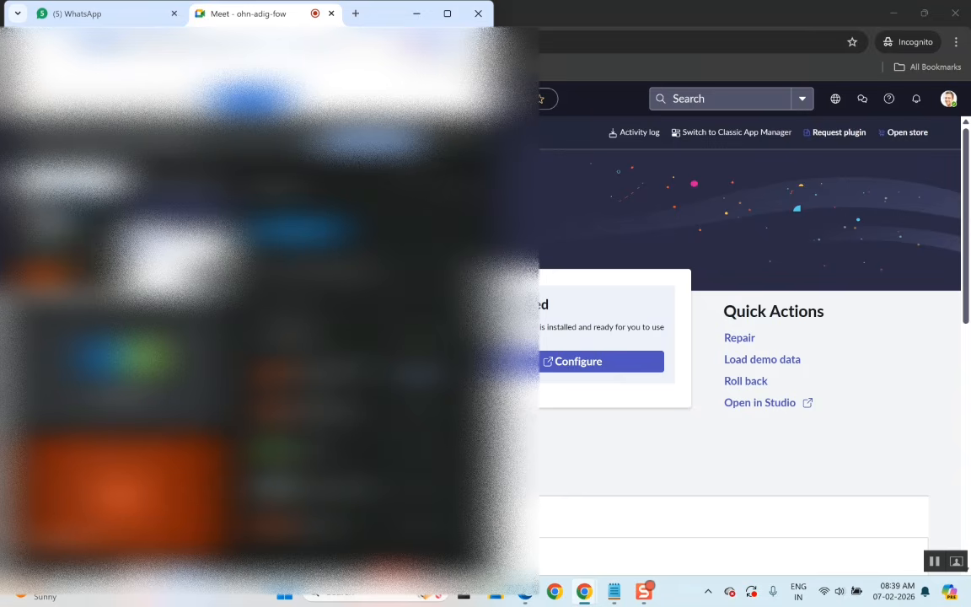
pyautogui.click(416, 14)
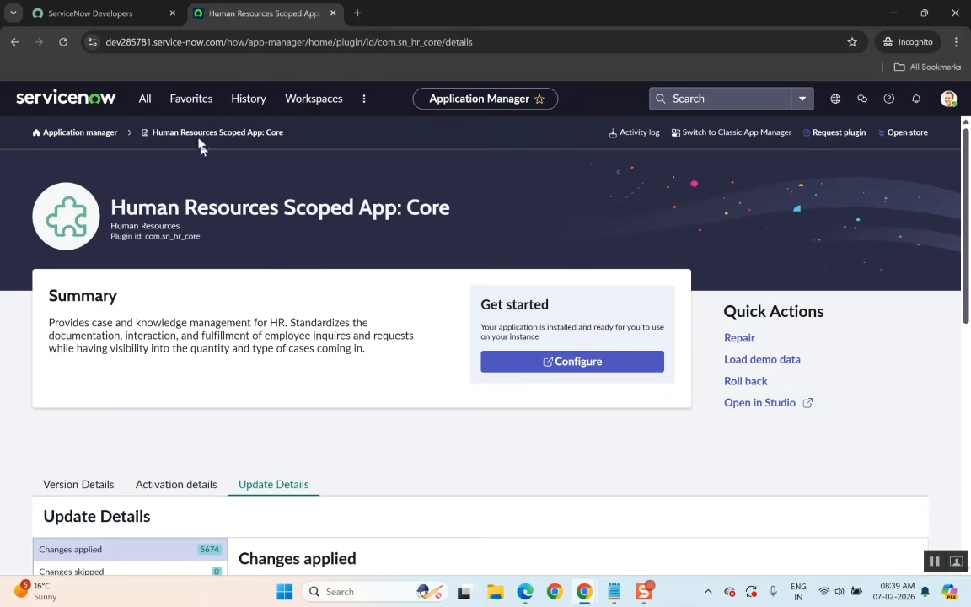
pyautogui.click(144, 101)
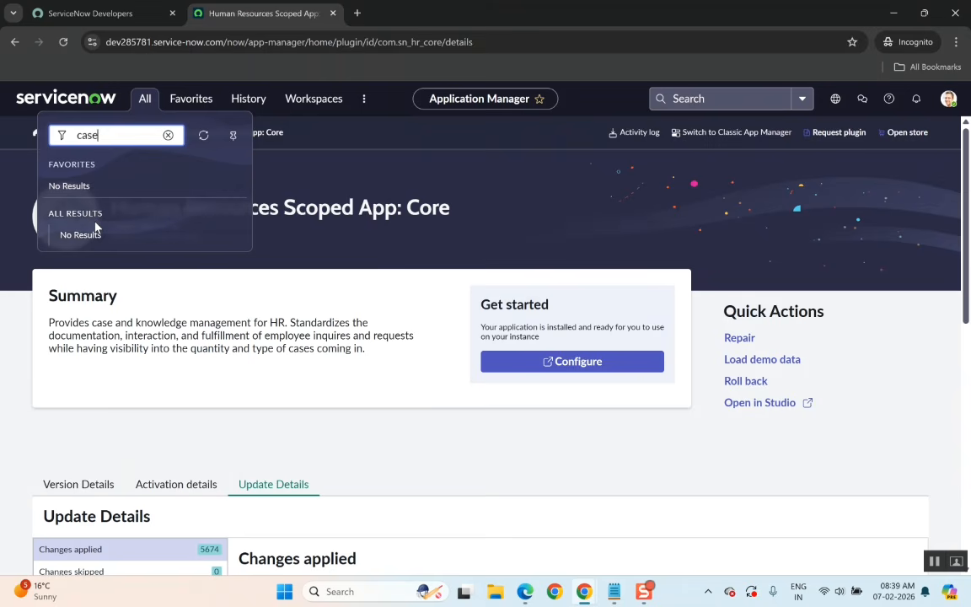
# Log out of the ServiceNow instance from the user profile menu.
pyautogui.click(948, 100)
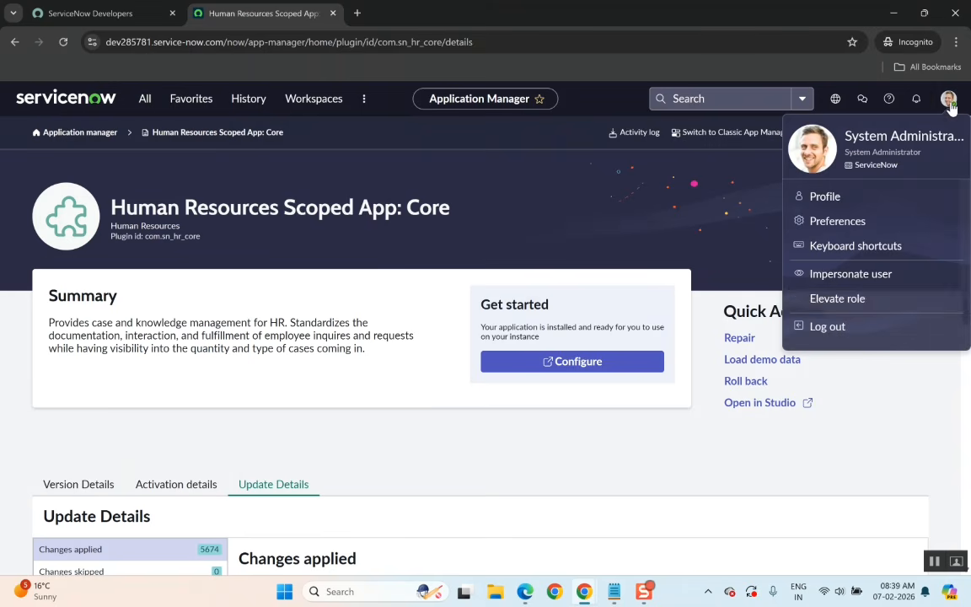
pyautogui.click(833, 332)
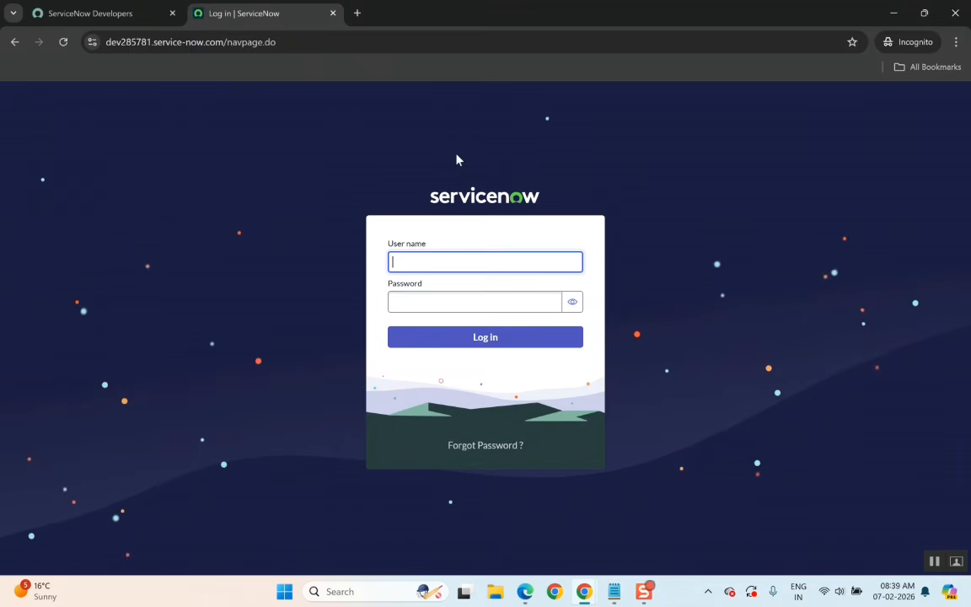
# Relaunch the instance with Start building on the developer portal and close the logged-out instance tab.
pyautogui.click(95, 15)
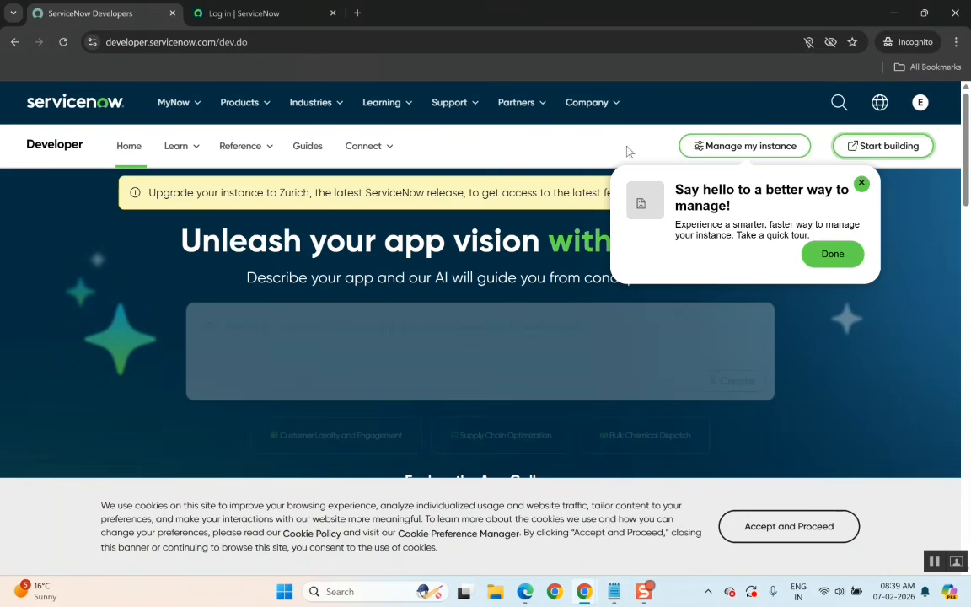
pyautogui.click(884, 150)
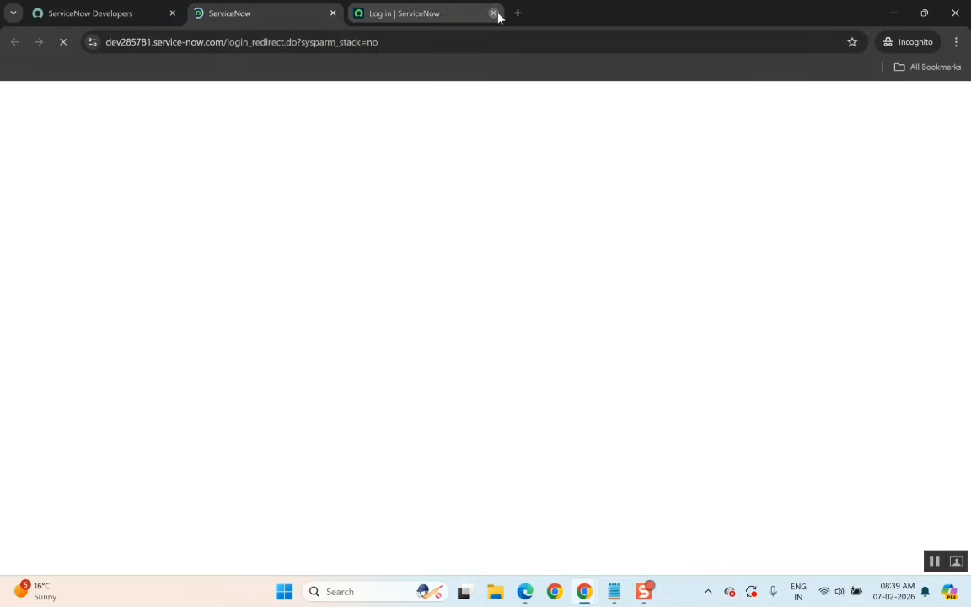
pyautogui.click(494, 12)
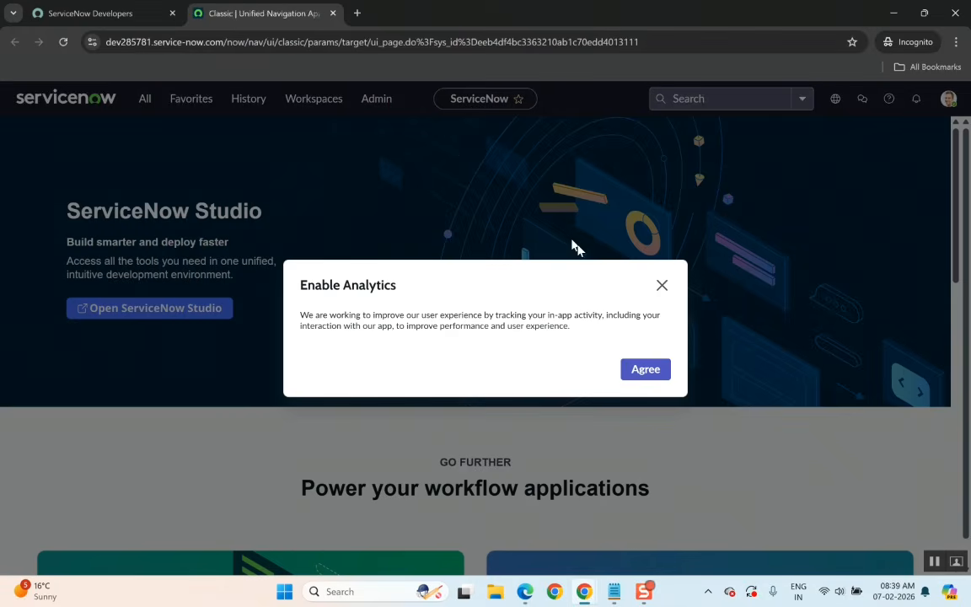
# Dismiss the Enable Analytics dialog and open HR Case Management's Getting Started from the navigator filtered by cas.
pyautogui.click(662, 285)
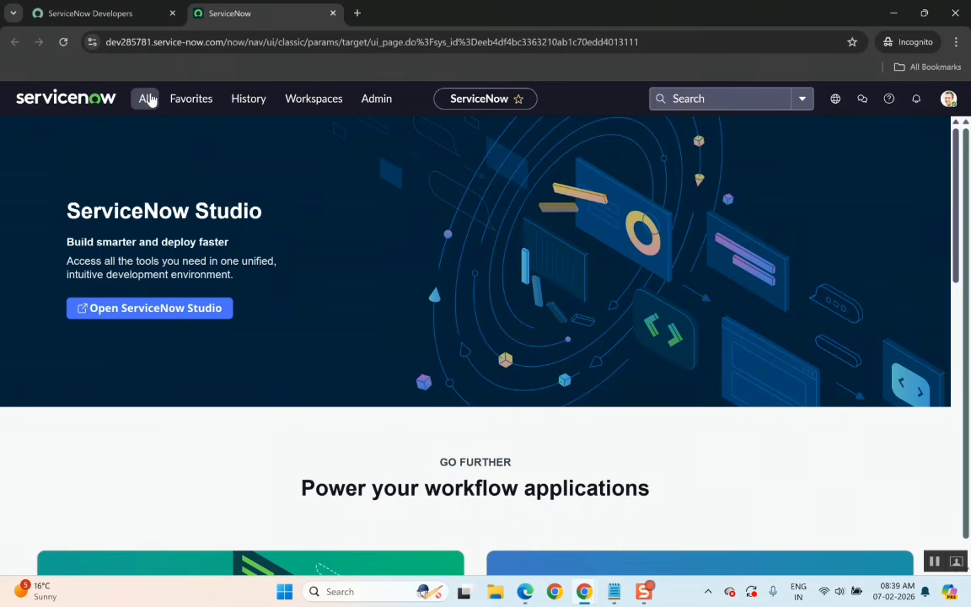
pyautogui.click(149, 100)
pyautogui.write('cas')
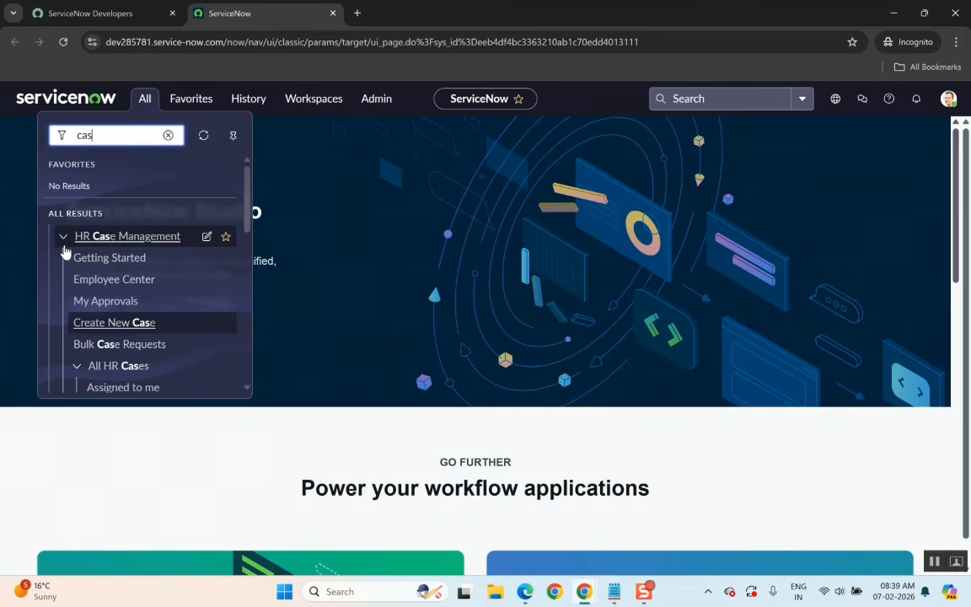
pyautogui.click(110, 258)
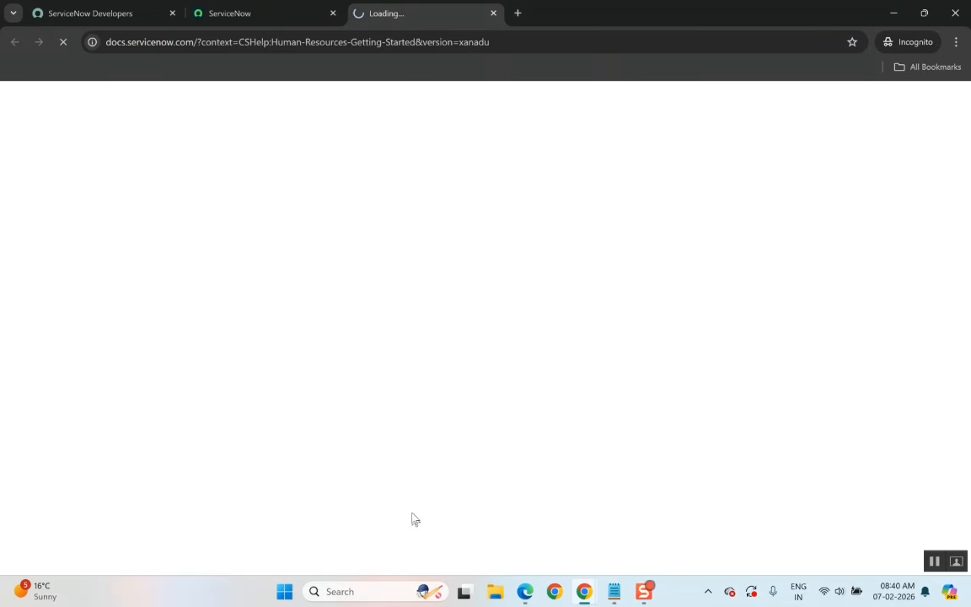
# Open HR Case Management's Employee Center in a new tab from the navigator filtered by cas, and close the unreachable documentation tab.
pyautogui.click(242, 17)
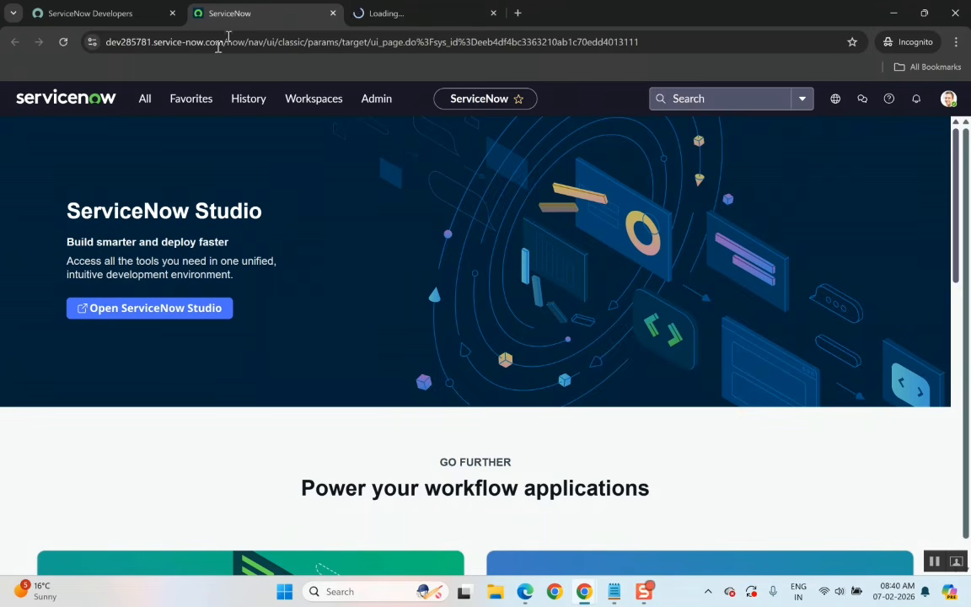
pyautogui.click(141, 108)
pyautogui.write('cas')
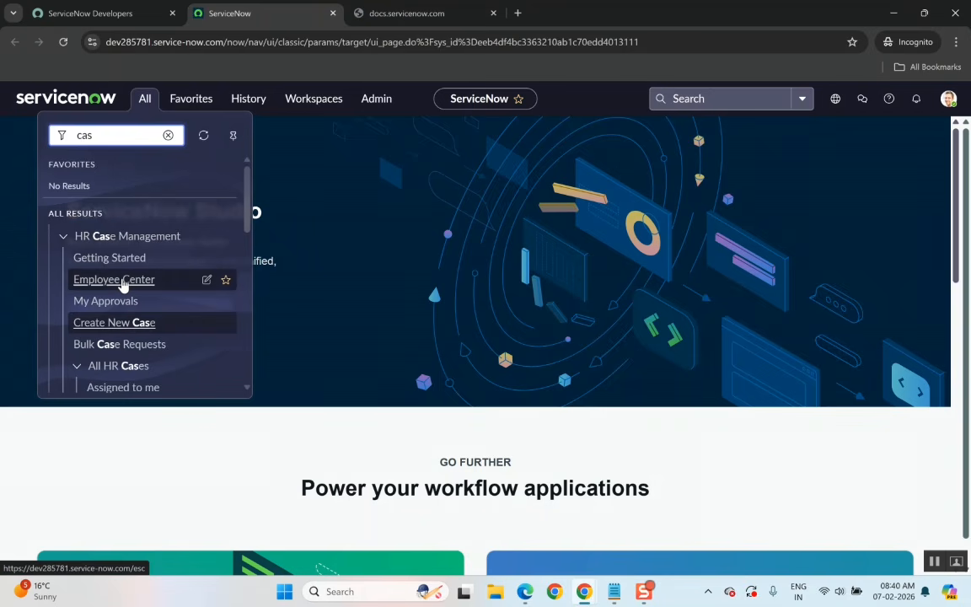
pyautogui.rightClick(123, 285)
pyautogui.click(181, 298)
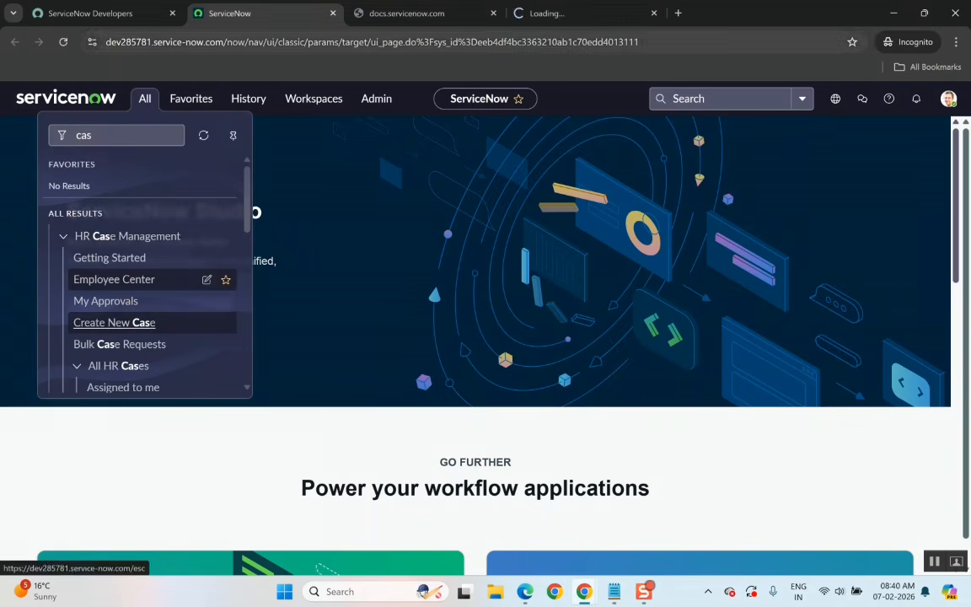
pyautogui.click(576, 17)
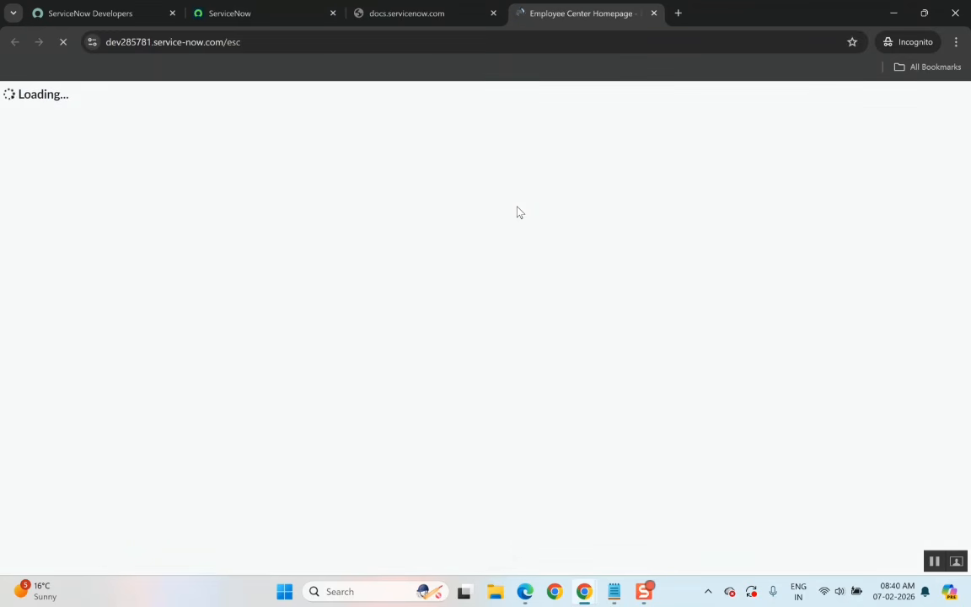
pyautogui.click(408, 15)
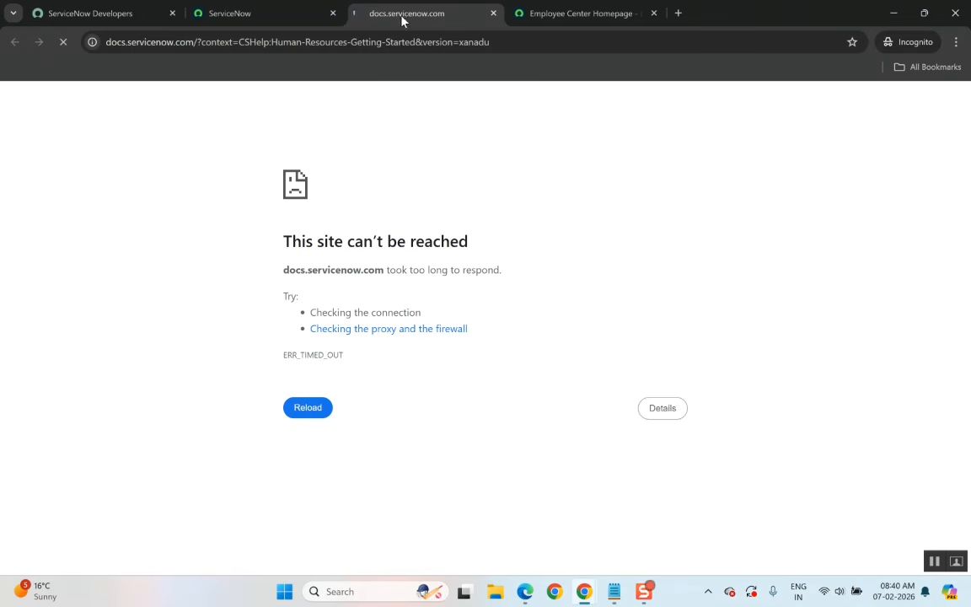
pyautogui.click(493, 14)
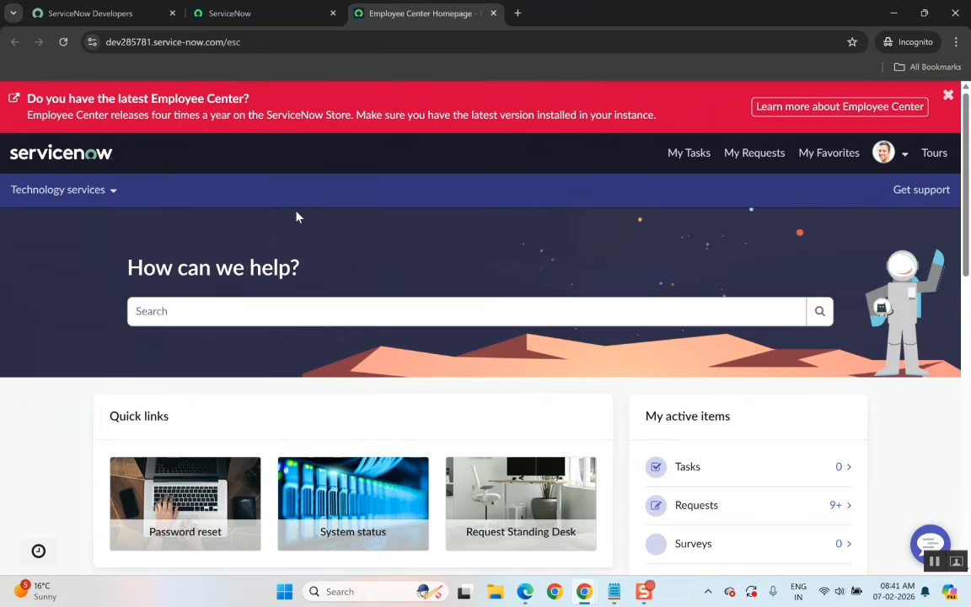
# Switch between the instance and Employee Center tabs and scroll through the Employee Center home page.
pyautogui.click(255, 15)
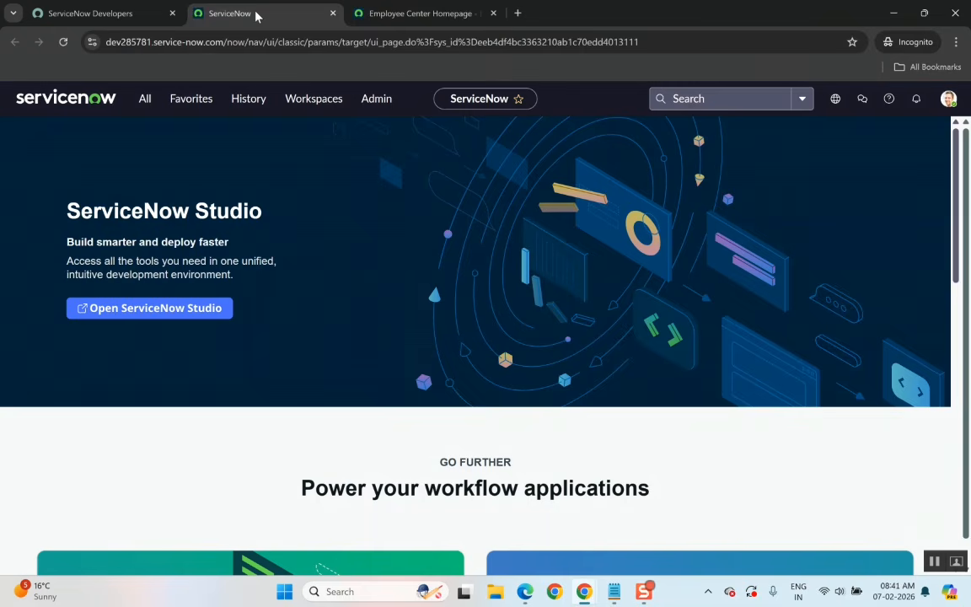
pyautogui.click(417, 21)
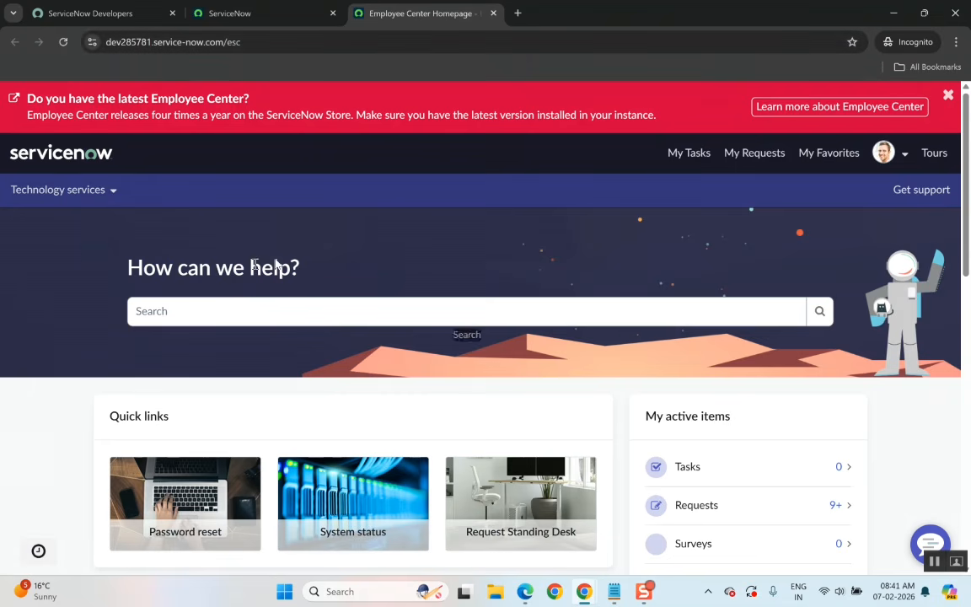
pyautogui.click(261, 15)
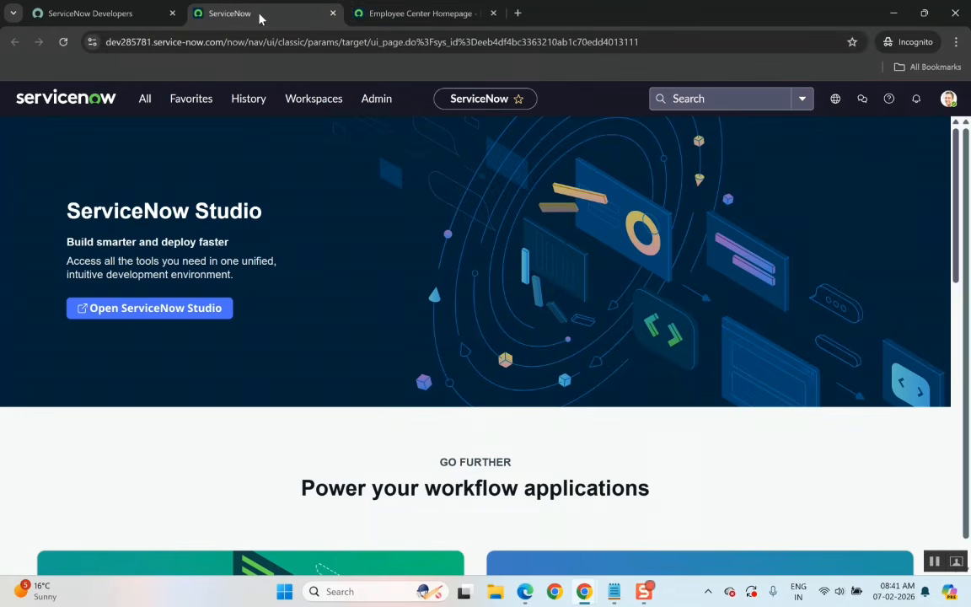
pyautogui.click(455, 12)
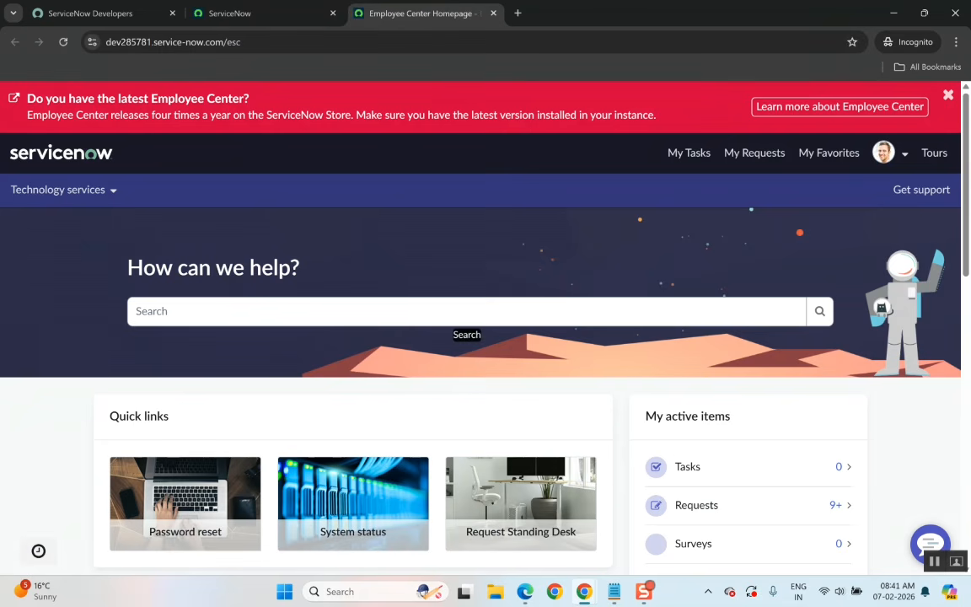
pyautogui.scroll(-10, 421, 427)
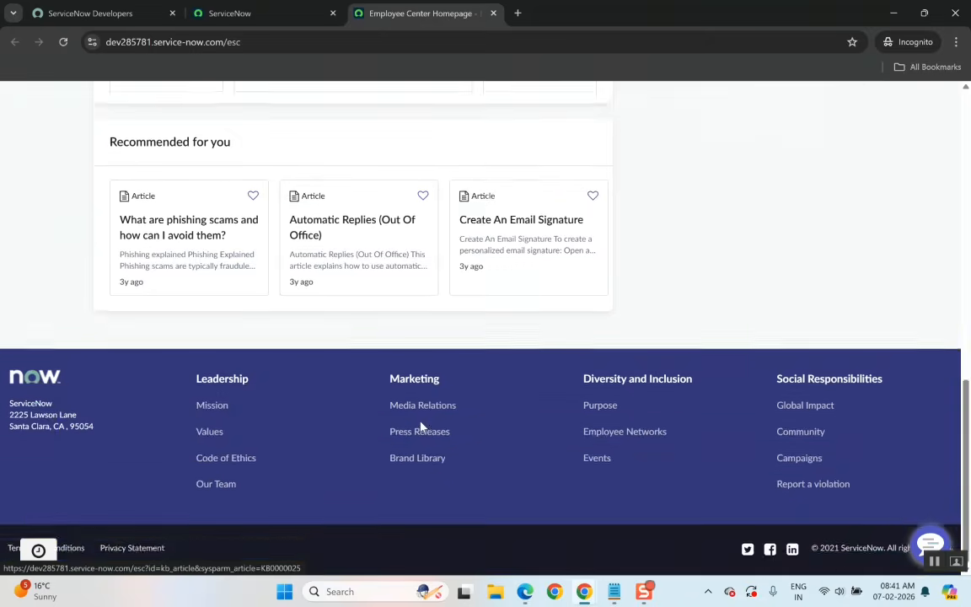
pyautogui.scroll(8, 422, 427)
pyautogui.scroll(3, 421, 427)
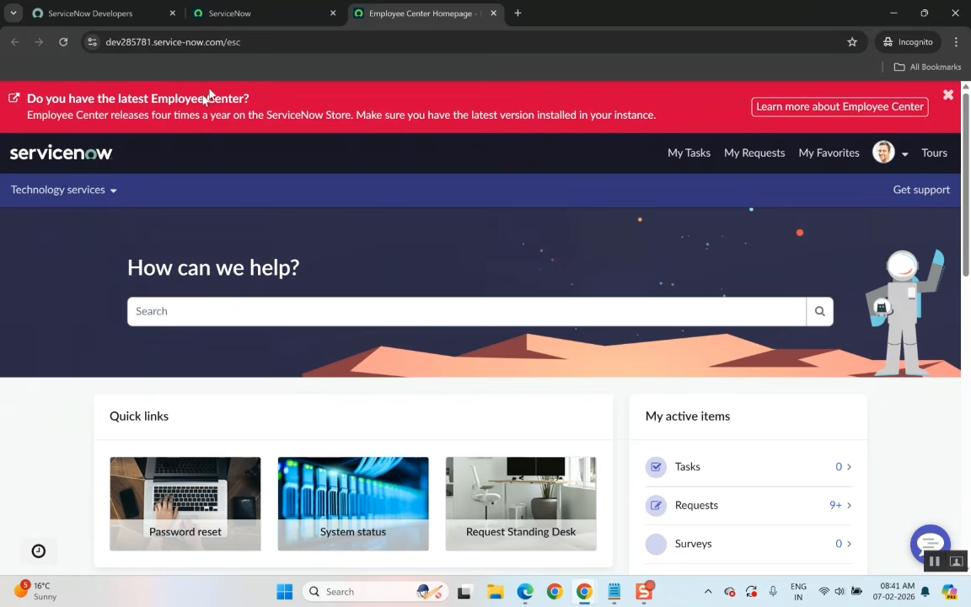
# Reopen the navigator and collapse the HR Case Management and HR Administration sections to review the HR modules.
pyautogui.click(269, 23)
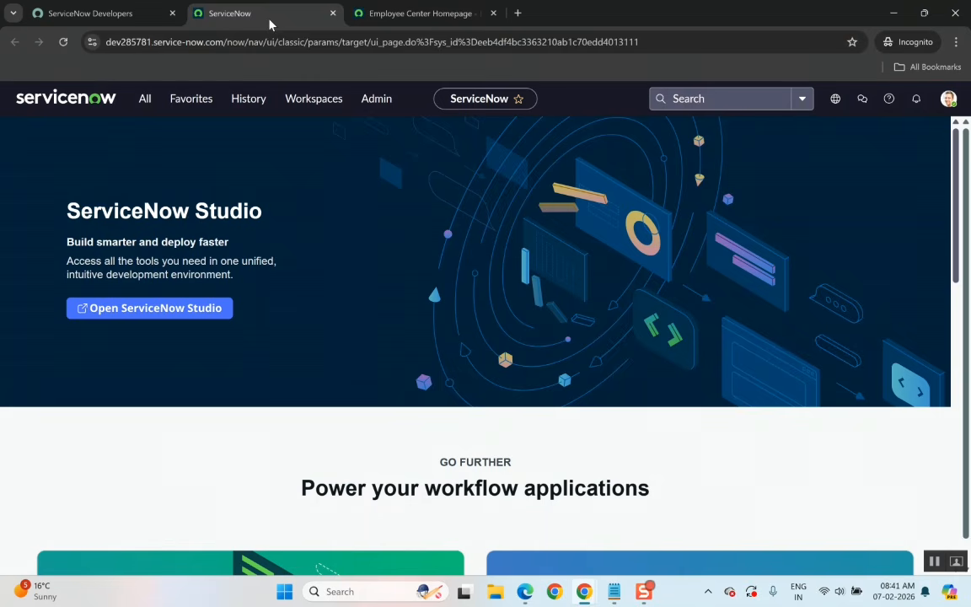
pyautogui.click(145, 101)
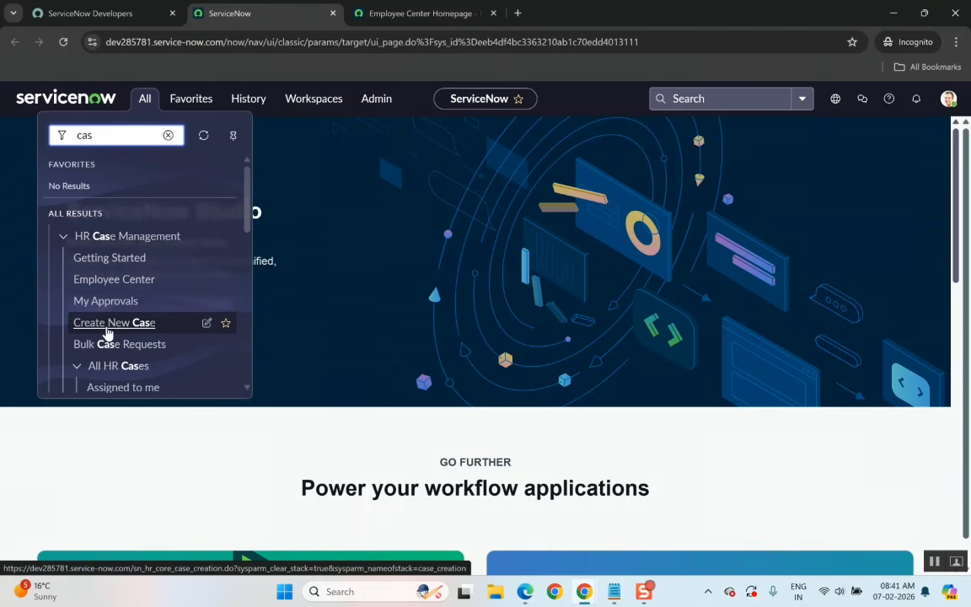
pyautogui.scroll(-1, 94, 350)
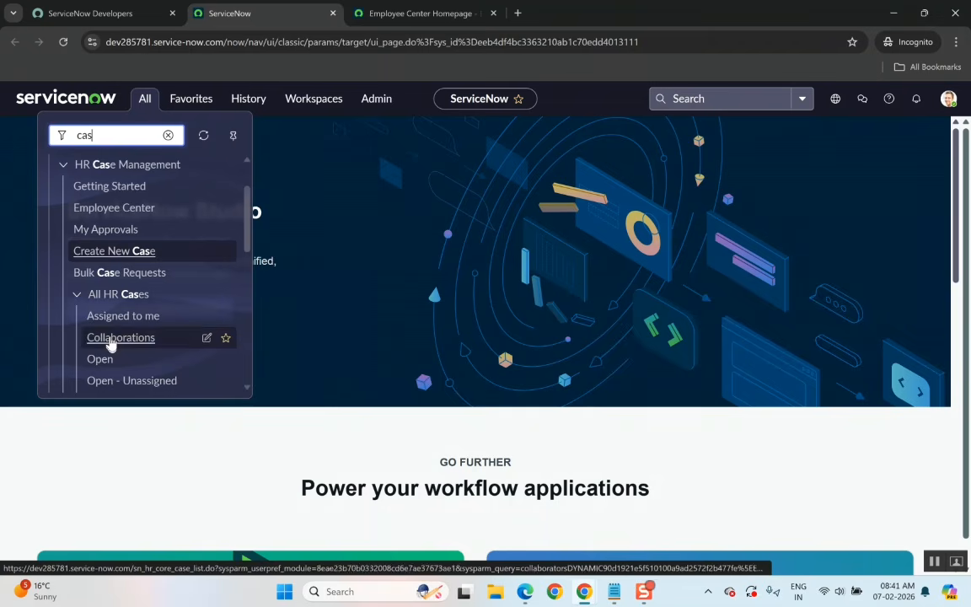
pyautogui.click(64, 164)
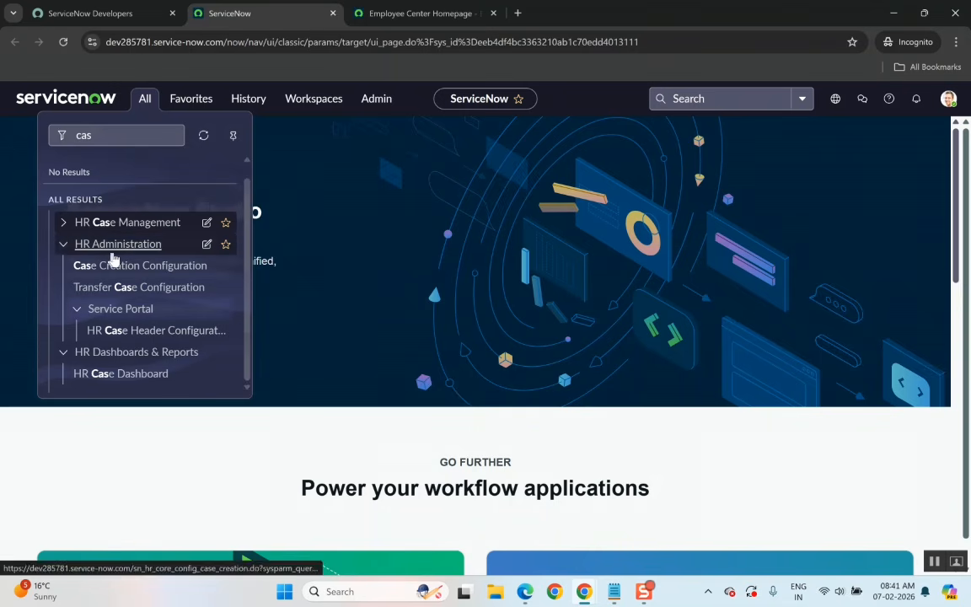
pyautogui.click(64, 245)
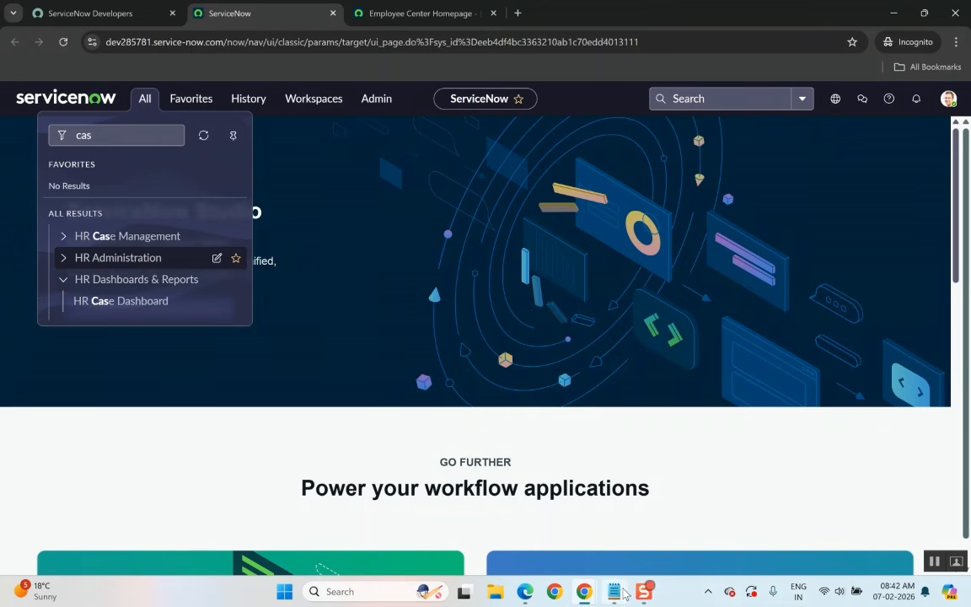
# Review the HR Core plugin entry in the class notes window, then minimise it.
pyautogui.moveTo(616, 592)
pyautogui.click(563, 535)
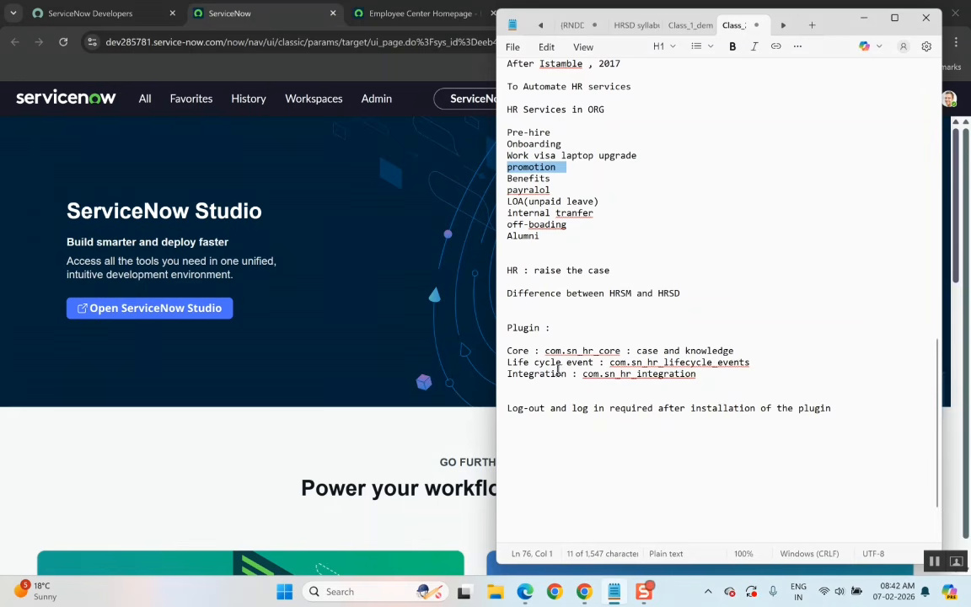
pyautogui.doubleClick(517, 350)
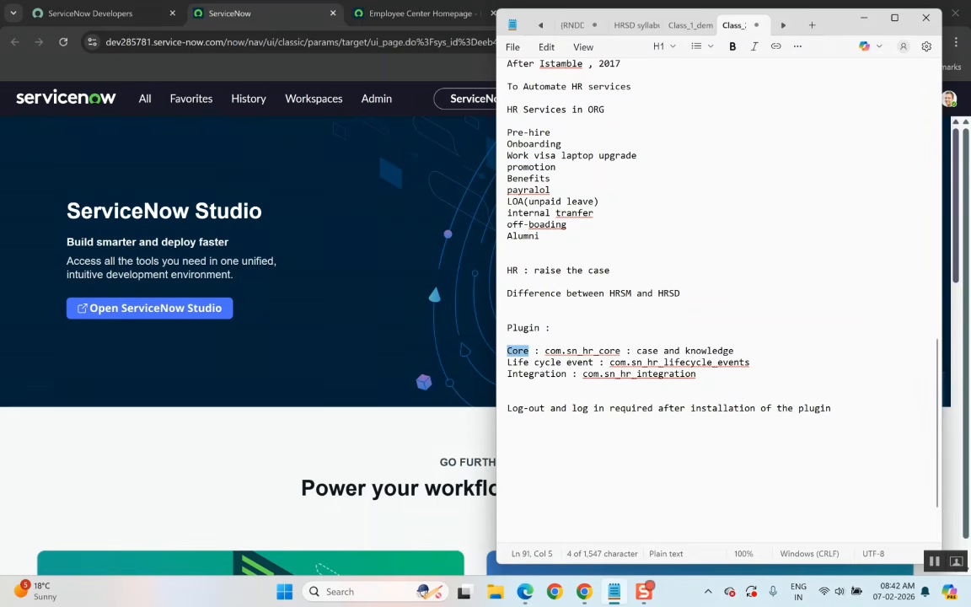
pyautogui.doubleClick(609, 351)
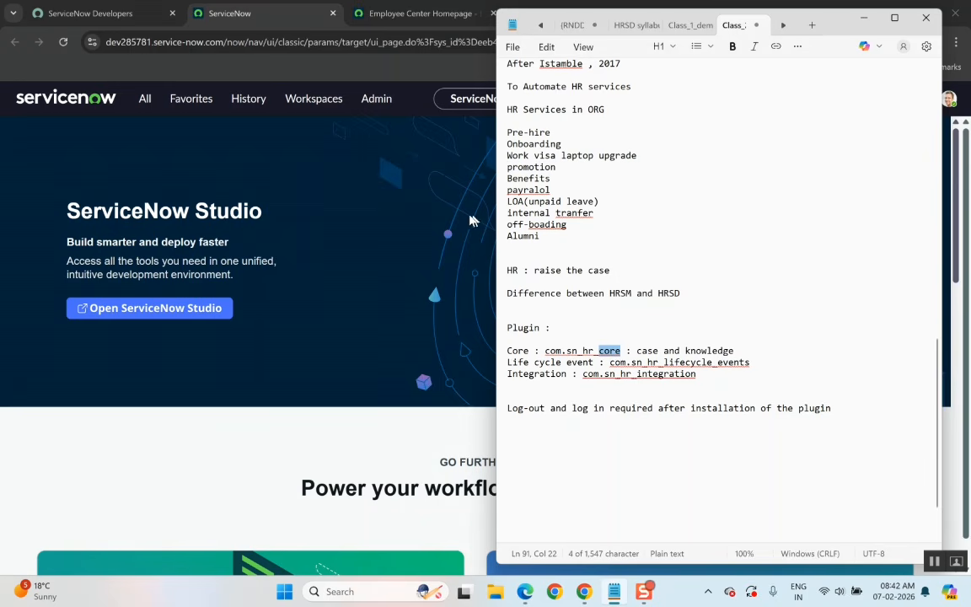
pyautogui.click(863, 17)
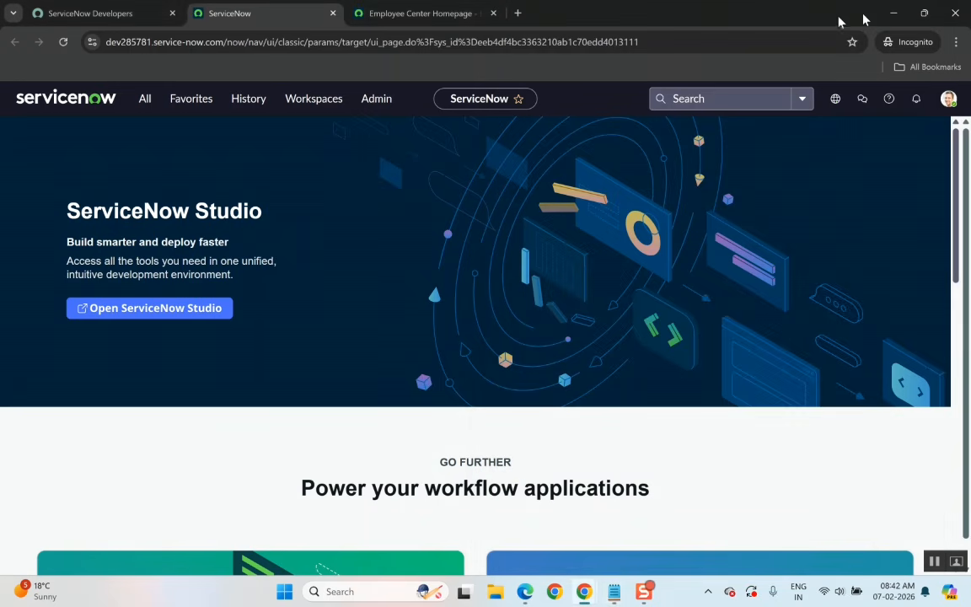
# Expand HR Case Management in the navigator and open Create New Case in a new tab.
pyautogui.click(151, 105)
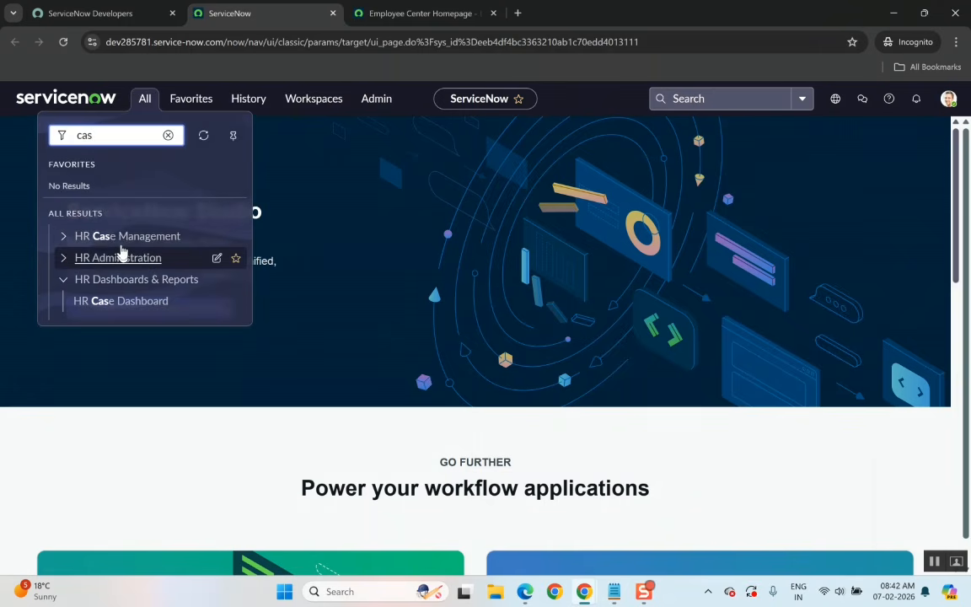
pyautogui.click(65, 240)
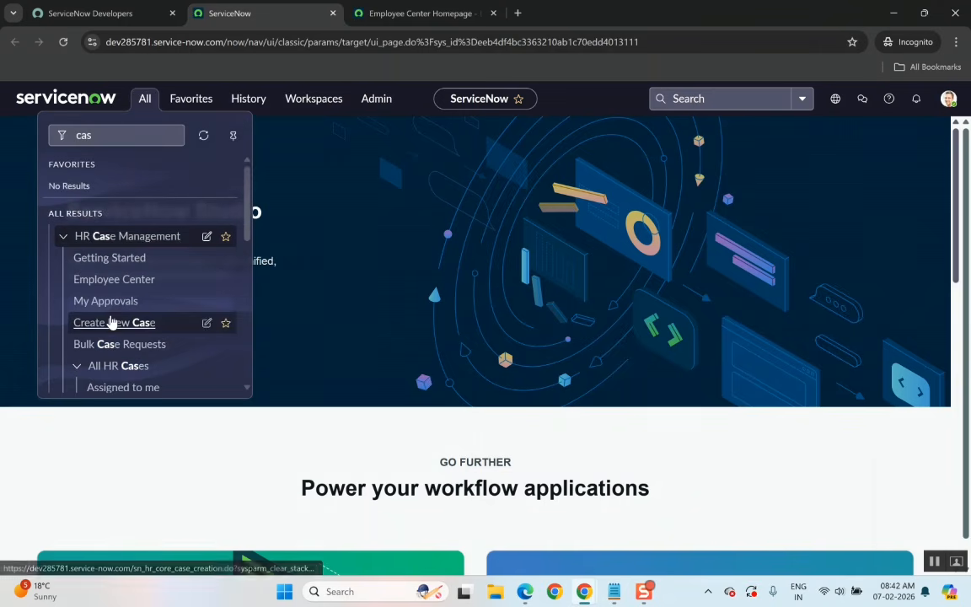
pyautogui.scroll(-1, 110, 320)
pyautogui.scroll(-2, 110, 321)
pyautogui.scroll(2, 110, 321)
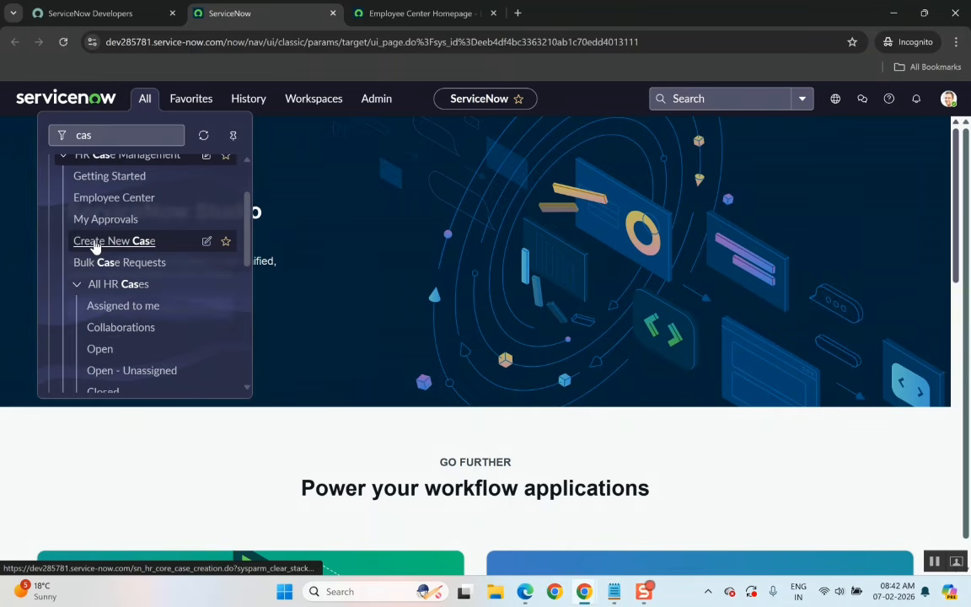
pyautogui.scroll(-2, 304, 369)
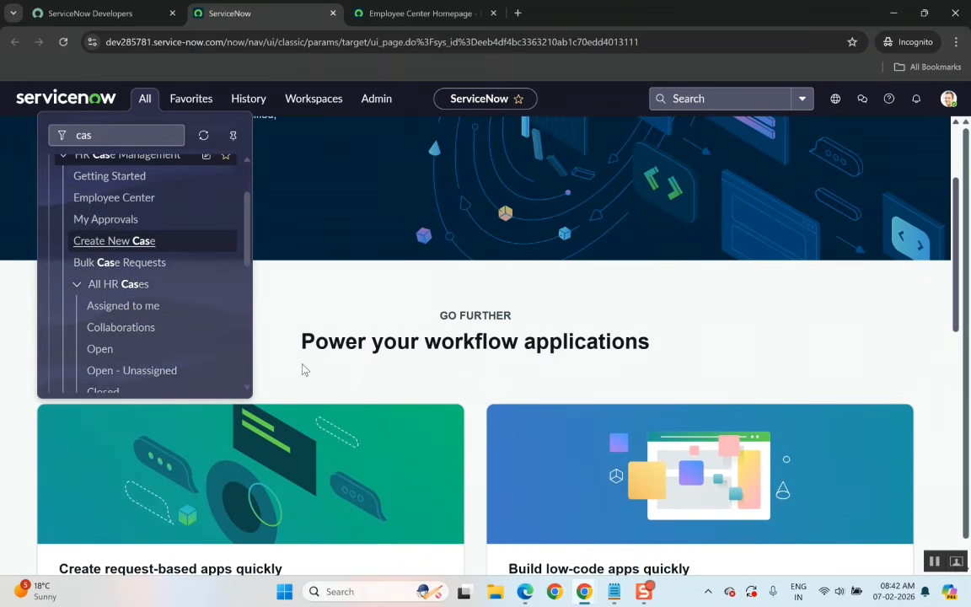
pyautogui.scroll(-1, 356, 436)
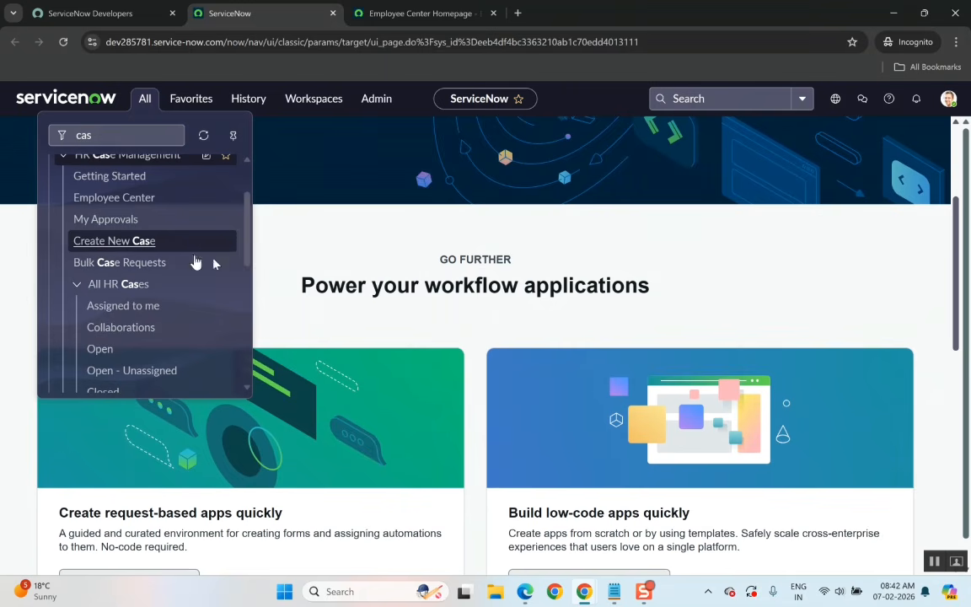
pyautogui.rightClick(129, 242)
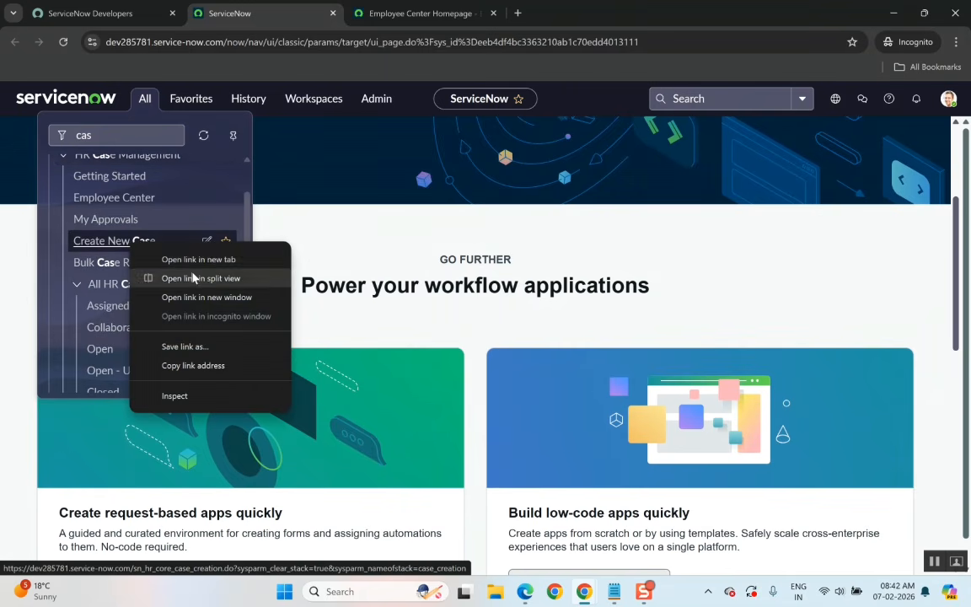
pyautogui.click(206, 261)
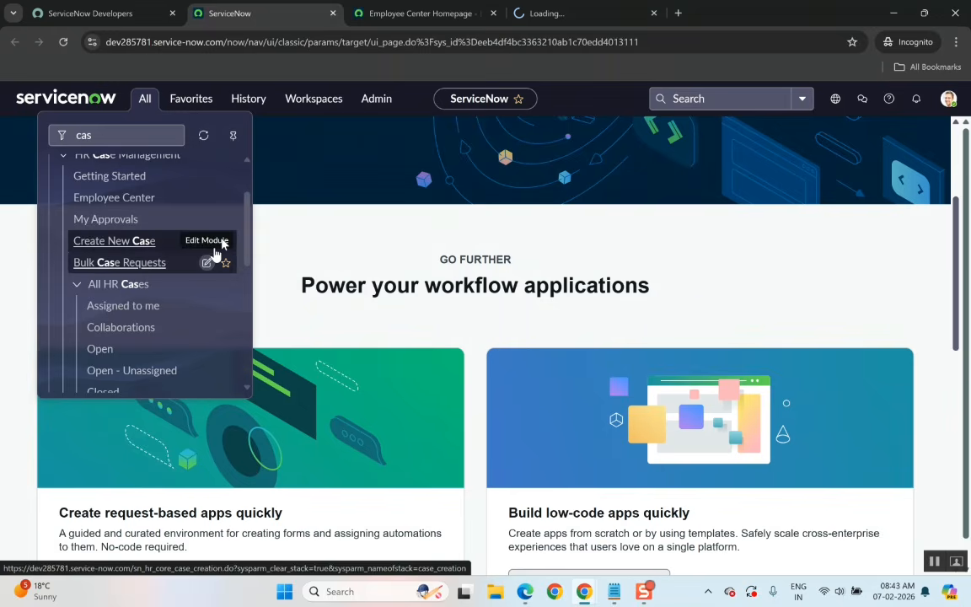
pyautogui.click(547, 14)
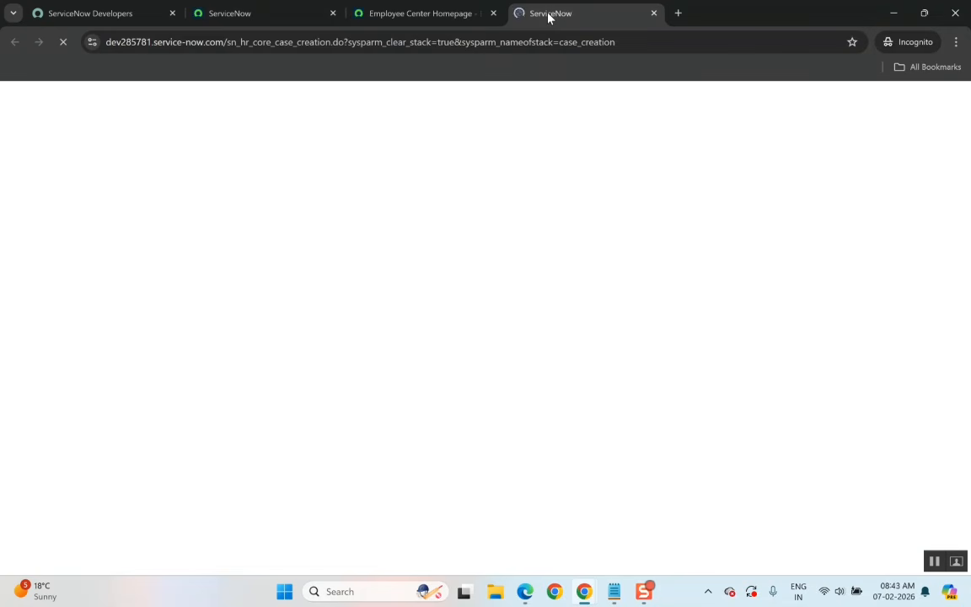
# Open the Technology services menu on the Employee Center portal.
pyautogui.click(424, 20)
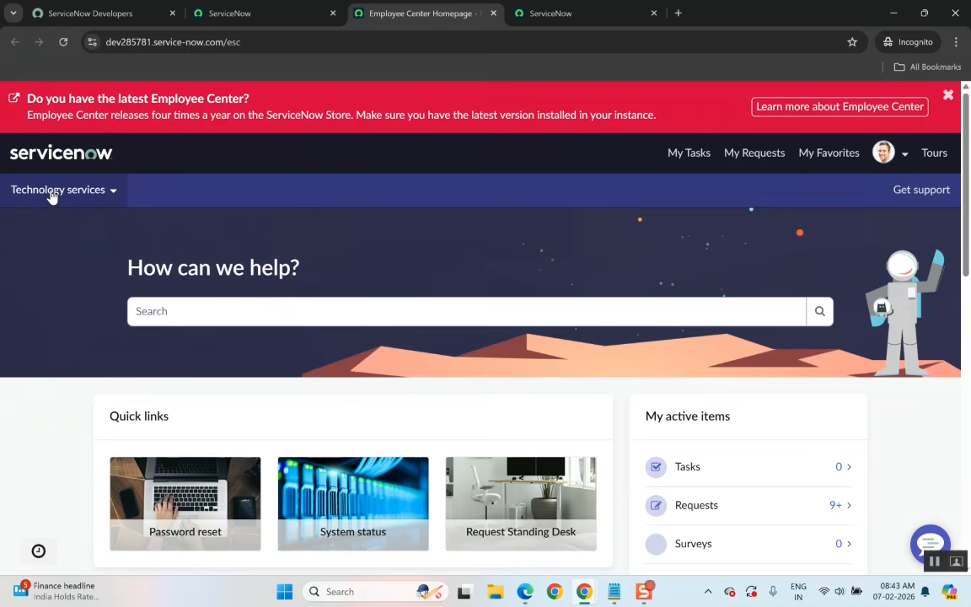
pyautogui.click(112, 192)
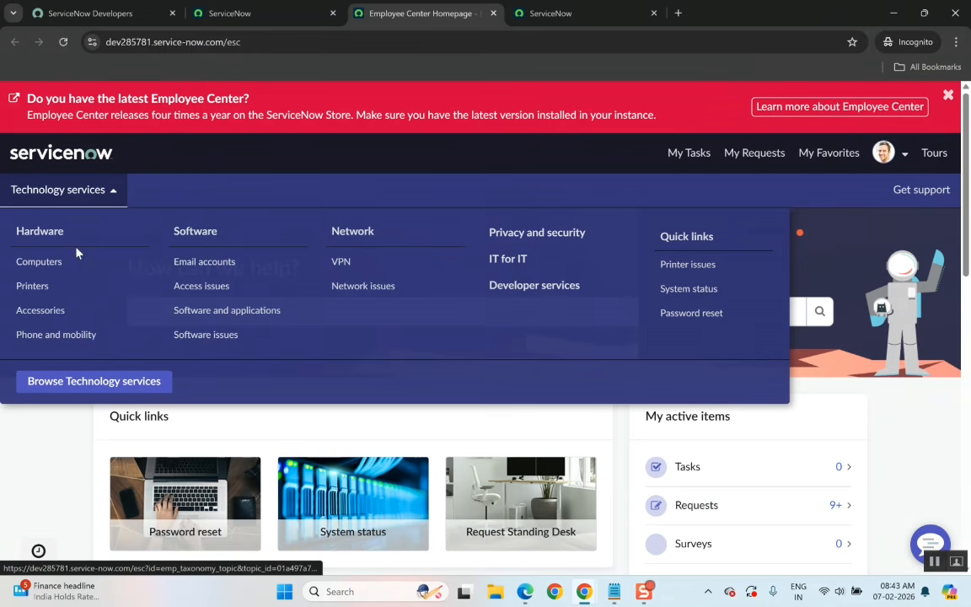
# Glance at the HR plugin class notes, then return to the Employee Center portal window.
pyautogui.hotkey('alt', 'Tab')
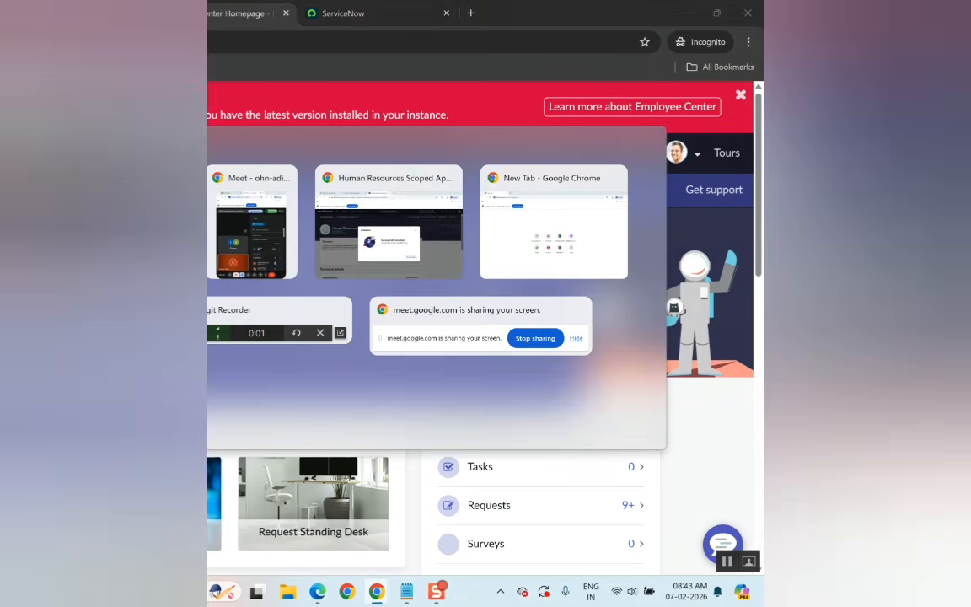
pyautogui.hotkey('alt', 'Tab')
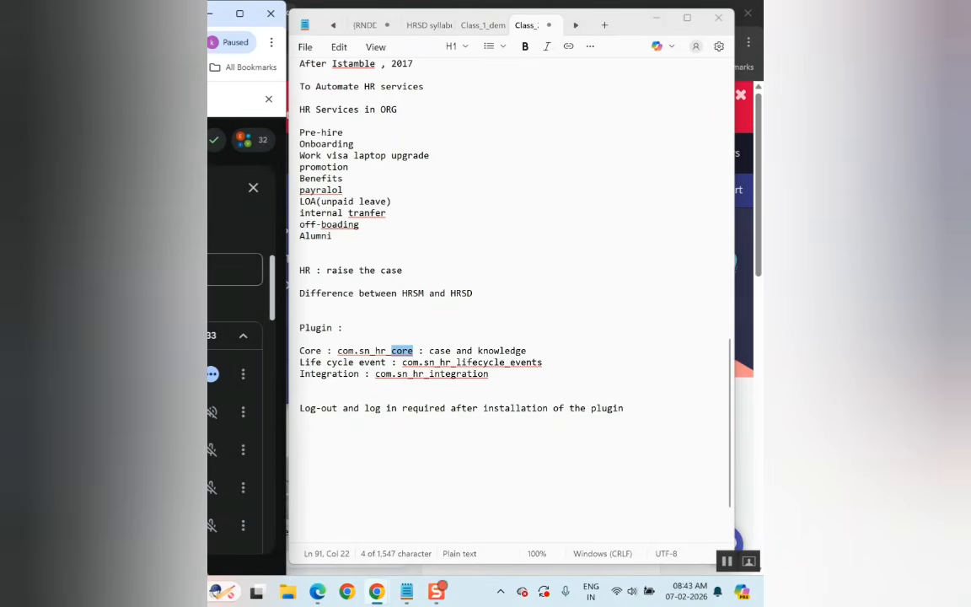
pyautogui.hotkey('alt', 'Tab')
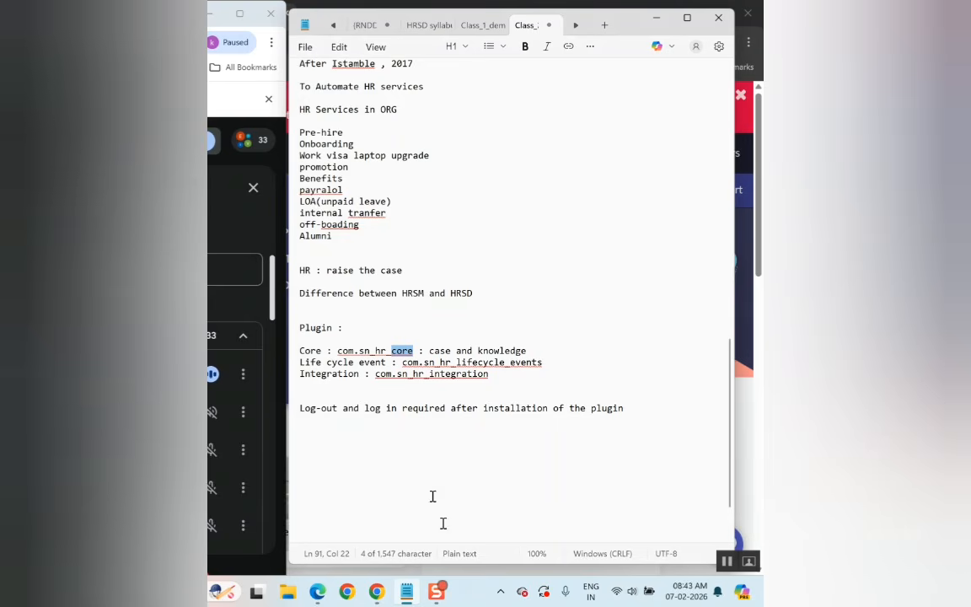
pyautogui.moveTo(377, 594)
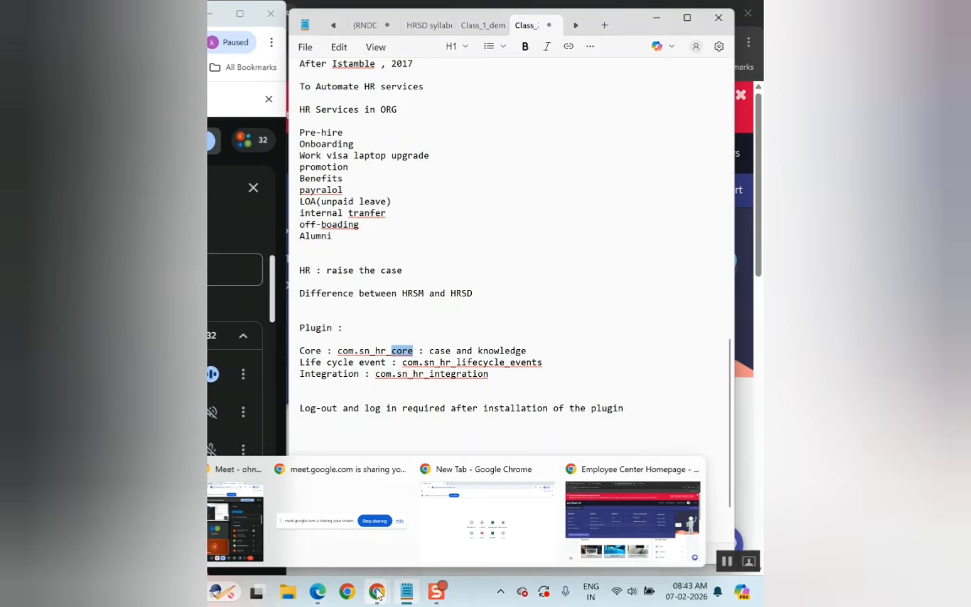
pyautogui.click(591, 518)
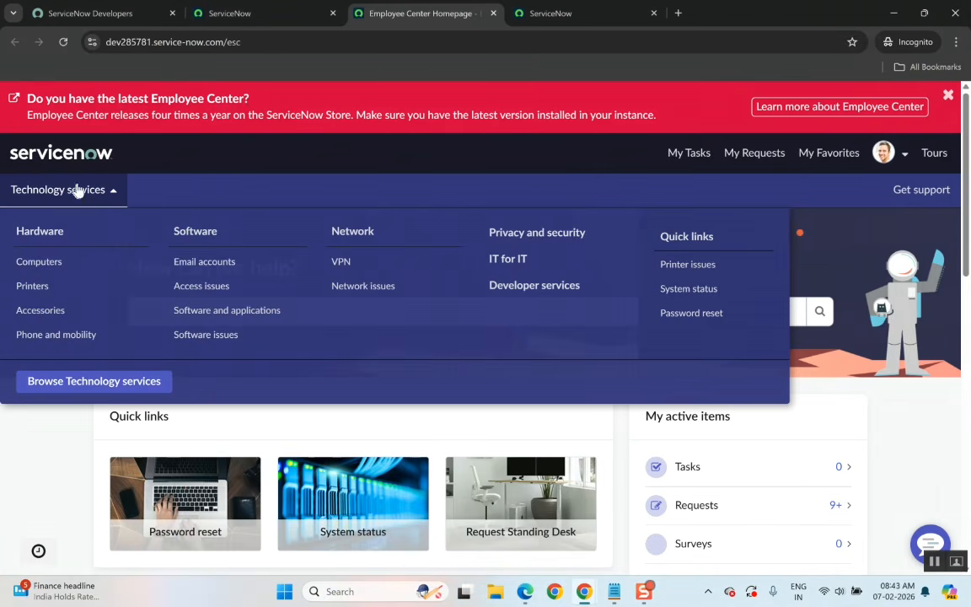
# Close the Technology services menu, scroll the portal homepage, and dismiss the latest Employee Center banner.
pyautogui.click(169, 200)
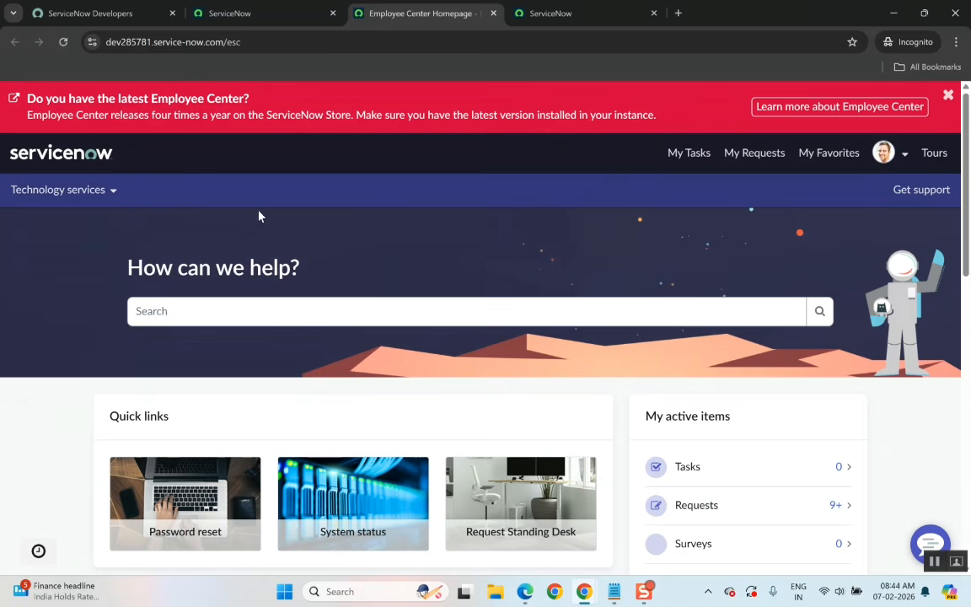
pyautogui.scroll(-8, 288, 360)
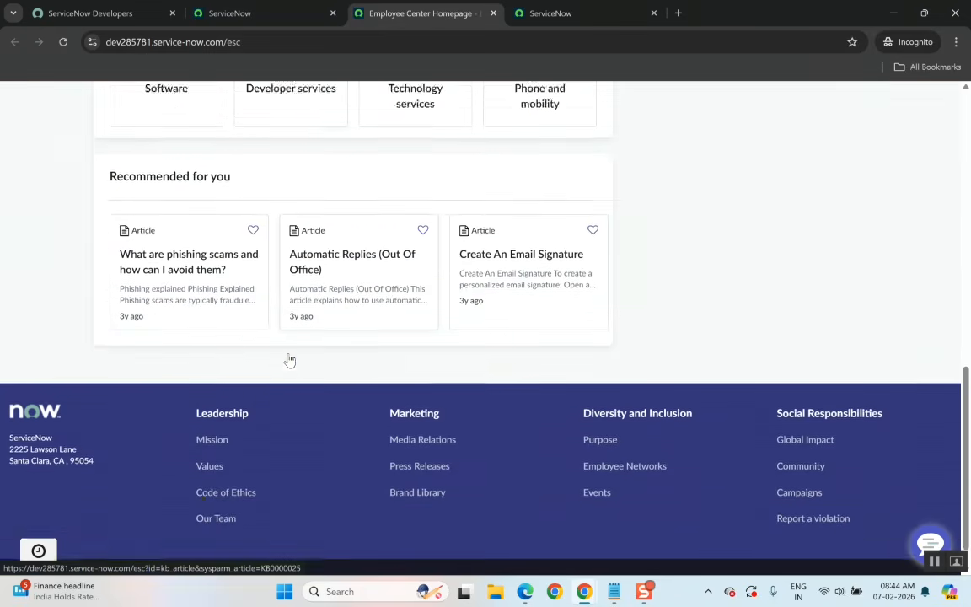
pyautogui.scroll(10, 288, 360)
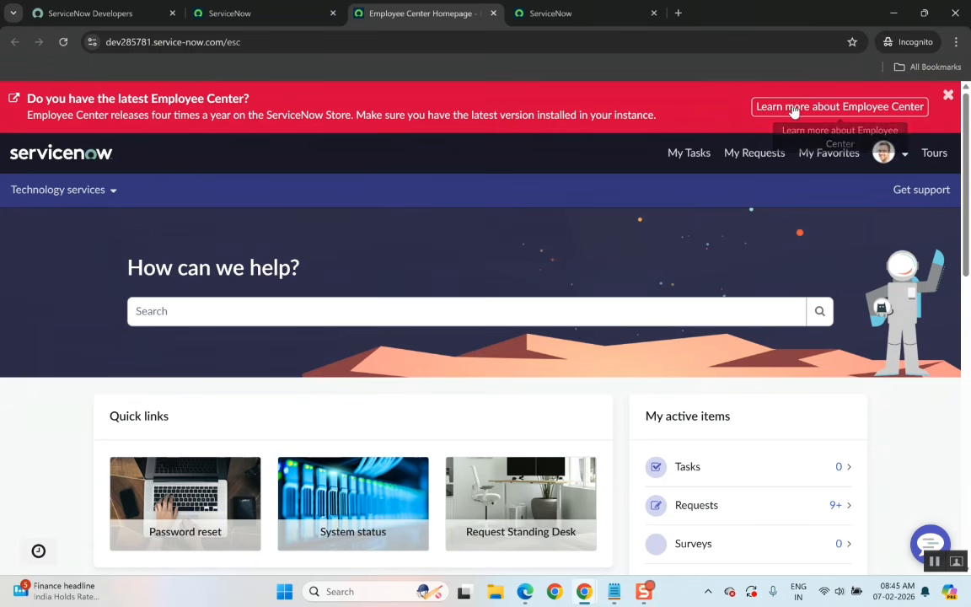
pyautogui.click(948, 95)
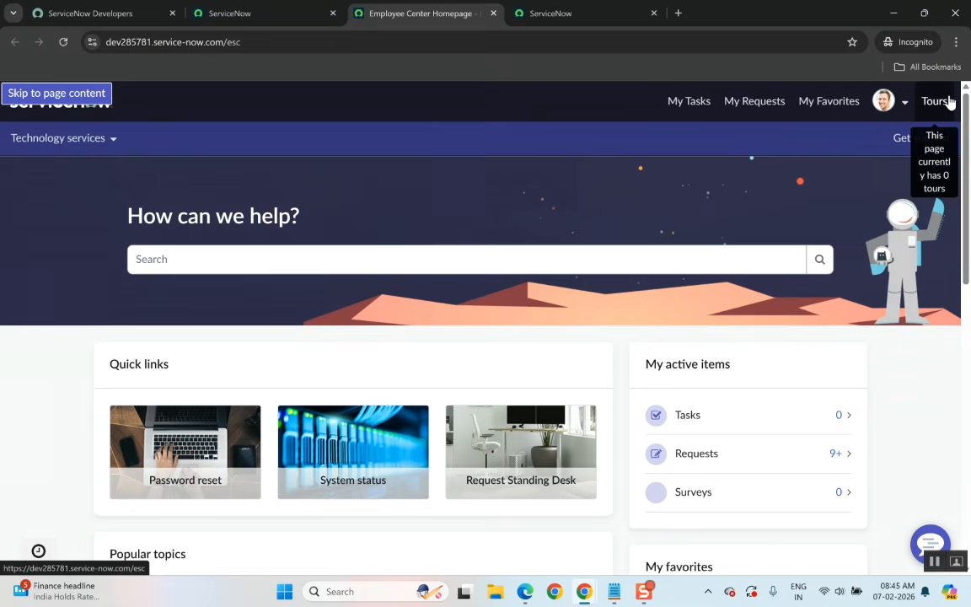
# Scroll through the Employee Center homepage to examine its quick links, active items and recommended articles.
pyautogui.click(820, 271)
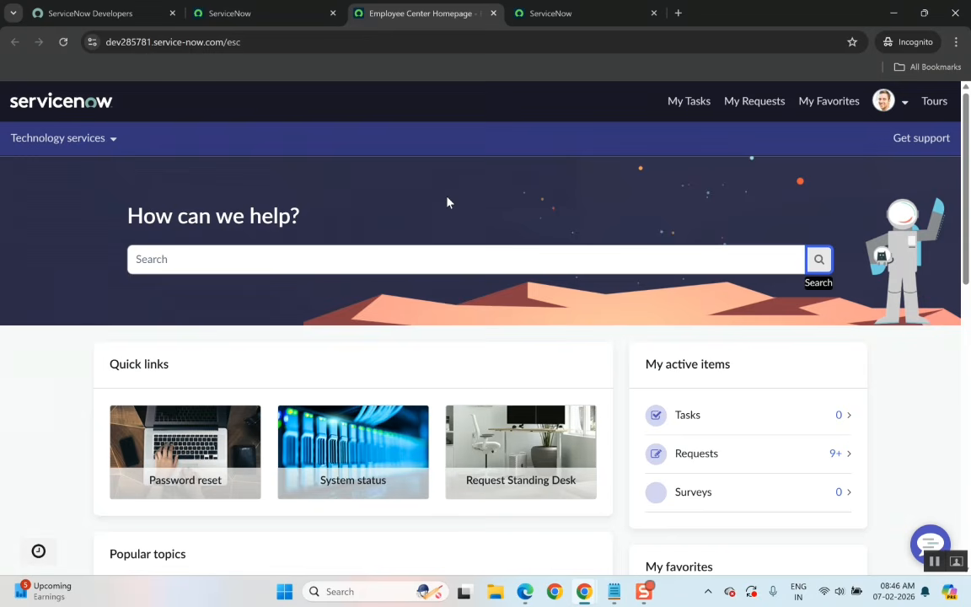
pyautogui.scroll(-5, 341, 223)
pyautogui.scroll(5, 341, 224)
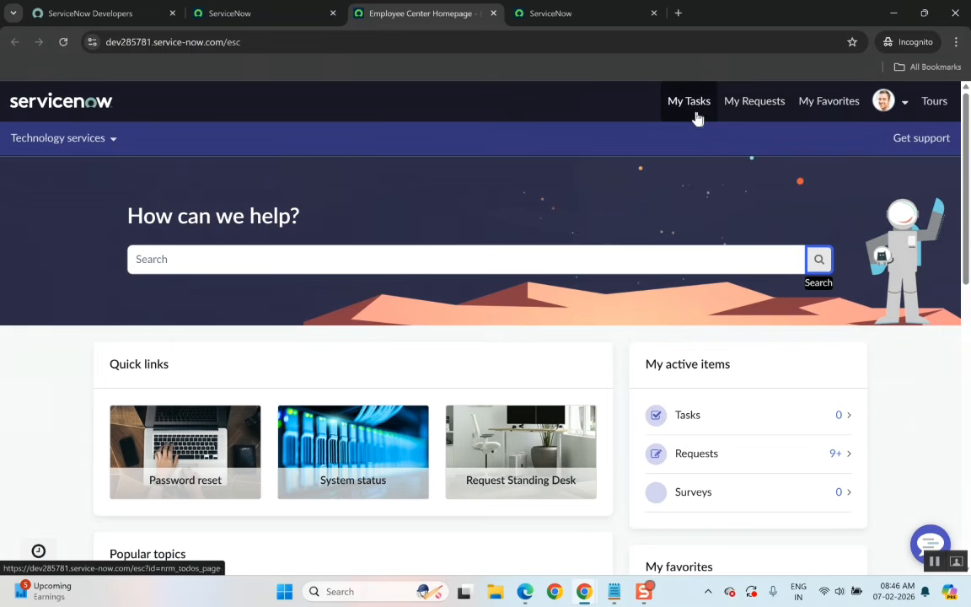
pyautogui.moveTo(593, 592)
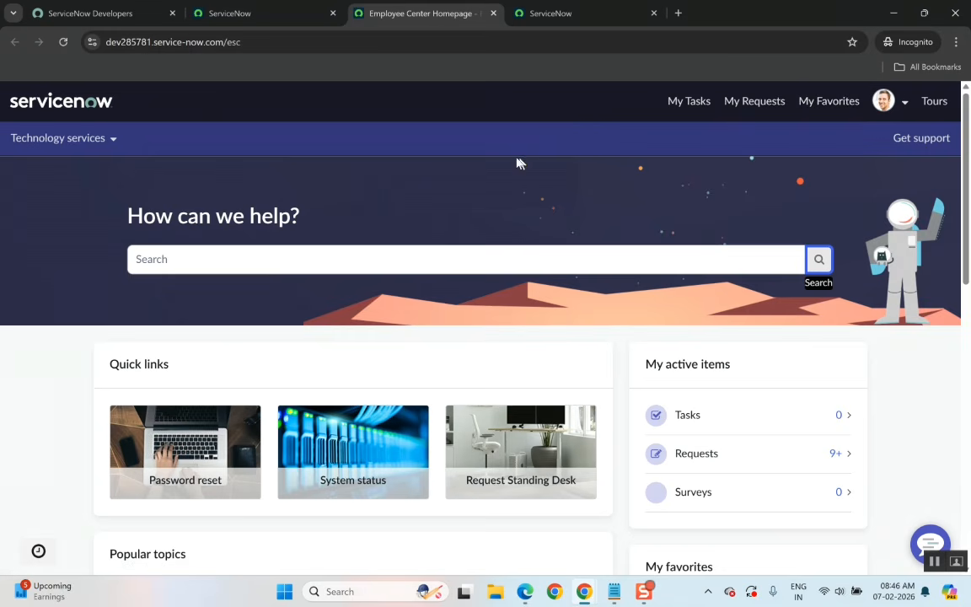
pyautogui.scroll(-2, 466, 406)
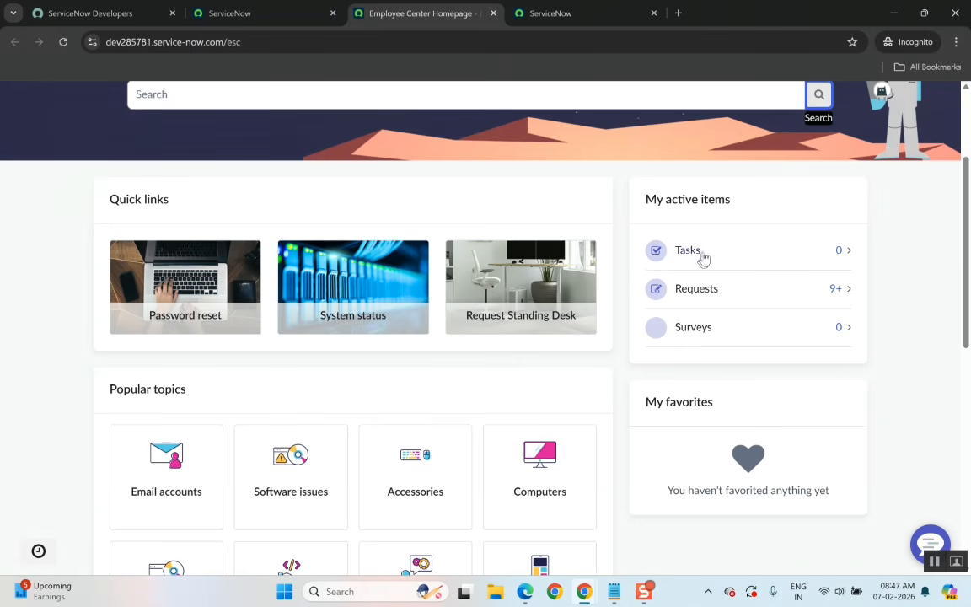
pyautogui.scroll(-5, 320, 506)
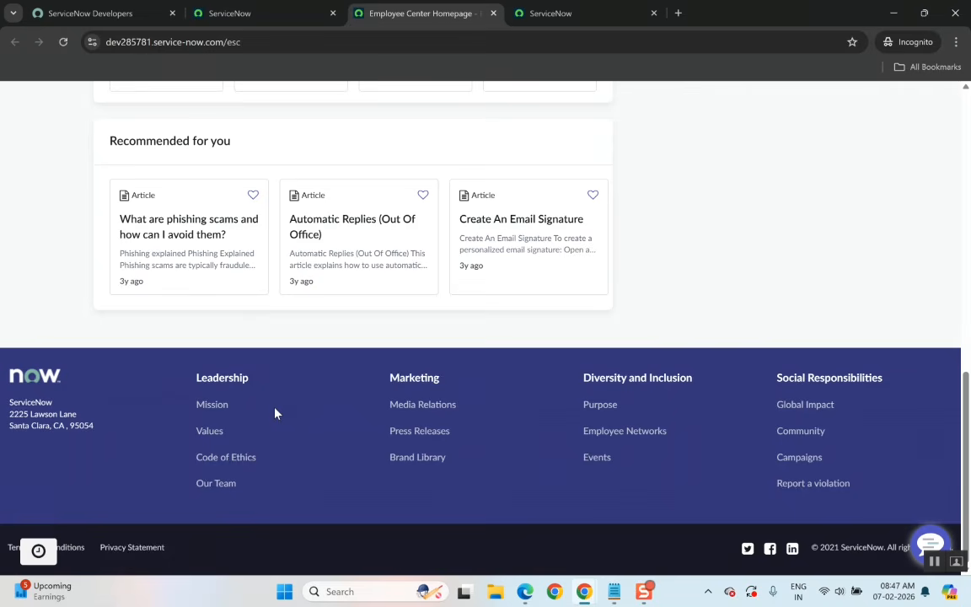
pyautogui.scroll(10, 275, 413)
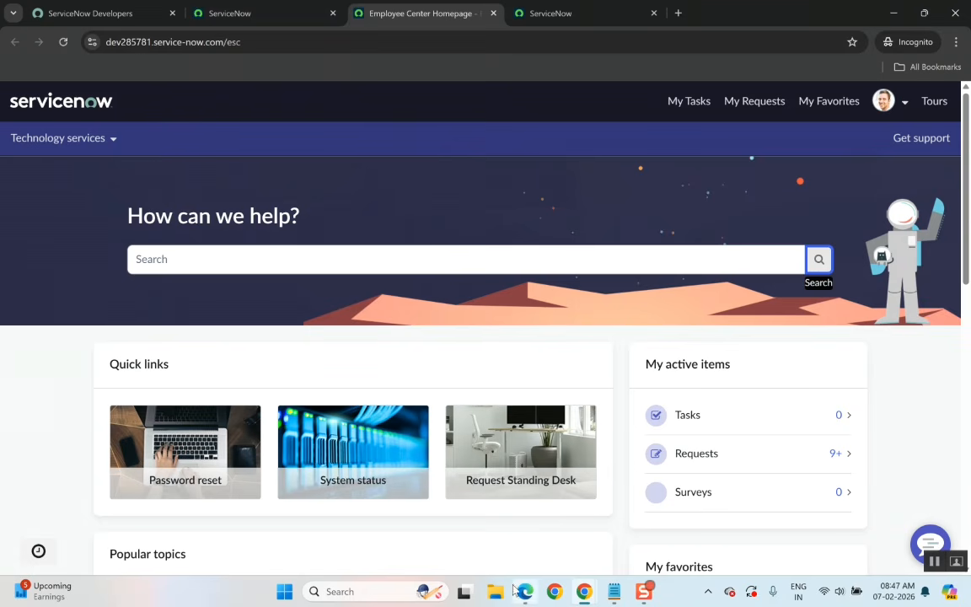
# Review the HR record producer and Employee centre pro portal topics in the HRSD syllabus PDF.
pyautogui.moveTo(525, 591)
pyautogui.click(525, 532)
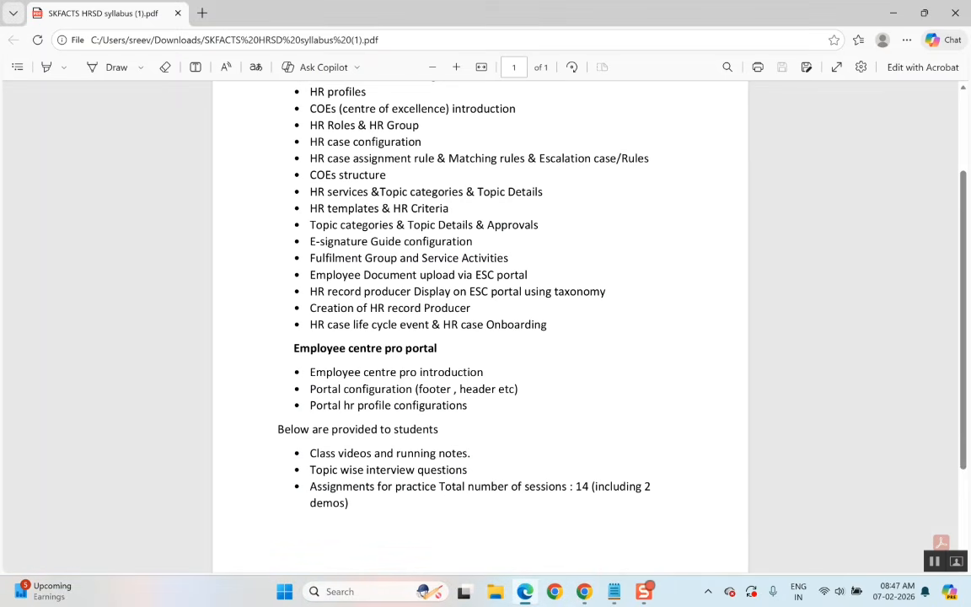
pyautogui.moveTo(516, 275); pyautogui.dragTo(444, 284)
pyautogui.tripleClick(445, 286)
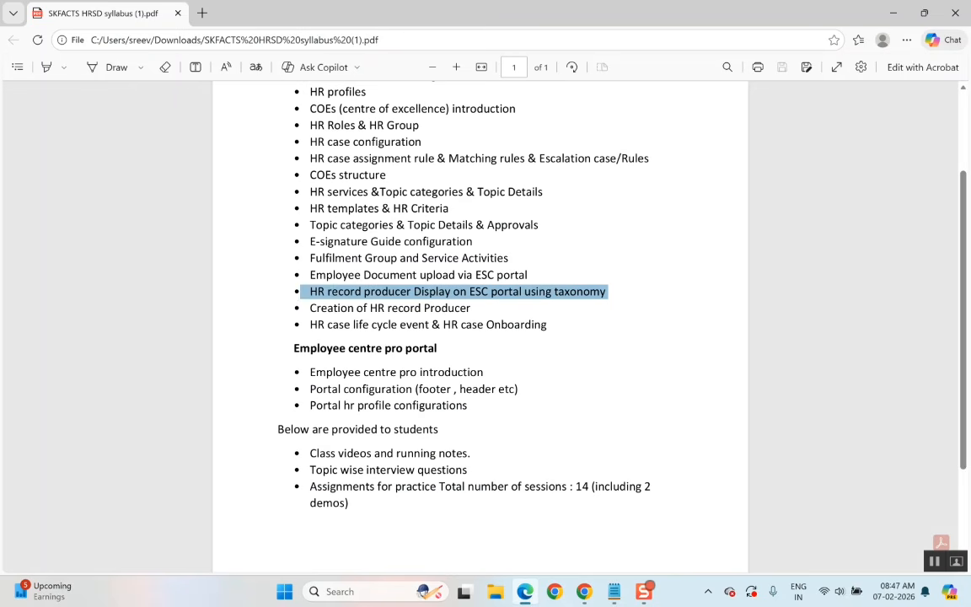
pyautogui.scroll(1, 451, 285)
pyautogui.scroll(1, 452, 285)
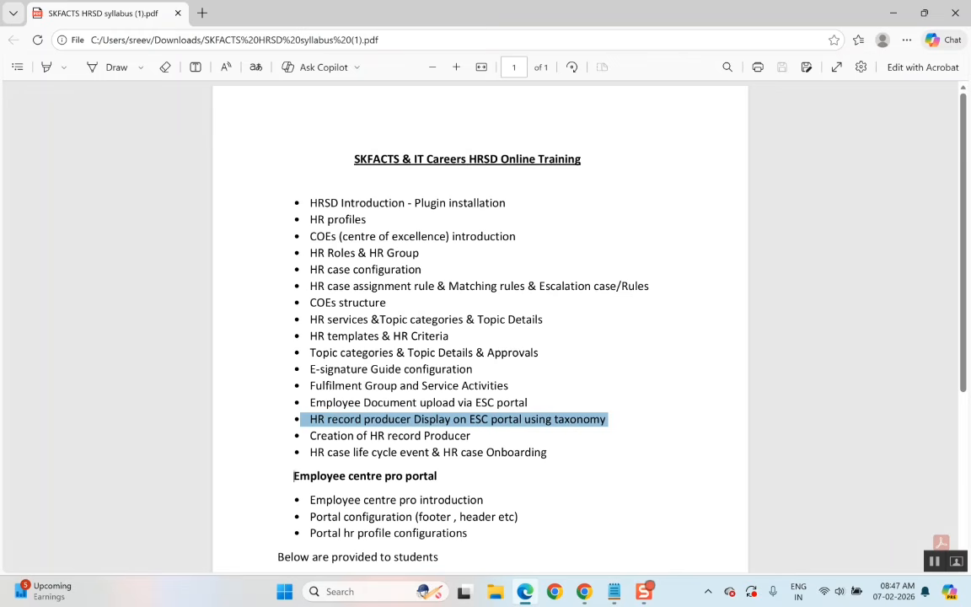
pyautogui.moveTo(293, 476); pyautogui.dragTo(476, 541)
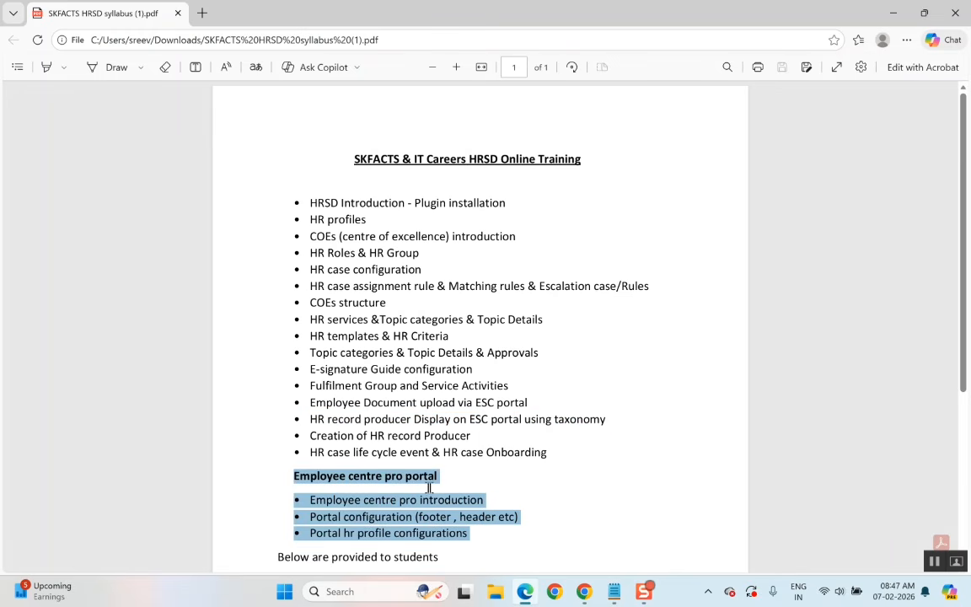
# Return to the Employee Center portal, scroll its homepage and reopen the Technology services menu.
pyautogui.hotkey('alt', 'Tab')
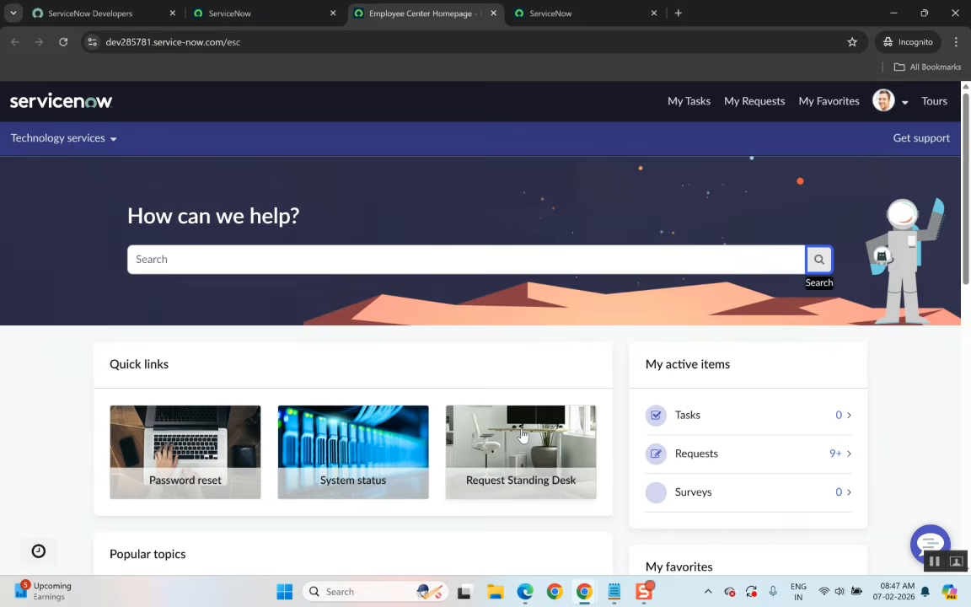
pyautogui.scroll(-6, 522, 435)
pyautogui.scroll(-4, 523, 435)
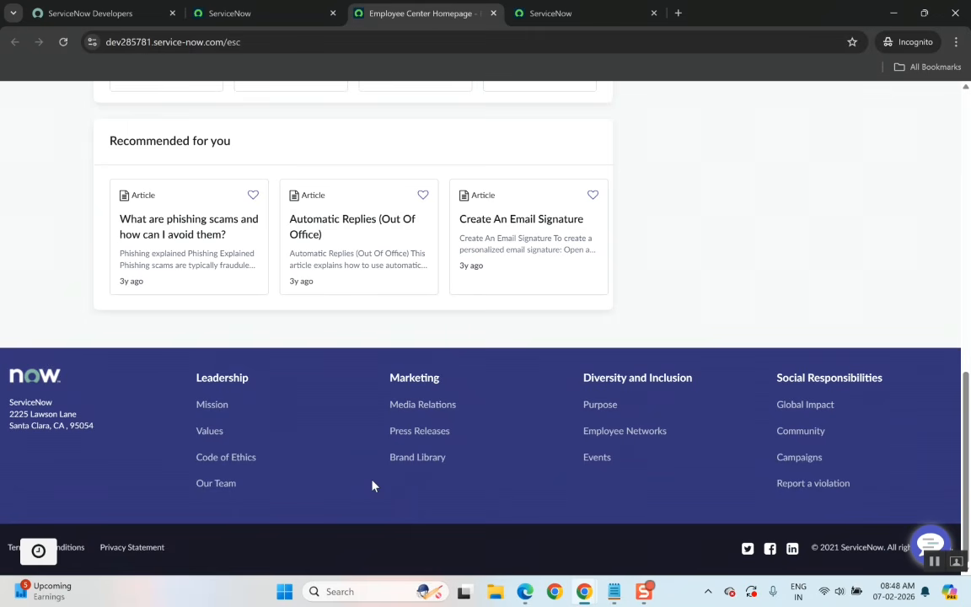
pyautogui.scroll(10, 554, 327)
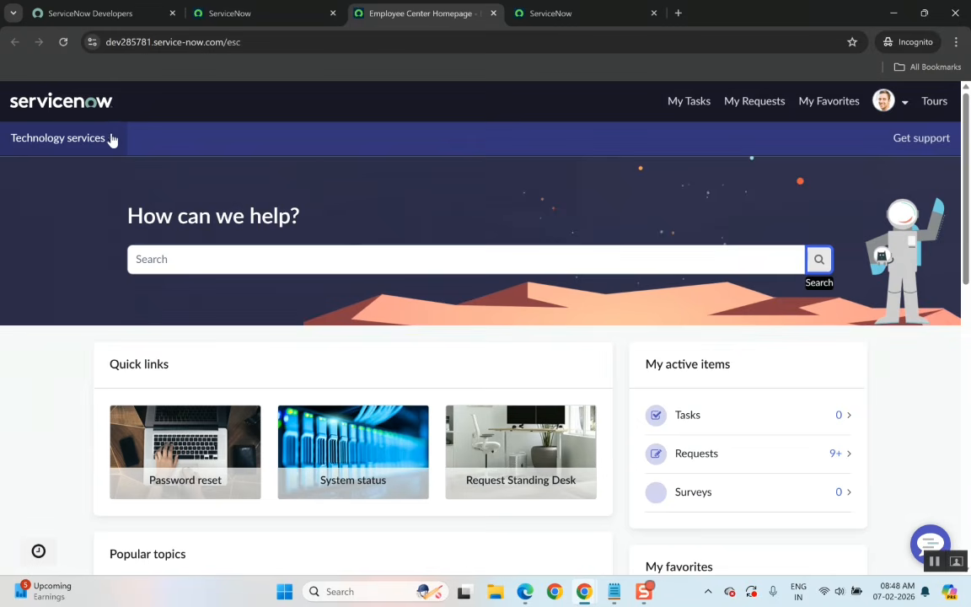
pyautogui.click(114, 140)
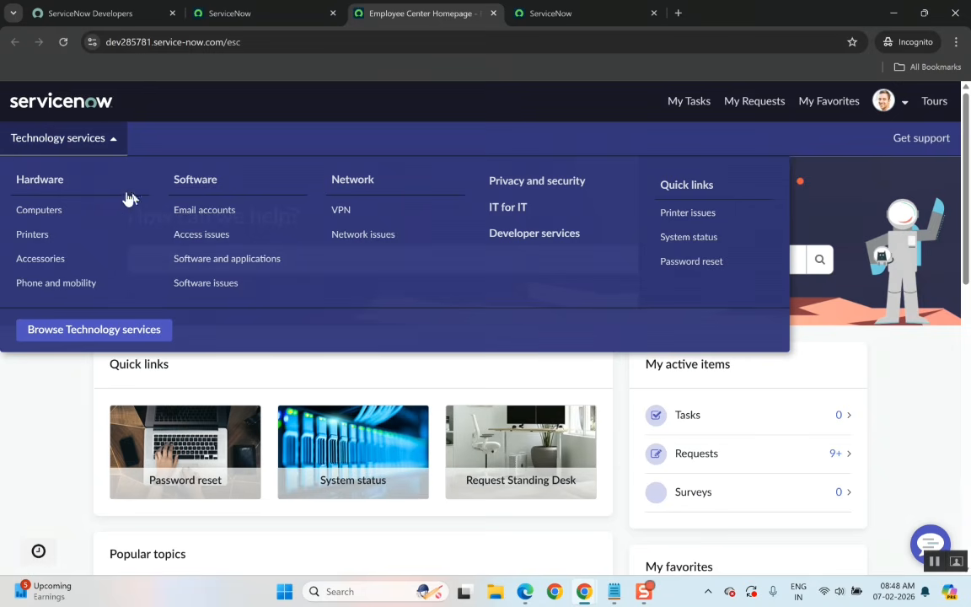
pyautogui.click(162, 145)
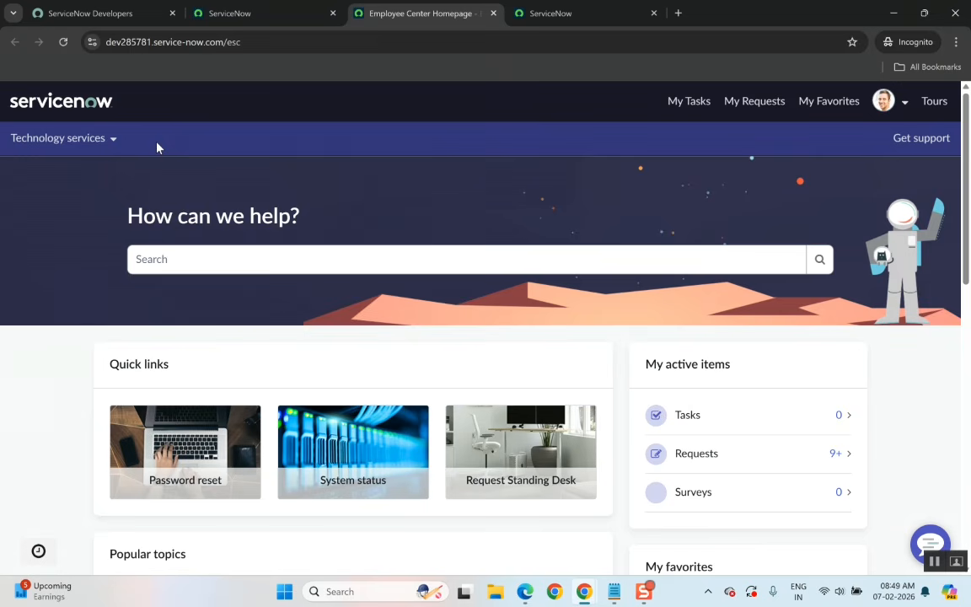
pyautogui.click(109, 140)
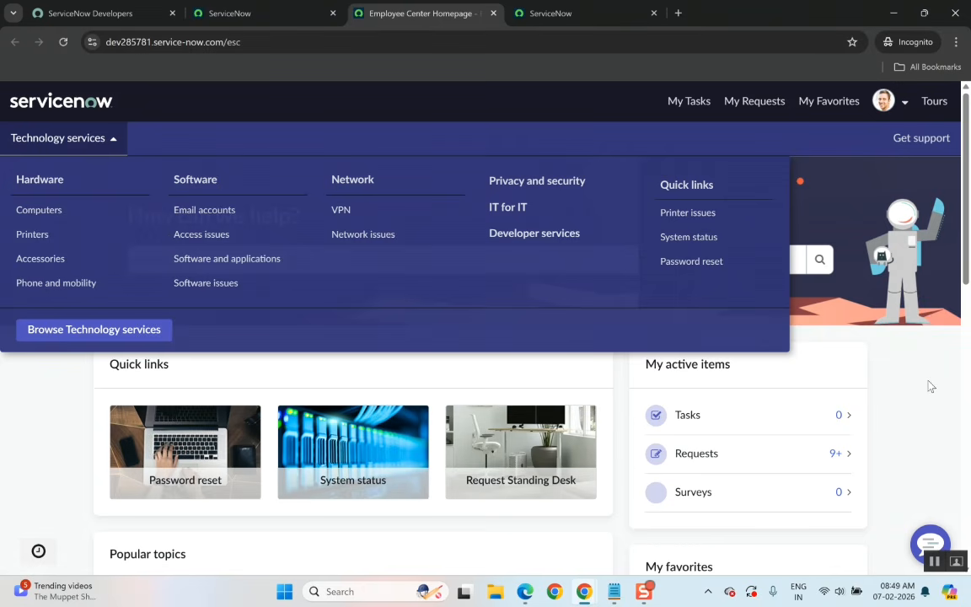
# Switch to the ServiceNow admin tab and filter the navigator for employee and HR modules.
pyautogui.click(344, 90)
pyautogui.click(253, 15)
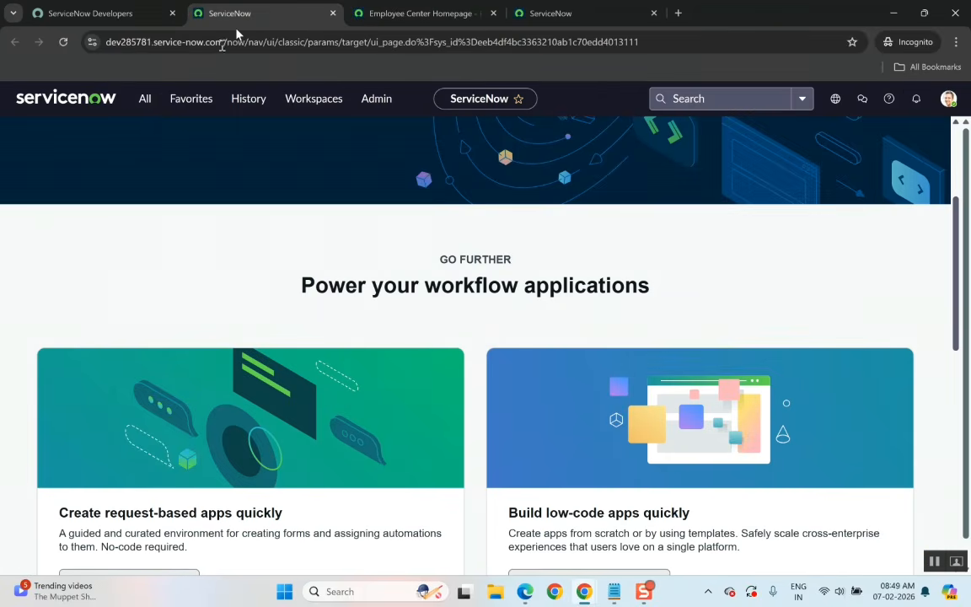
pyautogui.click(145, 100)
pyautogui.write('emp')
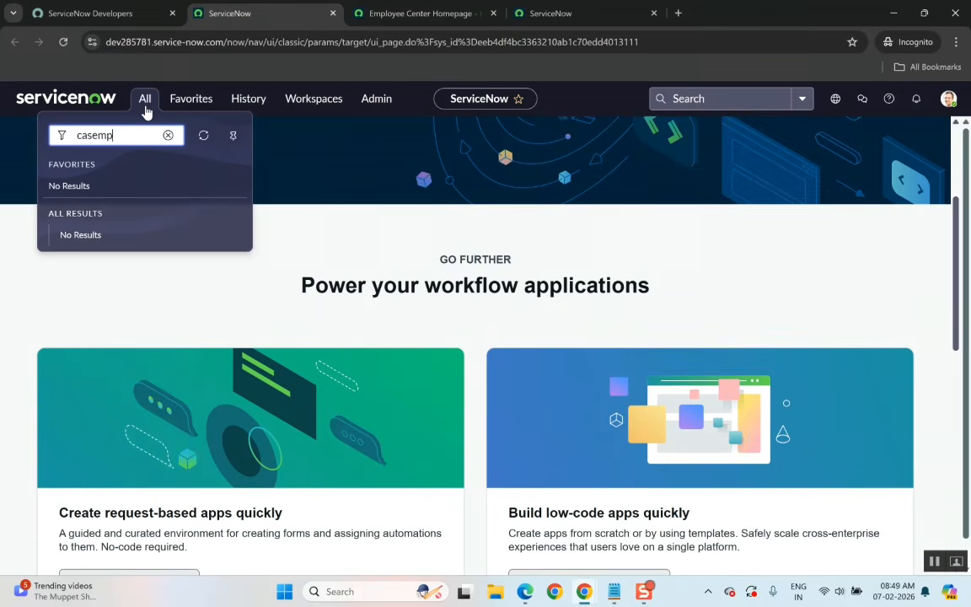
pyautogui.press('BackSpace')
pyautogui.press('BackSpace')
pyautogui.press('BackSpace')
pyautogui.press('BackSpace')
pyautogui.press('BackSpace')
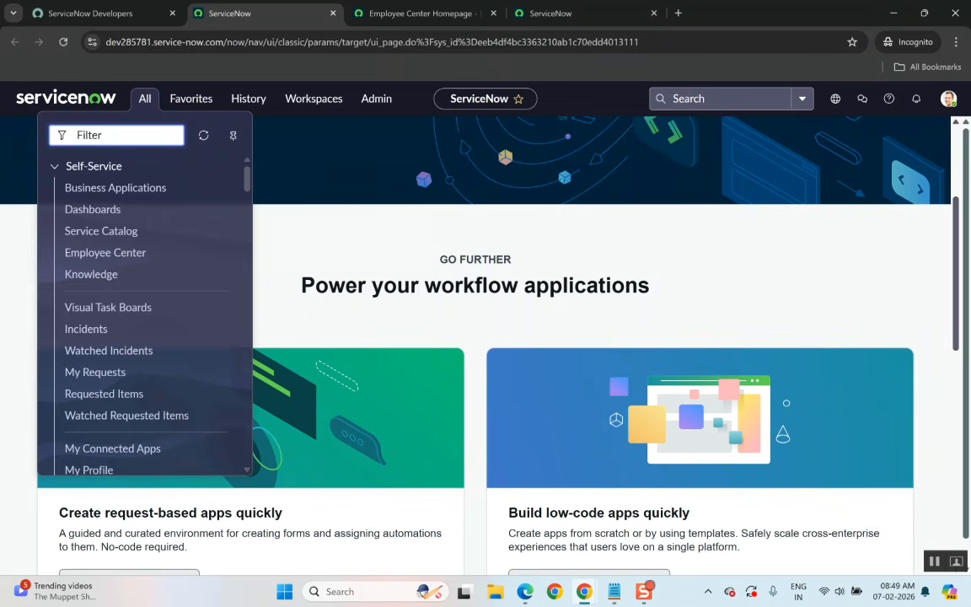
pyautogui.write('emplo')
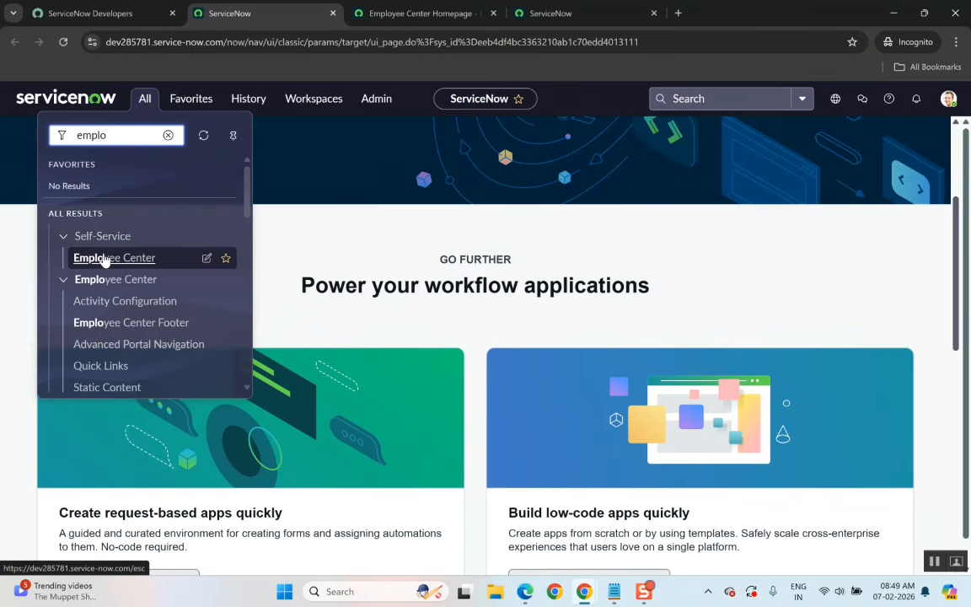
pyautogui.press('BackSpace')
pyautogui.press('BackSpace')
pyautogui.press('BackSpace')
pyautogui.press('BackSpace')
pyautogui.press('BackSpace')
pyautogui.write('h')
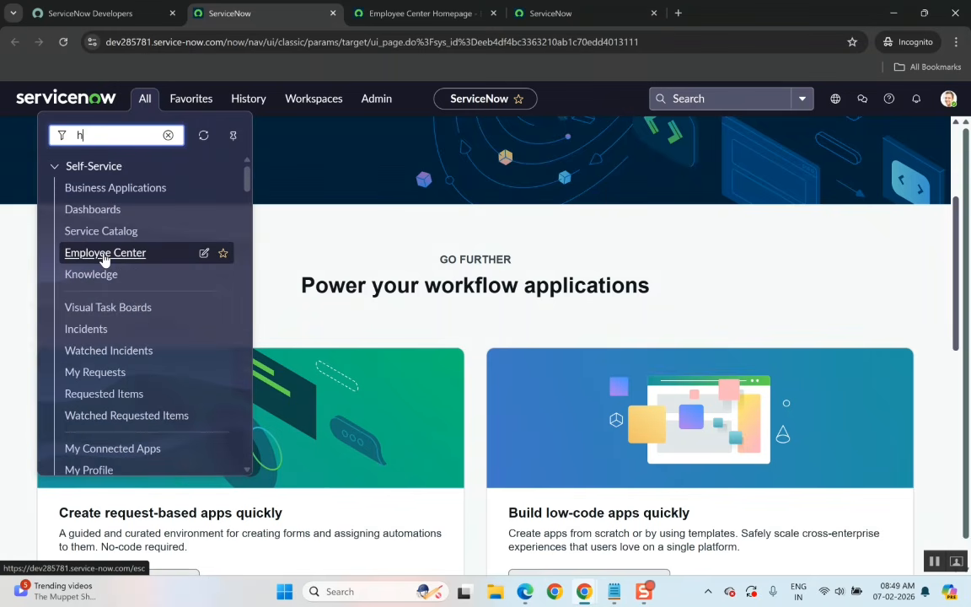
pyautogui.write('r')
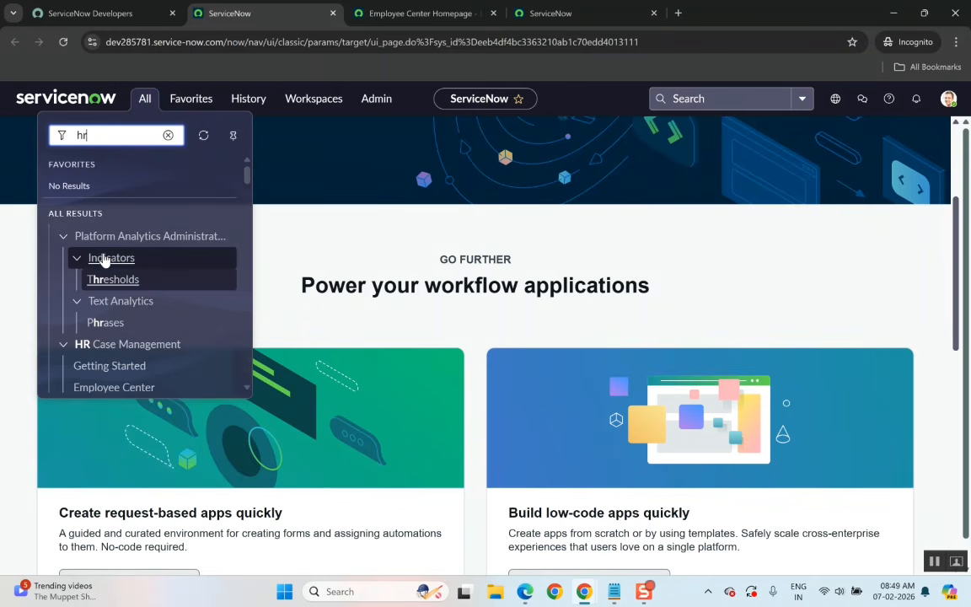
pyautogui.press('BackSpace')
pyautogui.press('BackSpace')
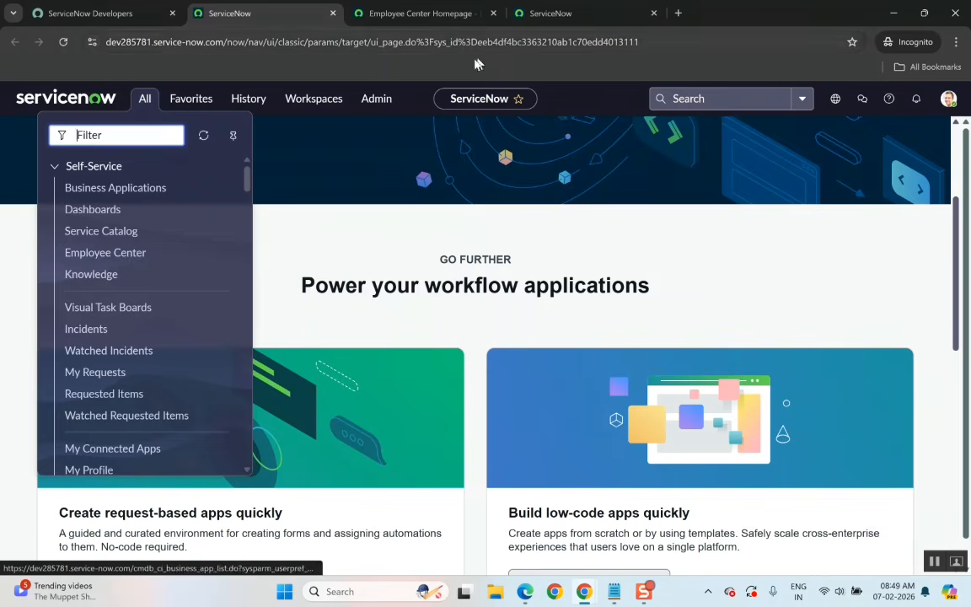
# Flip through the Case Creation and Employee Center tabs and return to the ServiceNow admin tab.
pyautogui.click(532, 25)
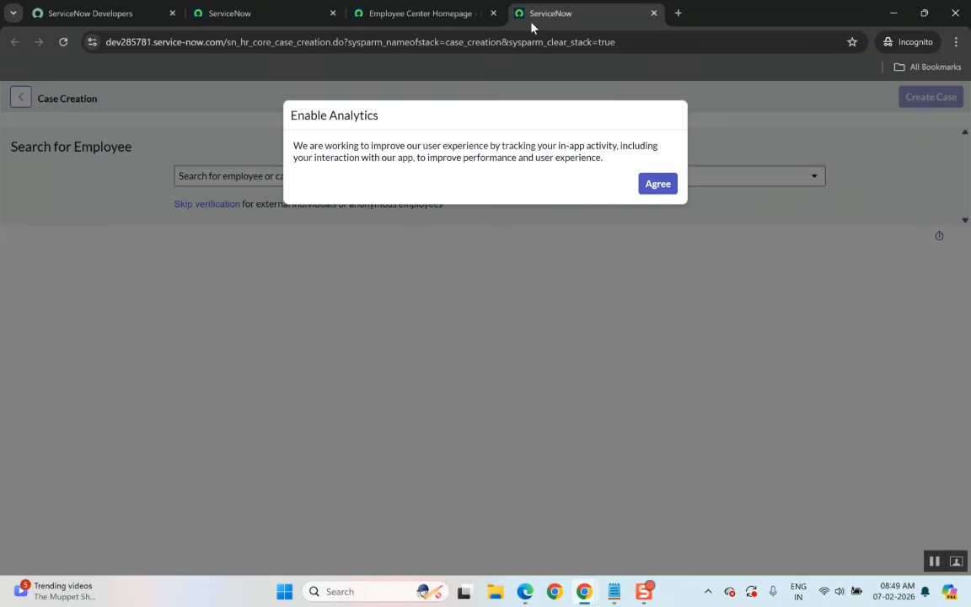
pyautogui.click(442, 25)
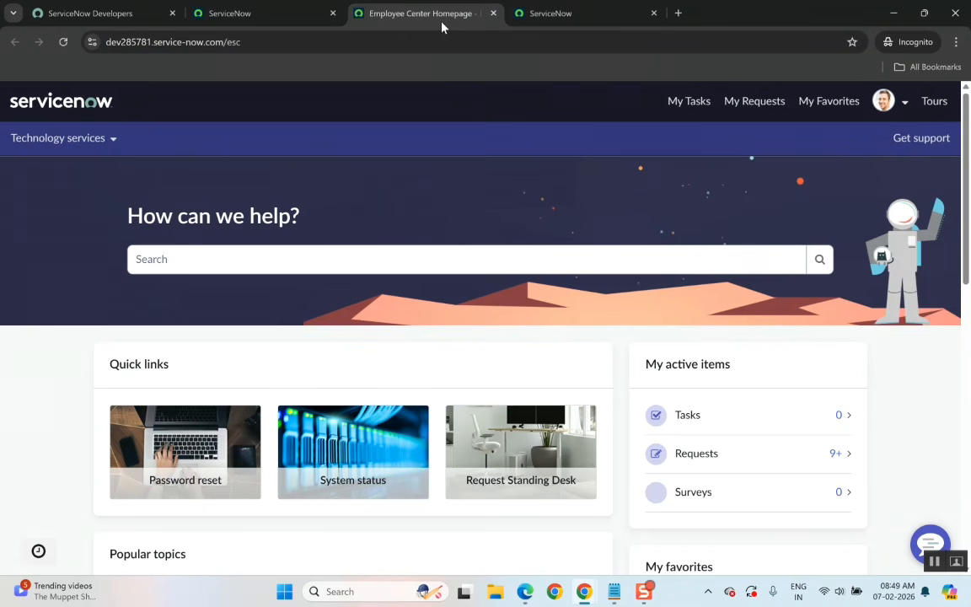
pyautogui.click(245, 17)
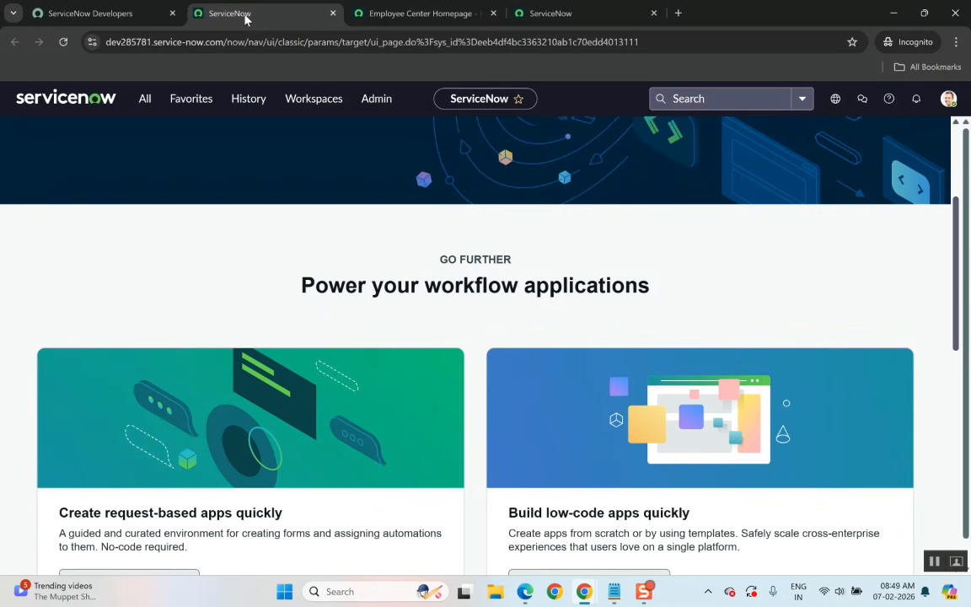
# Switch to Notepad, add a 'Case Overview' line below the plugin notes, and minimize the notes window.
pyautogui.click(614, 592)
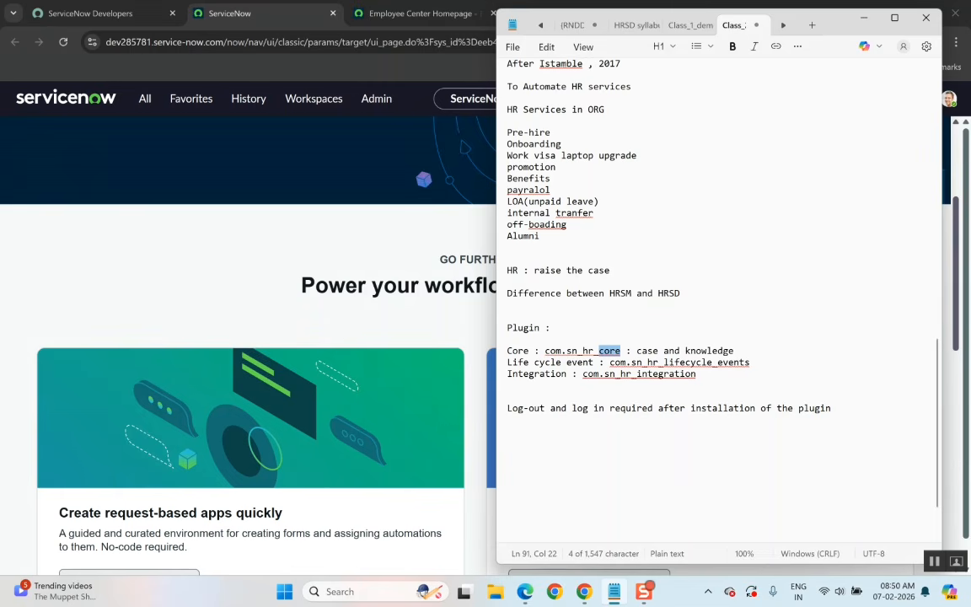
pyautogui.moveTo(507, 327); pyautogui.dragTo(833, 408)
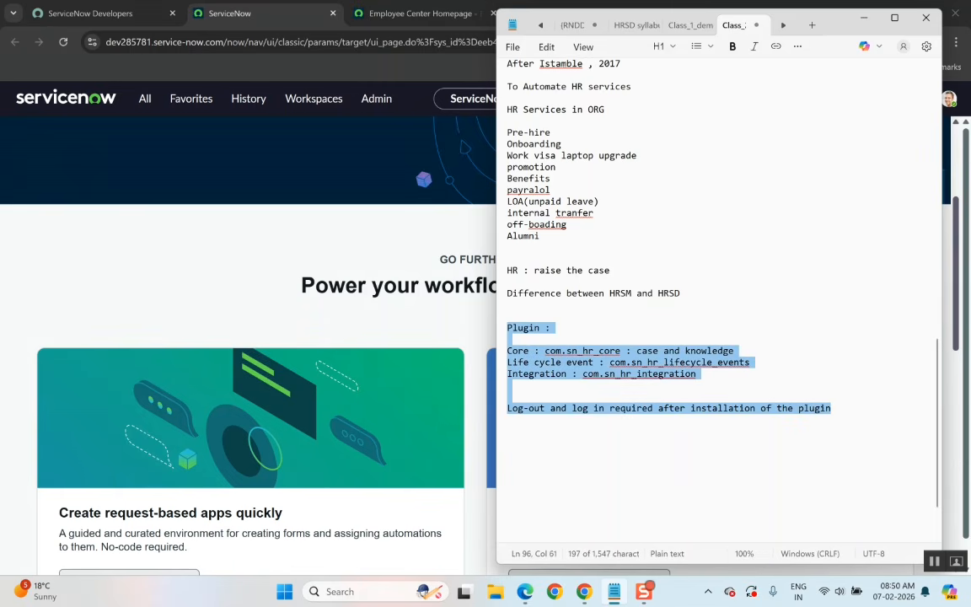
pyautogui.click(830, 413)
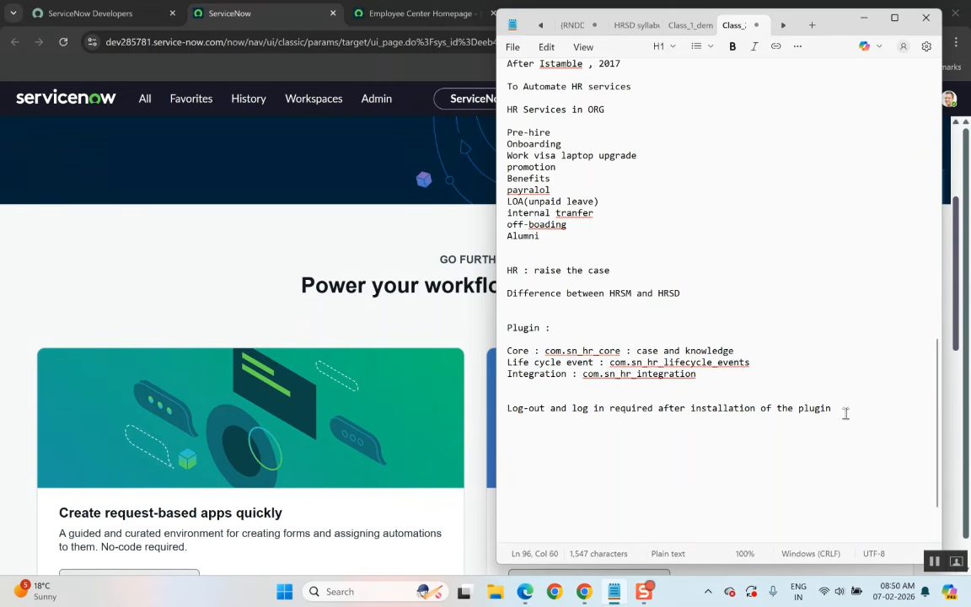
pyautogui.press('Return')
pyautogui.press('Return')
pyautogui.write('Case')
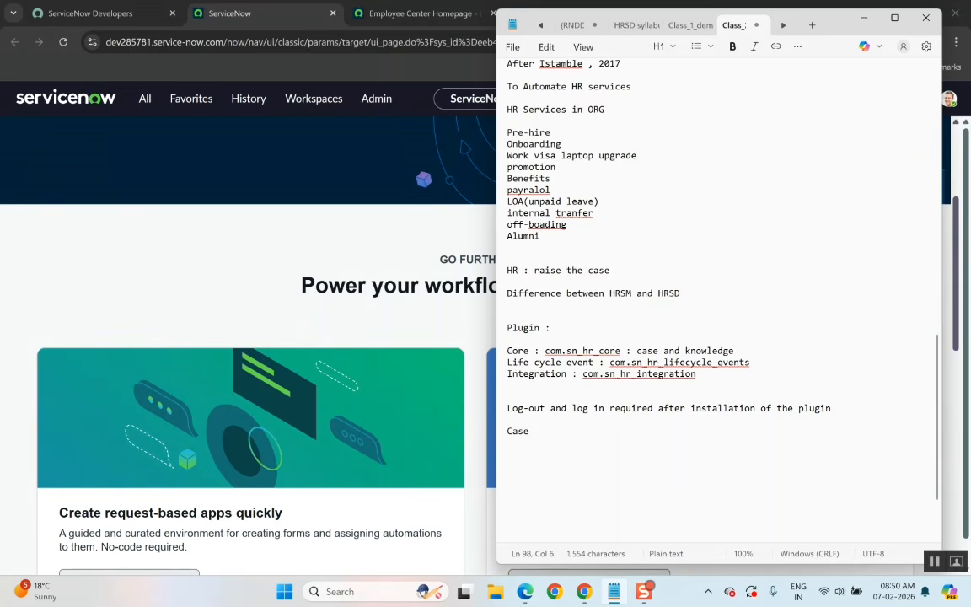
pyautogui.write('Overview')
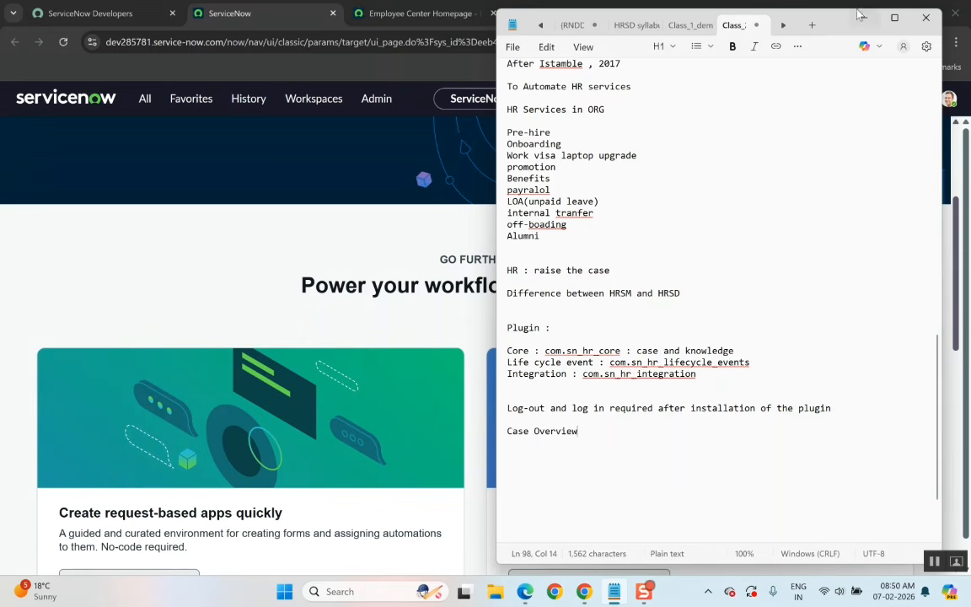
pyautogui.moveTo(856, 20); pyautogui.dragTo(860, 32)
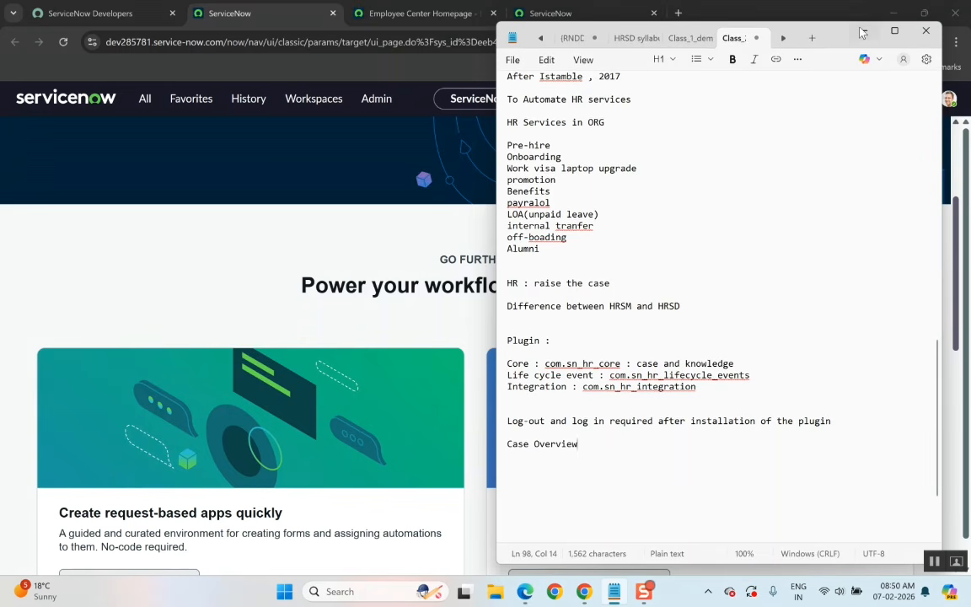
pyautogui.click(862, 31)
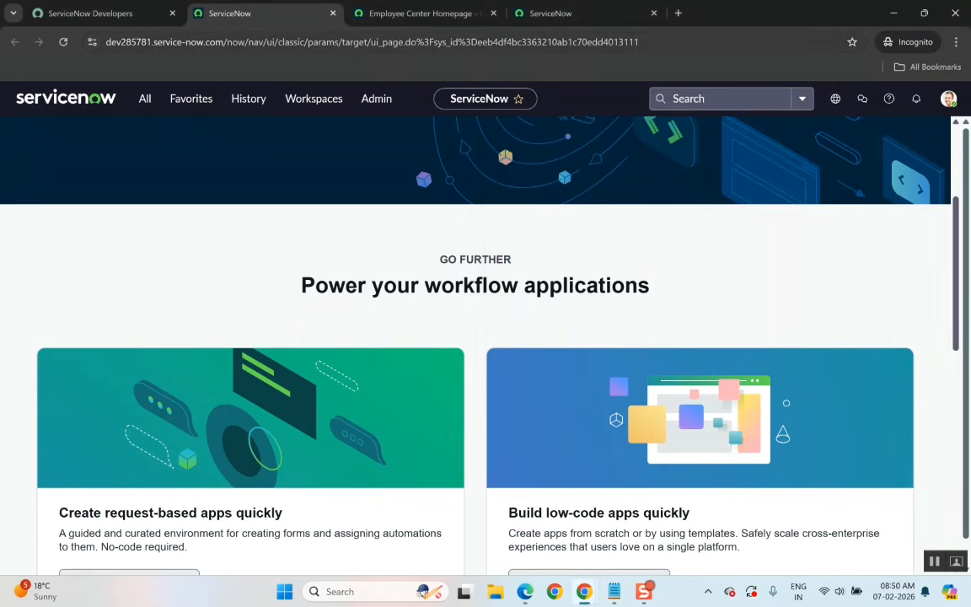
# Filter the navigator for 'case' and open Create New Case under HR Case Management in a new tab.
pyautogui.click(145, 101)
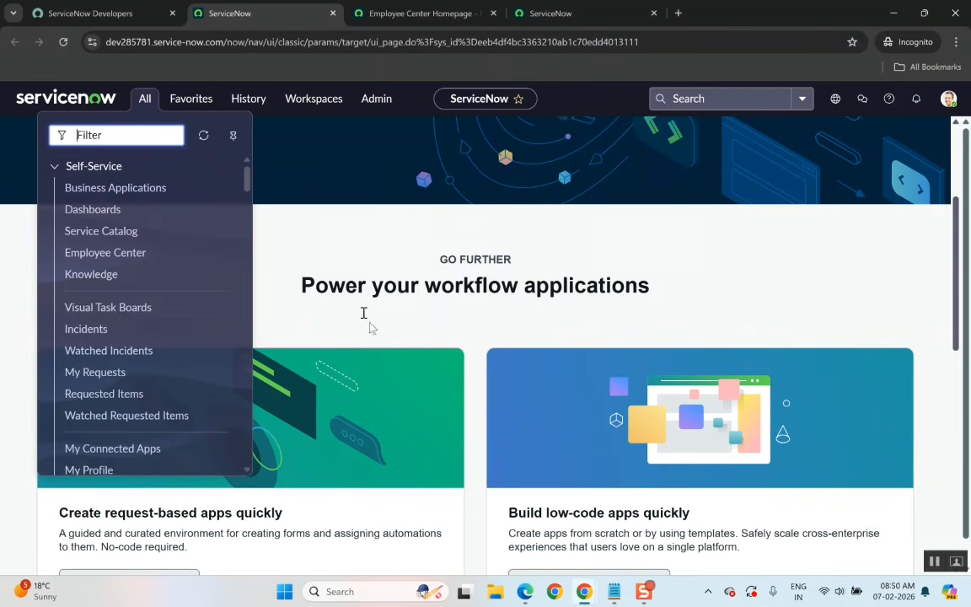
pyautogui.moveTo(614, 598)
pyautogui.write('c')
pyautogui.press('BackSpace')
pyautogui.press('BackSpace')
pyautogui.write('case')
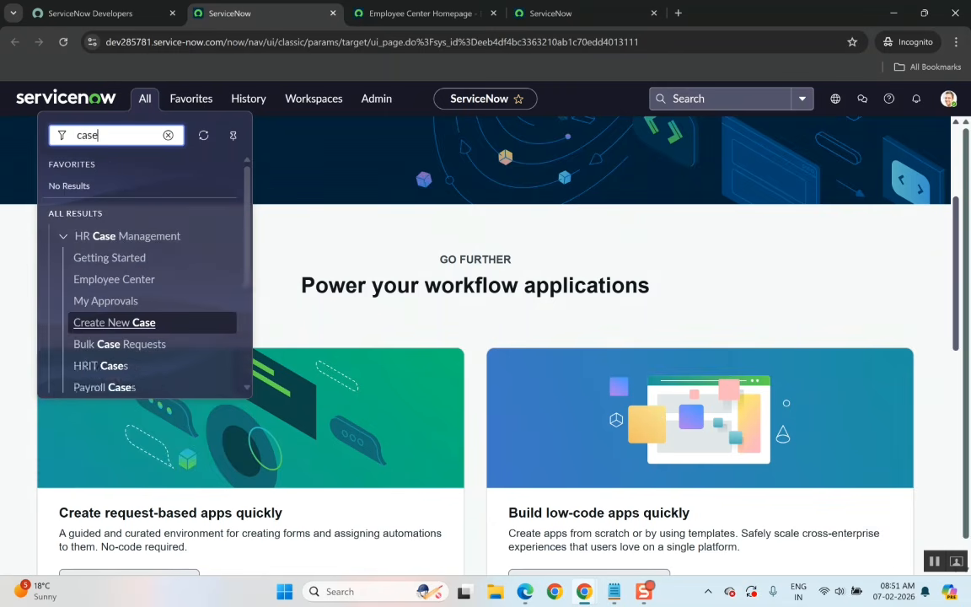
pyautogui.scroll(-1, 156, 381)
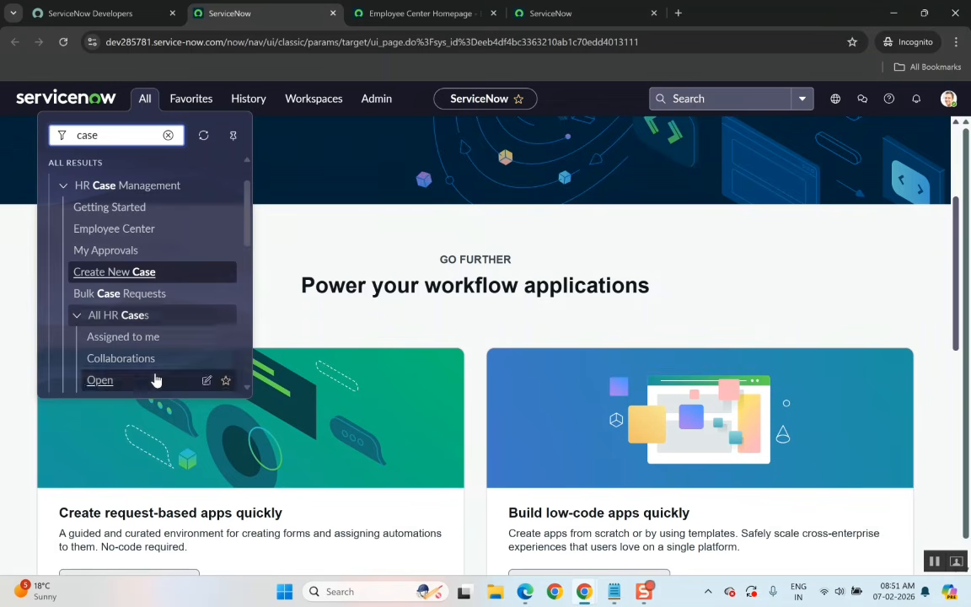
pyautogui.rightClick(125, 273)
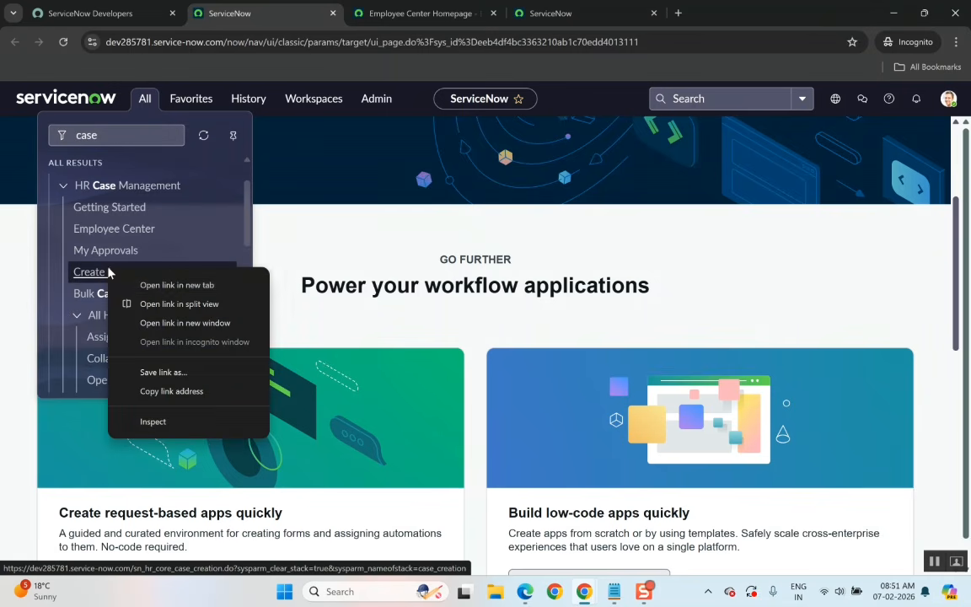
pyautogui.click(161, 285)
pyautogui.click(739, 10)
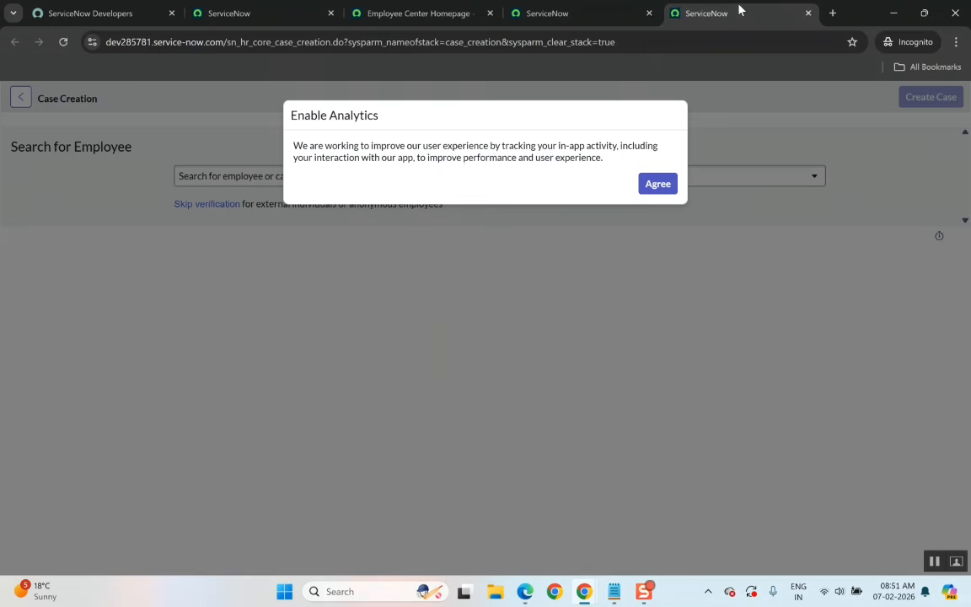
# Accept the analytics prompt and search for and select an employee on the Case Creation page.
pyautogui.click(666, 185)
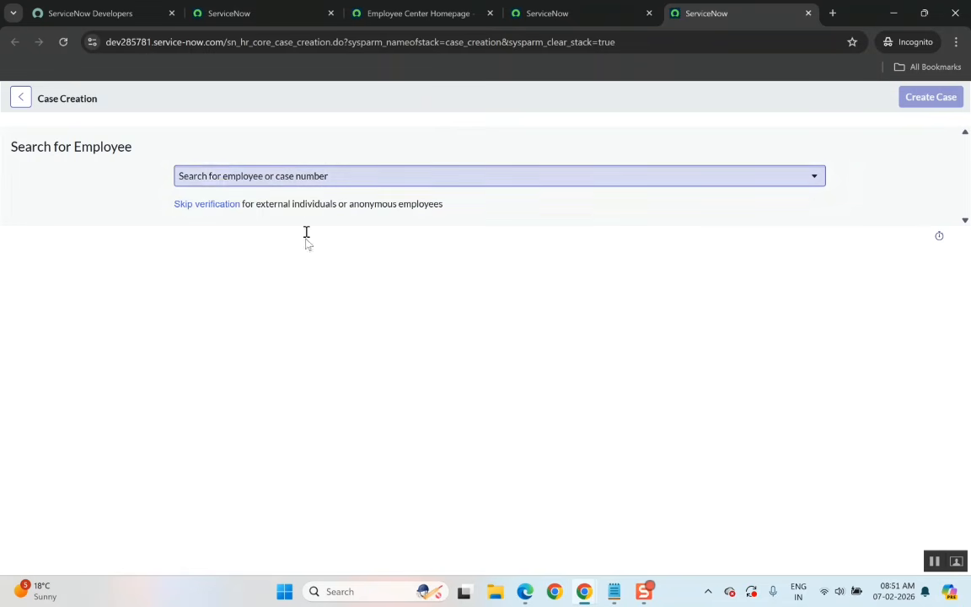
pyautogui.click(216, 180)
pyautogui.write('abel')
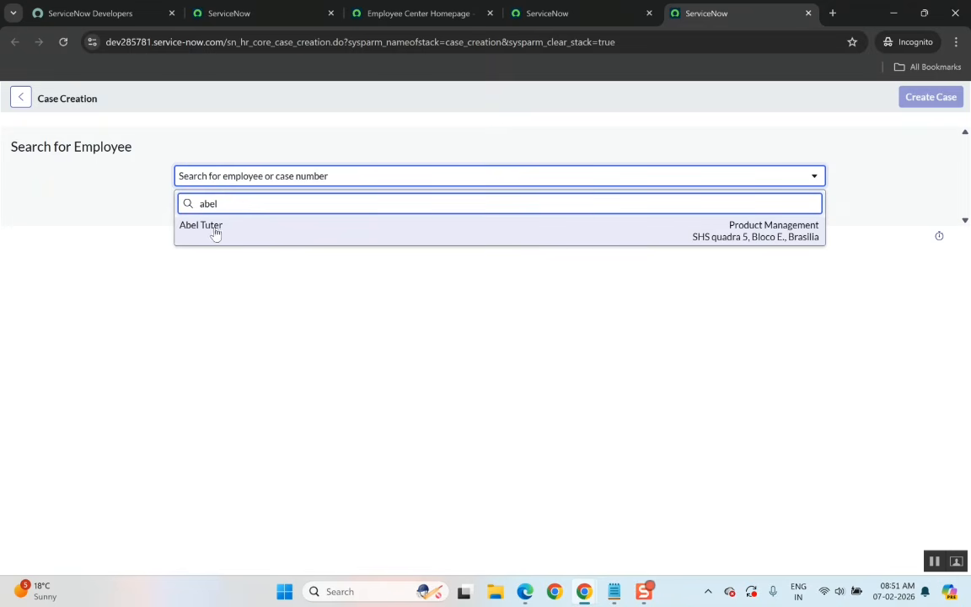
pyautogui.click(210, 235)
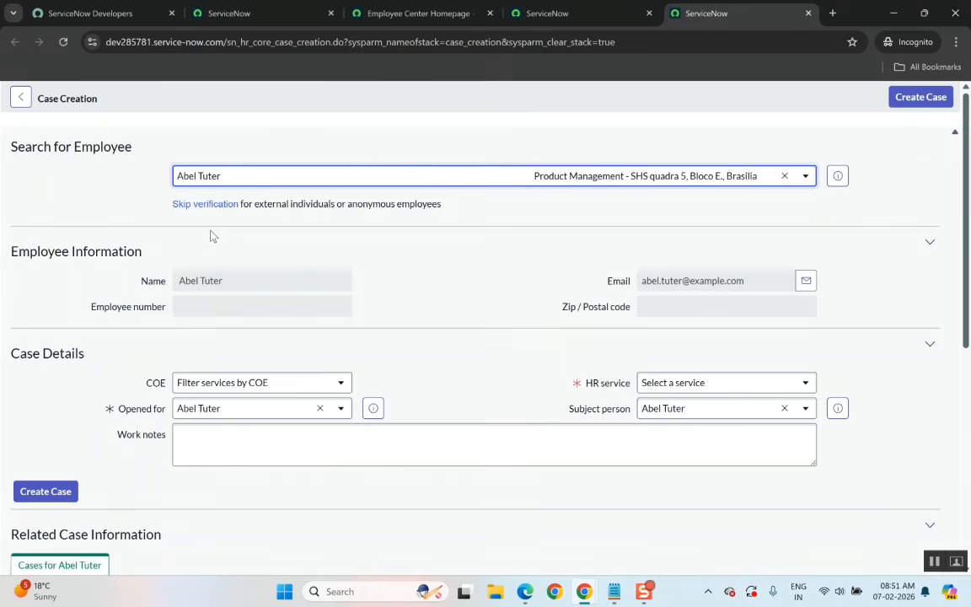
# Examine the Case Creation page's URL to identify its table name.
pyautogui.click(559, 15)
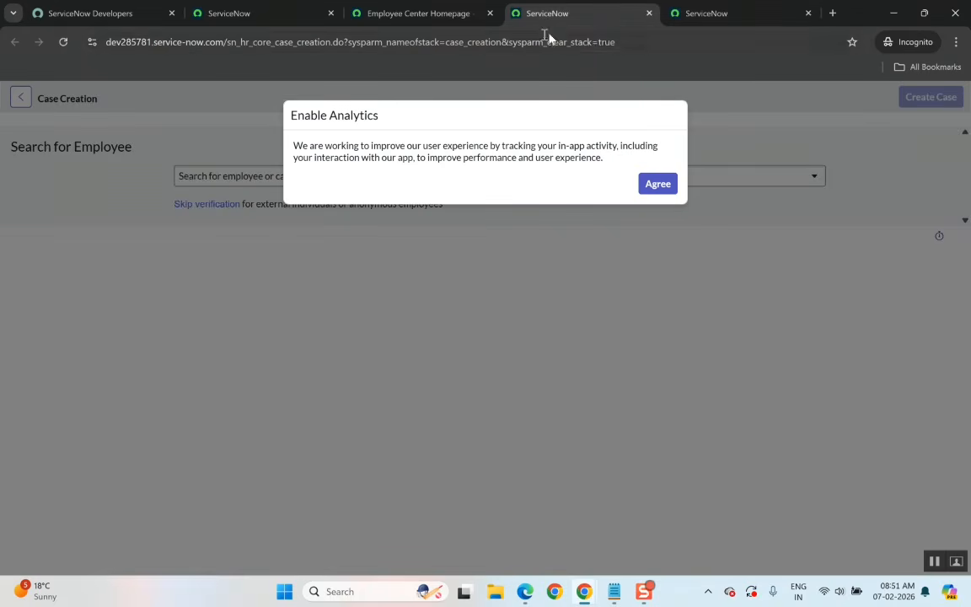
pyautogui.click(730, 8)
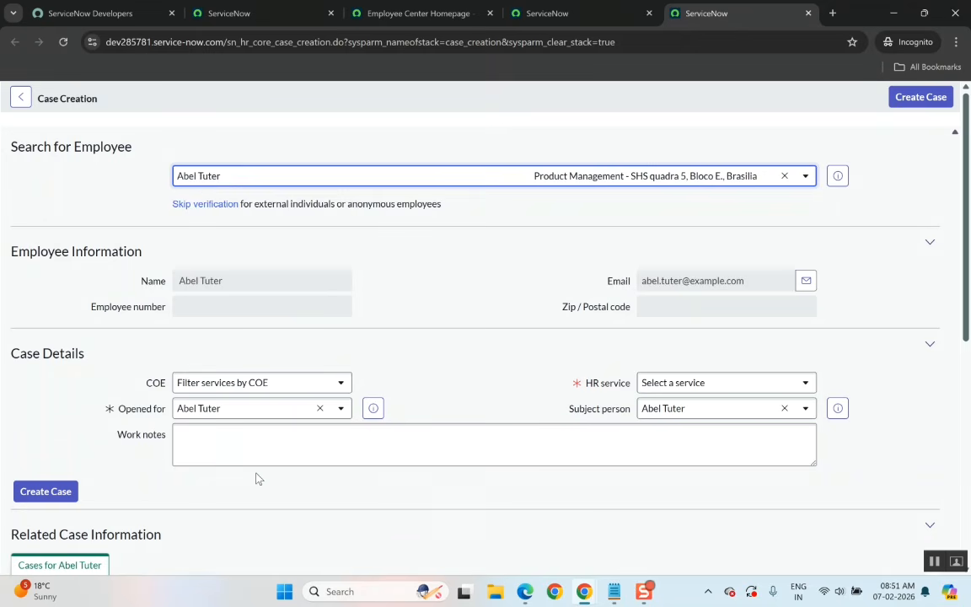
pyautogui.click(264, 41)
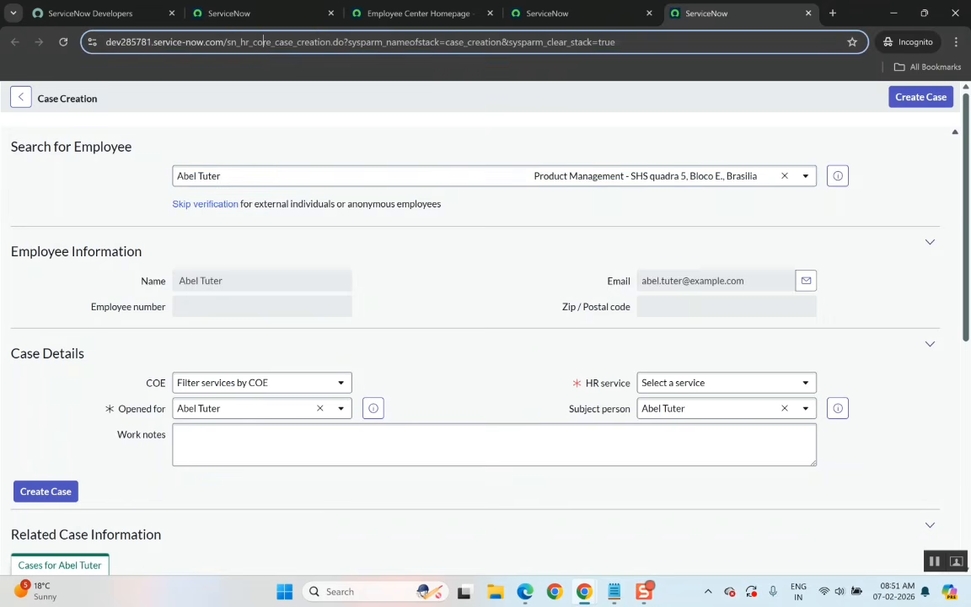
pyautogui.doubleClick(264, 41)
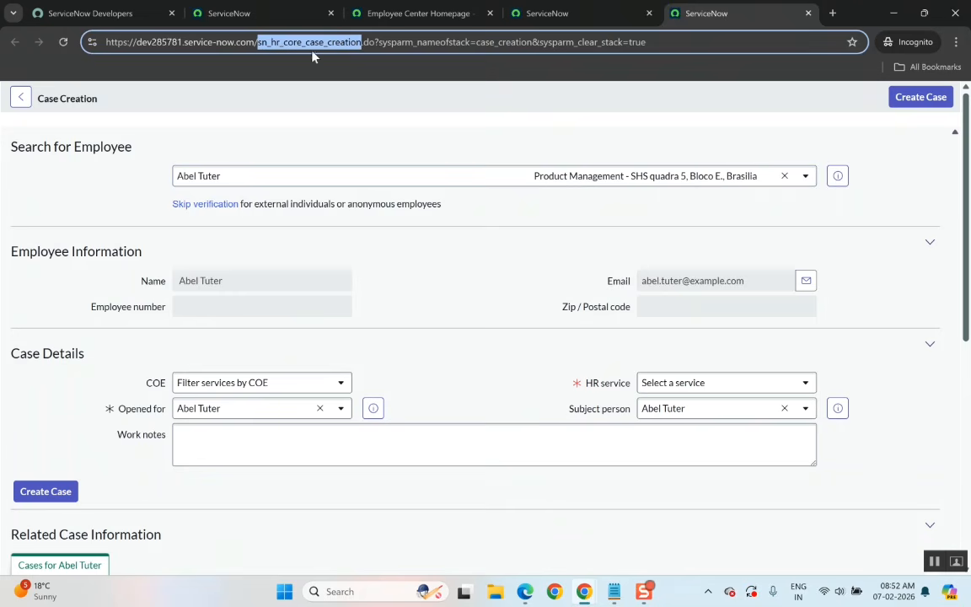
pyautogui.click(285, 248)
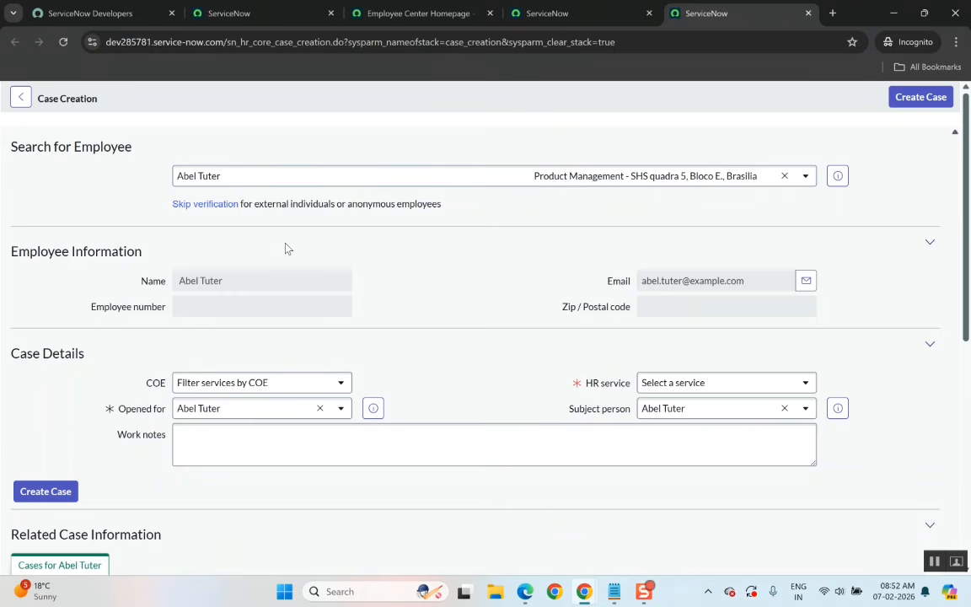
pyautogui.doubleClick(301, 48)
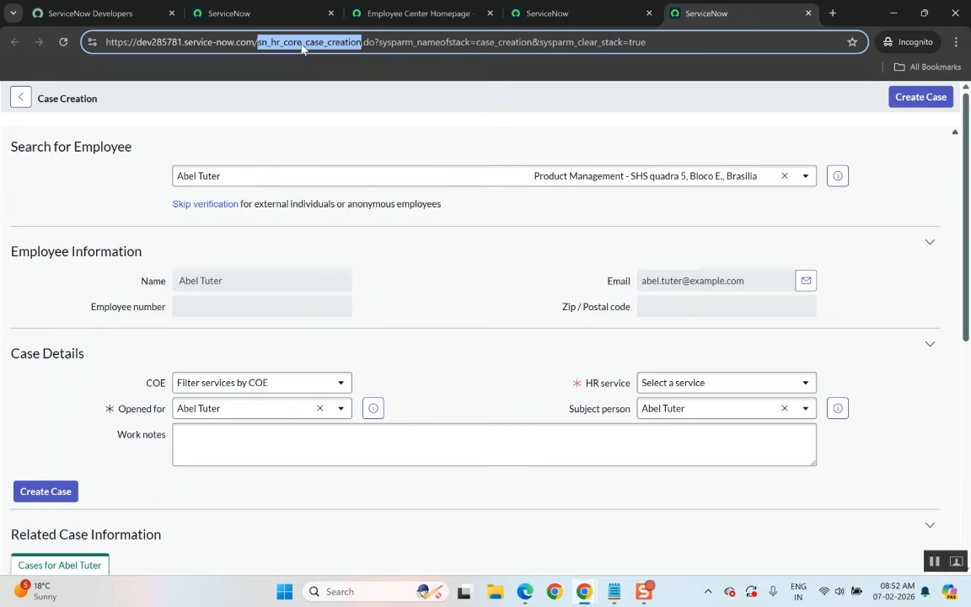
pyautogui.click(335, 145)
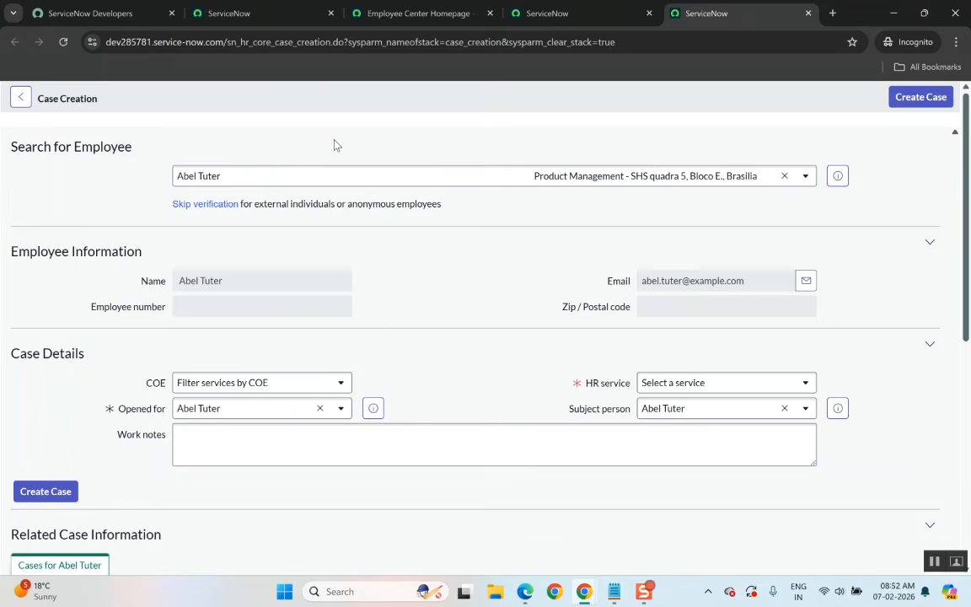
# Review the COE filter options and the case details section of the form.
pyautogui.click(216, 383)
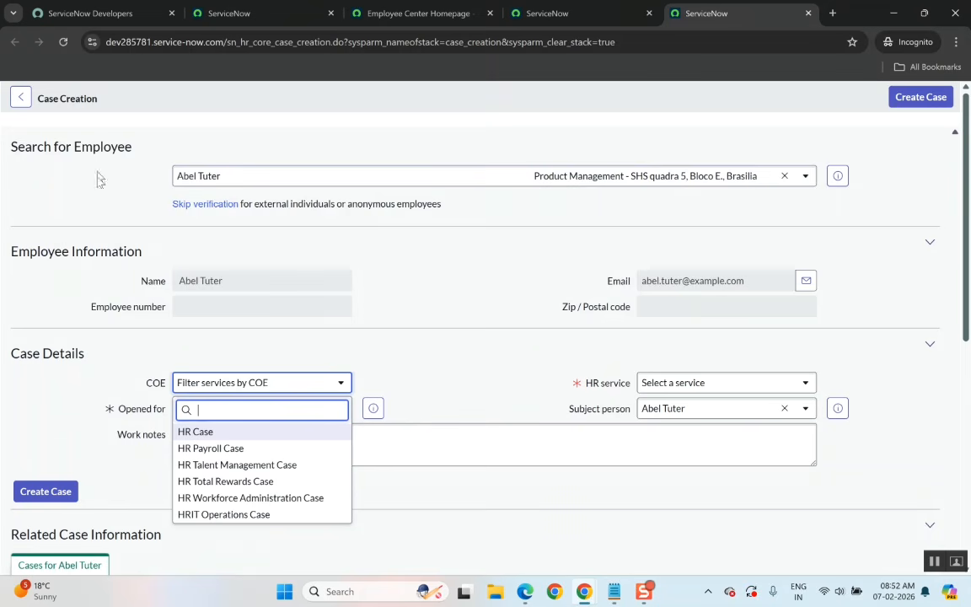
pyautogui.click(443, 279)
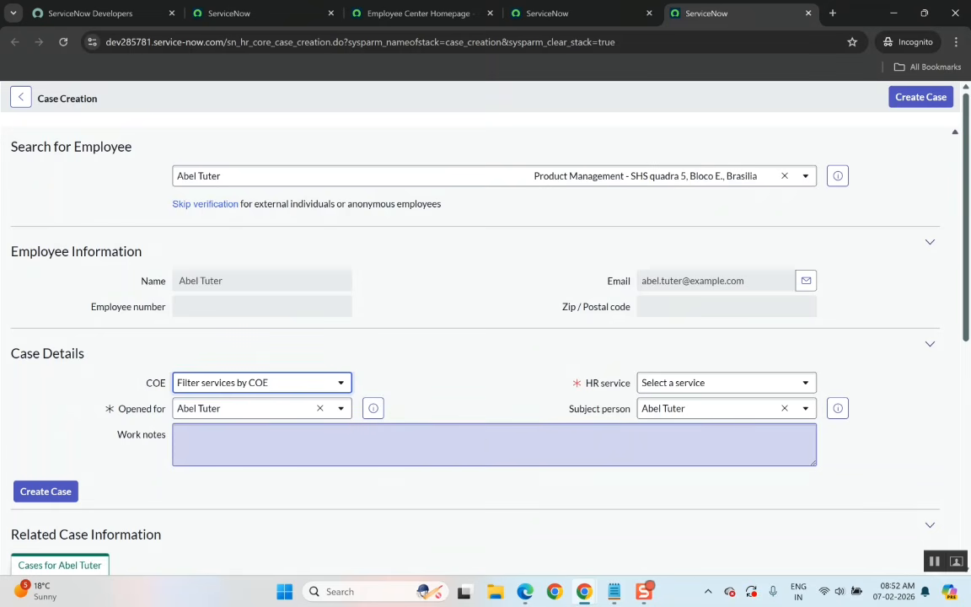
pyautogui.scroll(-3, 537, 446)
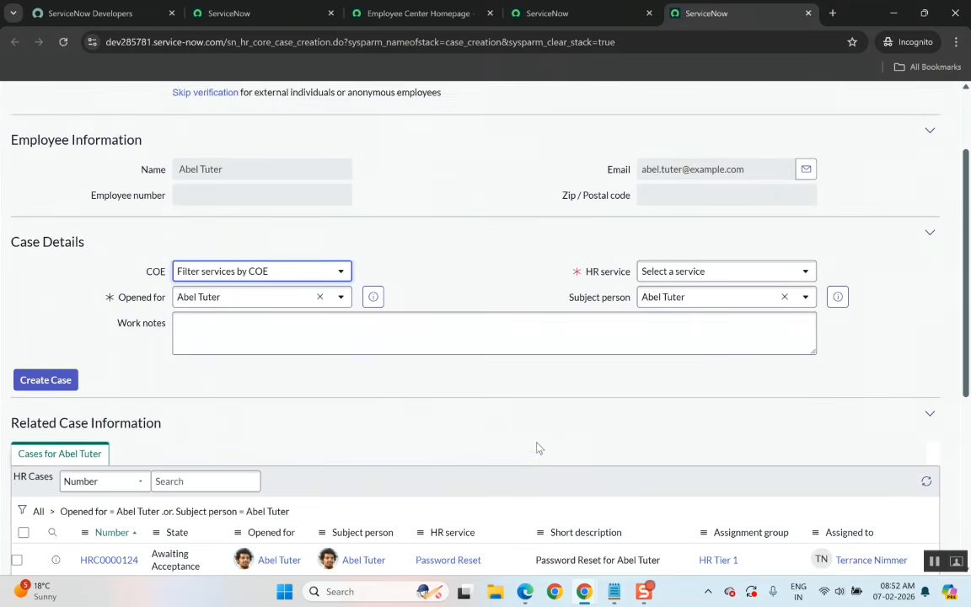
pyautogui.scroll(2, 537, 446)
pyautogui.scroll(1, 539, 447)
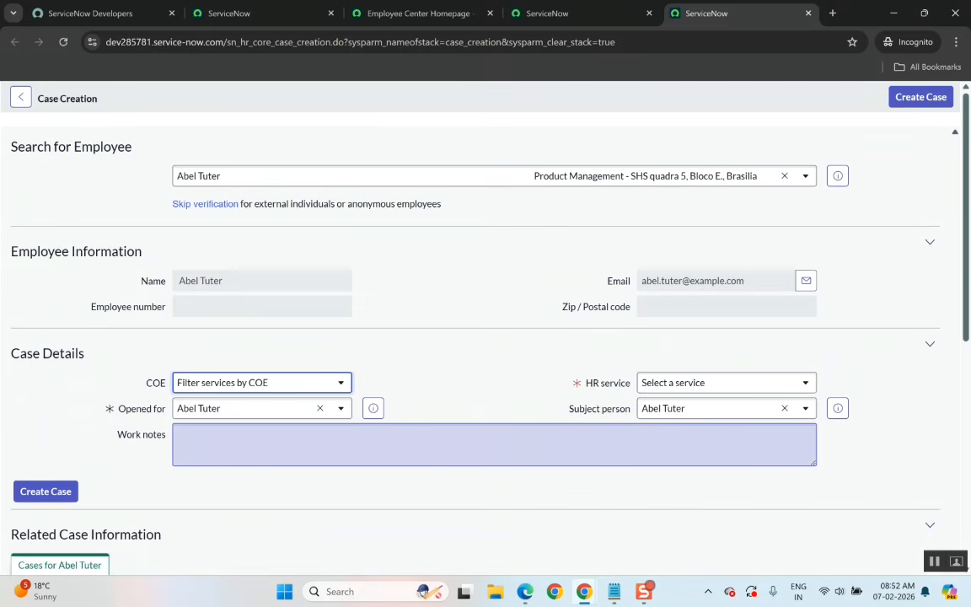
pyautogui.click(460, 344)
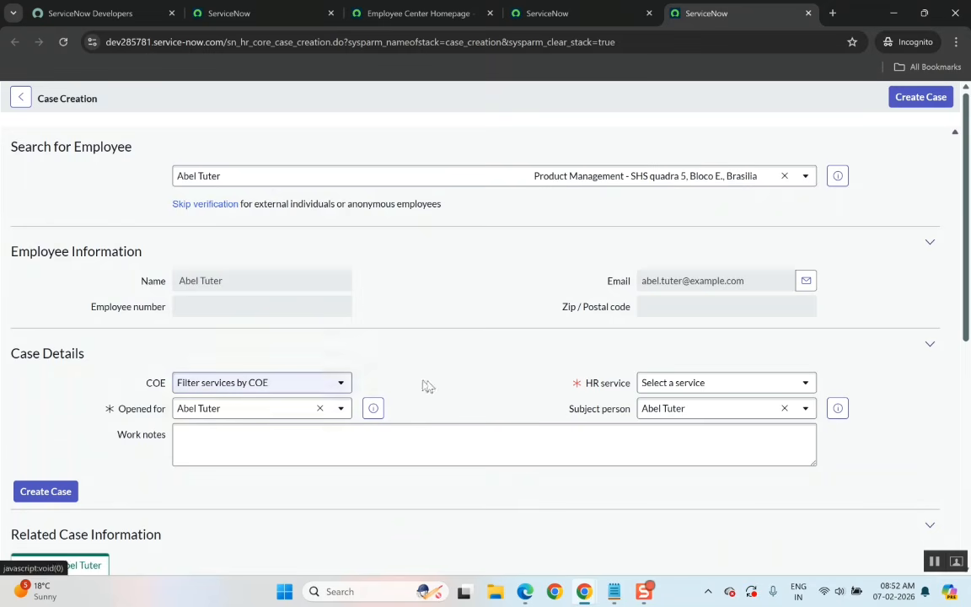
# Browse the list of available HR services in the HR service selector.
pyautogui.click(657, 383)
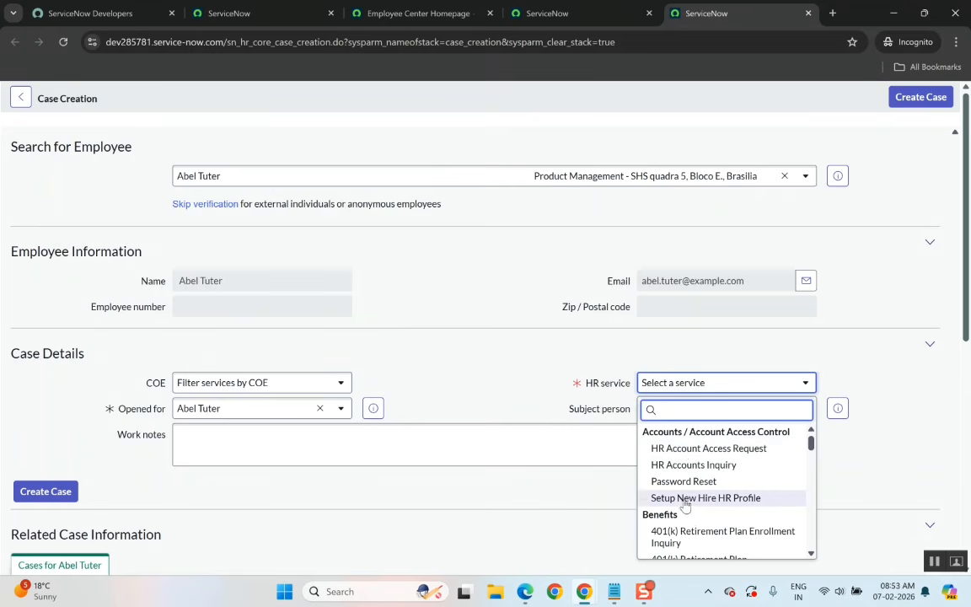
pyautogui.scroll(-1, 687, 507)
pyautogui.scroll(1, 687, 507)
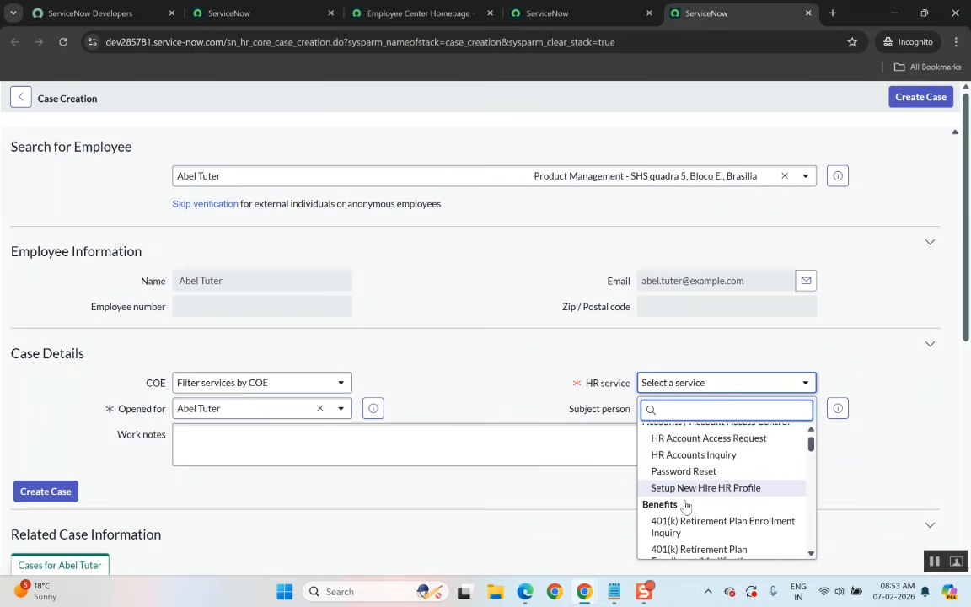
pyautogui.scroll(1, 687, 506)
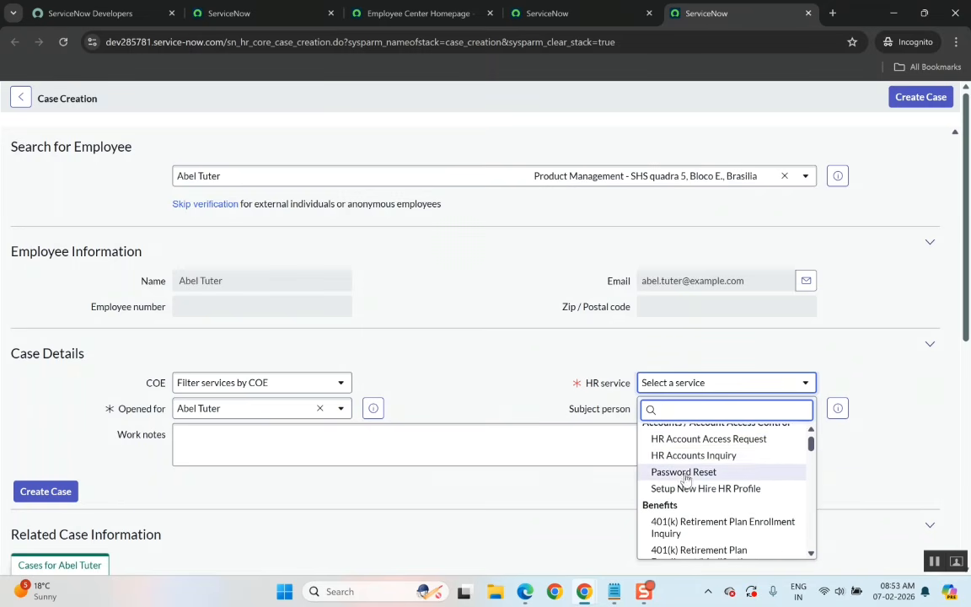
pyautogui.scroll(1, 697, 459)
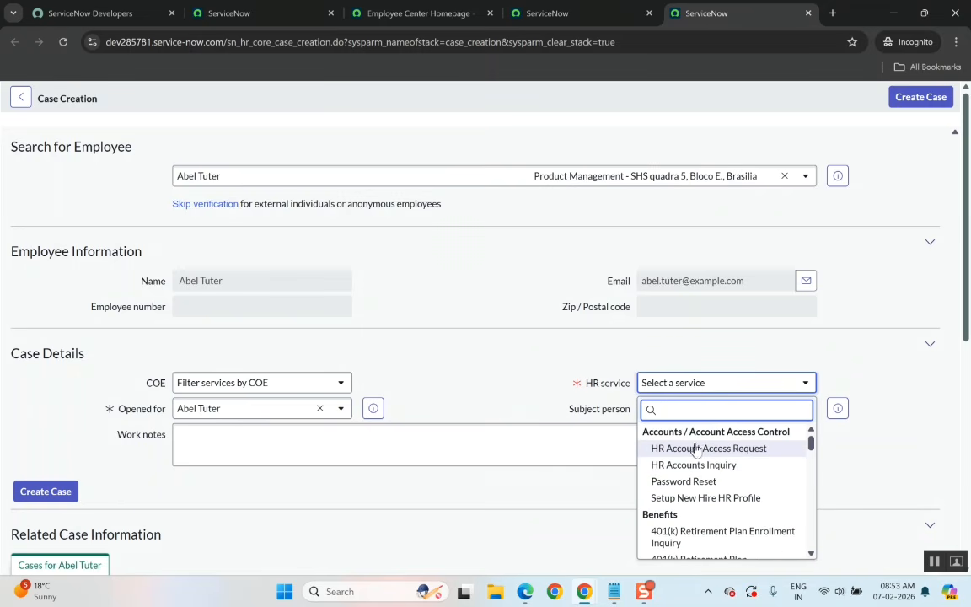
pyautogui.scroll(-2, 698, 498)
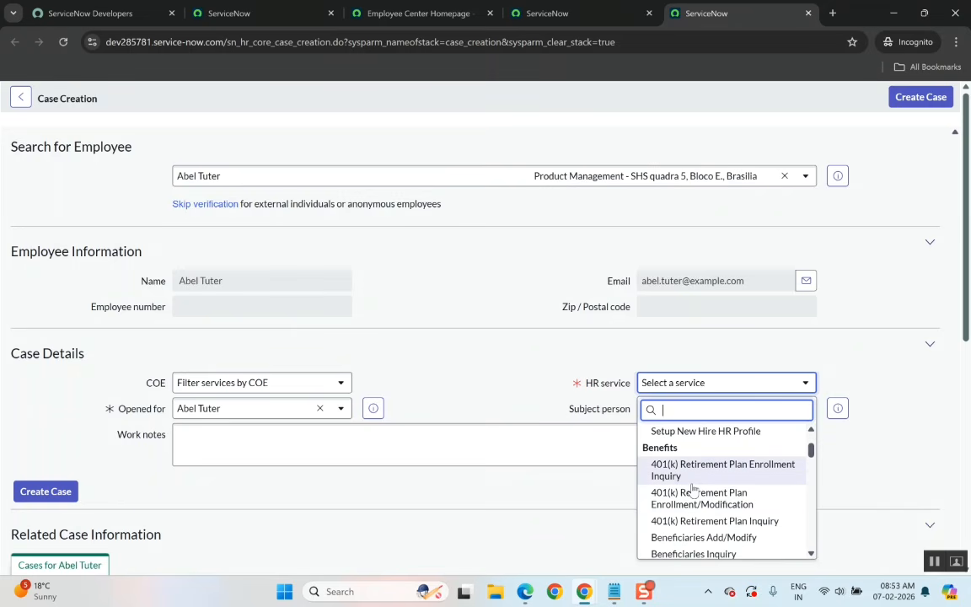
pyautogui.scroll(-3, 723, 475)
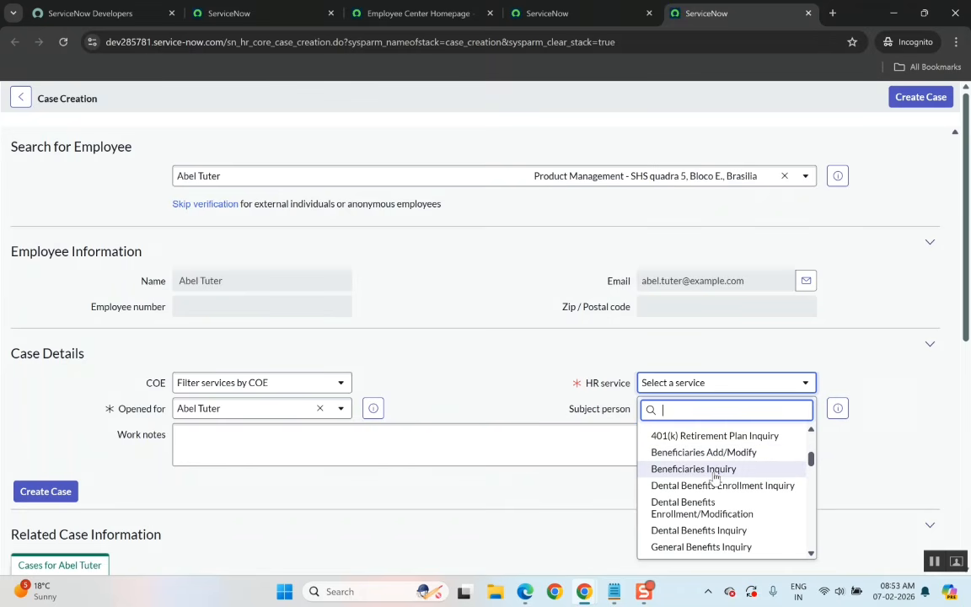
pyautogui.scroll(-2, 715, 477)
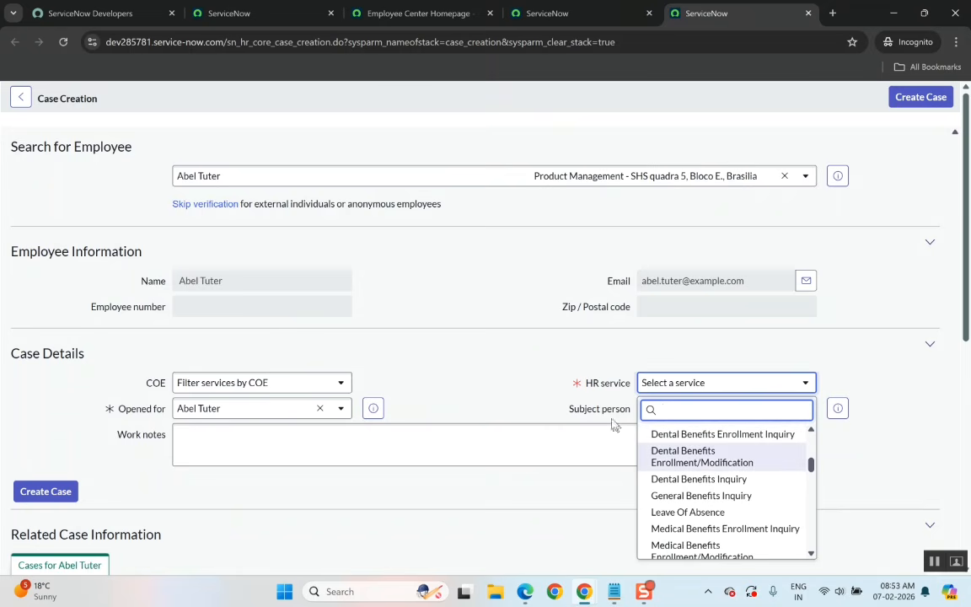
pyautogui.scroll(-5, 689, 494)
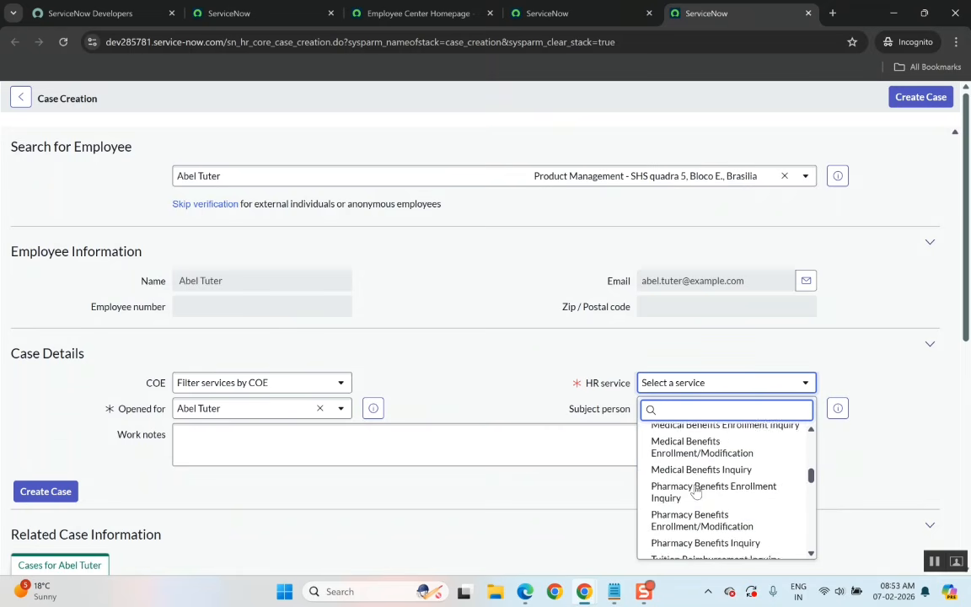
# Scroll through the remaining entries in the HR service list, then close the list.
pyautogui.scroll(-6, 696, 491)
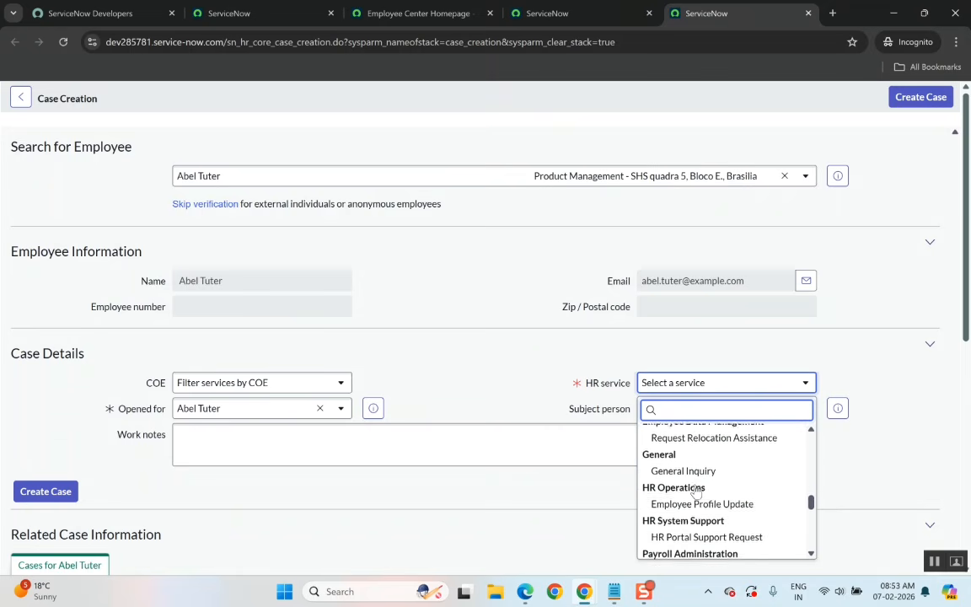
pyautogui.scroll(-3, 696, 491)
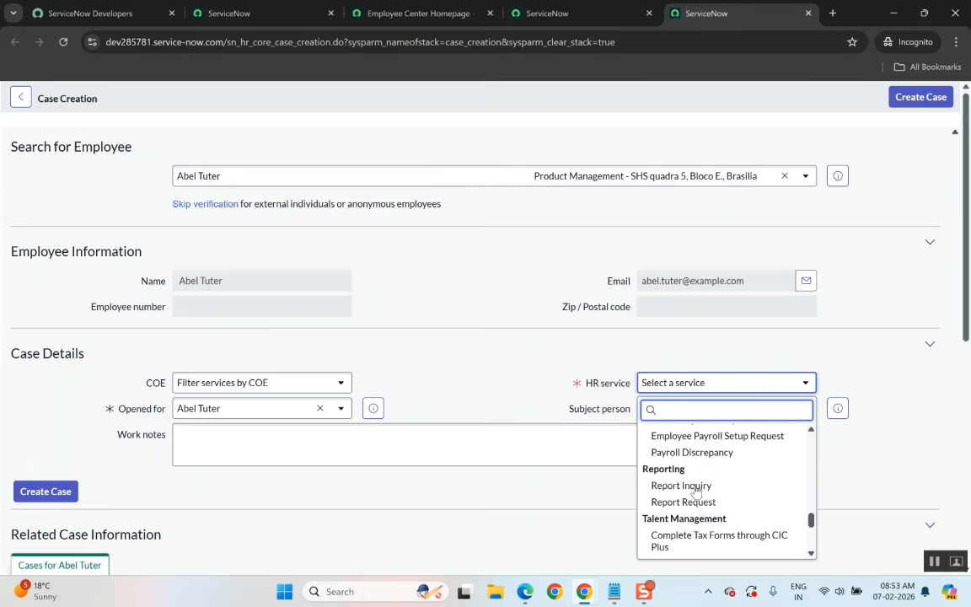
pyautogui.scroll(1, 696, 491)
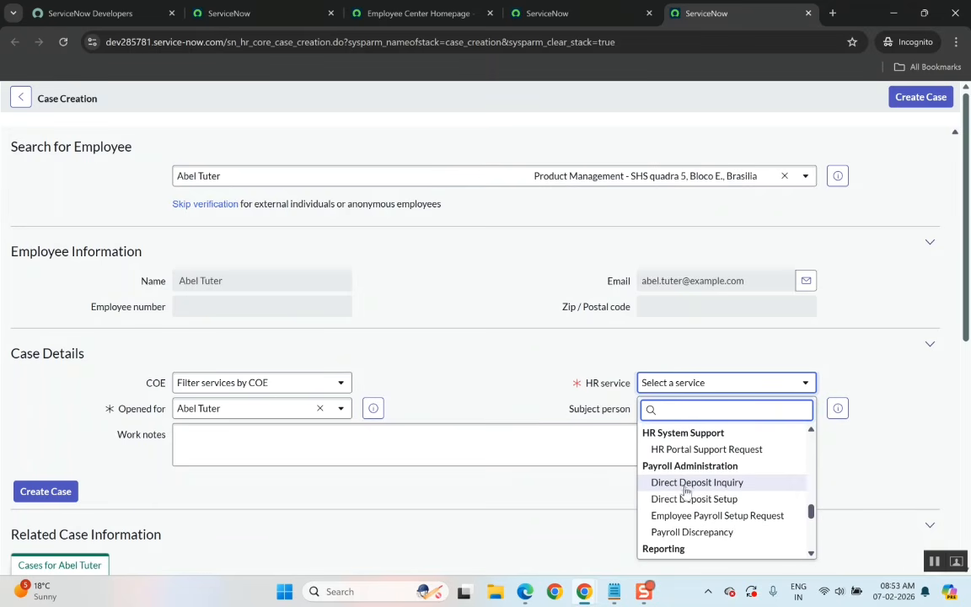
pyautogui.scroll(-1, 713, 503)
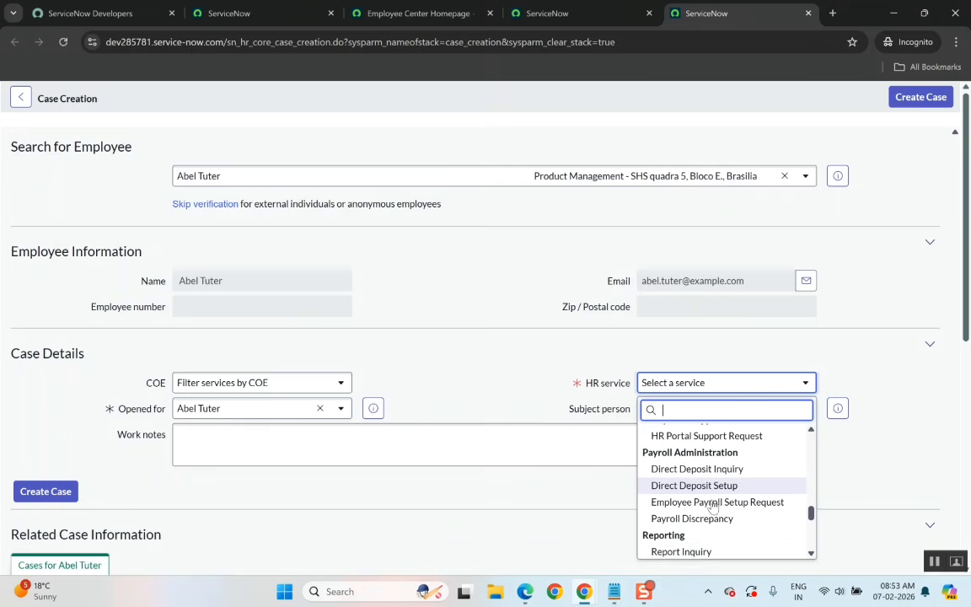
pyautogui.scroll(-3, 736, 506)
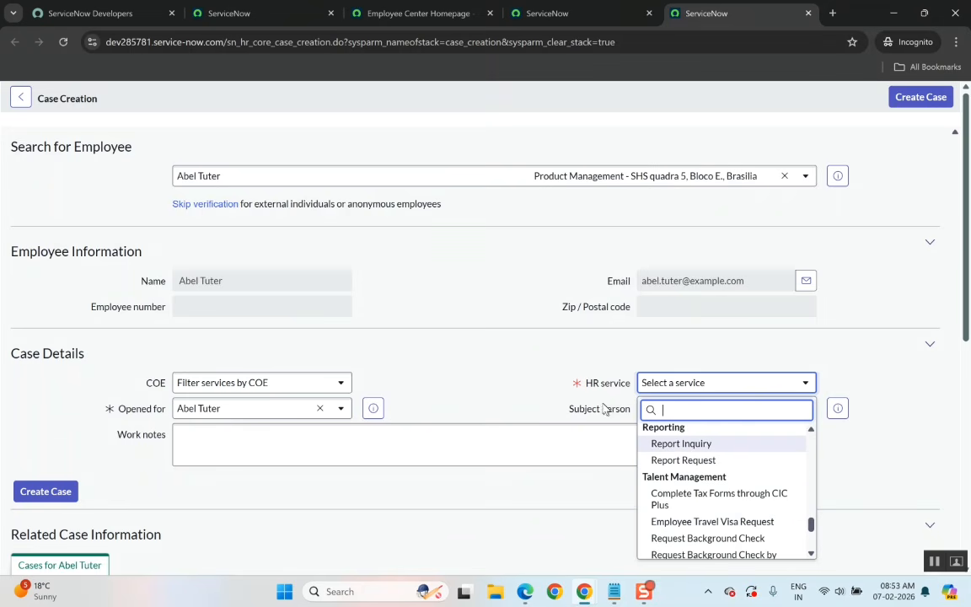
pyautogui.scroll(-4, 697, 502)
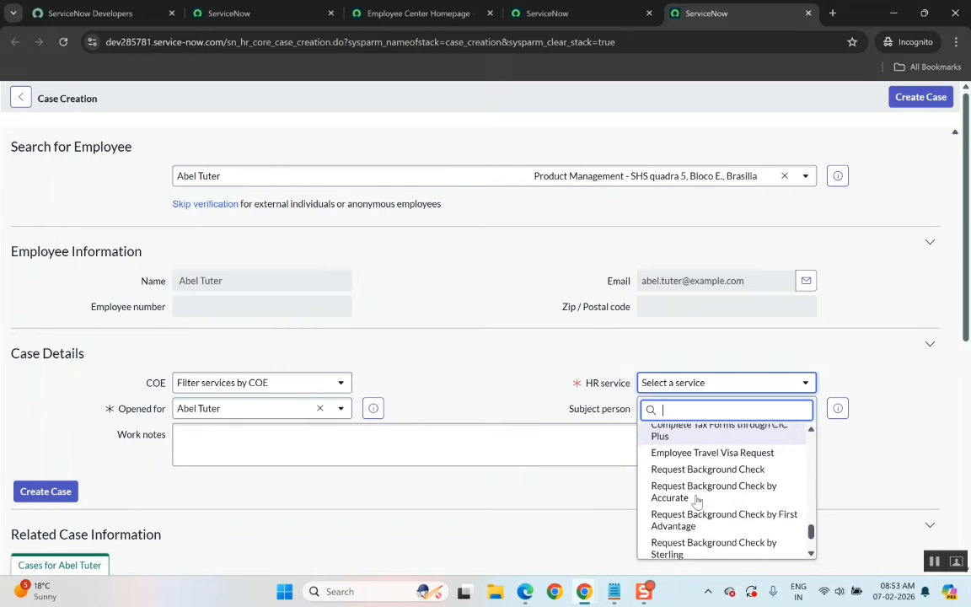
pyautogui.click(455, 386)
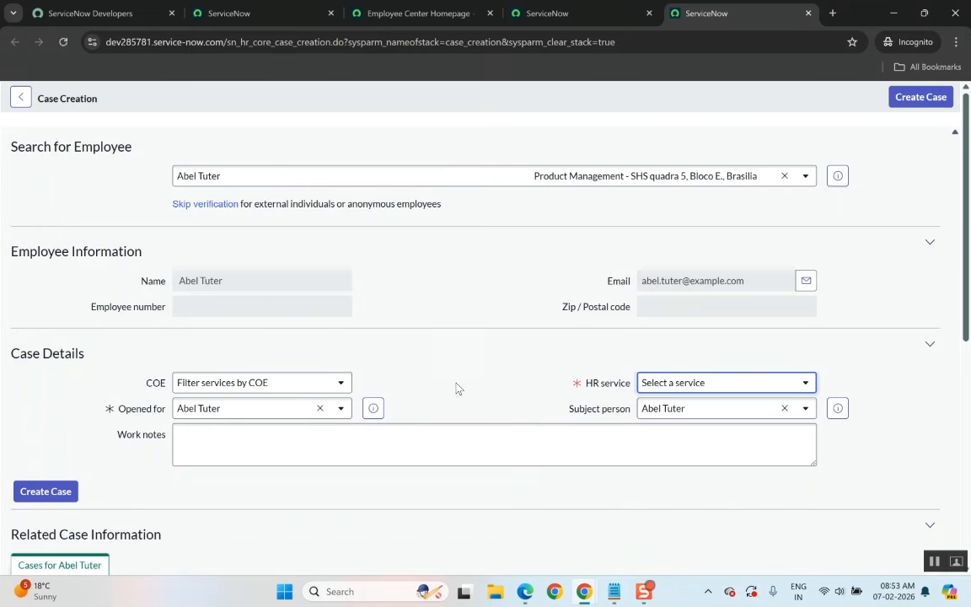
# Set the COE filter to HR Payroll Case and review the HR services it narrows the list to.
pyautogui.click(338, 382)
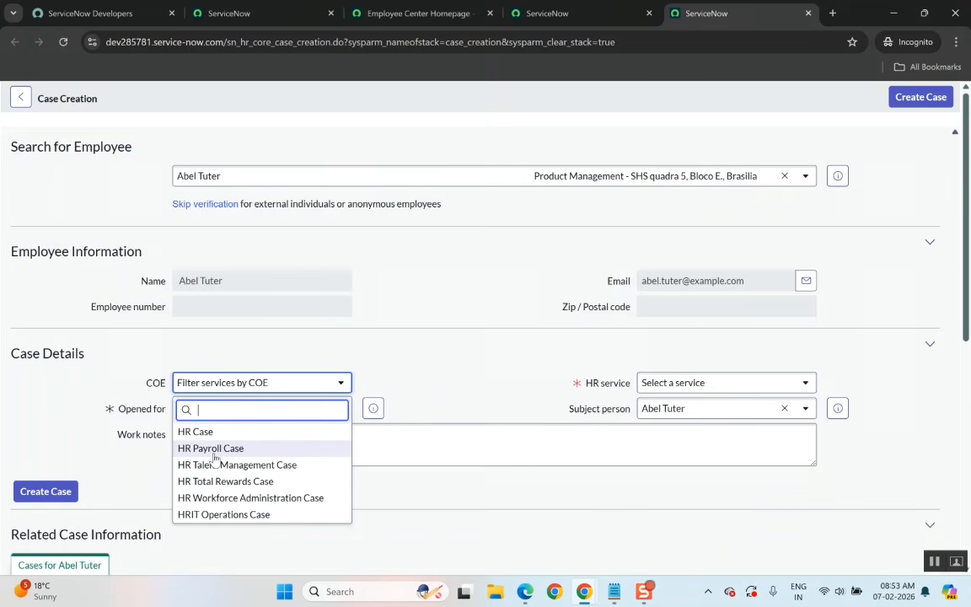
pyautogui.click(214, 454)
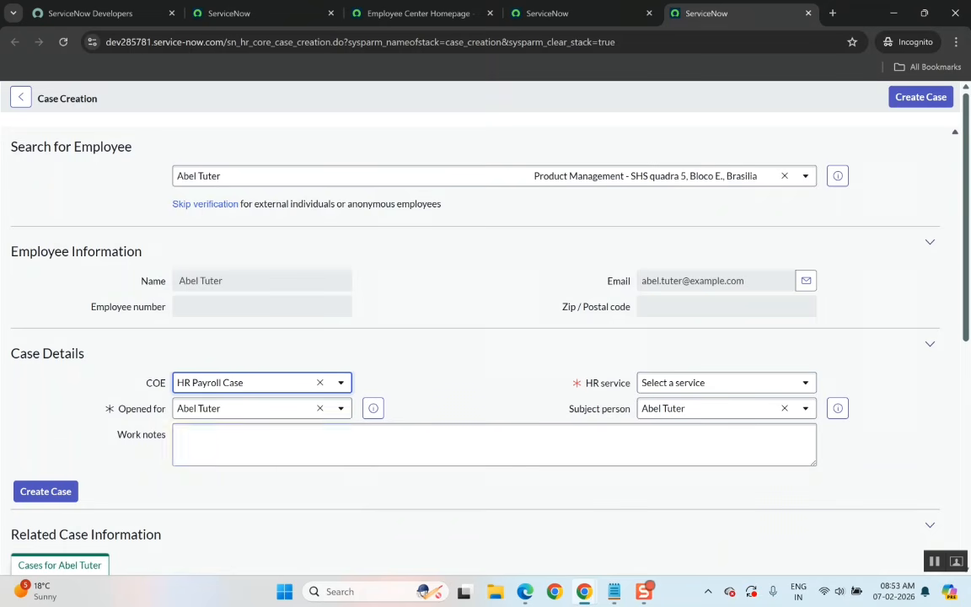
pyautogui.click(677, 384)
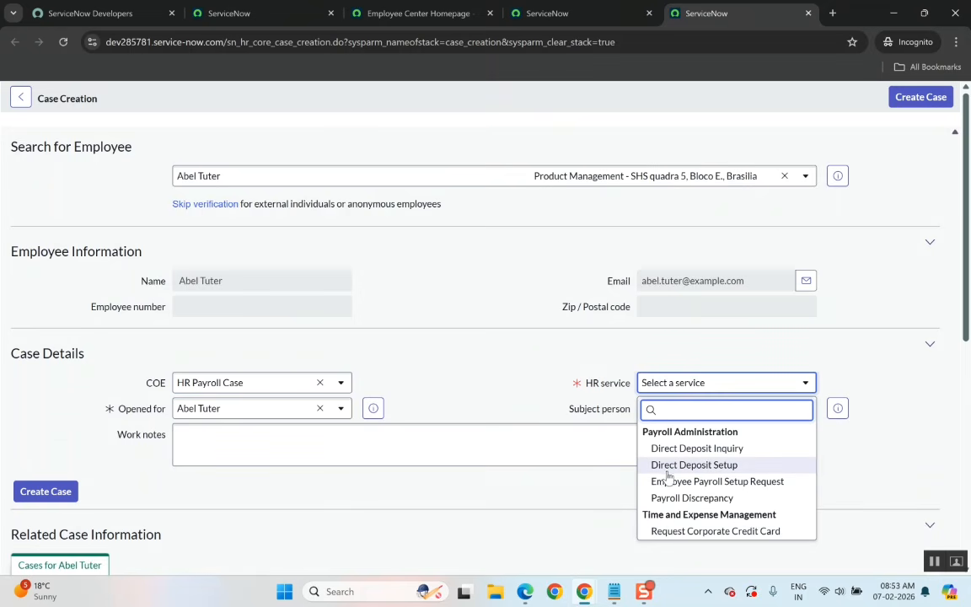
pyautogui.scroll(-1, 668, 475)
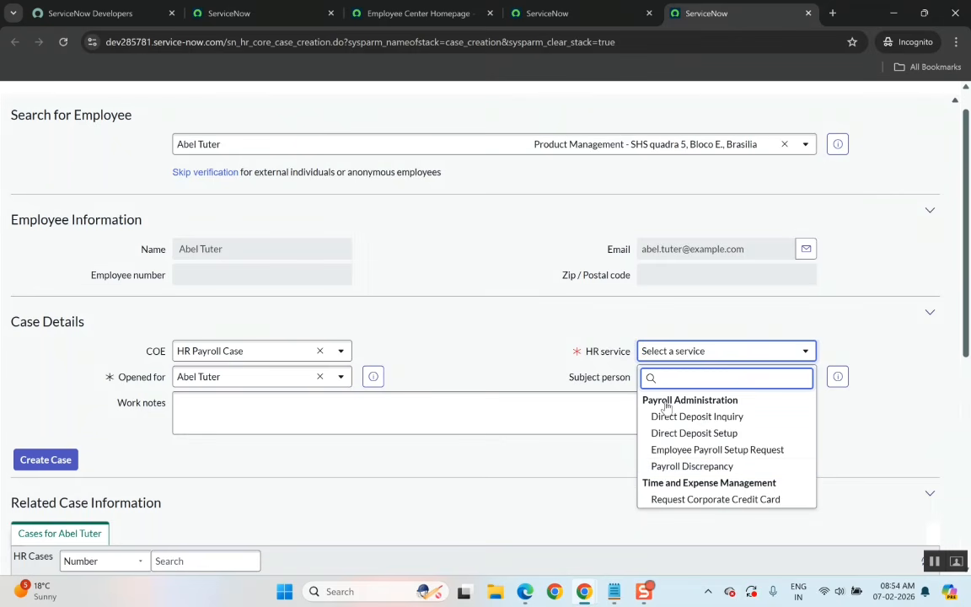
pyautogui.click(605, 364)
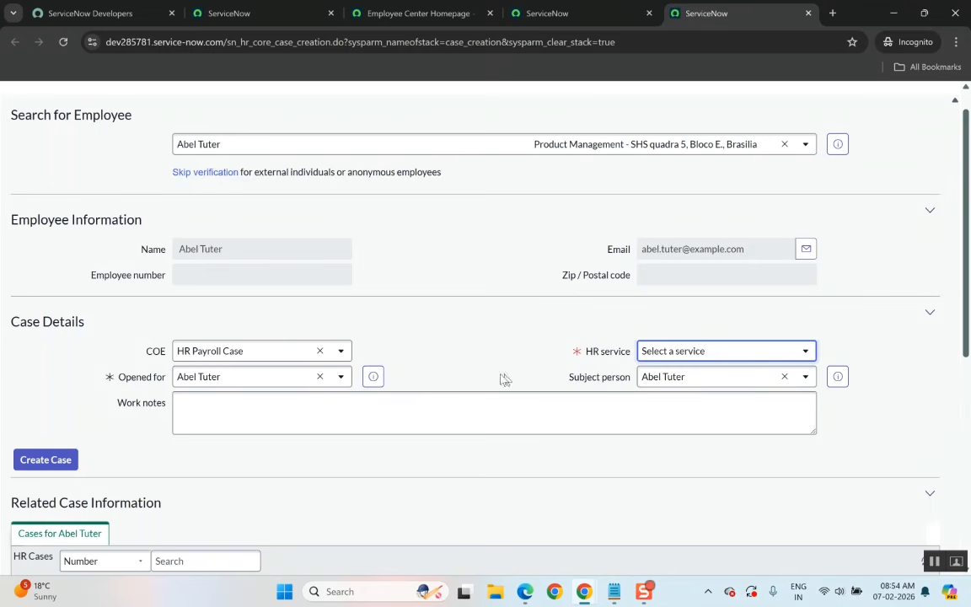
pyautogui.click(648, 354)
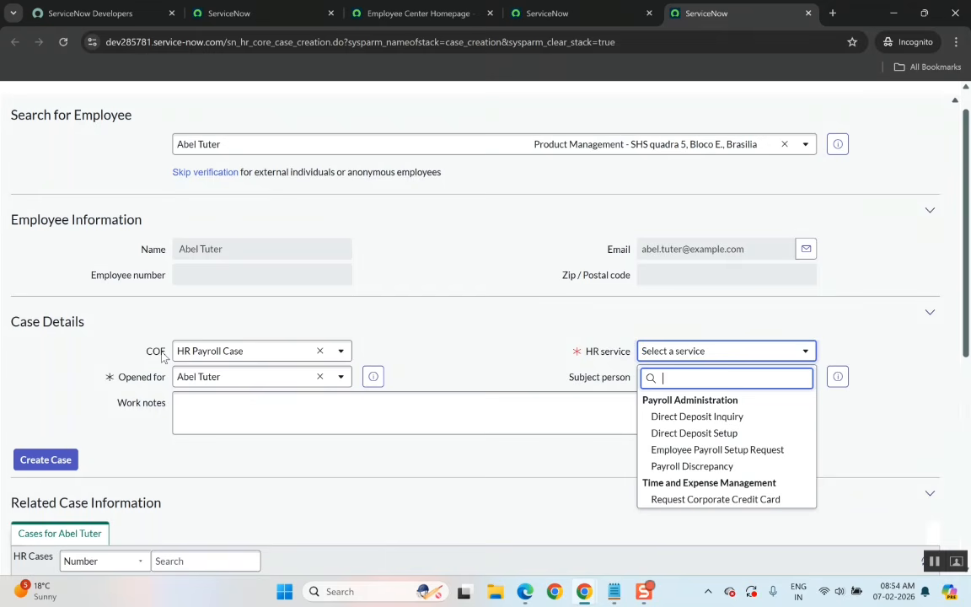
pyautogui.click(605, 354)
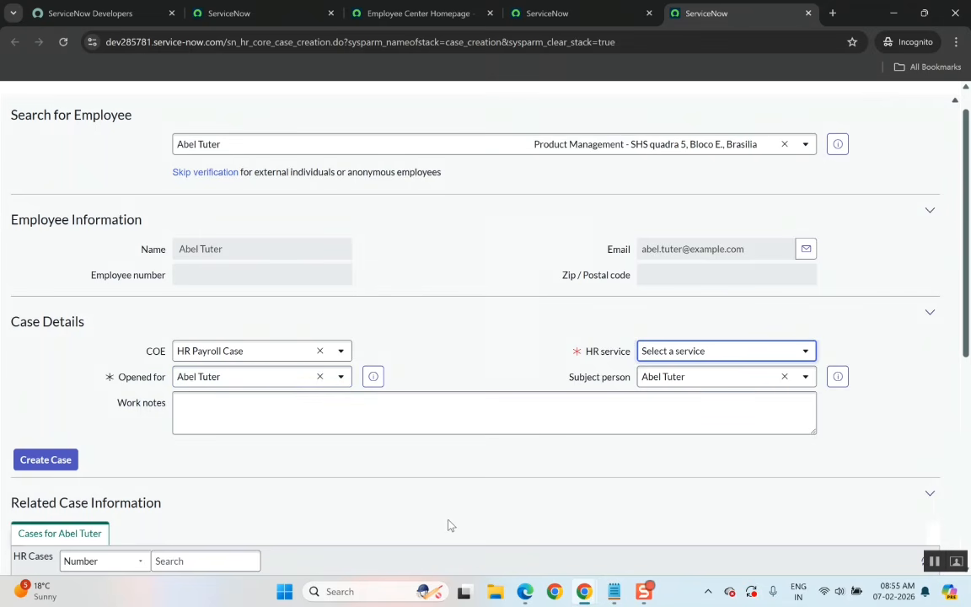
# Enter Test in the case's work notes.
pyautogui.hotkey('alt', 'Tab')
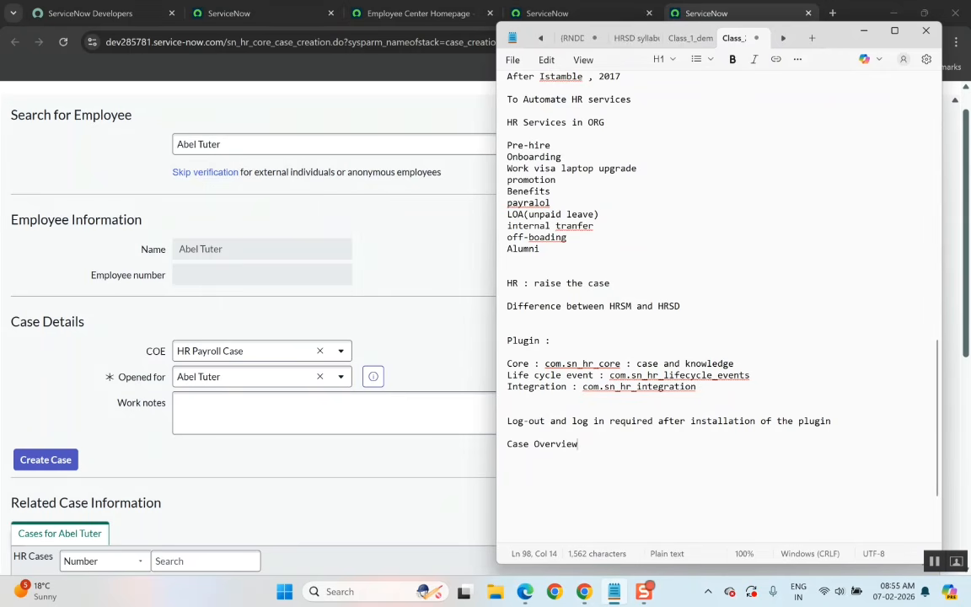
pyautogui.hotkey('alt', 'Tab')
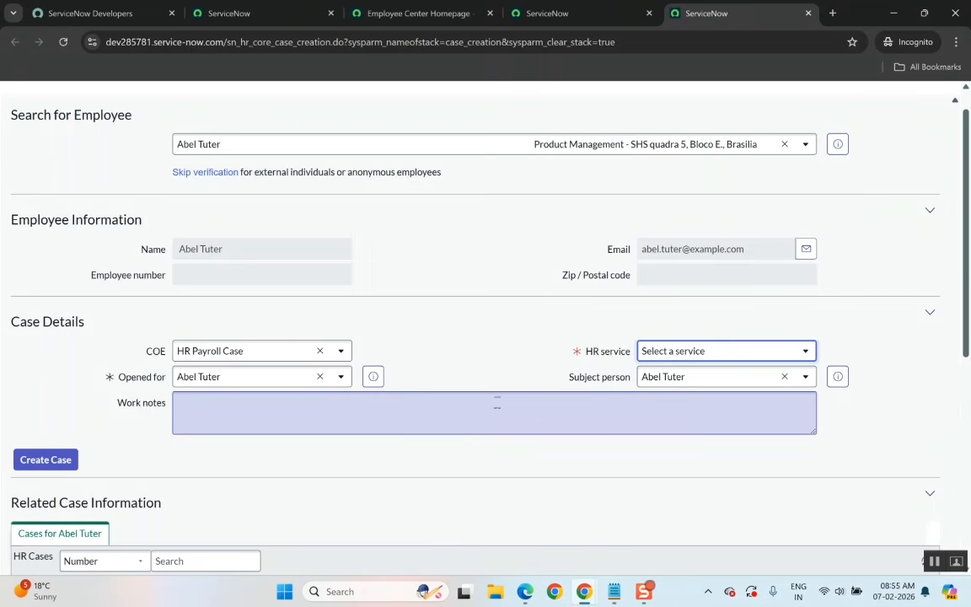
pyautogui.click(496, 403)
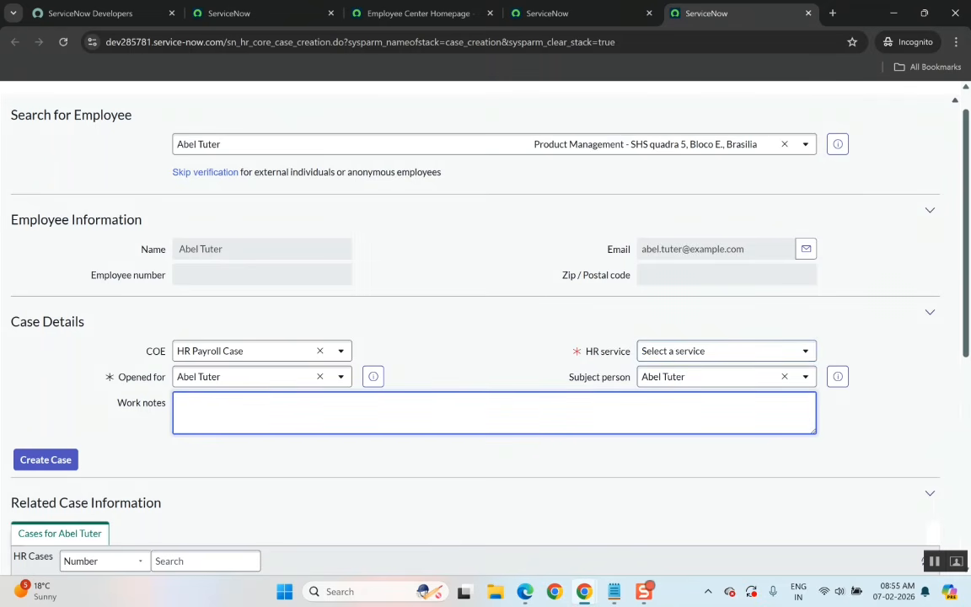
pyautogui.write('Test')
pyautogui.scroll(-2, 438, 357)
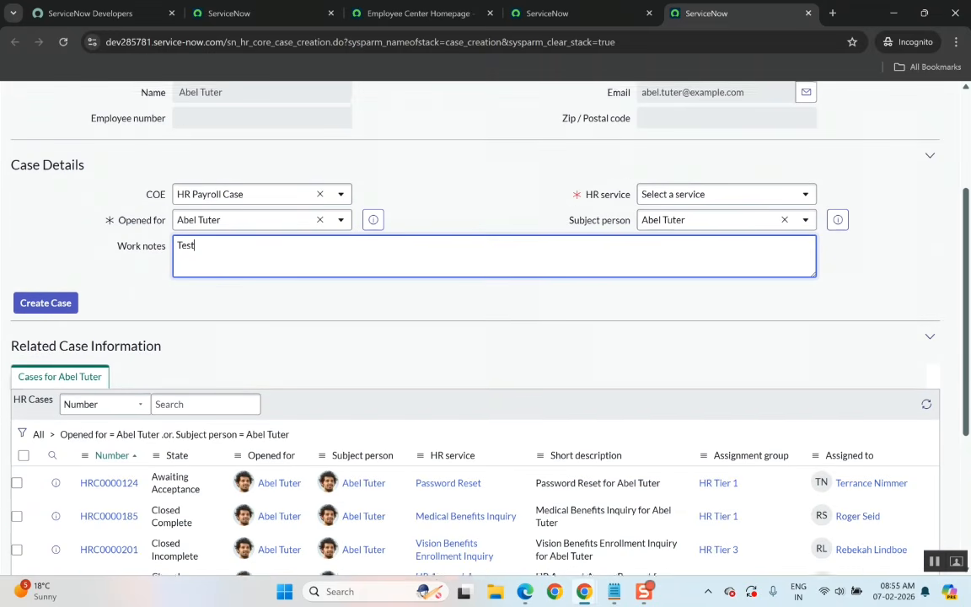
pyautogui.scroll(1, 395, 316)
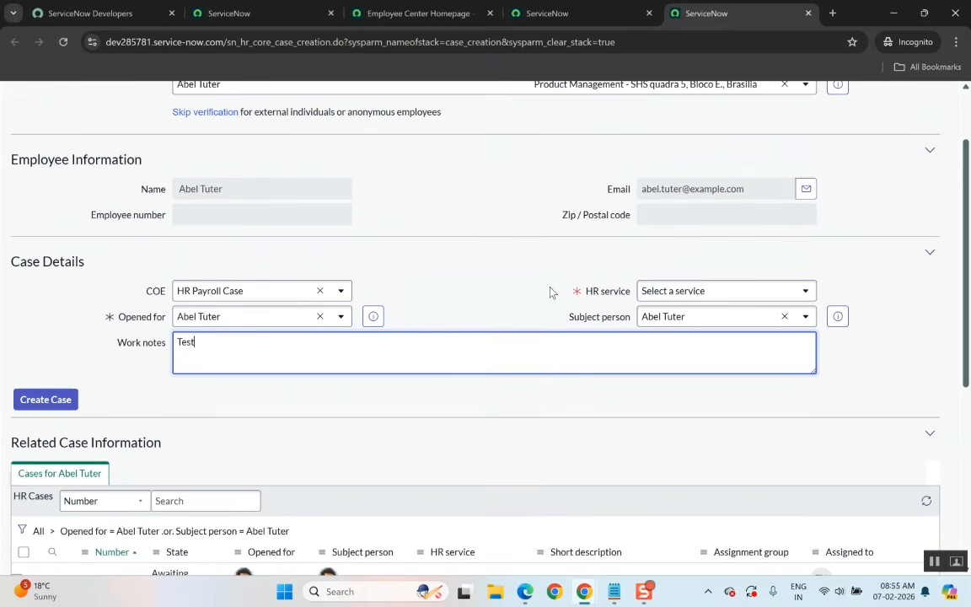
pyautogui.scroll(1, 495, 258)
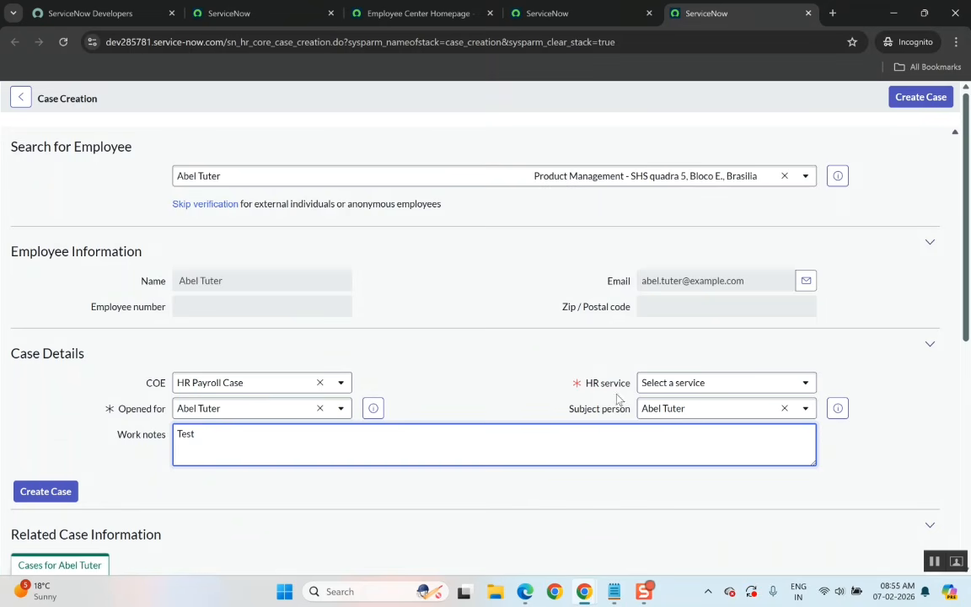
# Set the HR service to Direct Deposit Setup and reopen the COE options list to review them.
pyautogui.click(666, 385)
pyautogui.click(675, 466)
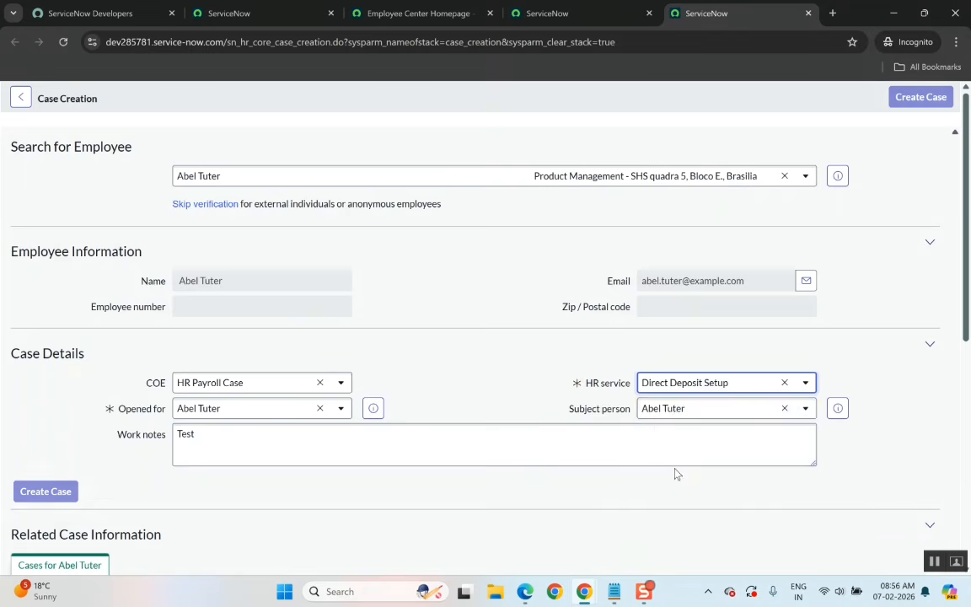
pyautogui.click(254, 386)
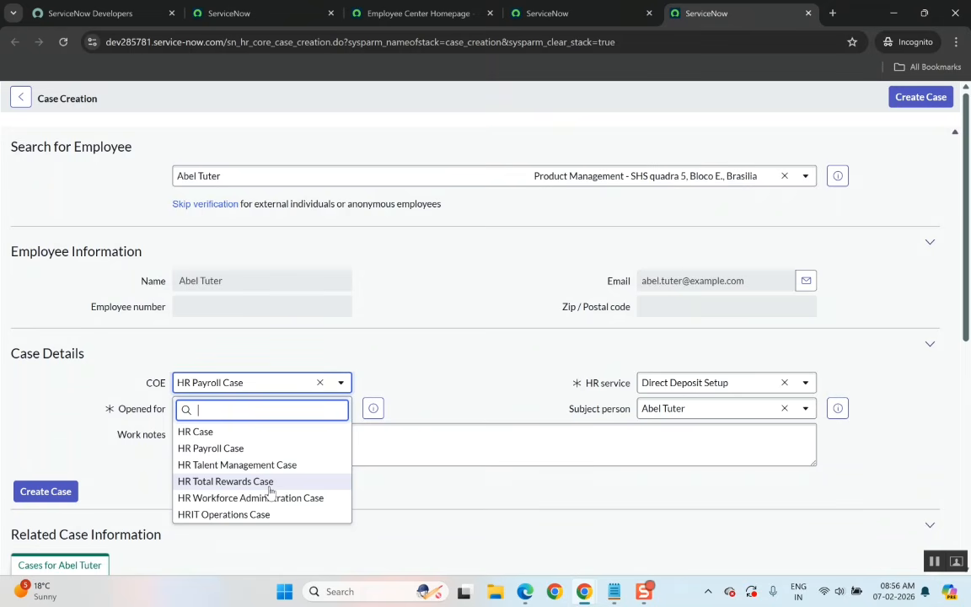
pyautogui.click(447, 398)
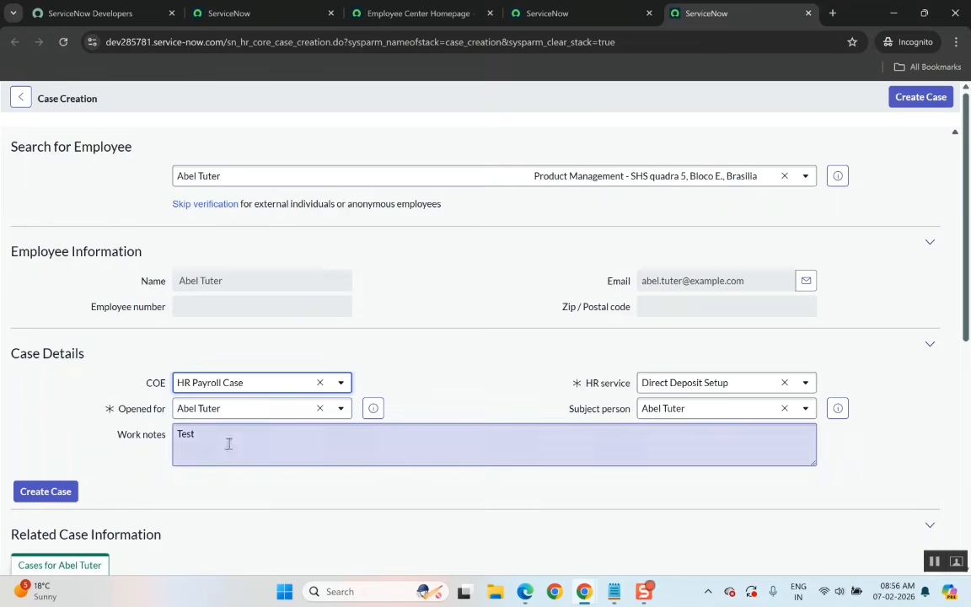
pyautogui.click(202, 386)
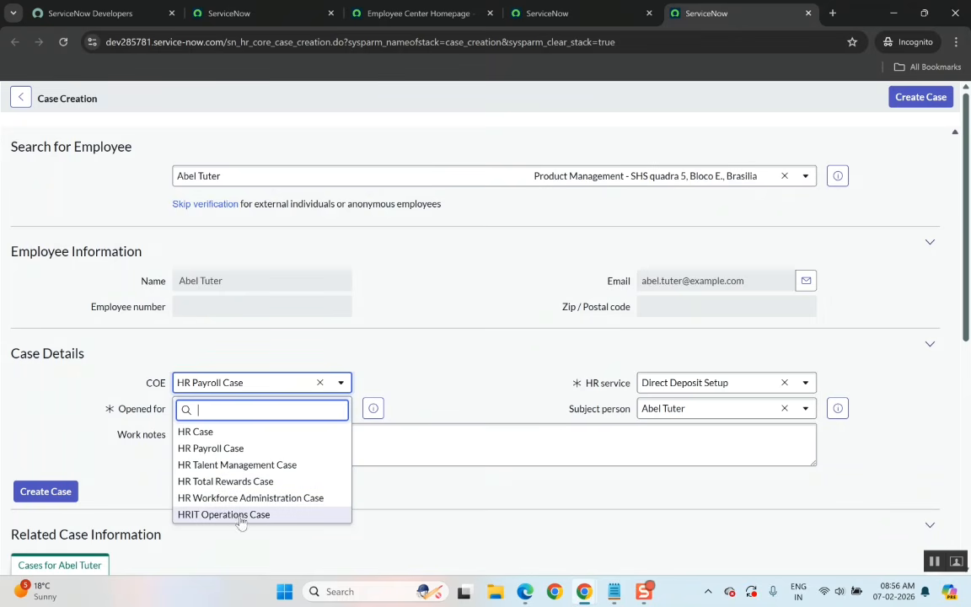
# Look through the other open browser tabs and return to the Case Creation page.
pyautogui.click(259, 12)
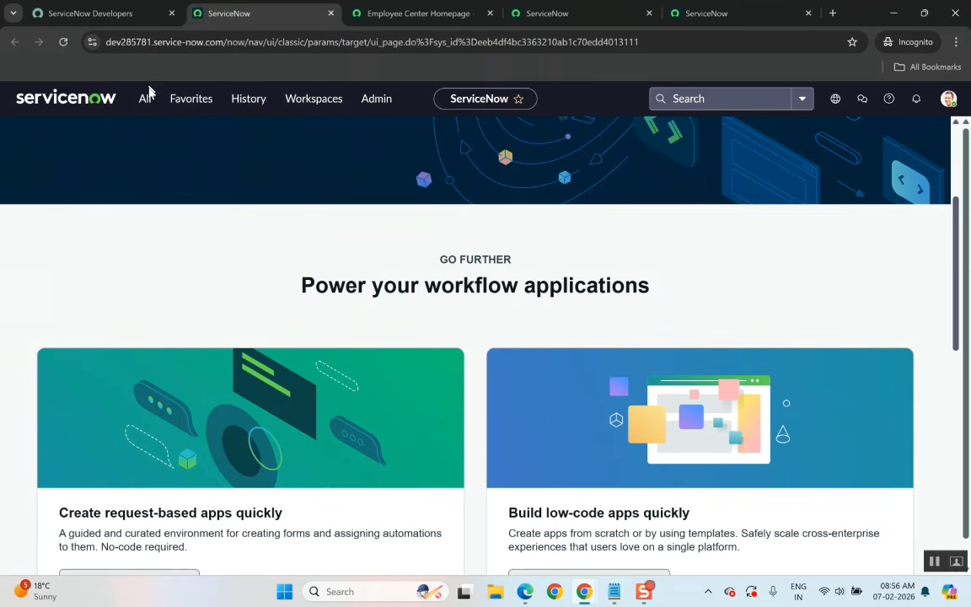
pyautogui.click(419, 10)
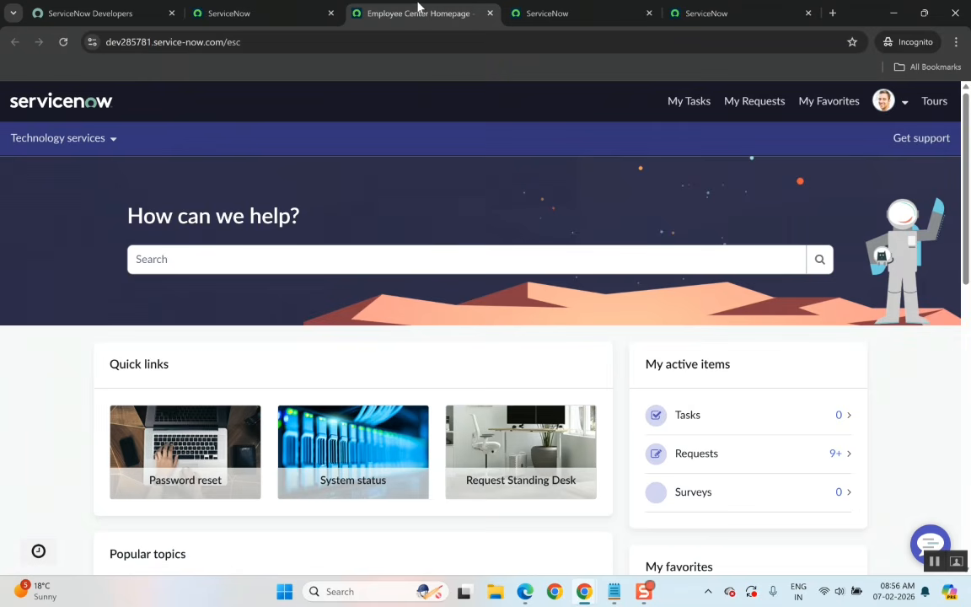
pyautogui.click(515, 16)
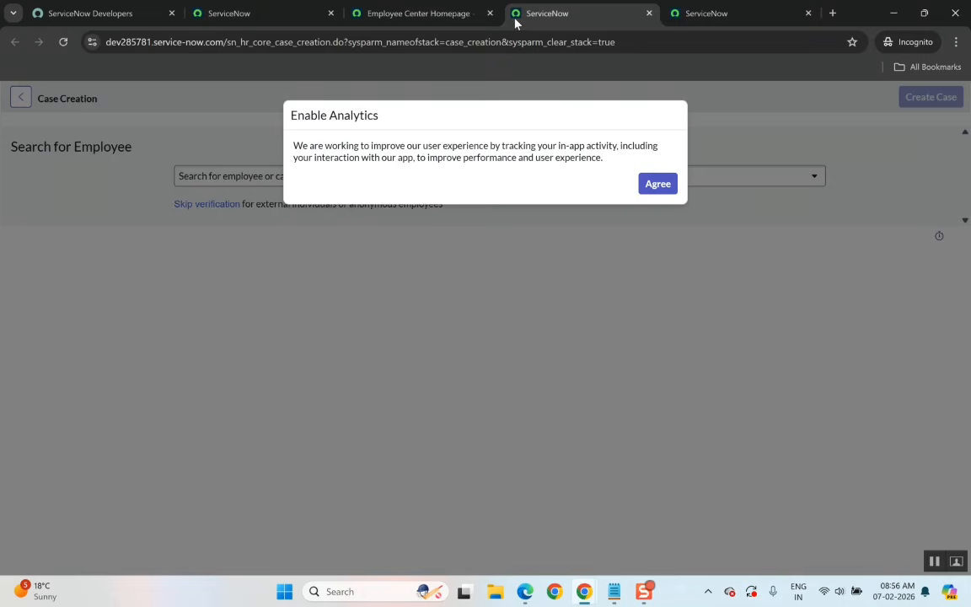
pyautogui.click(700, 14)
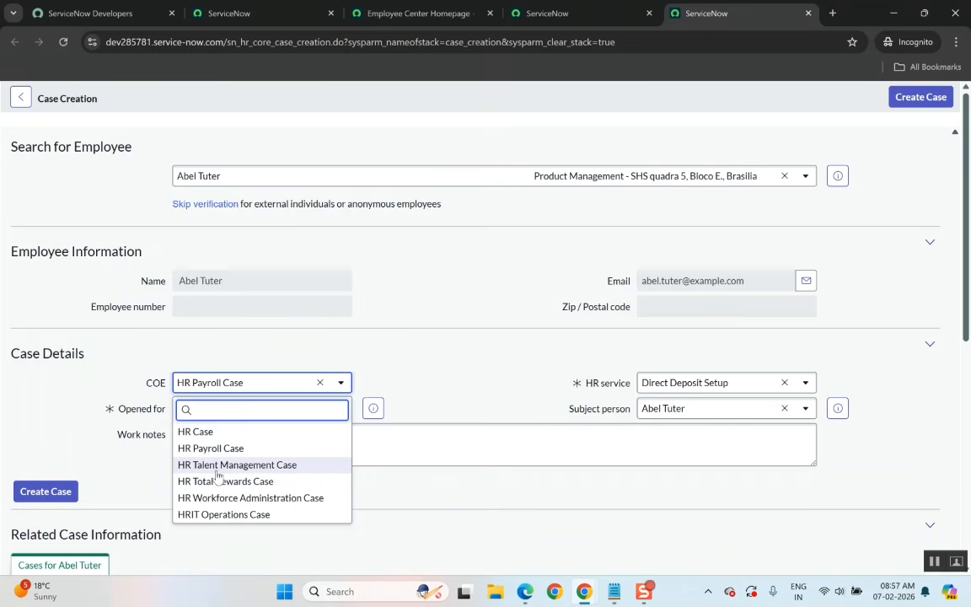
pyautogui.click(453, 263)
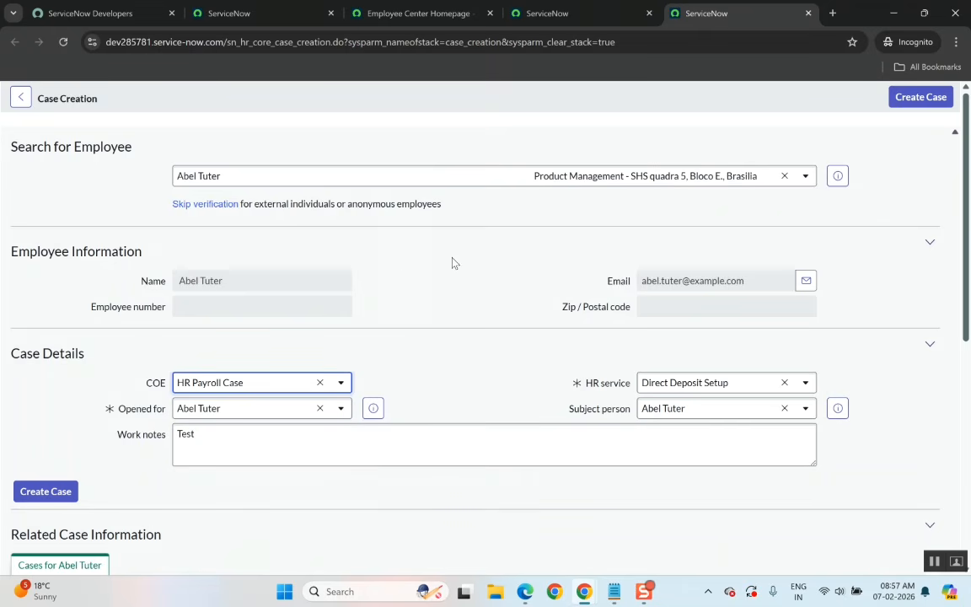
# Filter the All navigator for coe and open COE Configuration in a new tab.
pyautogui.click(277, 13)
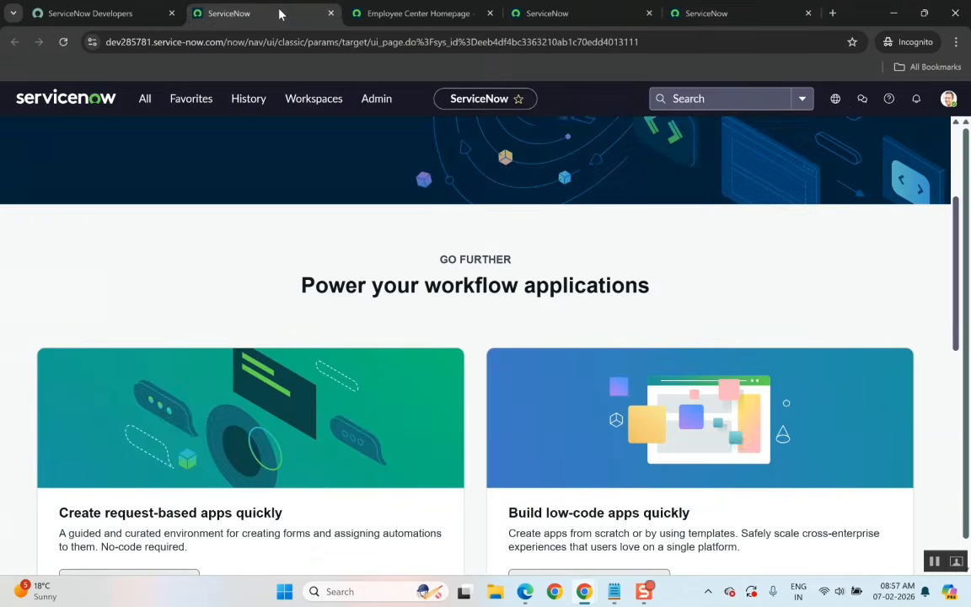
pyautogui.click(142, 99)
pyautogui.press('BackSpace')
pyautogui.press('BackSpace')
pyautogui.press('BackSpace')
pyautogui.press('BackSpace')
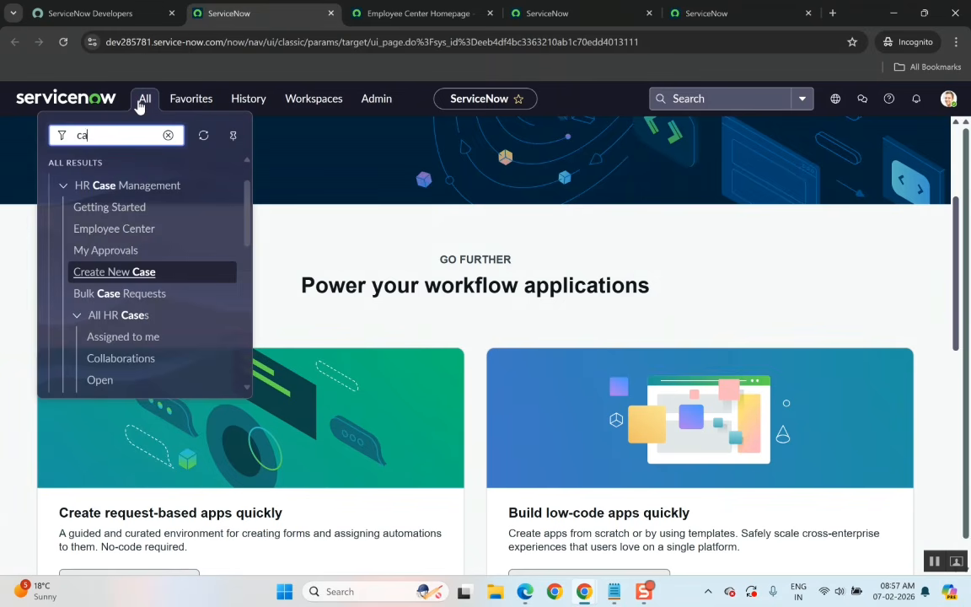
pyautogui.write('co')
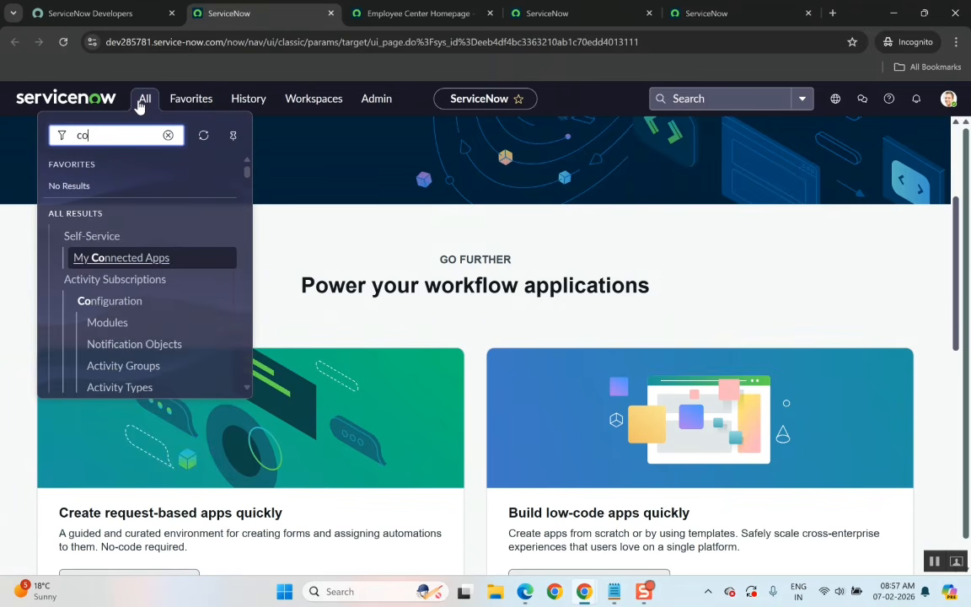
pyautogui.write('e')
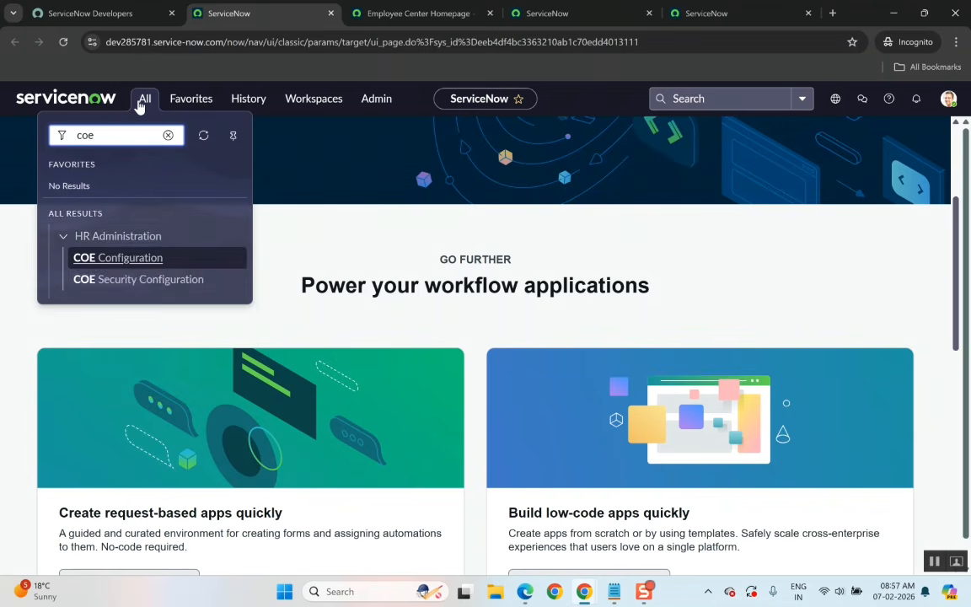
pyautogui.rightClick(152, 266)
pyautogui.press('Escape')
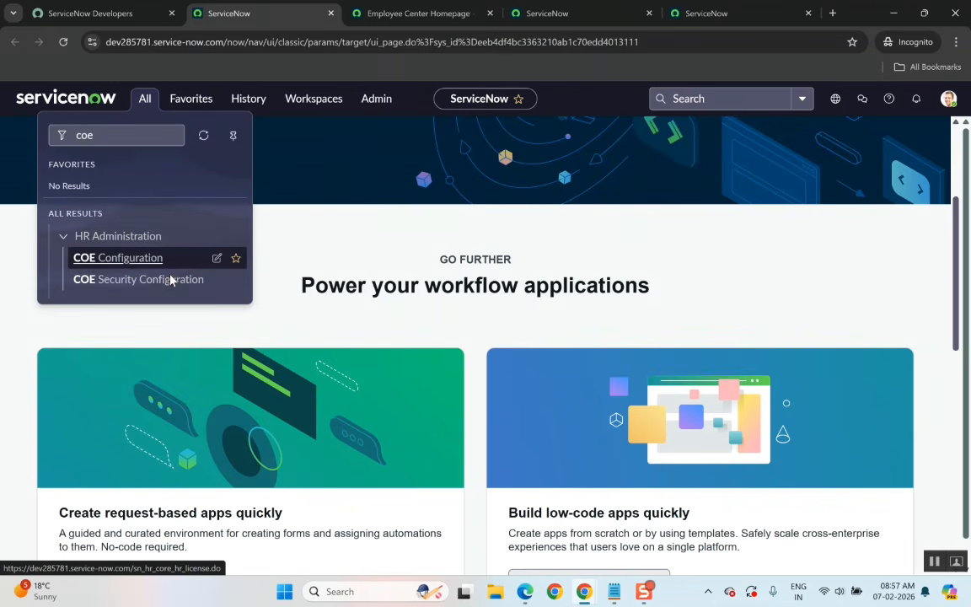
pyautogui.keyDown('ctrl'); pyautogui.click(135, 258); pyautogui.keyUp('ctrl')
pyautogui.click(735, 14)
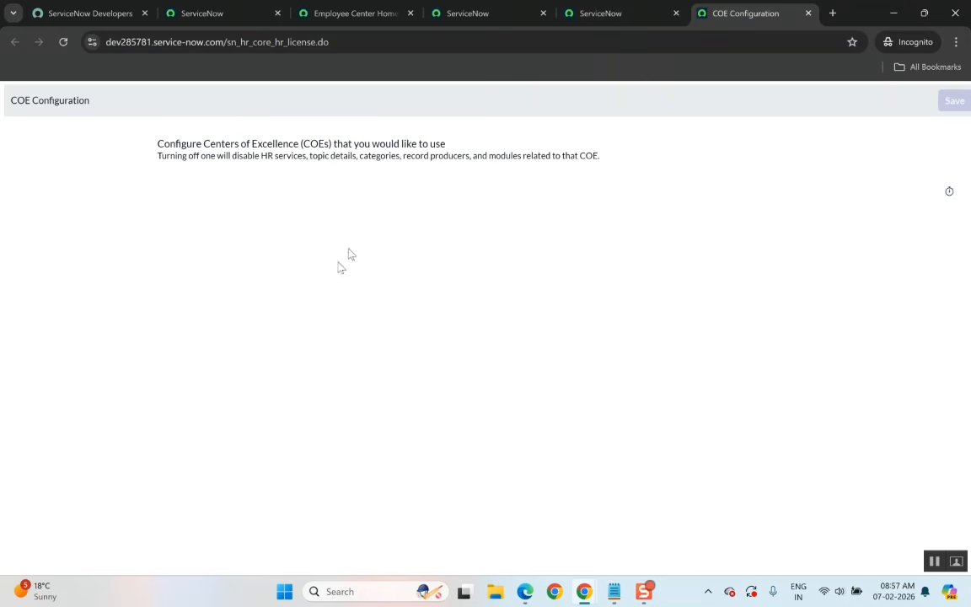
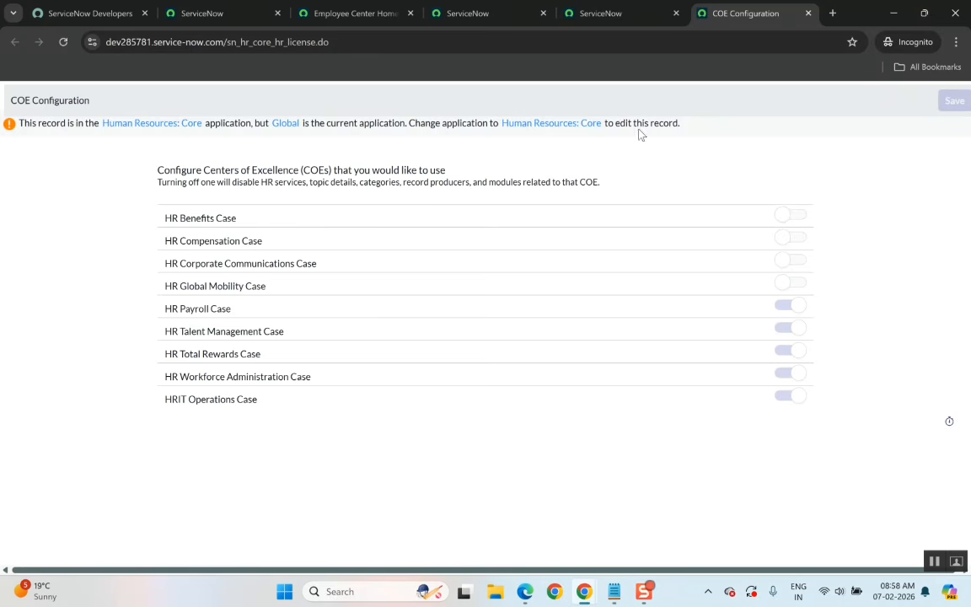
# Return to the case creation form, set the COE to HRIT Operations Case and browse its HR service options.
pyautogui.click(646, 15)
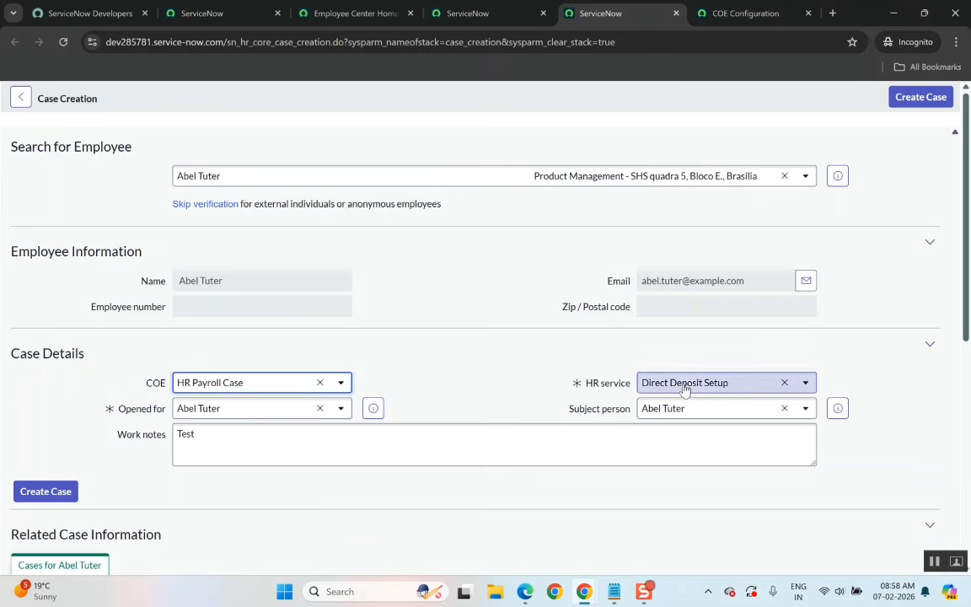
pyautogui.click(341, 384)
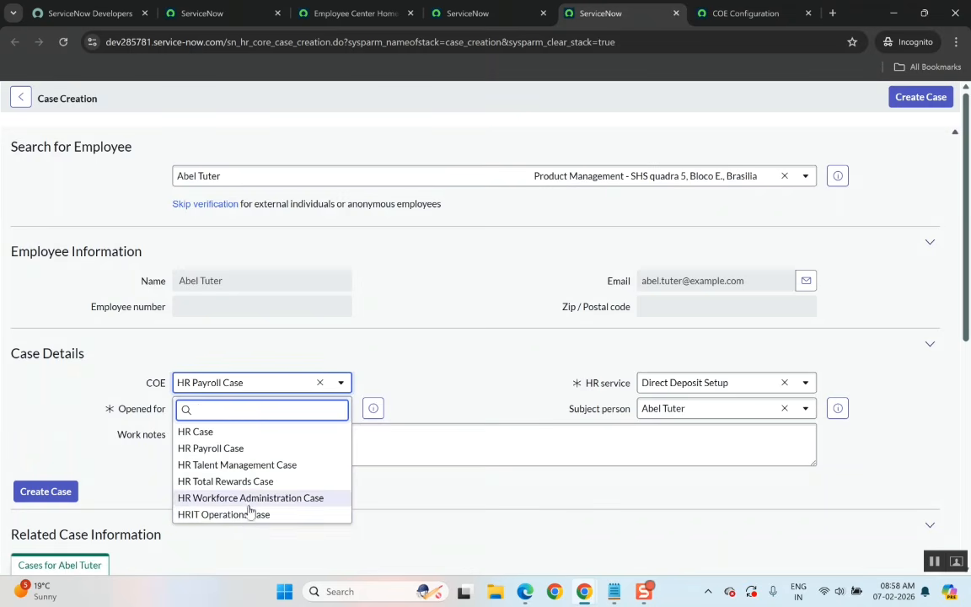
pyautogui.click(243, 516)
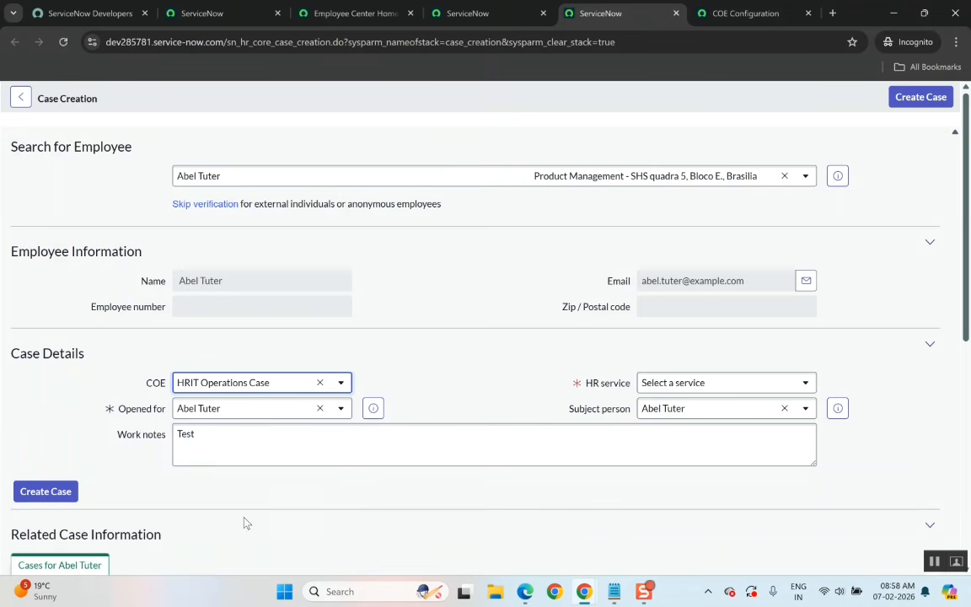
pyautogui.click(730, 382)
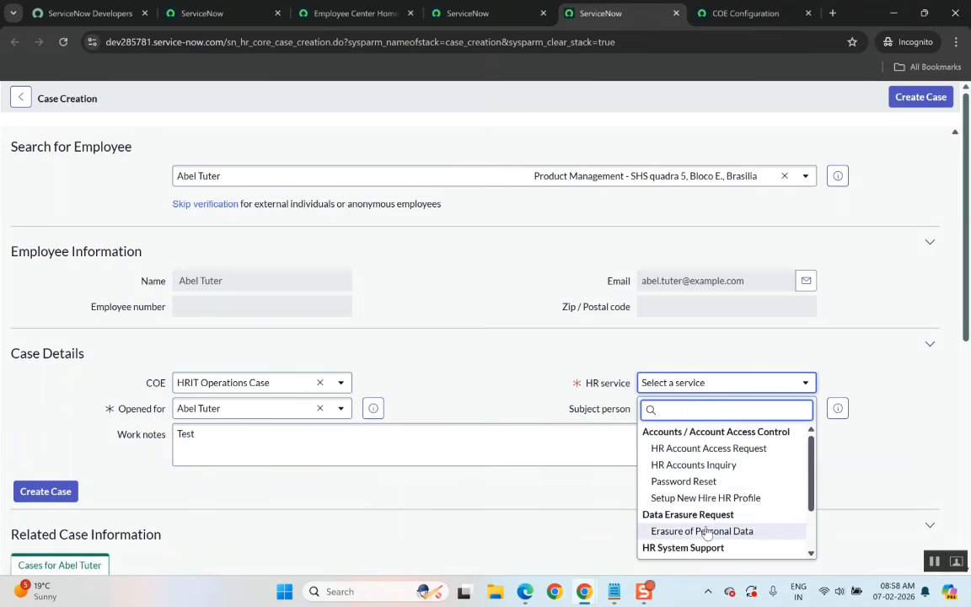
pyautogui.scroll(-2, 711, 527)
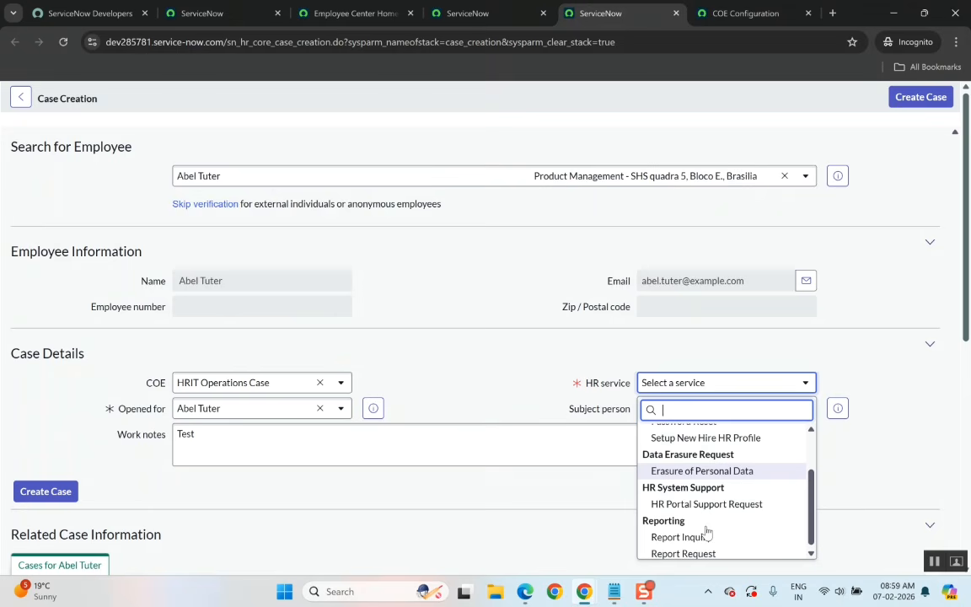
# Glance at the other ServiceNow and COE Configuration tabs and come back to the open HR service list.
pyautogui.click(238, 20)
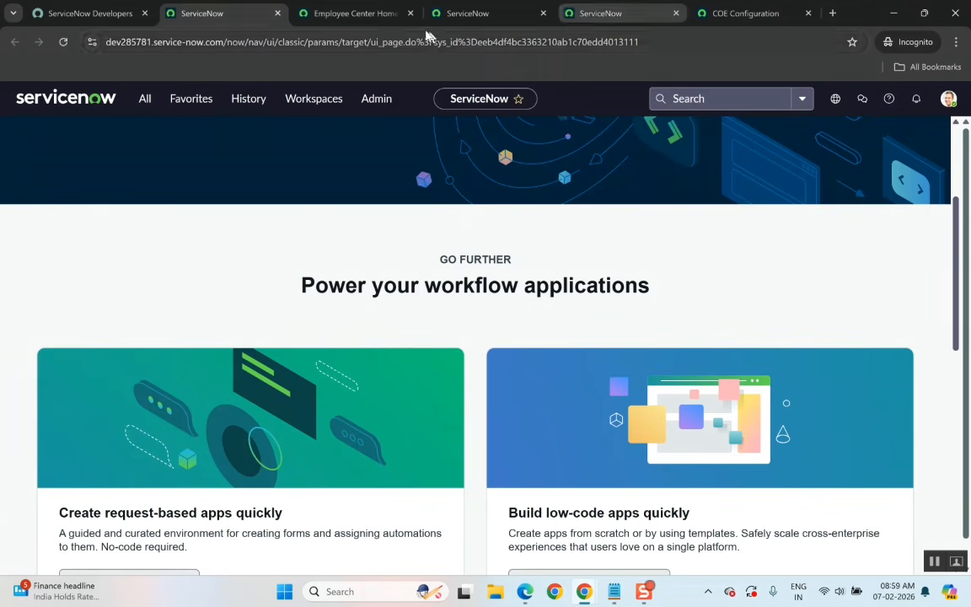
pyautogui.click(737, 12)
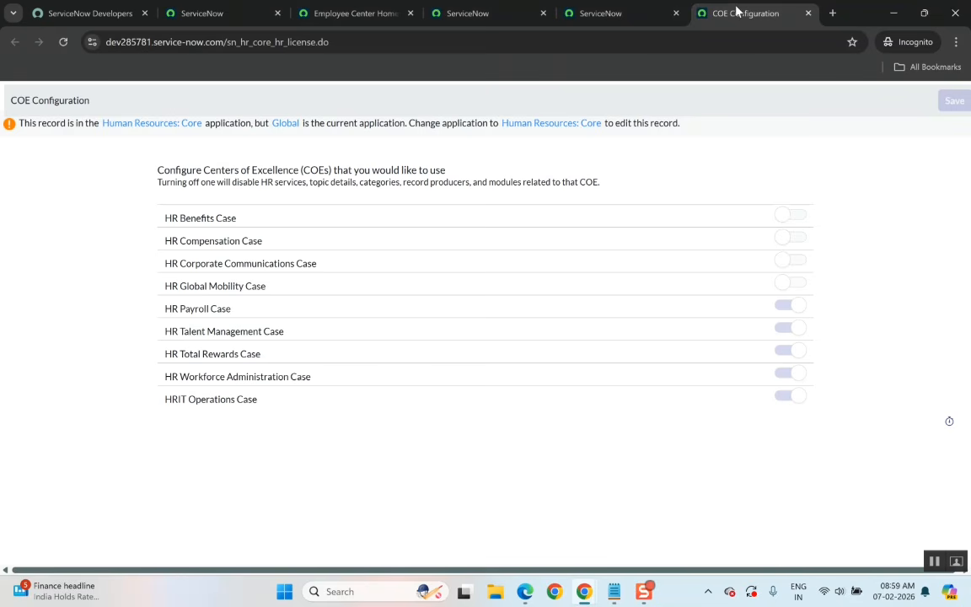
pyautogui.click(624, 11)
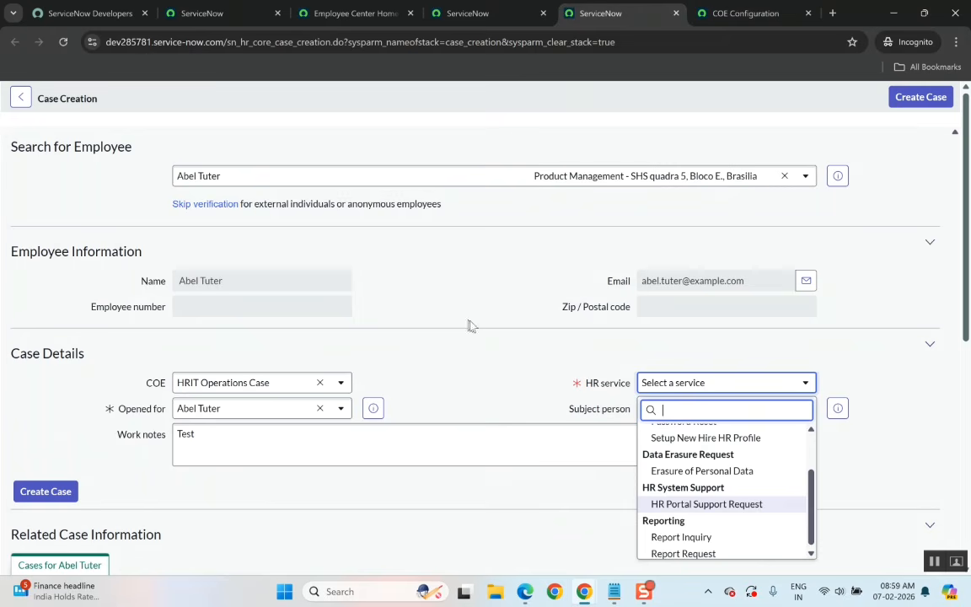
pyautogui.scroll(1, 644, 462)
pyautogui.scroll(-1, 710, 529)
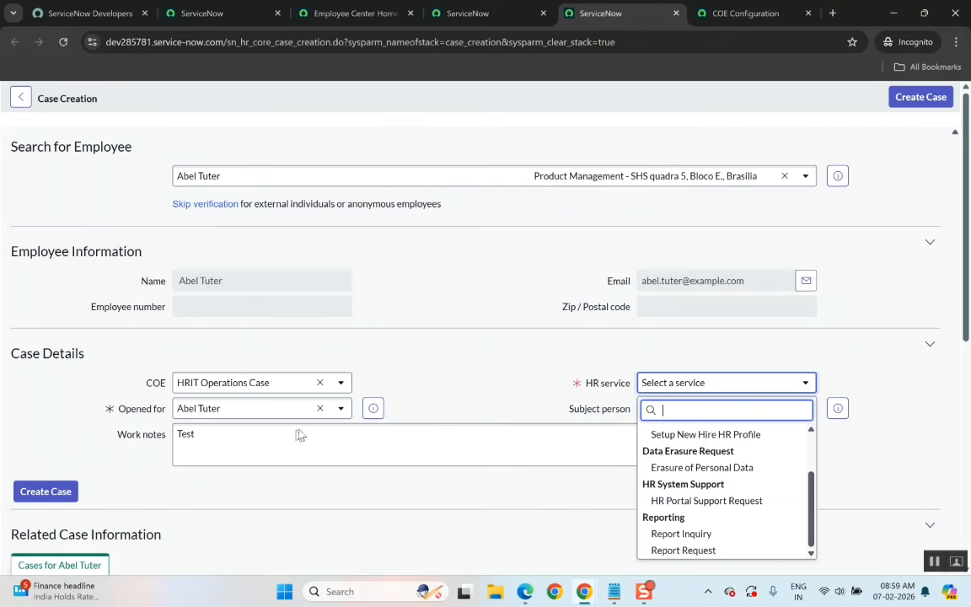
# Try to create the HRIT Operations case with the HR service set to Password Reset.
pyautogui.click(243, 390)
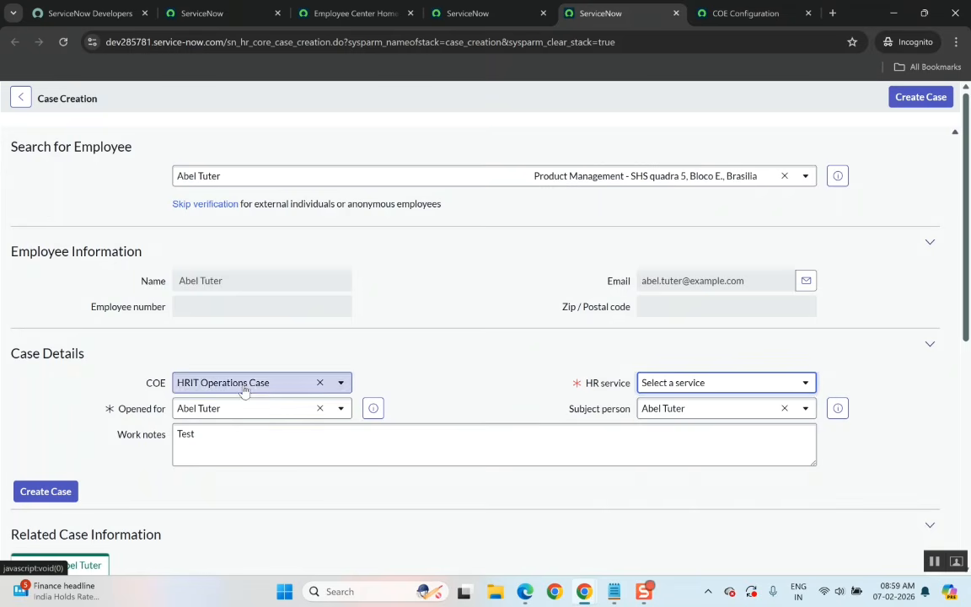
pyautogui.click(244, 389)
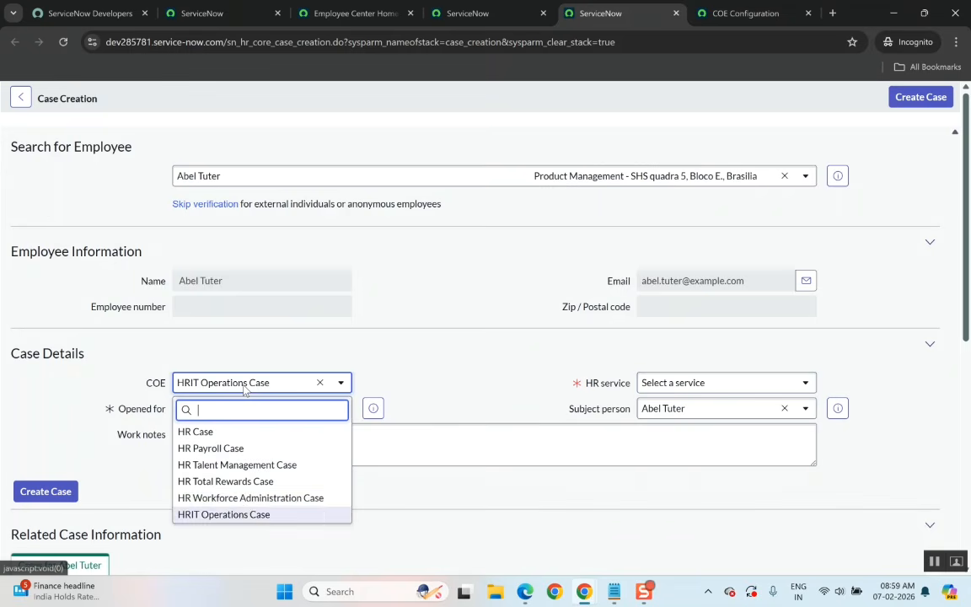
pyautogui.click(242, 517)
pyautogui.click(759, 382)
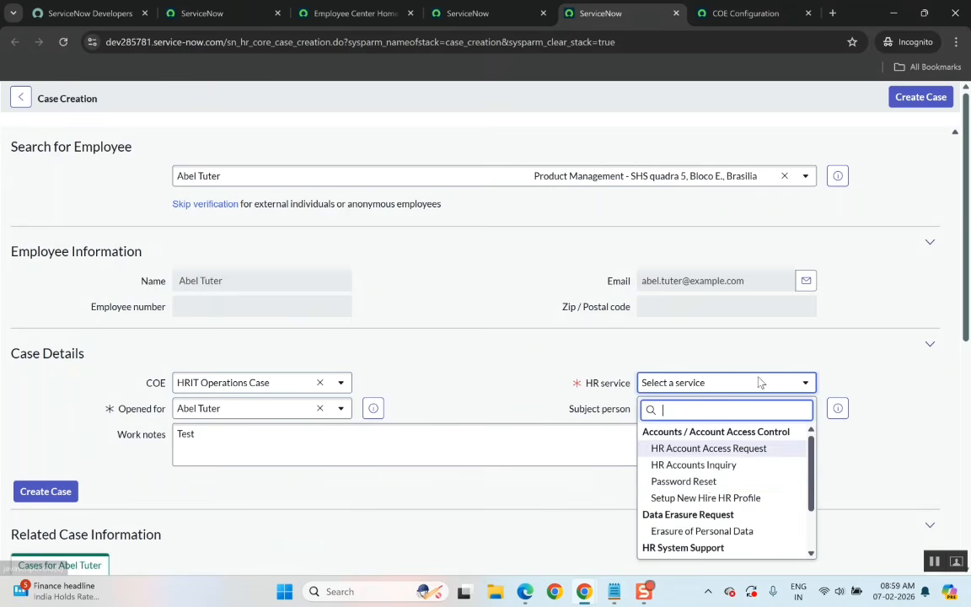
pyautogui.click(689, 481)
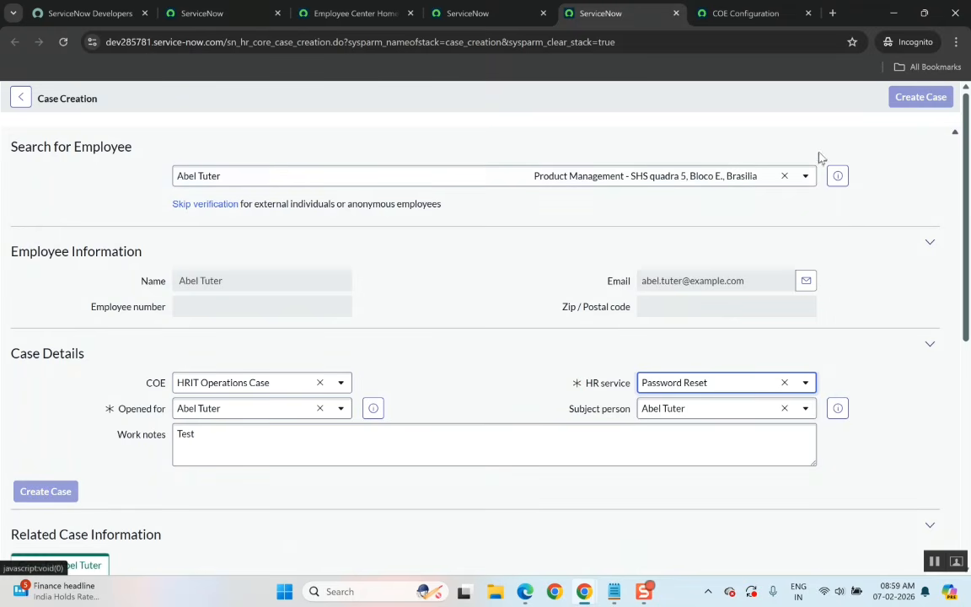
pyautogui.click(901, 100)
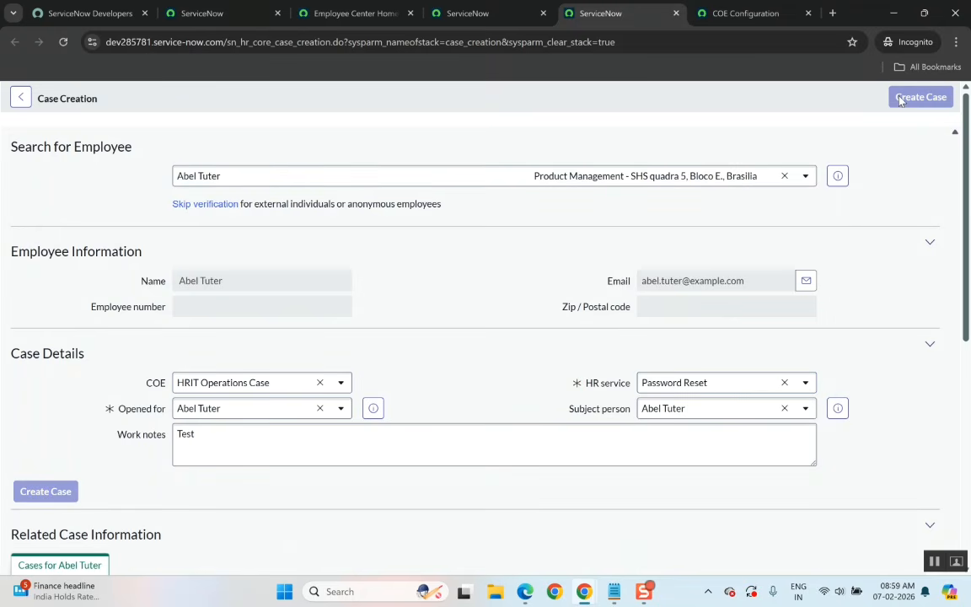
# Set the HR service to Erasure of Personal Data and create the case.
pyautogui.click(683, 389)
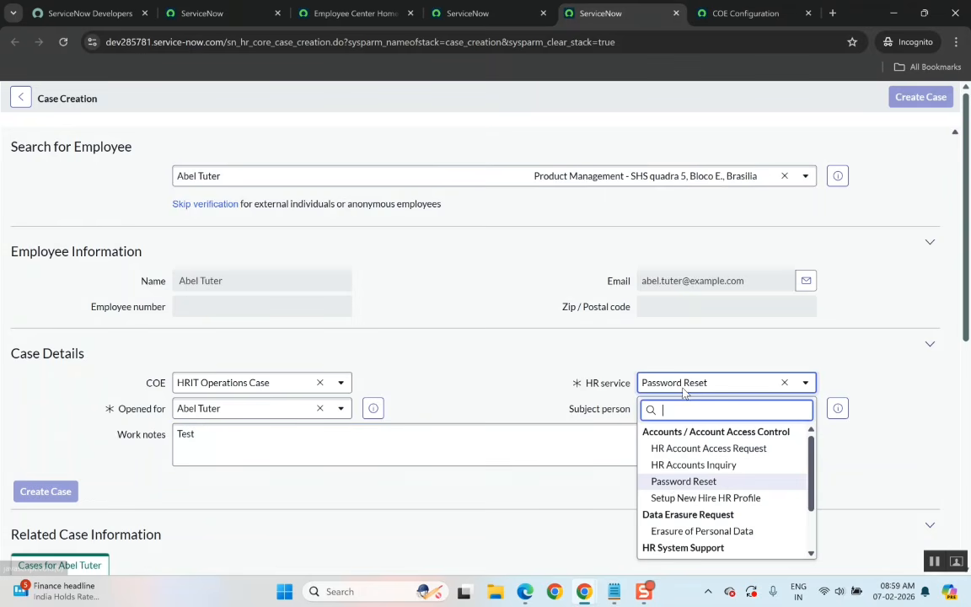
pyautogui.click(670, 530)
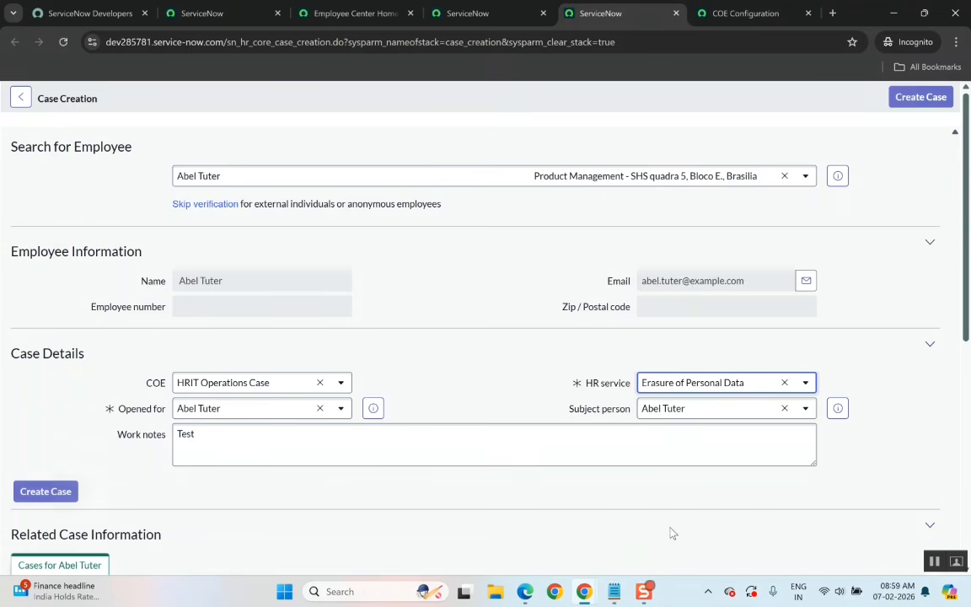
pyautogui.click(924, 99)
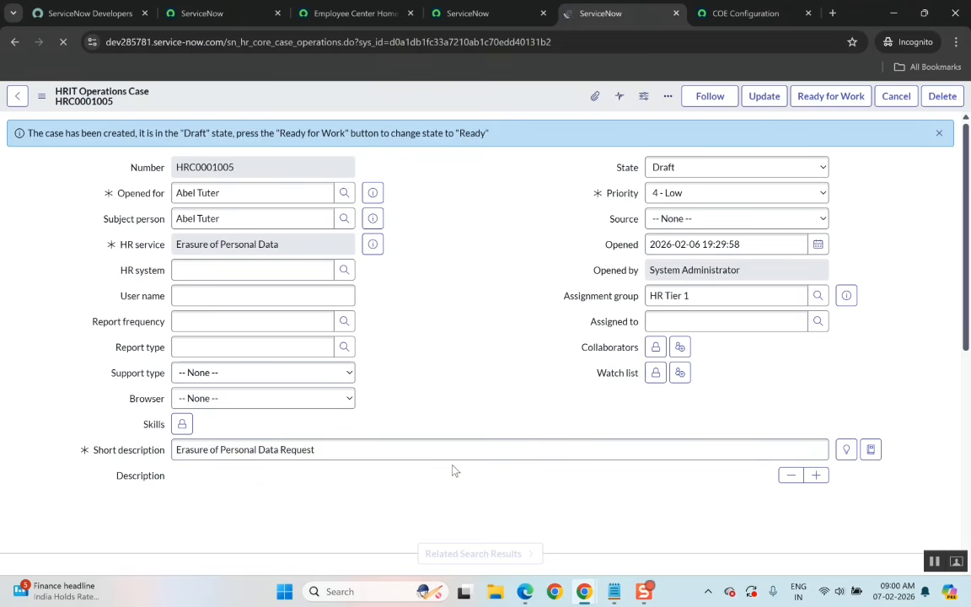
# Scroll through the new HRIT Operations case record to review its fields, checklist and related lists.
pyautogui.scroll(-6, 453, 469)
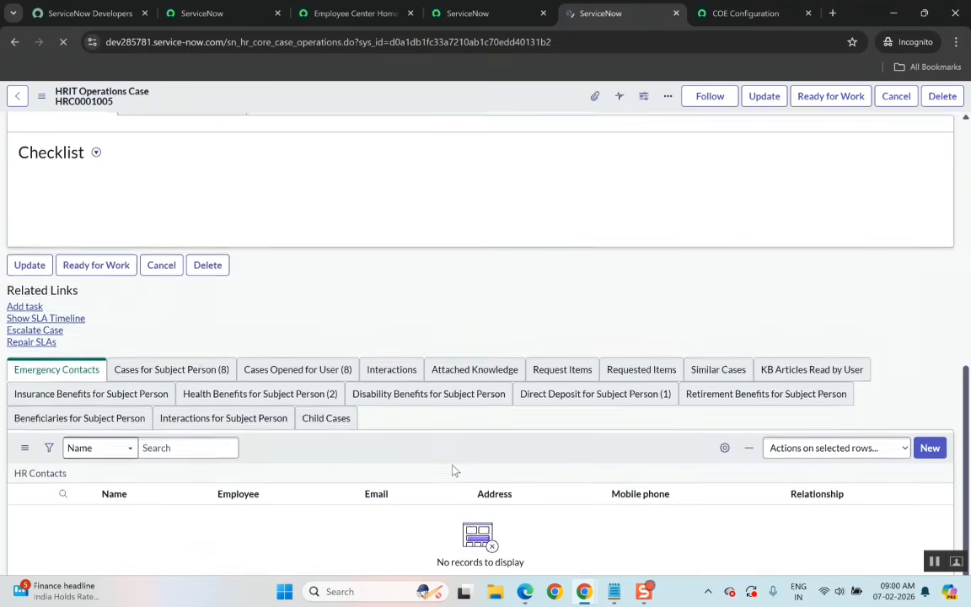
pyautogui.scroll(7, 453, 469)
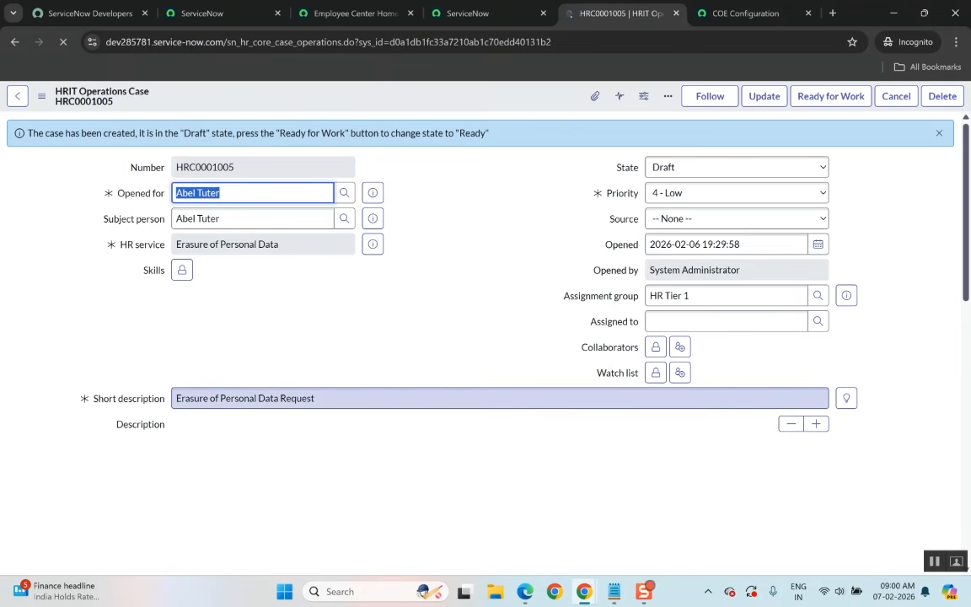
pyautogui.scroll(-4, 394, 377)
pyautogui.scroll(-4, 394, 377)
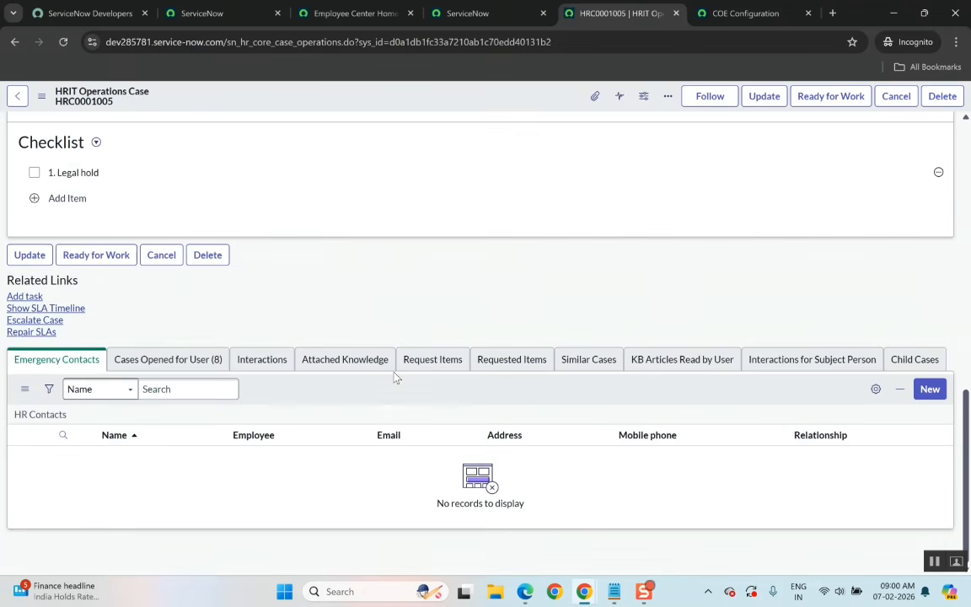
pyautogui.scroll(10, 394, 377)
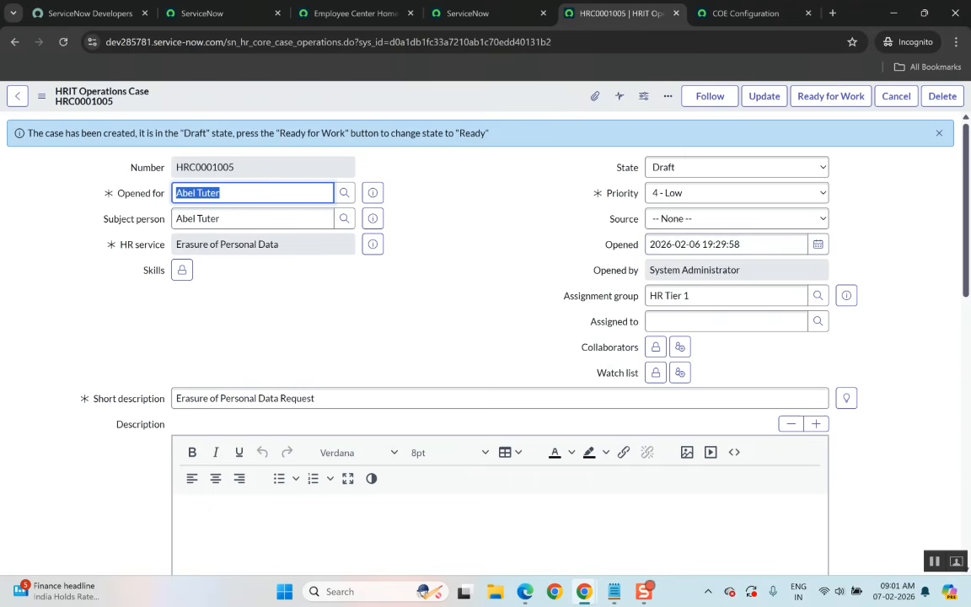
pyautogui.moveTo(137, 200)
pyautogui.moveTo(583, 591)
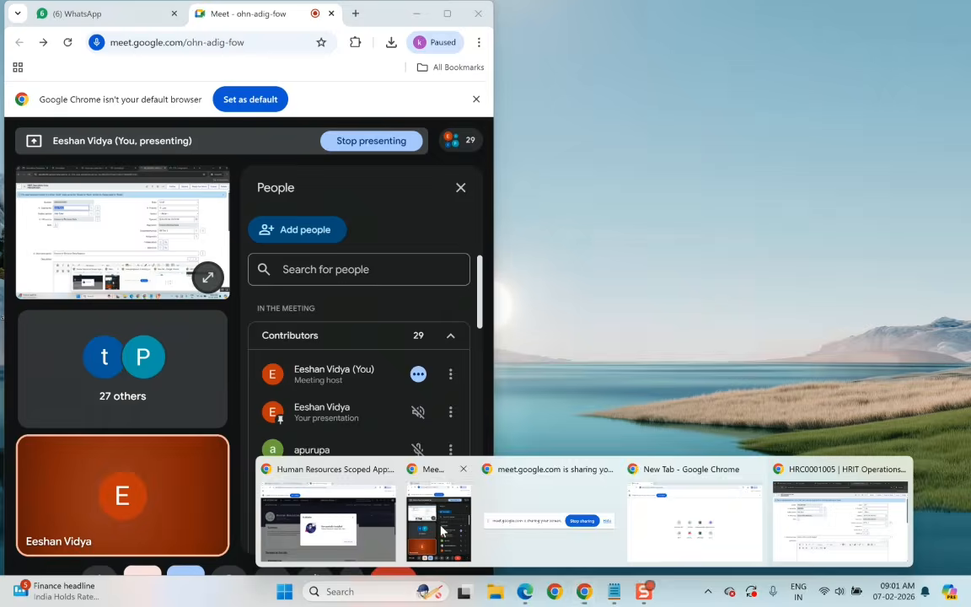
pyautogui.click(440, 524)
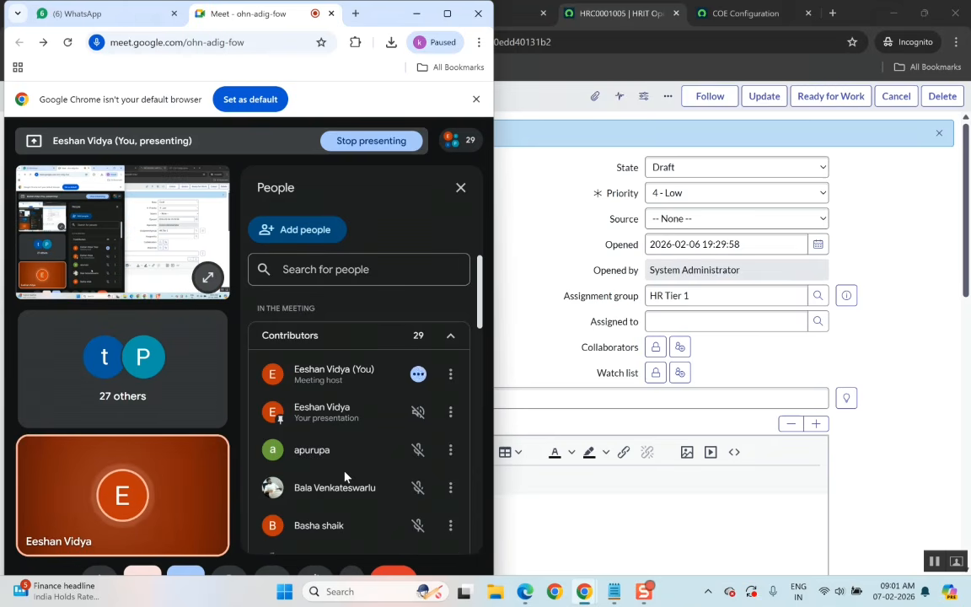
pyautogui.hotkey('alt', 'Tab')
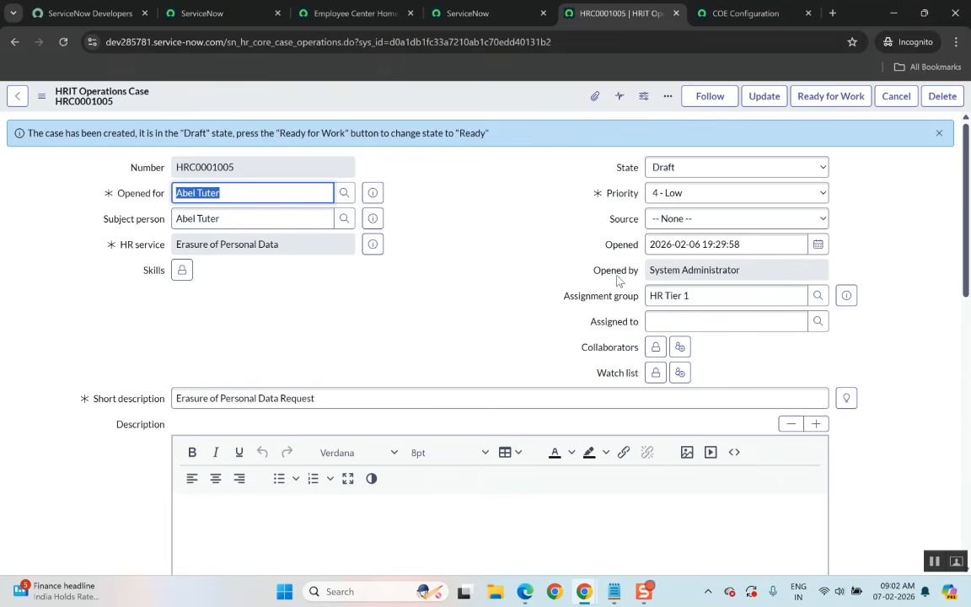
# Select the case table name sn_hr_core_case_operations in the address bar.
pyautogui.click(687, 275)
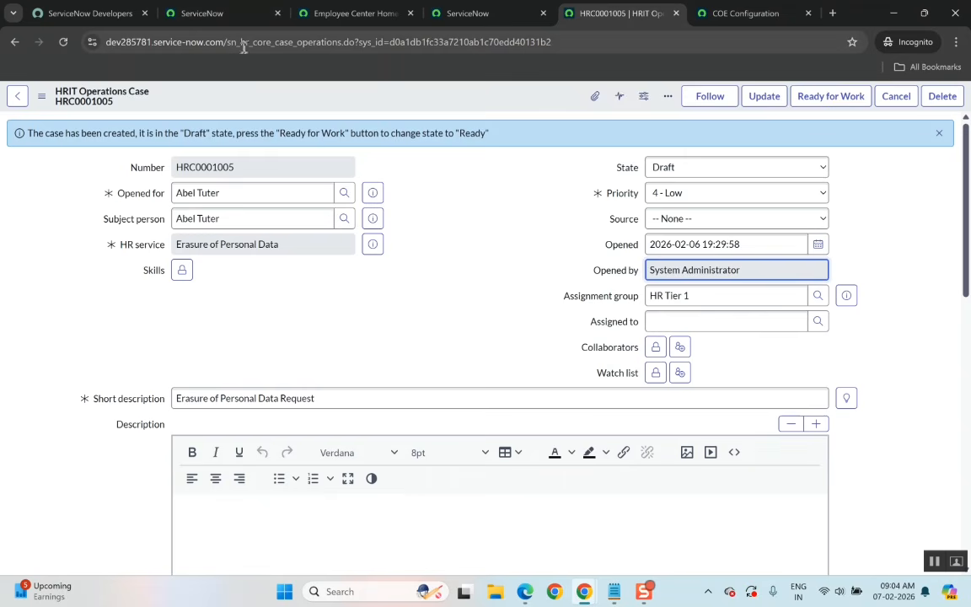
pyautogui.doubleClick(285, 44)
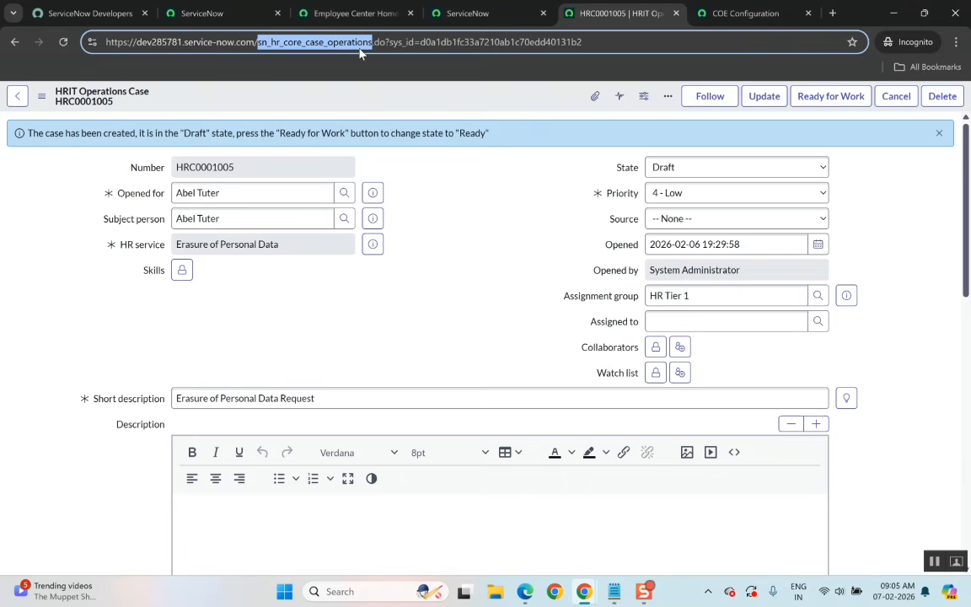
# Switch to Notepad and add a dashed separator line below Case Overview in the class notes.
pyautogui.click(615, 591)
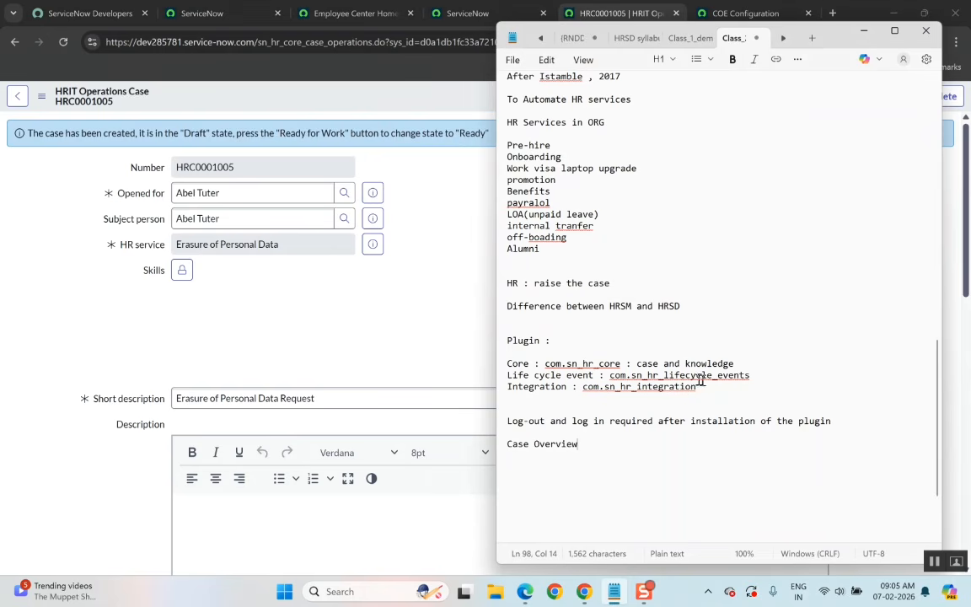
pyautogui.moveTo(750, 375); pyautogui.dragTo(610, 375)
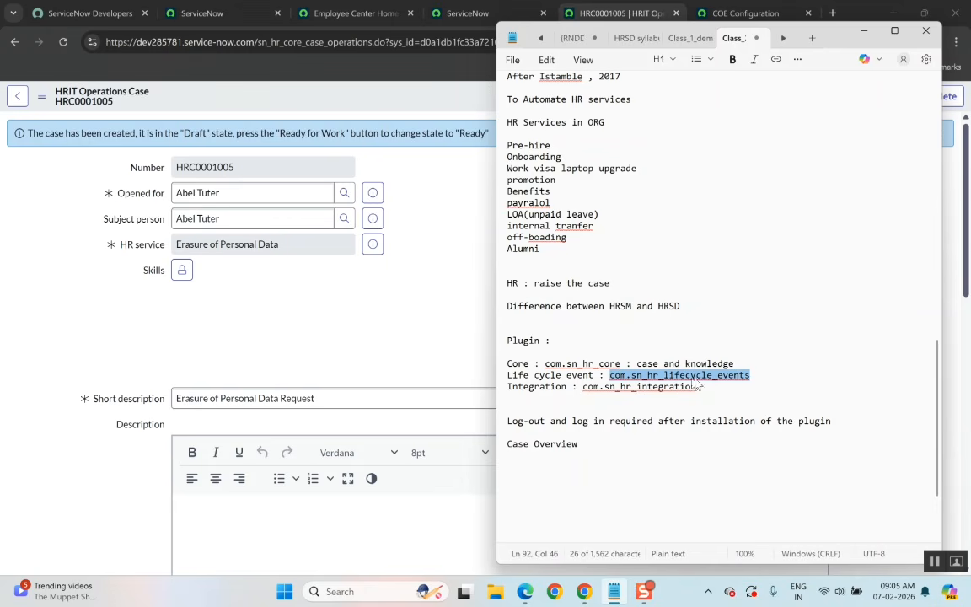
pyautogui.press('Right')
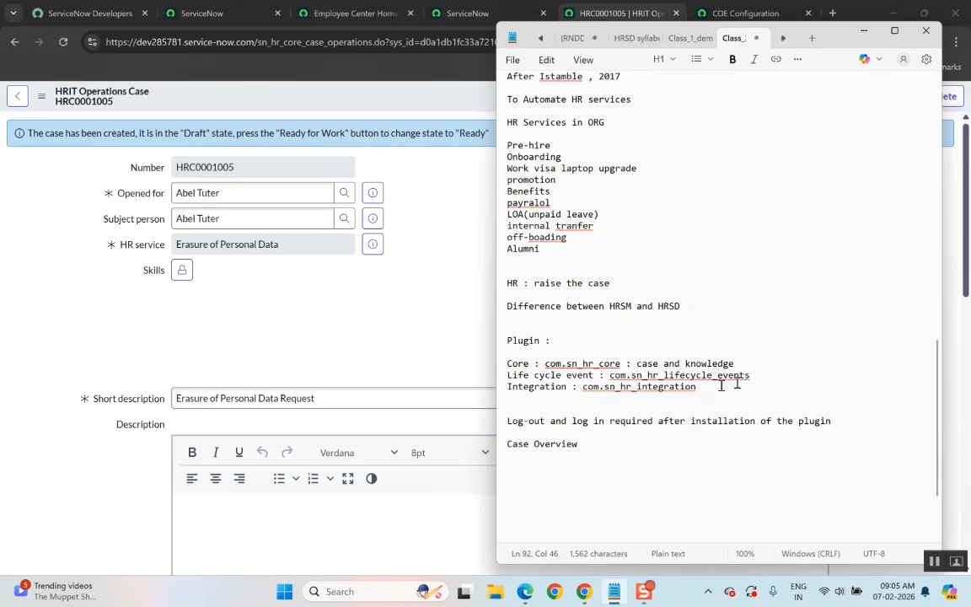
pyautogui.click(584, 448)
pyautogui.press('Return')
pyautogui.press('Return')
pyautogui.press('Return')
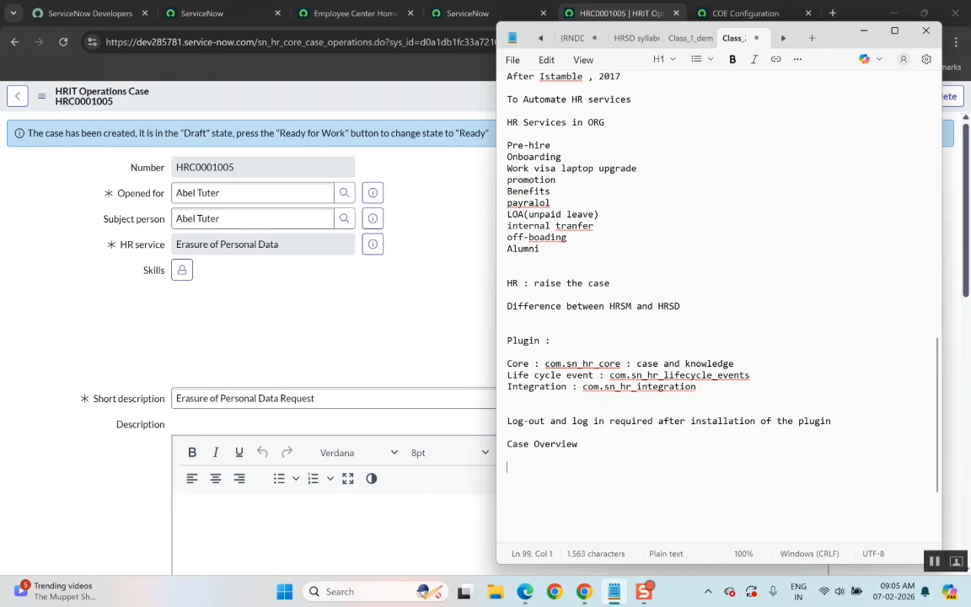
pyautogui.write('---------------')
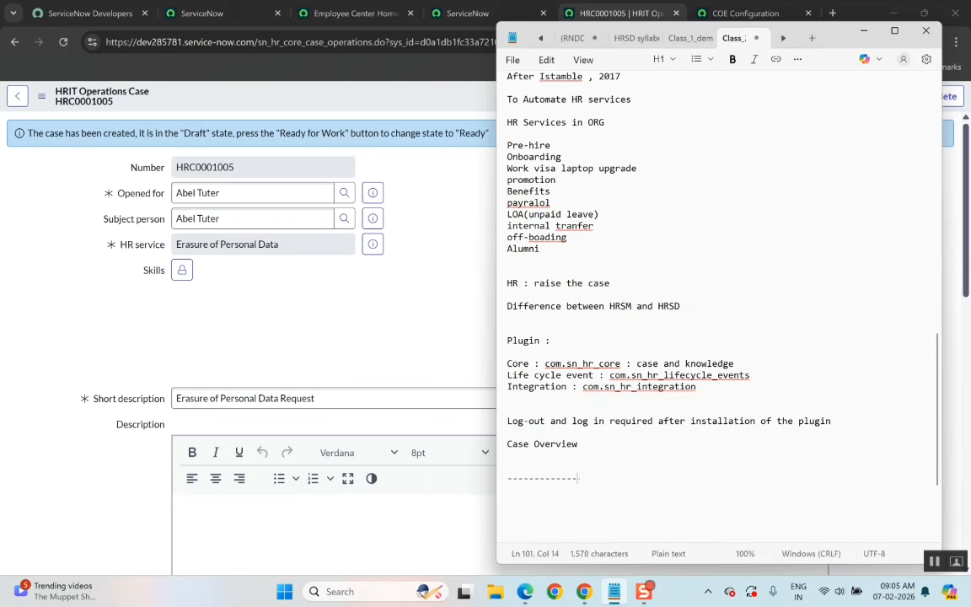
pyautogui.write('-------------------------------------')
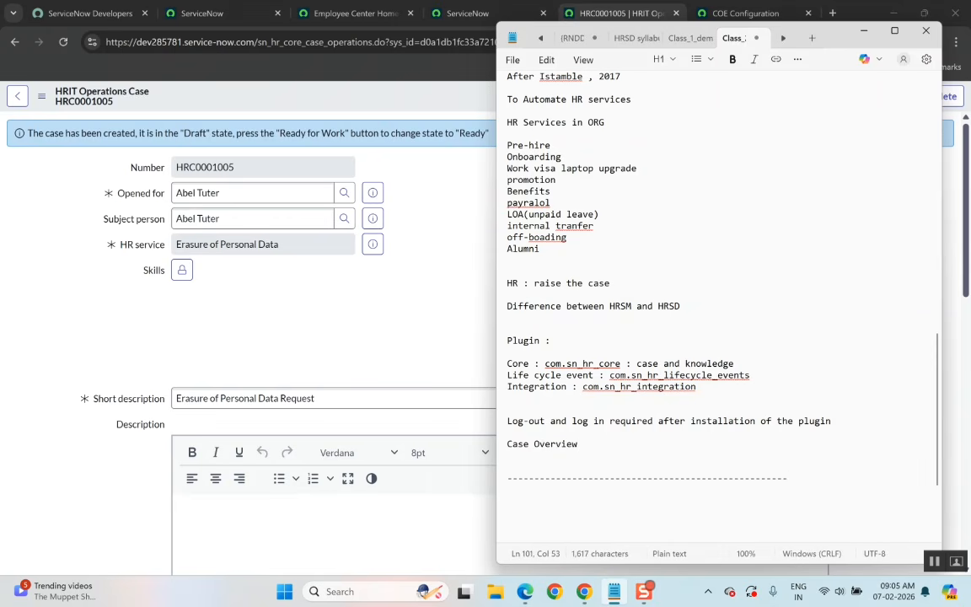
# Open and close the HR Profile preview for the case's Opened for employee.
pyautogui.click(378, 297)
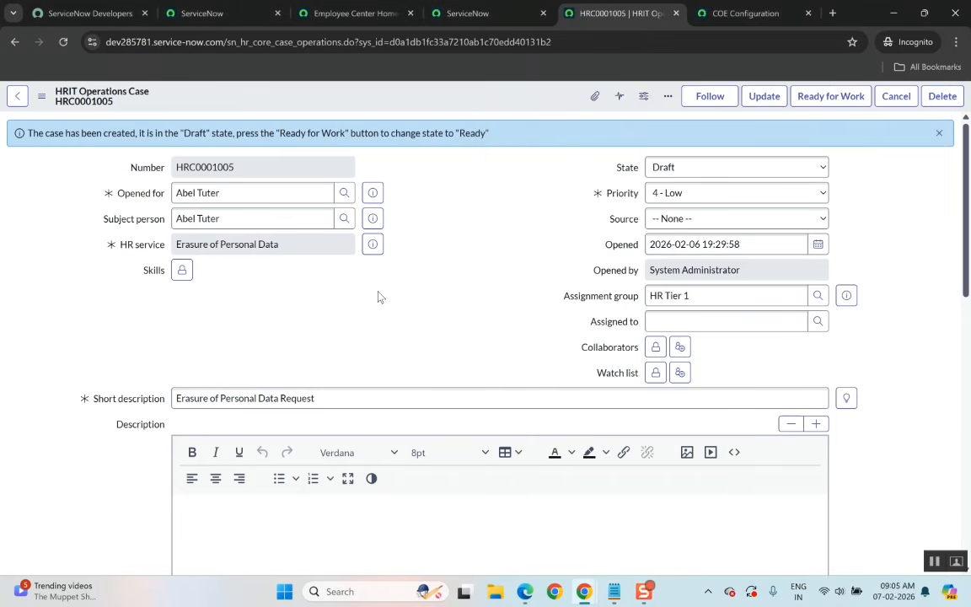
pyautogui.rightClick(373, 192)
pyautogui.click(307, 254)
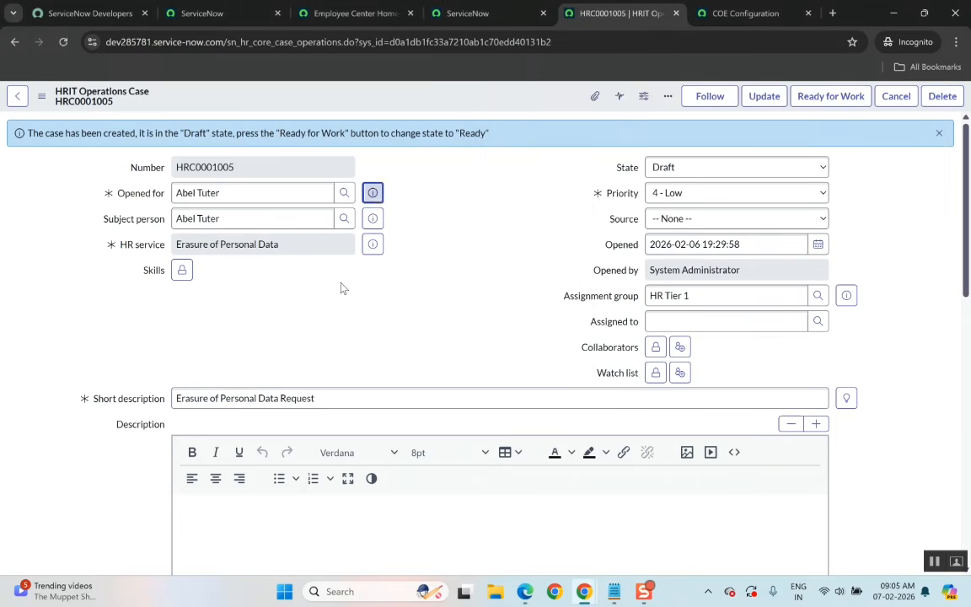
pyautogui.click(372, 193)
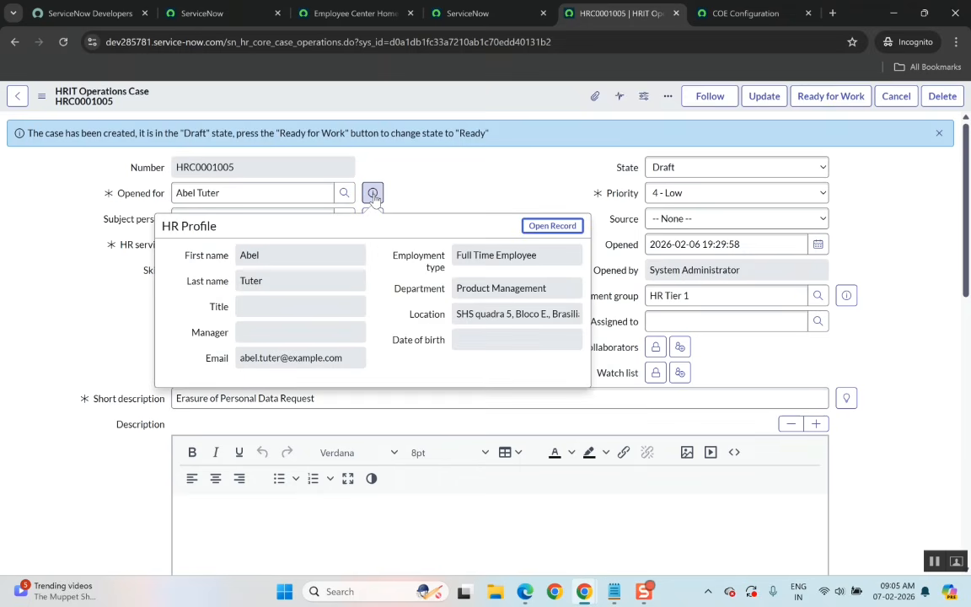
pyautogui.click(449, 198)
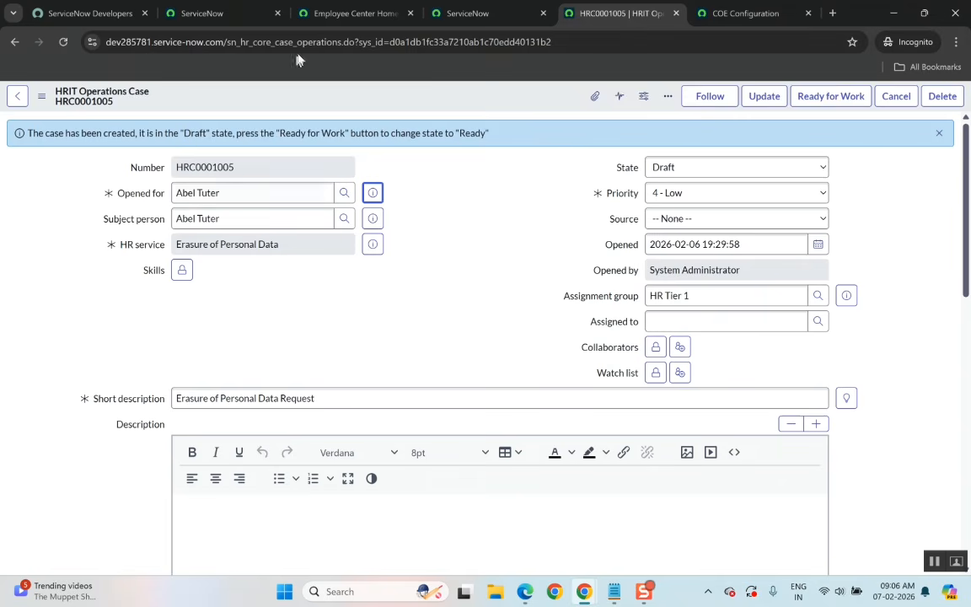
pyautogui.click(350, 14)
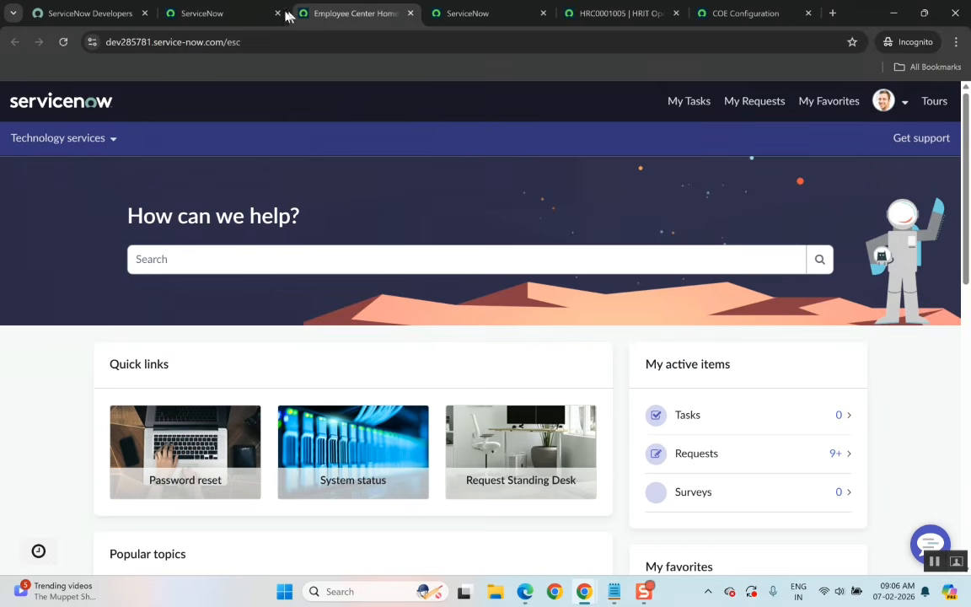
pyautogui.click(218, 13)
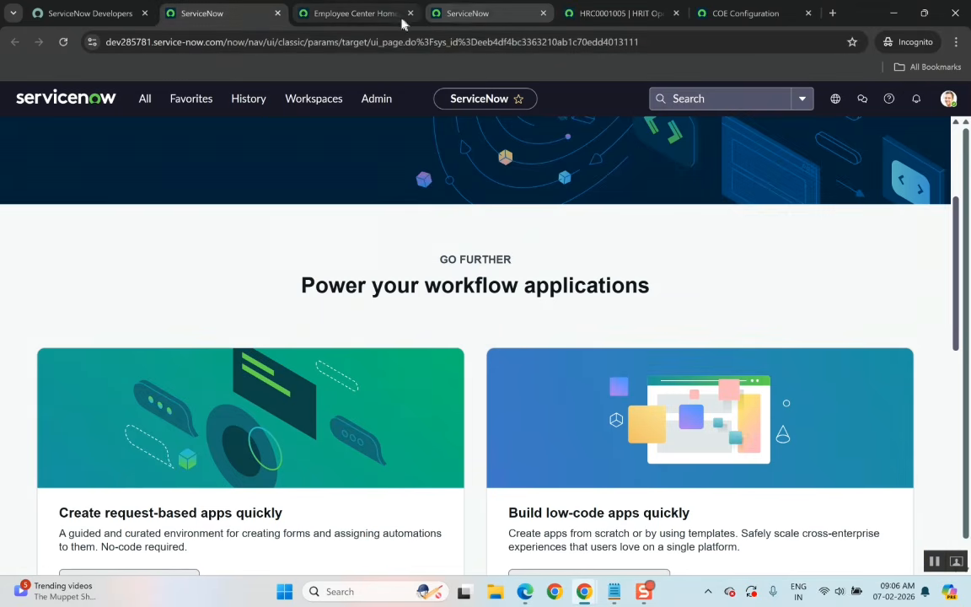
pyautogui.click(457, 14)
pyautogui.click(349, 13)
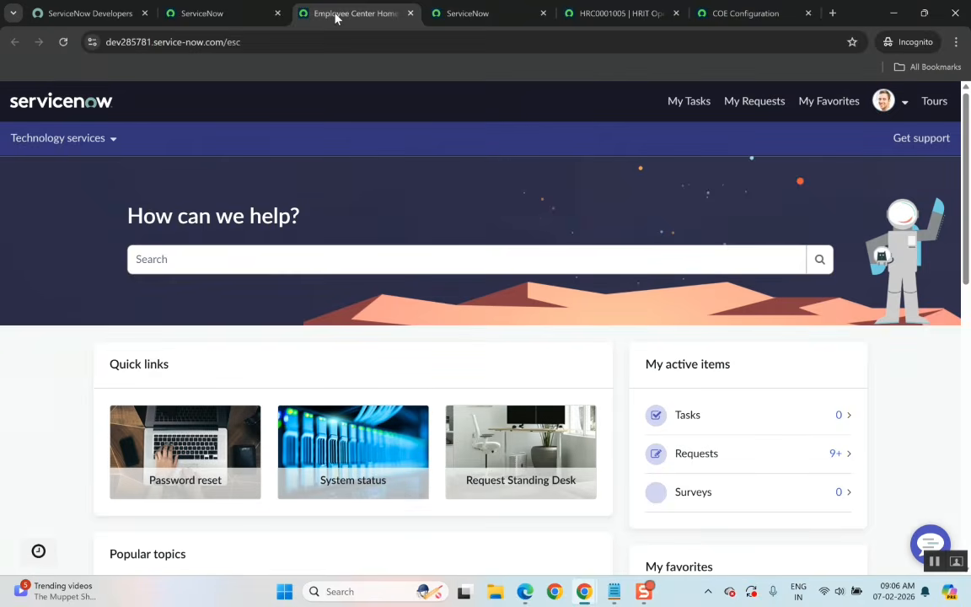
pyautogui.click(590, 11)
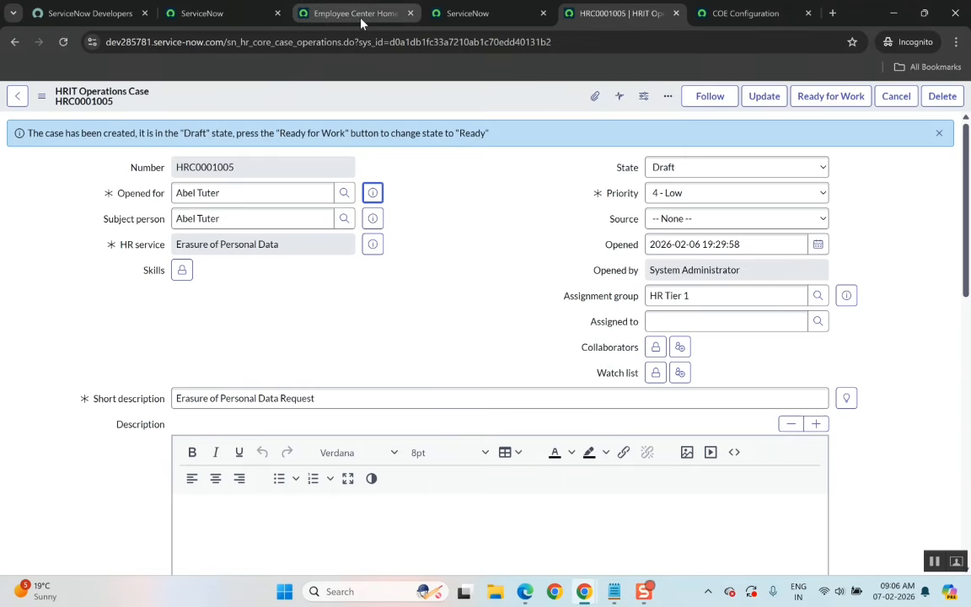
pyautogui.click(493, 95)
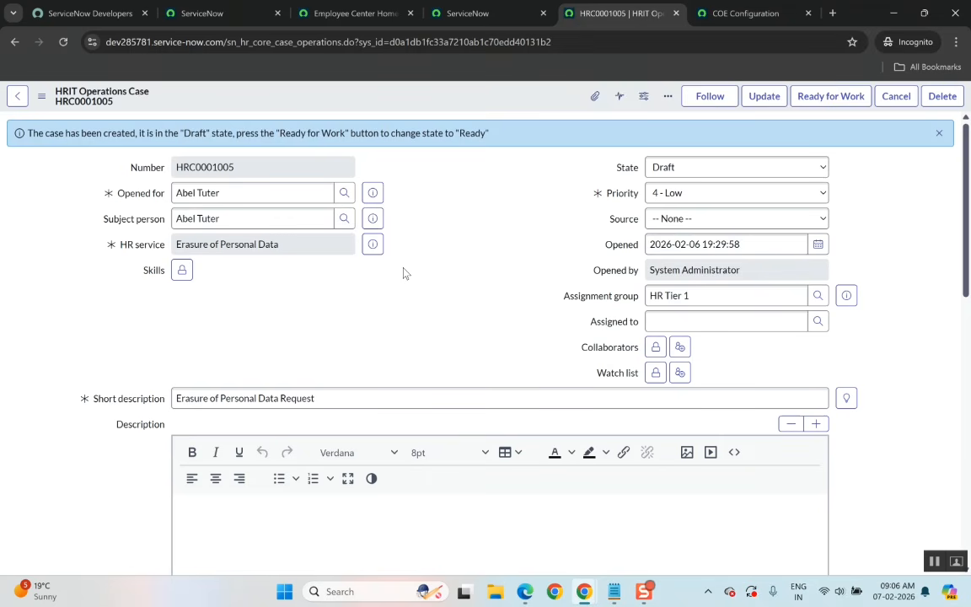
pyautogui.scroll(-1, 433, 301)
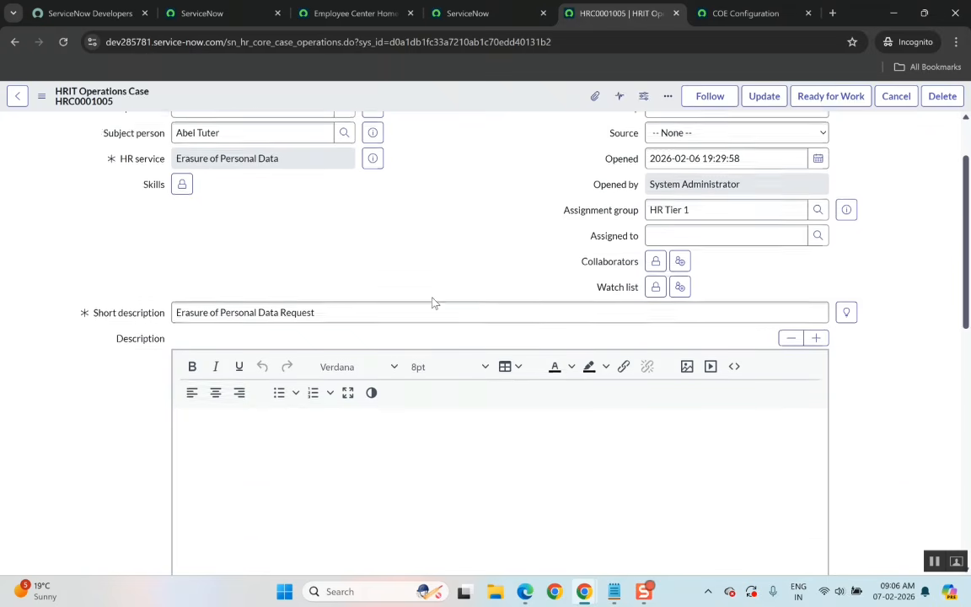
pyautogui.scroll(1, 433, 301)
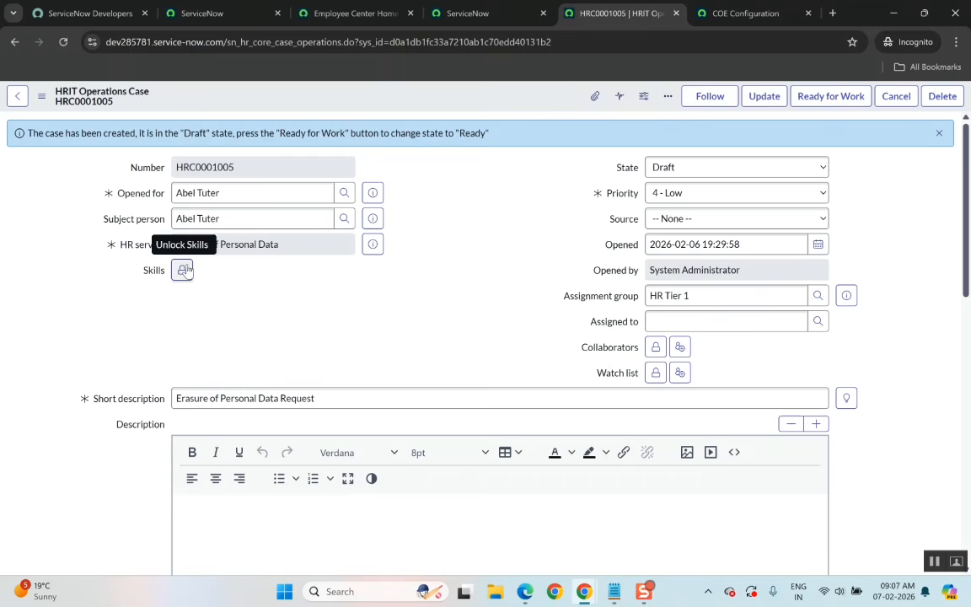
pyautogui.click(683, 179)
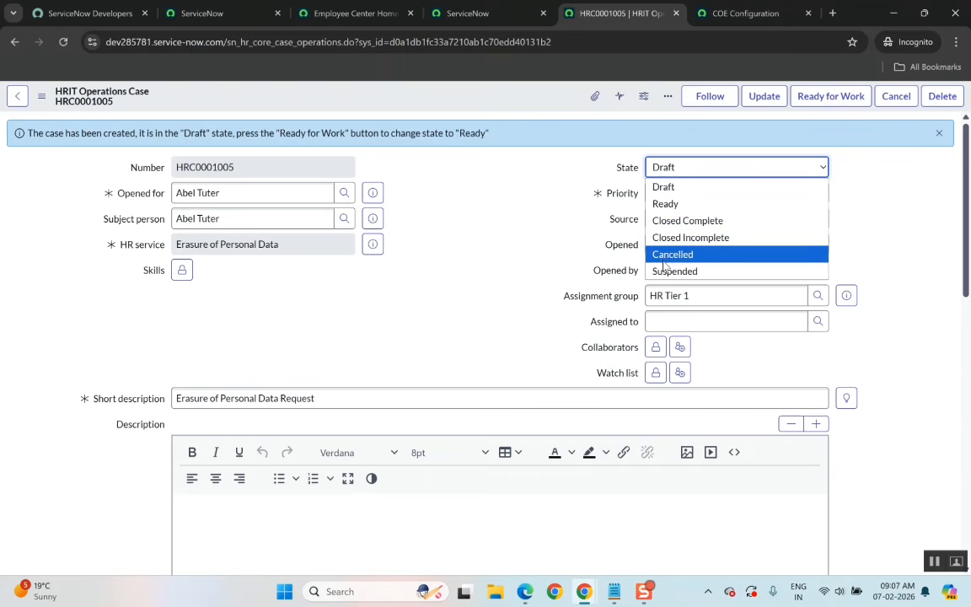
pyautogui.press('Escape')
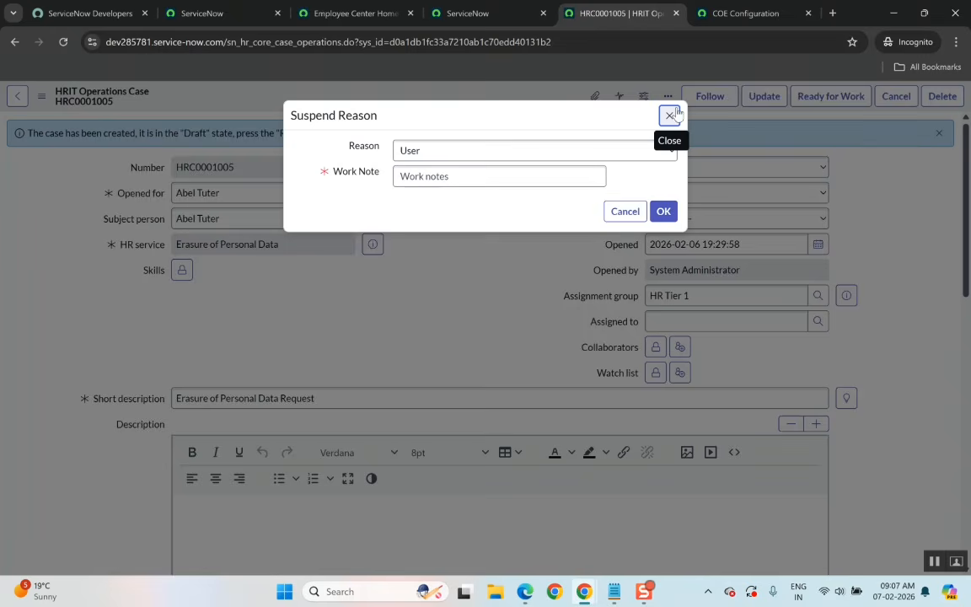
pyautogui.click(670, 115)
pyautogui.click(670, 164)
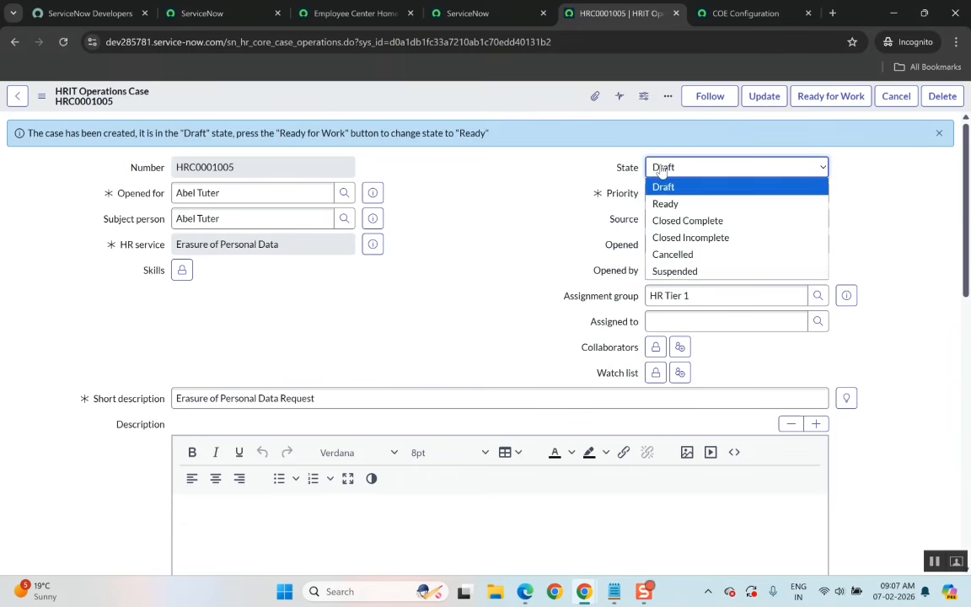
pyautogui.click(674, 270)
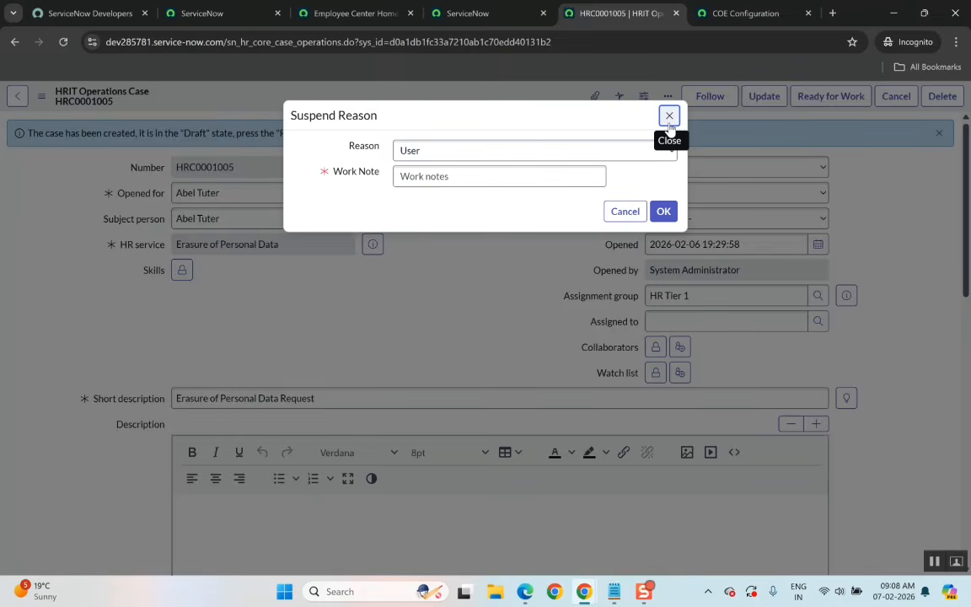
pyautogui.click(662, 213)
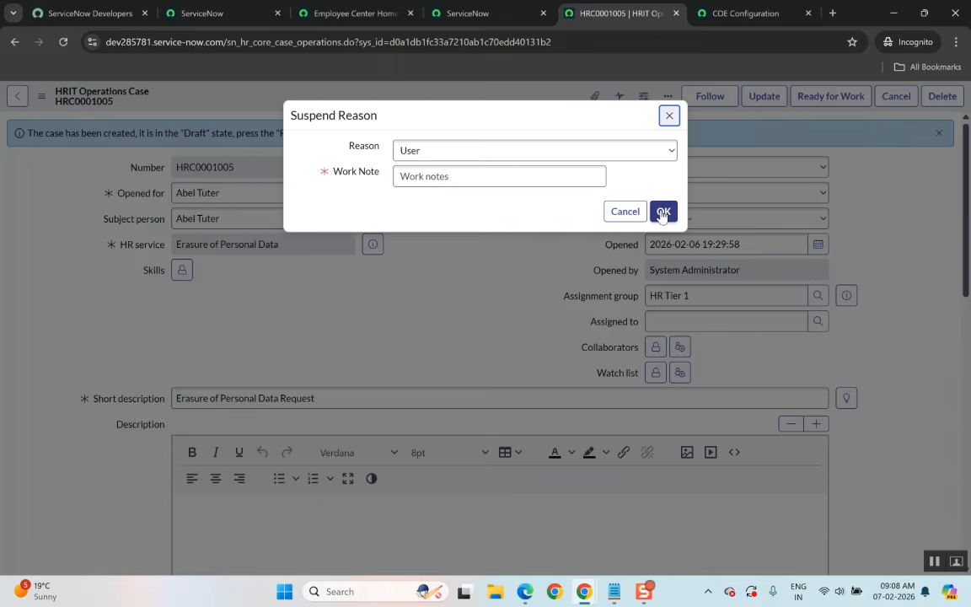
pyautogui.click(670, 116)
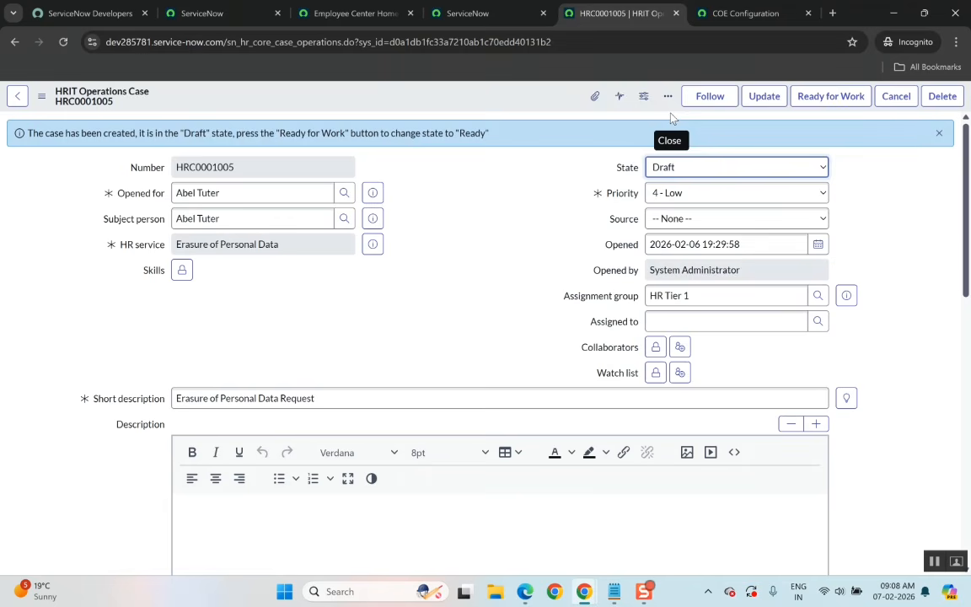
# Set the case state to Ready and mark the case Ready for Work.
pyautogui.click(688, 169)
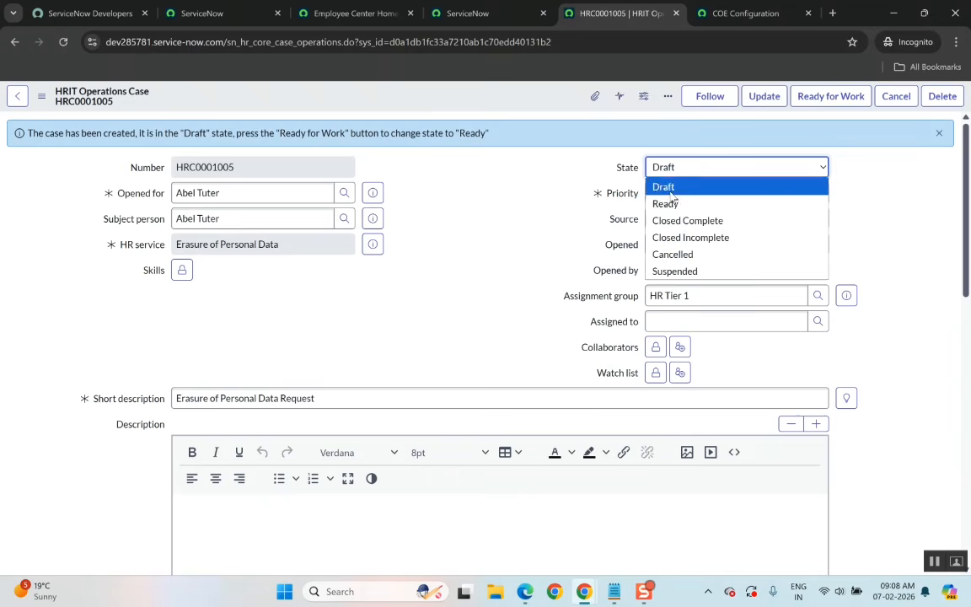
pyautogui.press('Escape')
pyautogui.press('Down')
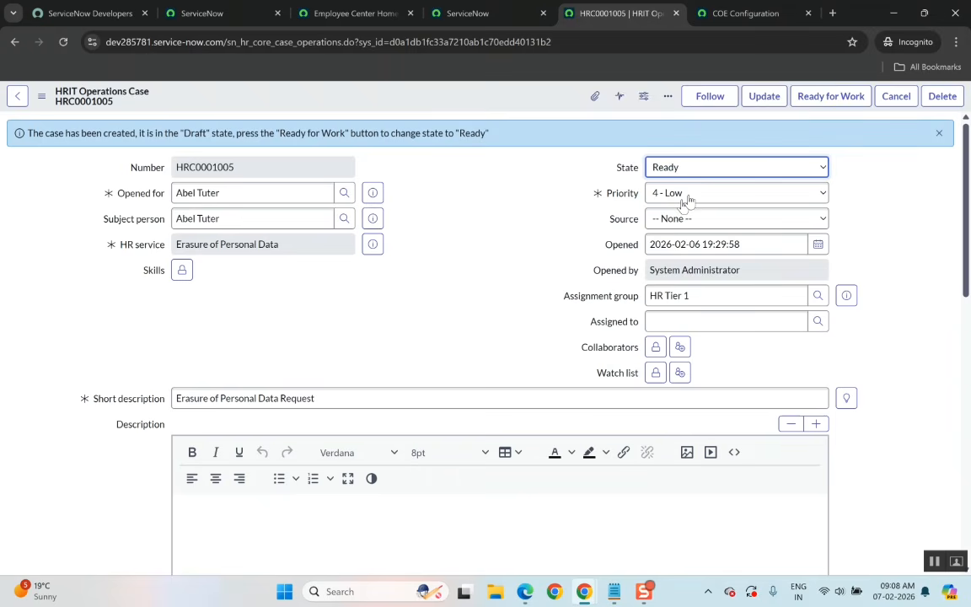
pyautogui.click(814, 99)
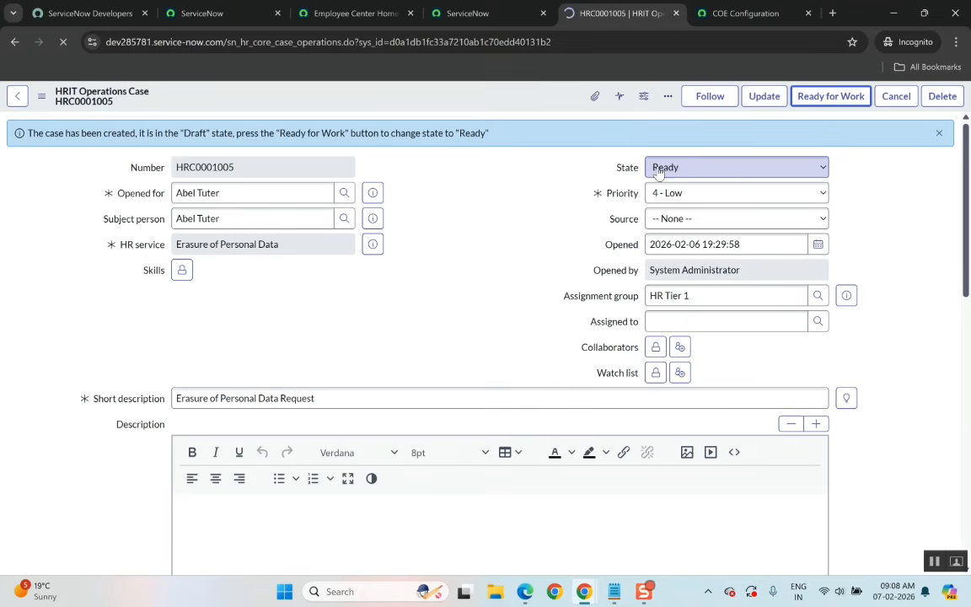
# Change the case state to Work in Progress and save the record.
pyautogui.click(662, 168)
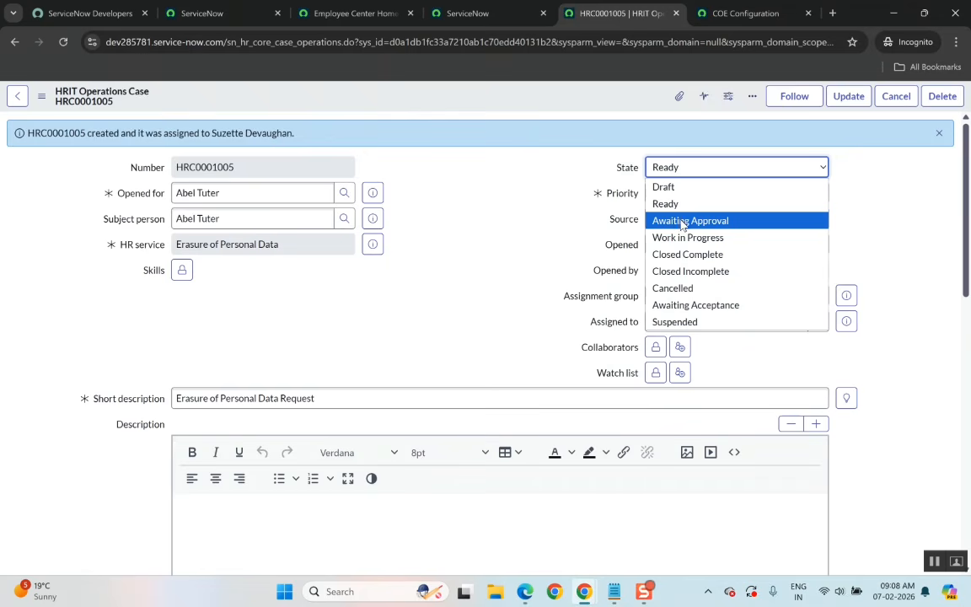
pyautogui.scroll(-10, 846, 305)
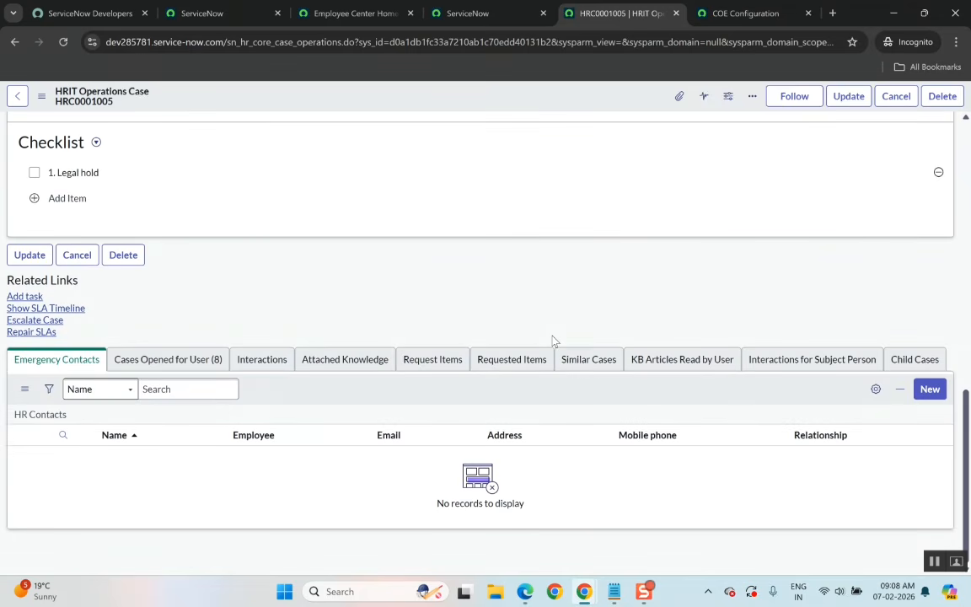
pyautogui.scroll(10, 553, 340)
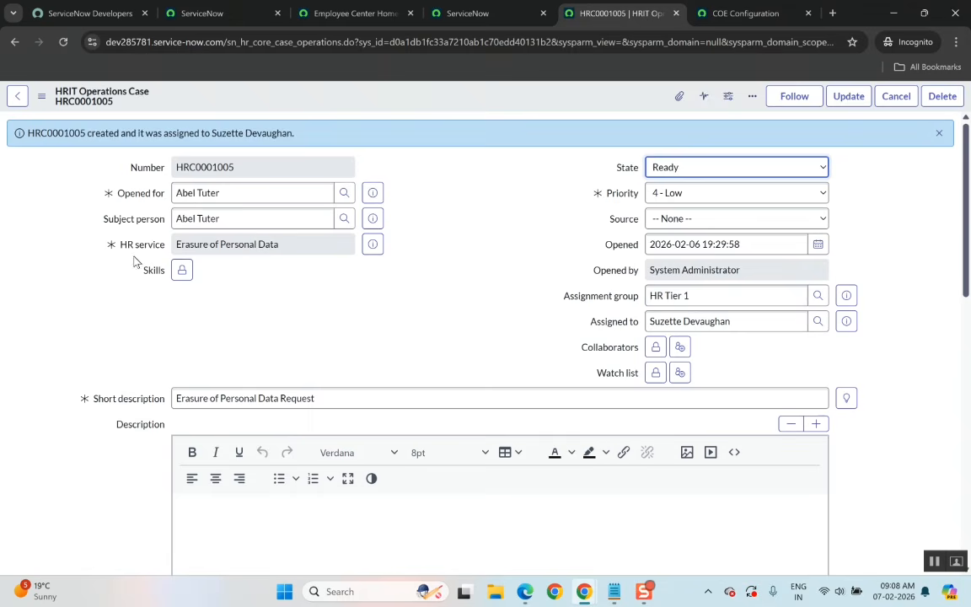
pyautogui.click(667, 174)
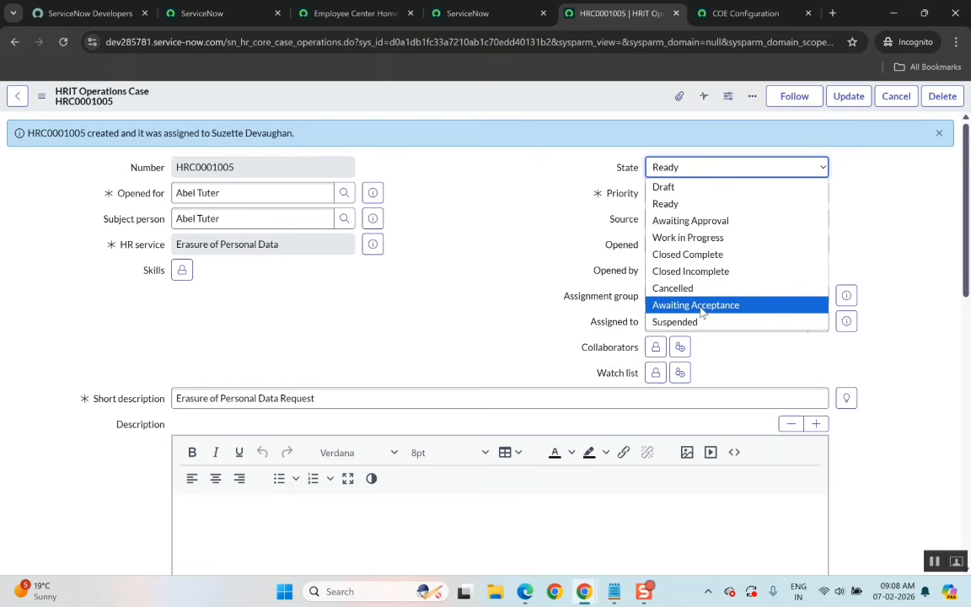
pyautogui.click(688, 237)
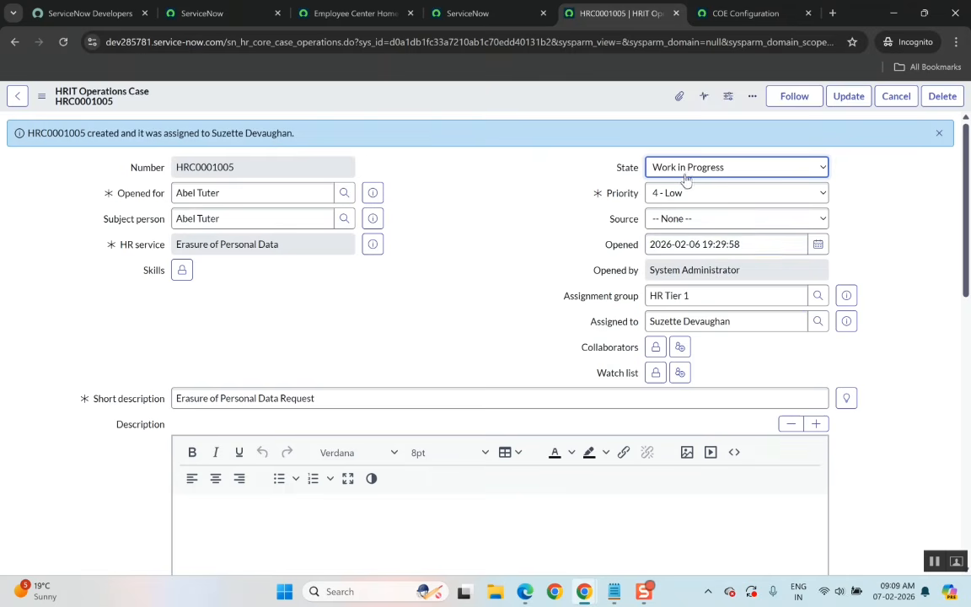
pyautogui.rightClick(614, 103)
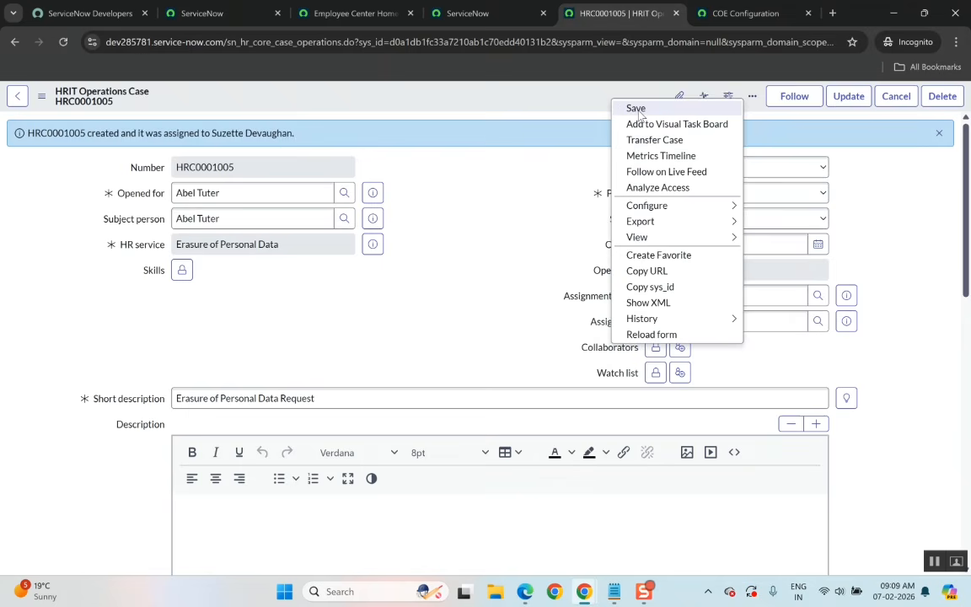
pyautogui.click(637, 110)
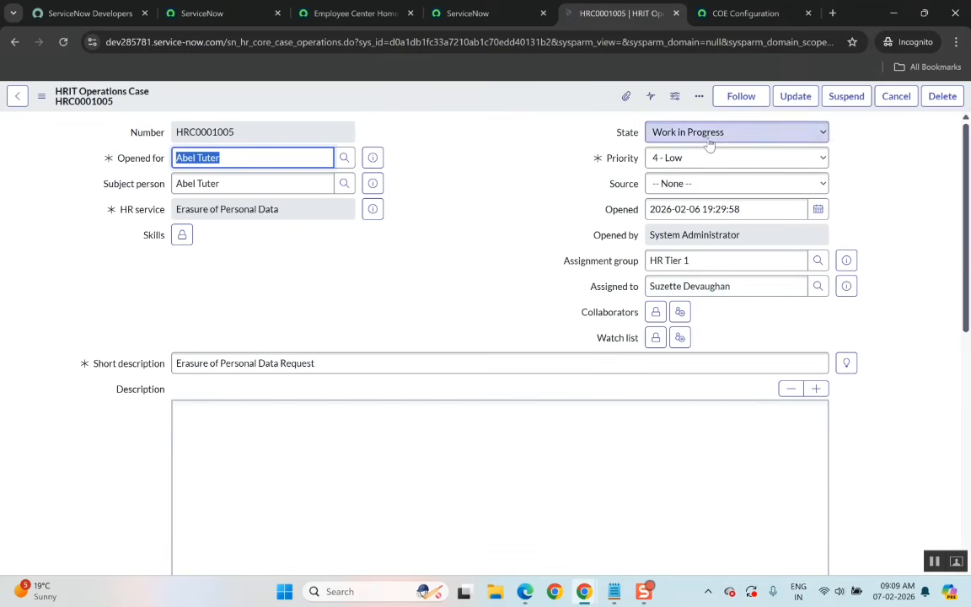
# Change the case state to Closed Complete and save the record.
pyautogui.click(713, 131)
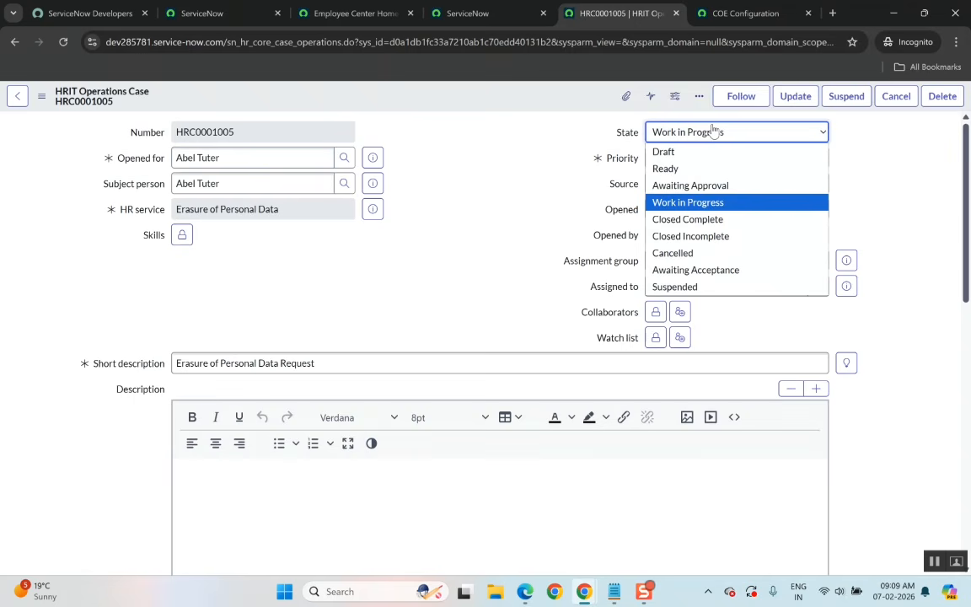
pyautogui.click(677, 219)
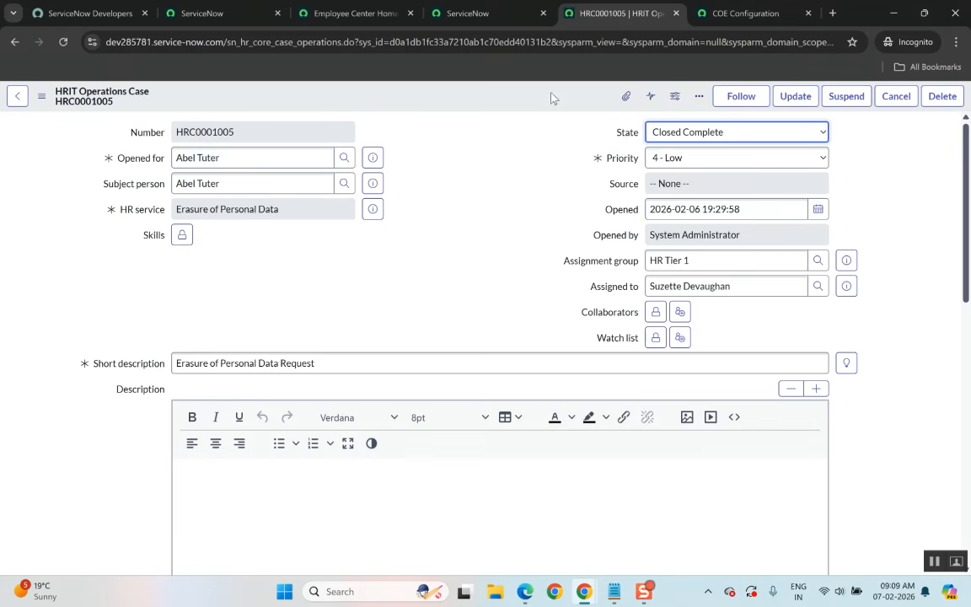
pyautogui.rightClick(551, 96)
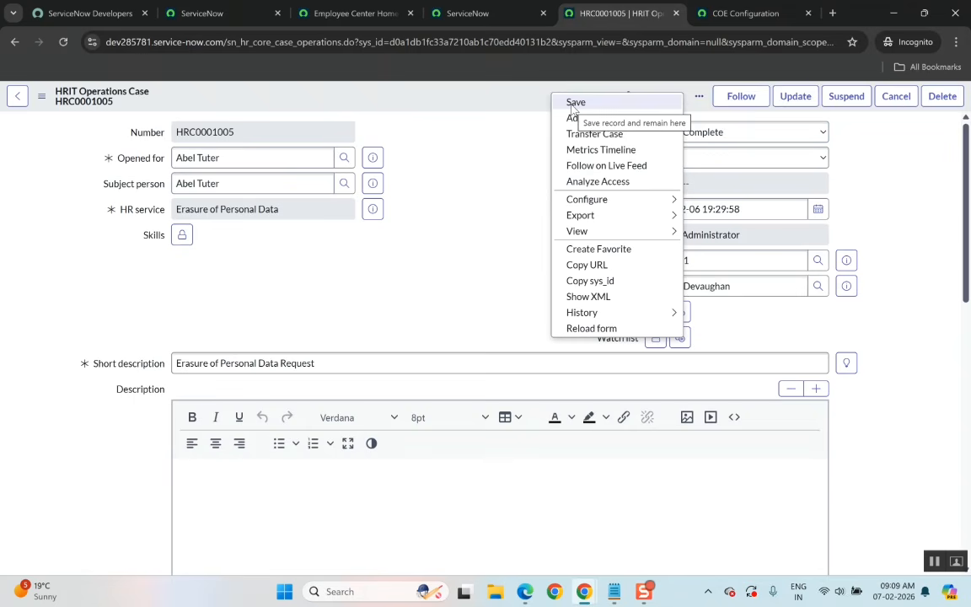
pyautogui.moveTo(657, 216)
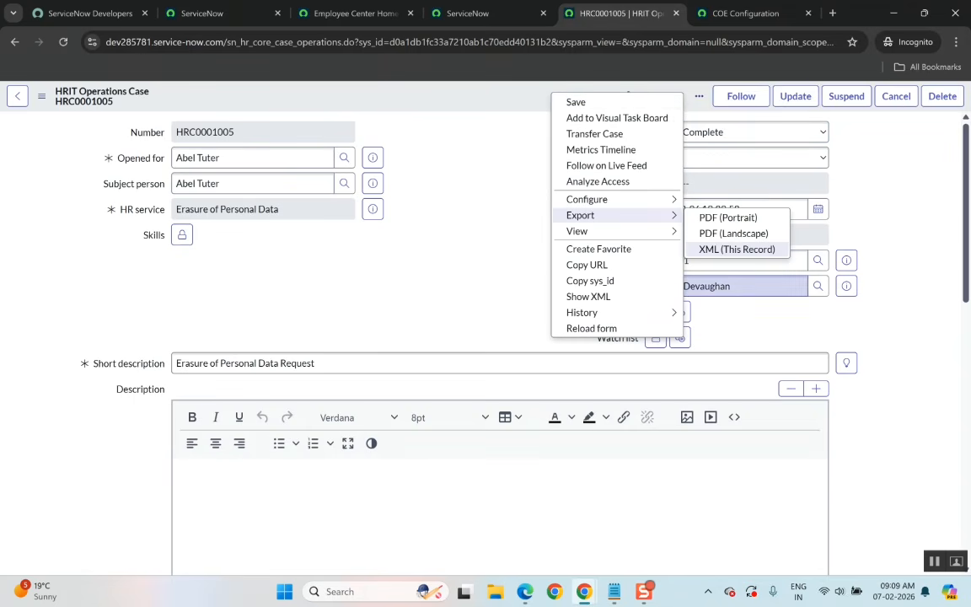
pyautogui.click(580, 104)
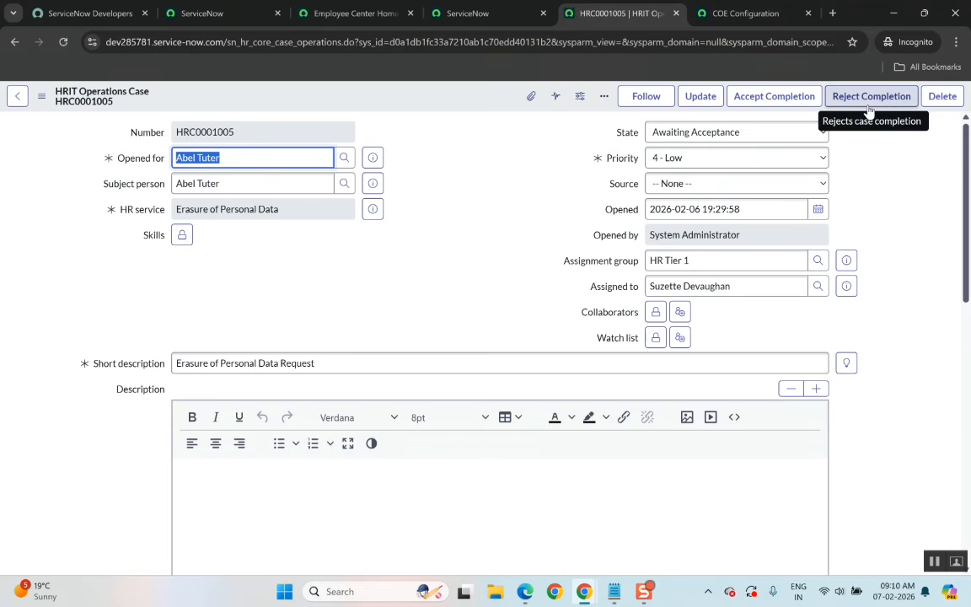
pyautogui.click(892, 182)
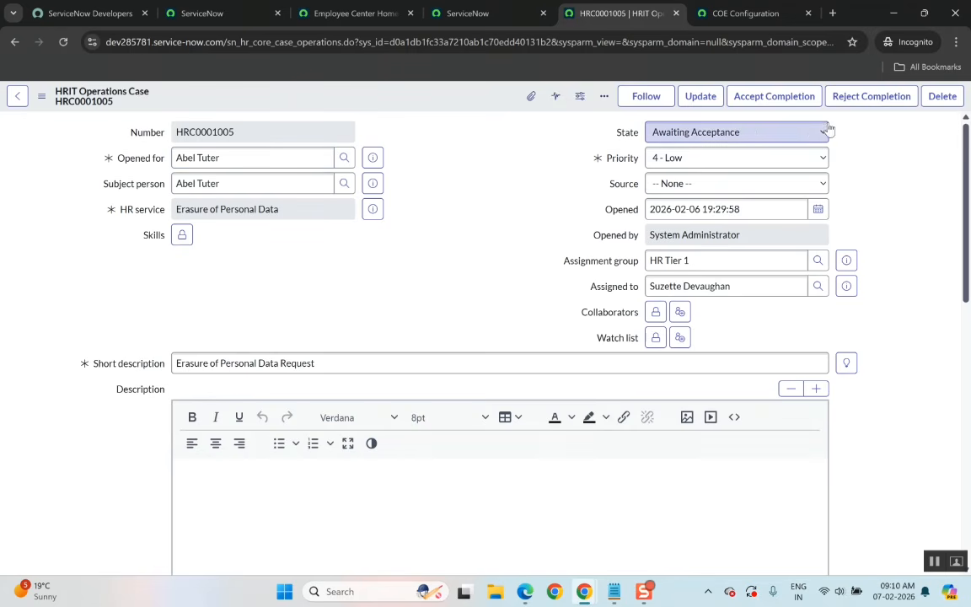
pyautogui.click(852, 97)
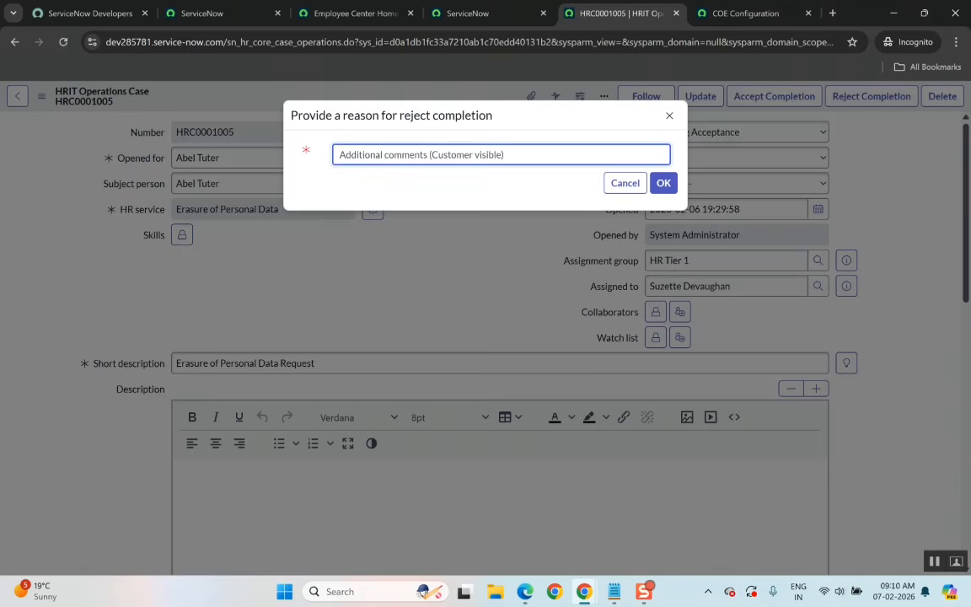
pyautogui.click(668, 117)
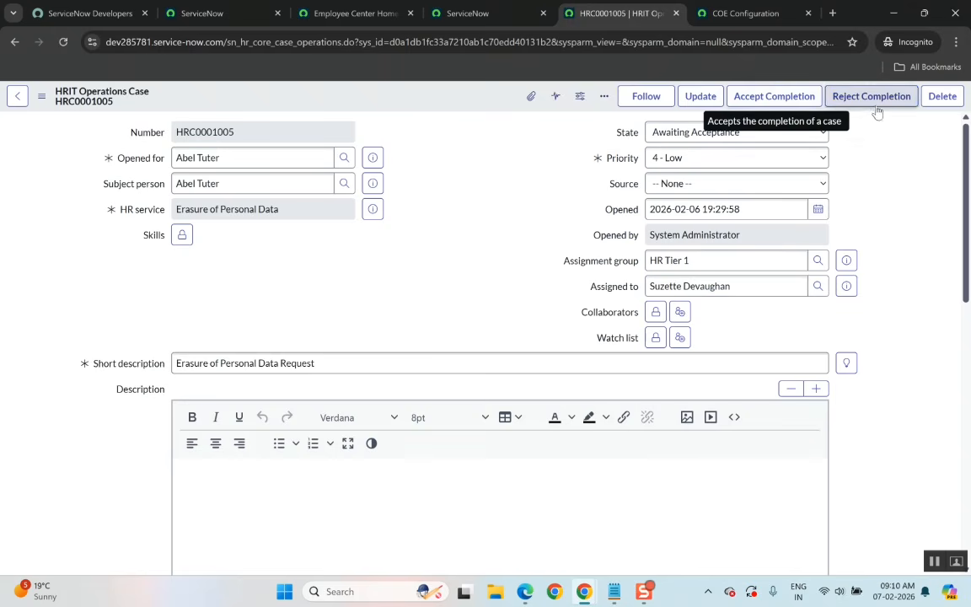
# Review the priority options available on the HR case record without changing them.
pyautogui.click(648, 161)
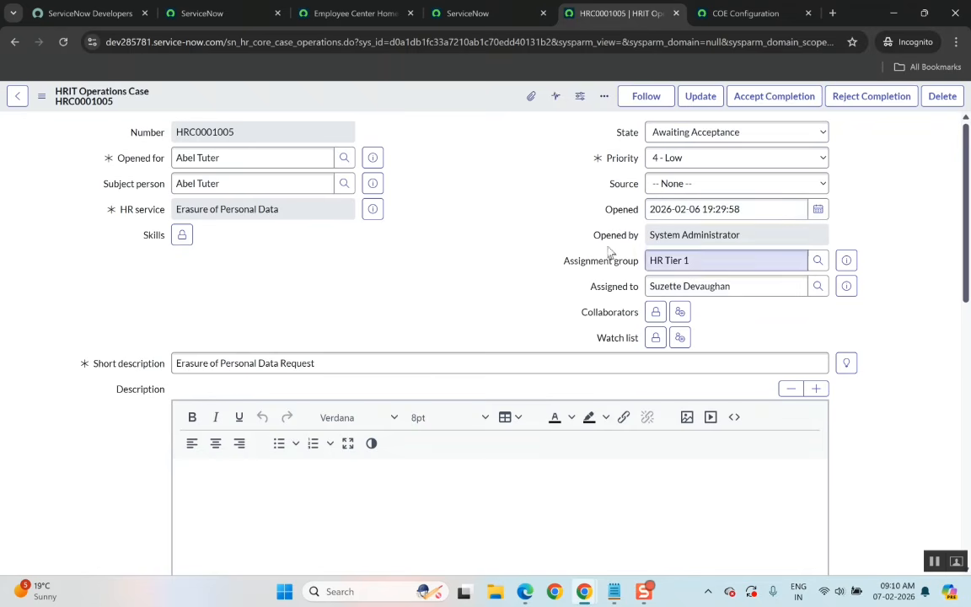
pyautogui.scroll(-5, 591, 285)
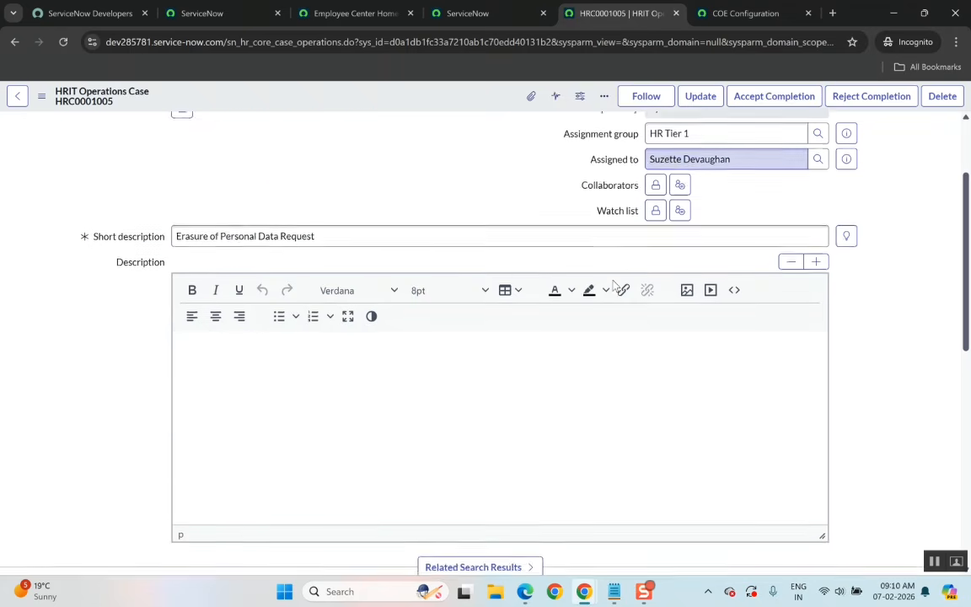
pyautogui.scroll(5, 616, 286)
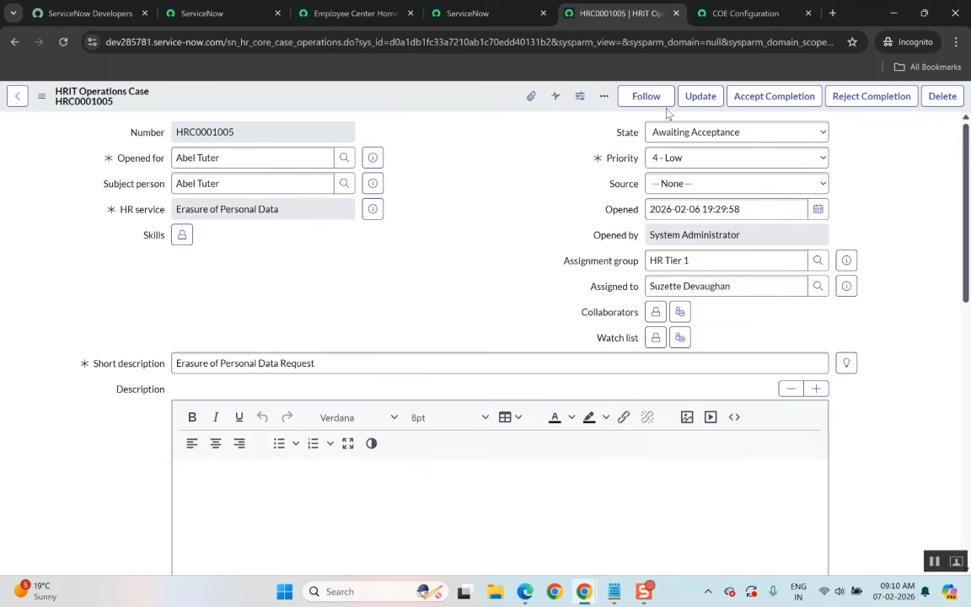
pyautogui.click(674, 160)
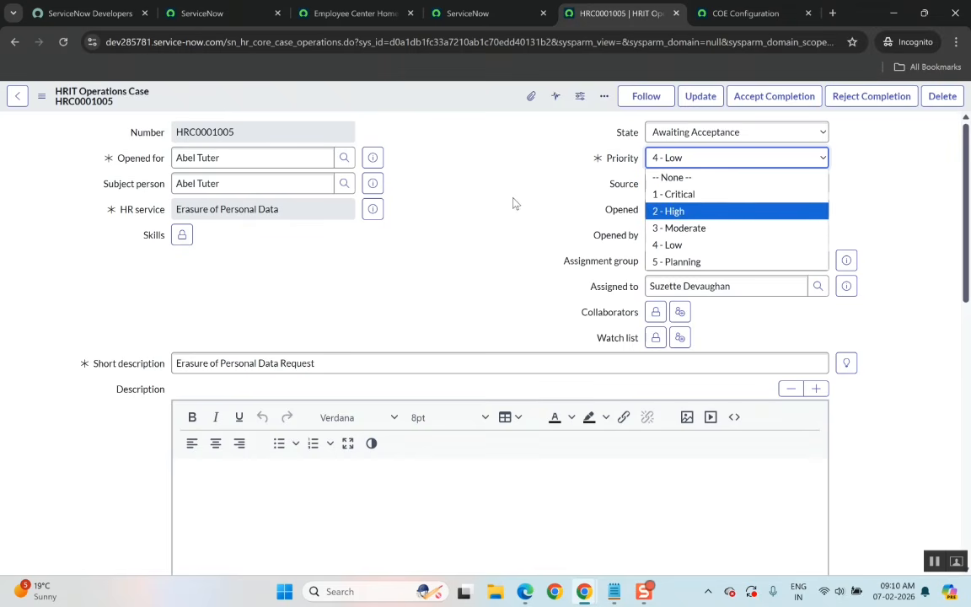
pyautogui.click(461, 178)
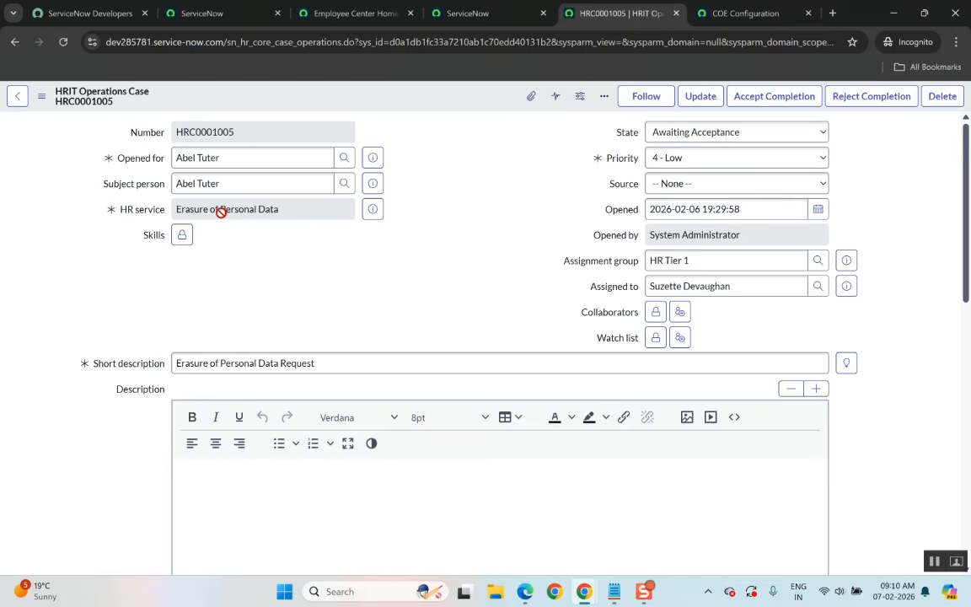
pyautogui.click(666, 159)
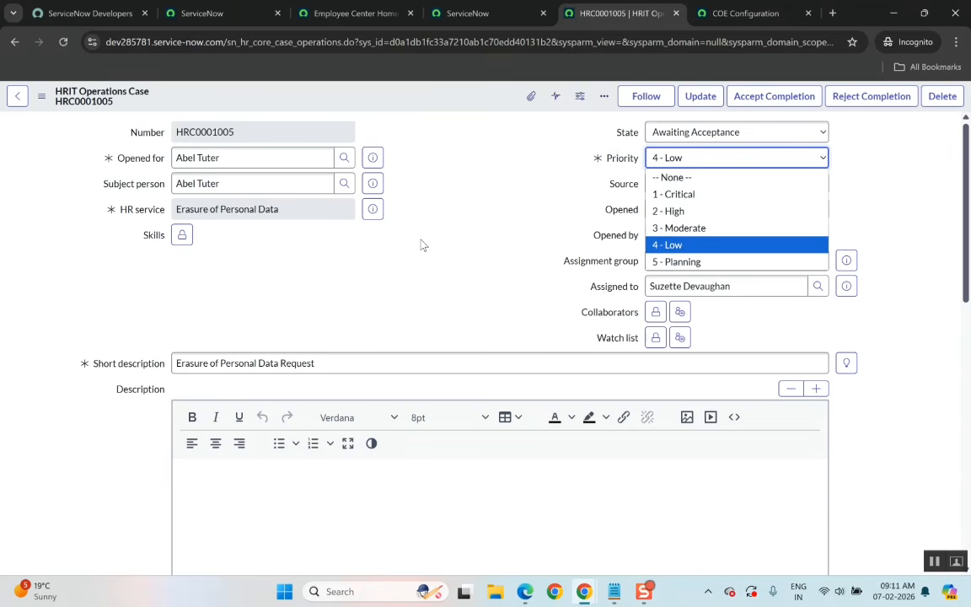
pyautogui.click(354, 13)
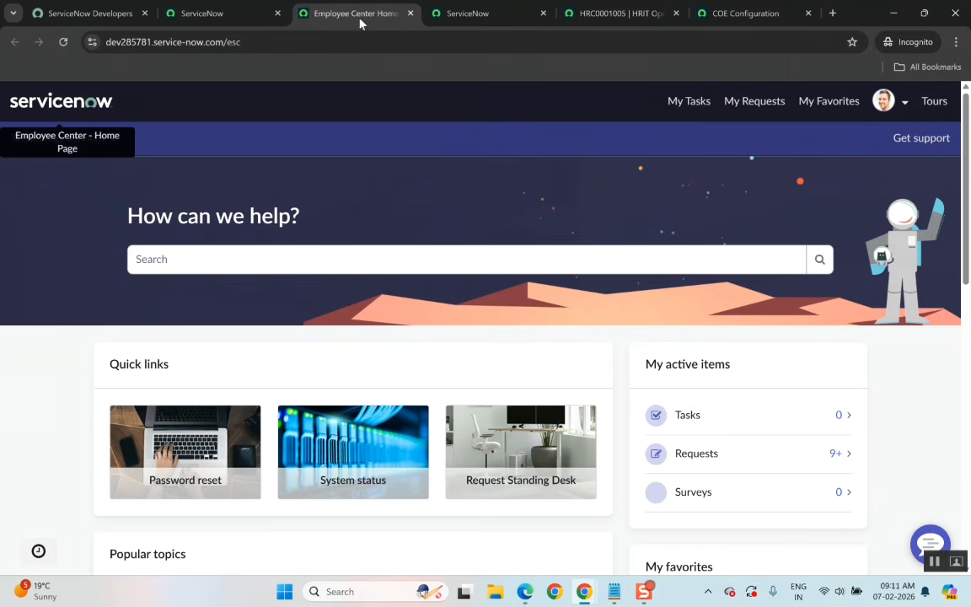
# Search the navigator for 'create new case' and open Create New Case in a new tab.
pyautogui.click(203, 14)
pyautogui.click(144, 100)
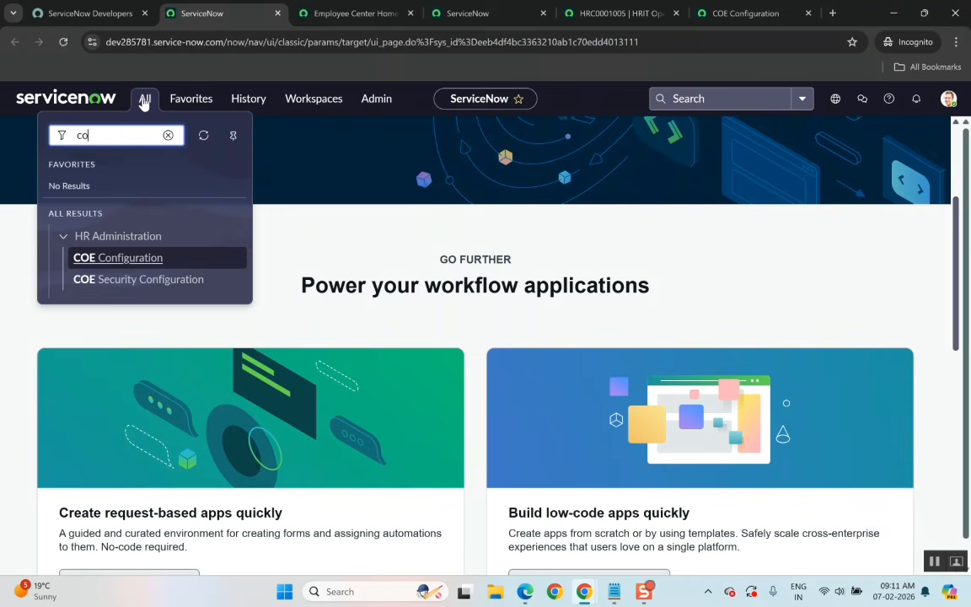
pyautogui.press('BackSpace')
pyautogui.press('BackSpace')
pyautogui.write('crea')
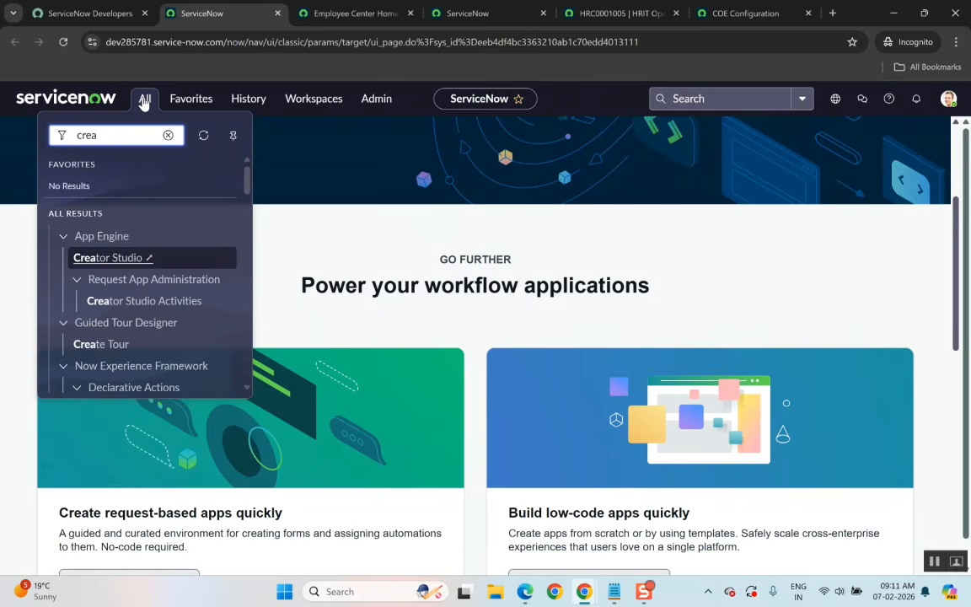
pyautogui.write('te n')
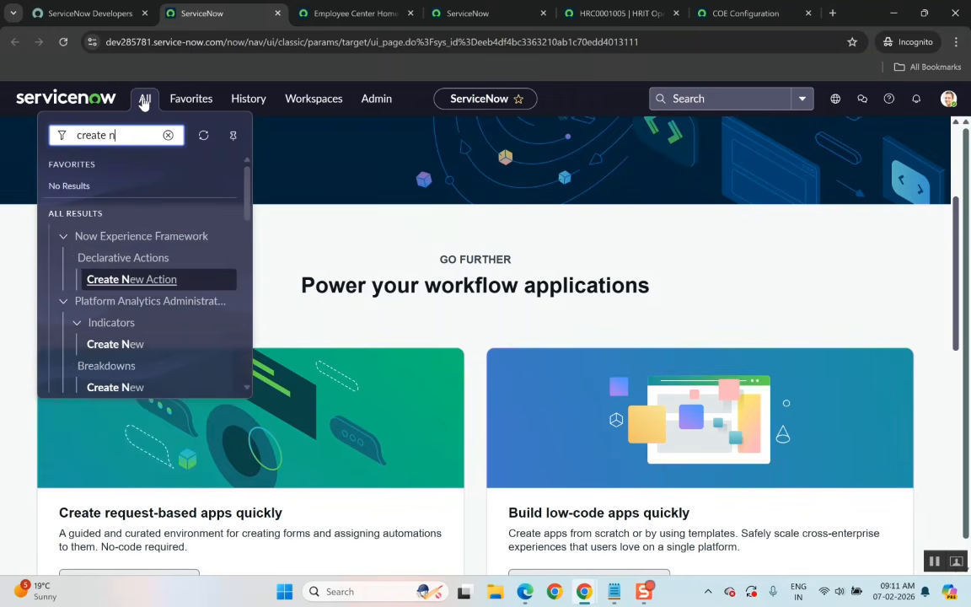
pyautogui.write('ew case')
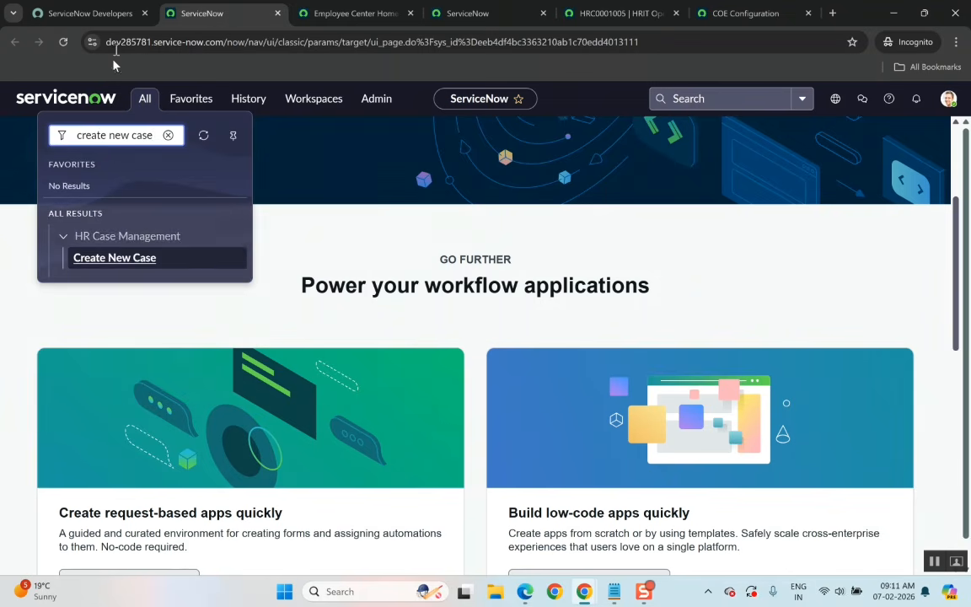
pyautogui.rightClick(114, 268)
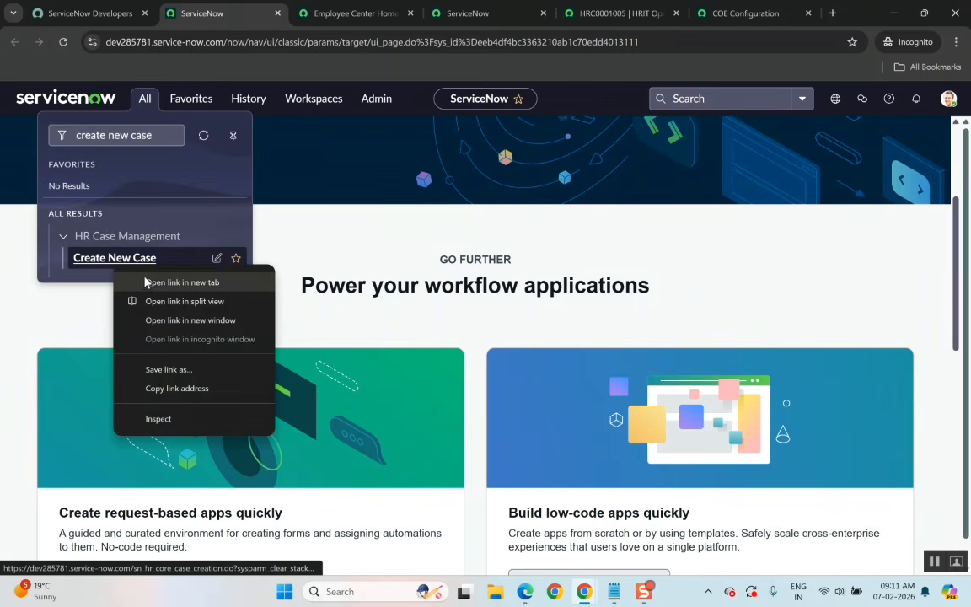
pyautogui.click(152, 279)
pyautogui.click(749, 14)
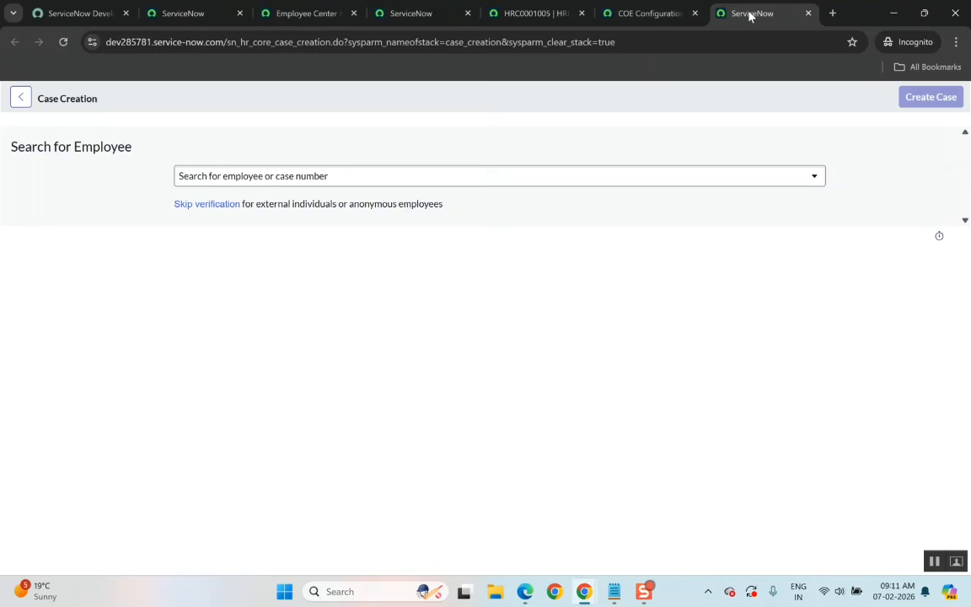
# Search for the employee by name and select them as the subject of the new case.
pyautogui.click(249, 176)
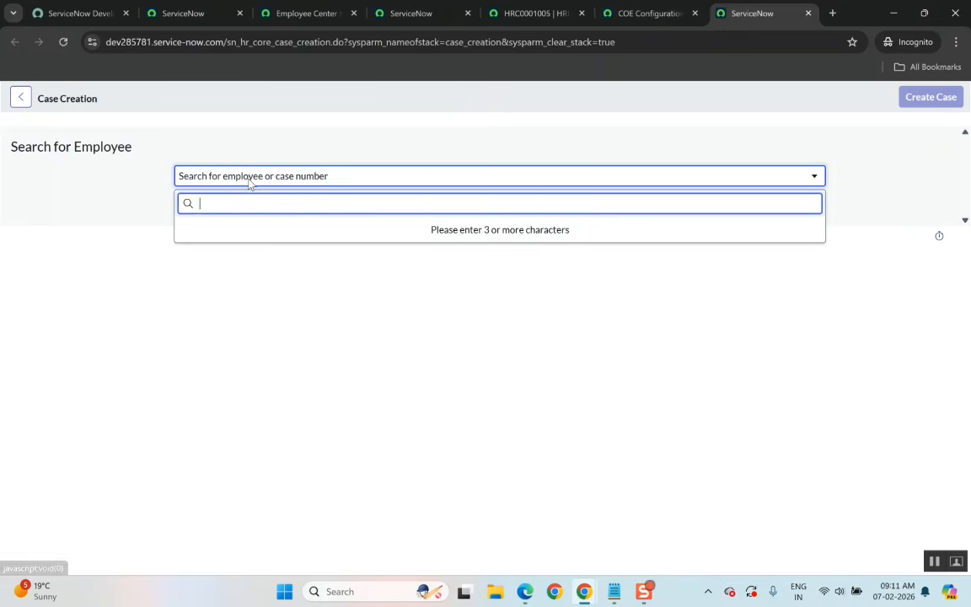
pyautogui.write('abel')
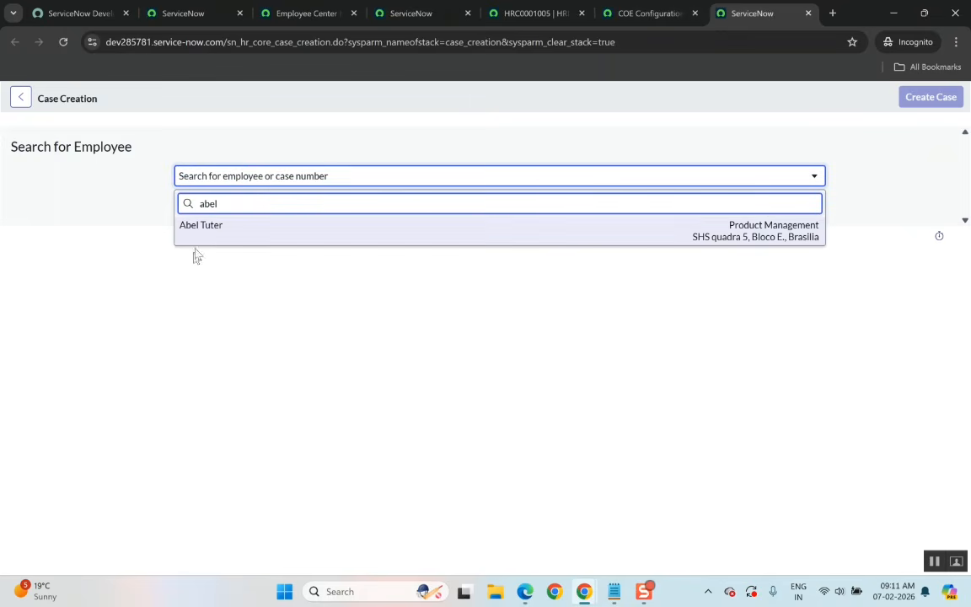
pyautogui.click(209, 233)
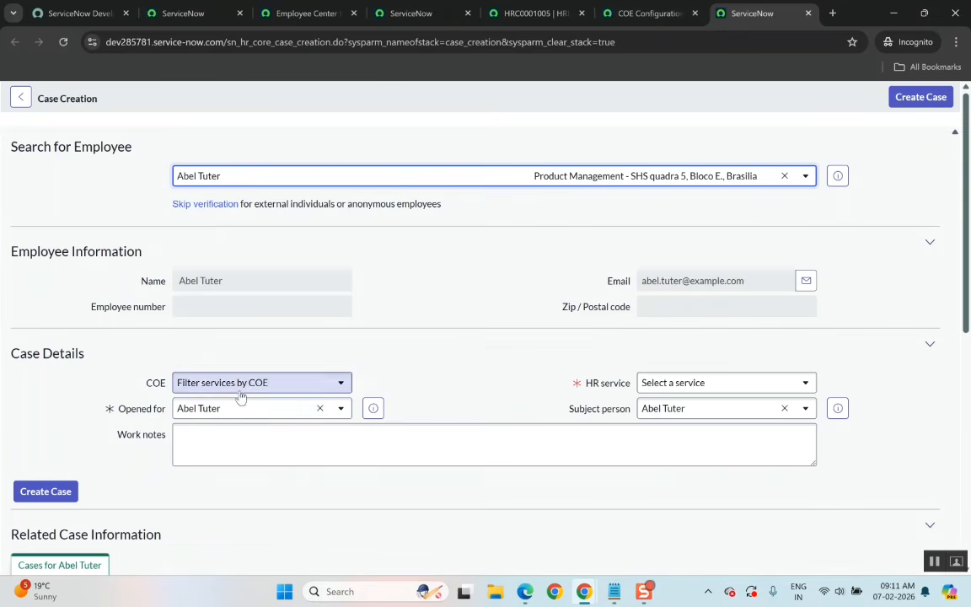
# Browse the COE filter and HR service lists for the new case, searching COEs for 'life'.
pyautogui.click(206, 384)
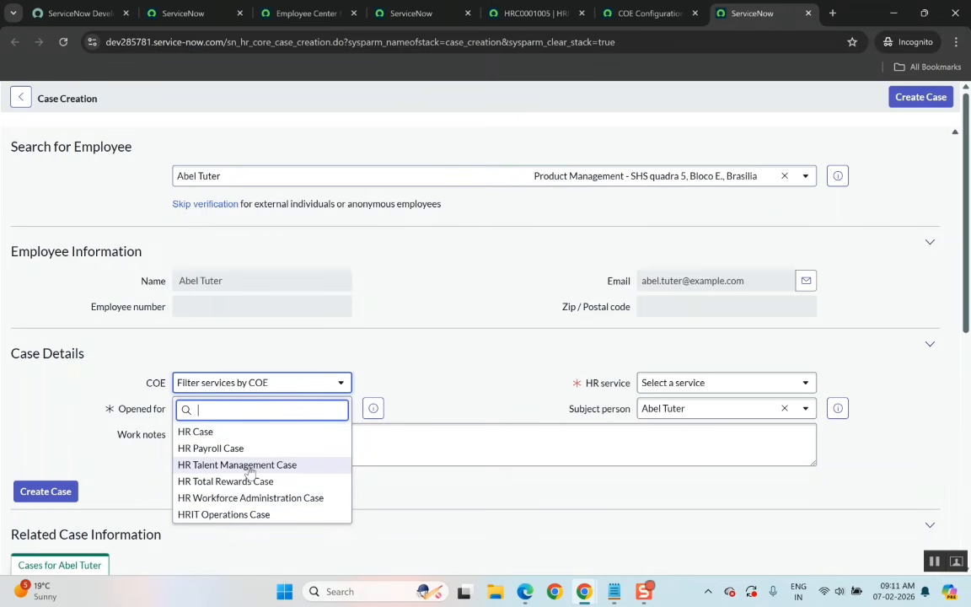
pyautogui.scroll(-1, 250, 468)
pyautogui.scroll(1, 250, 472)
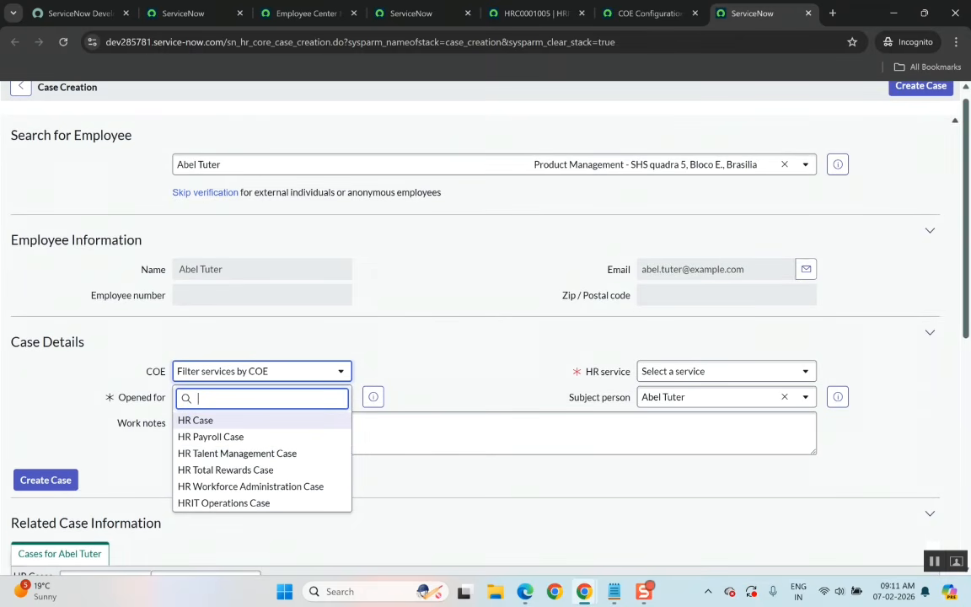
pyautogui.write('lig')
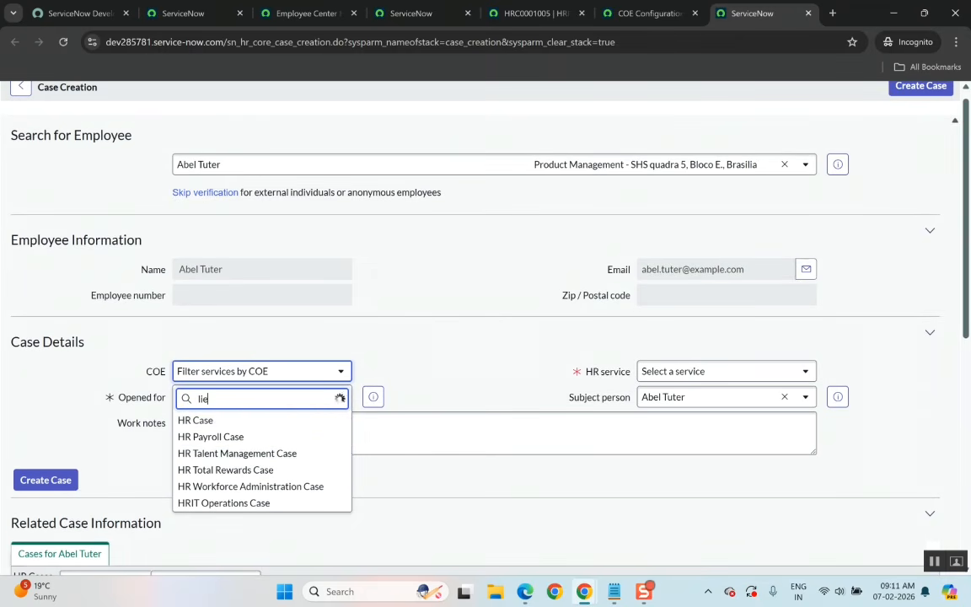
pyautogui.press('BackSpace')
pyautogui.press('BackSpace')
pyautogui.write('ife')
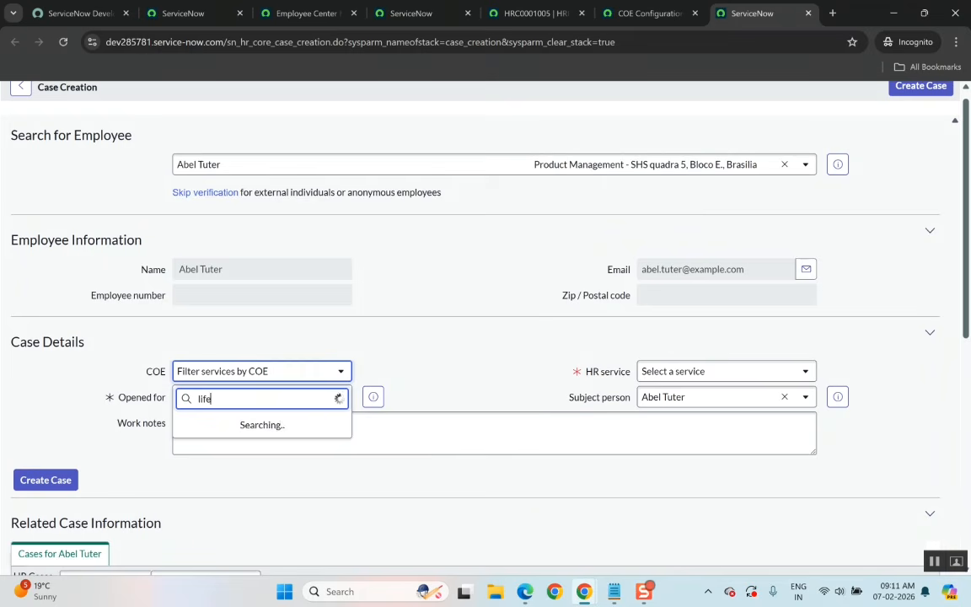
pyautogui.press('BackSpace')
pyautogui.press('BackSpace')
pyautogui.press('BackSpace')
pyautogui.press('BackSpace')
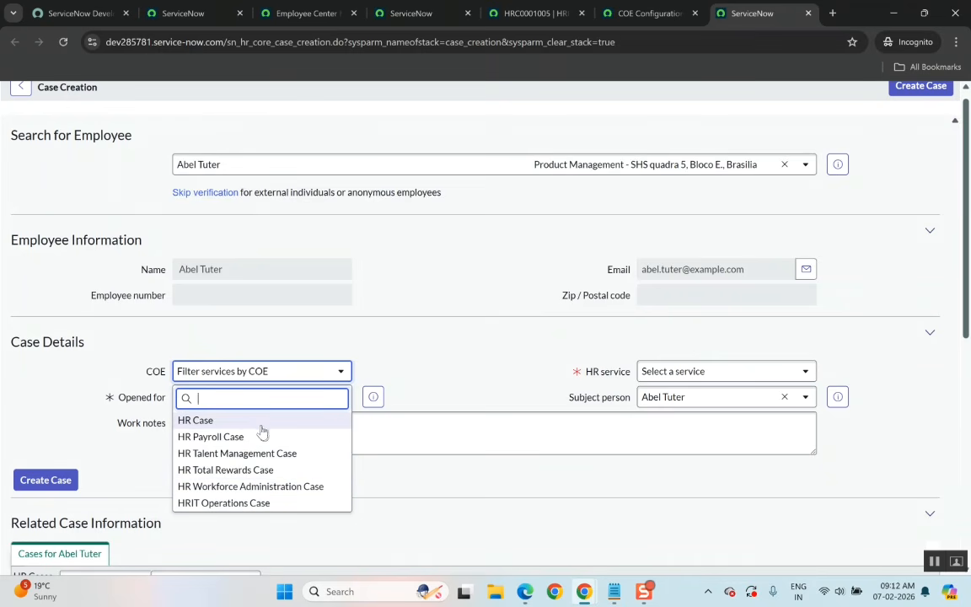
pyautogui.click(714, 372)
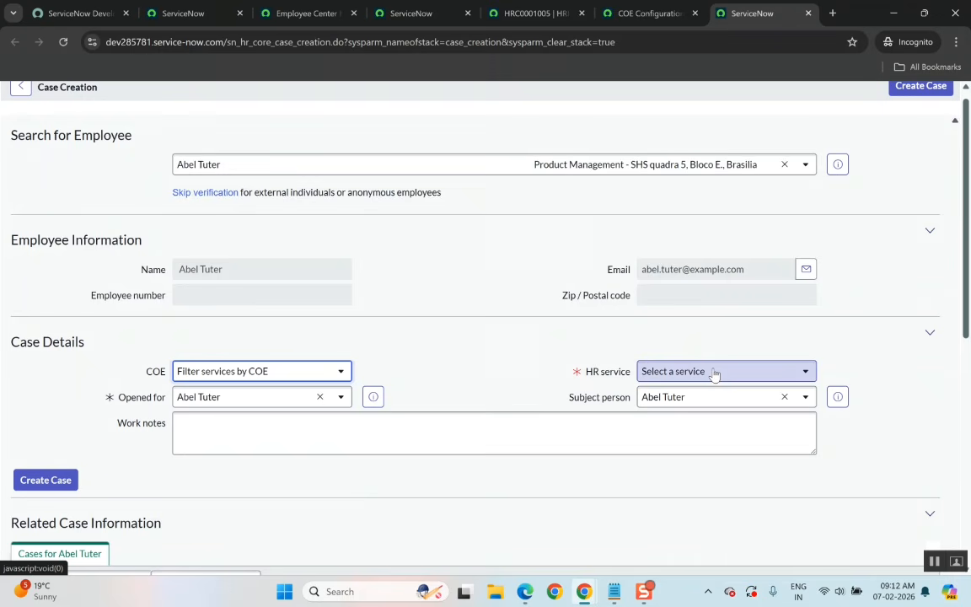
pyautogui.click(714, 371)
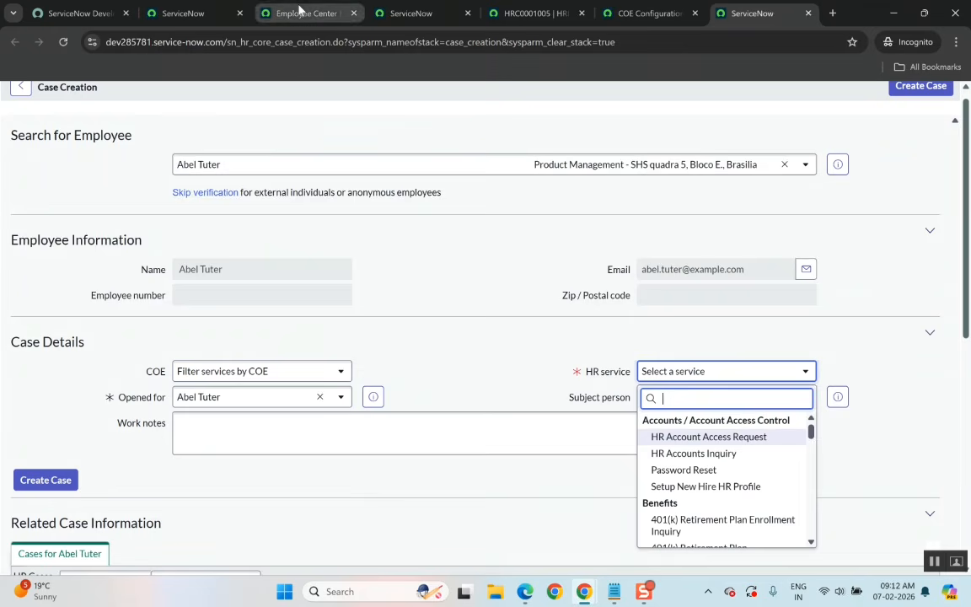
pyautogui.click(506, 10)
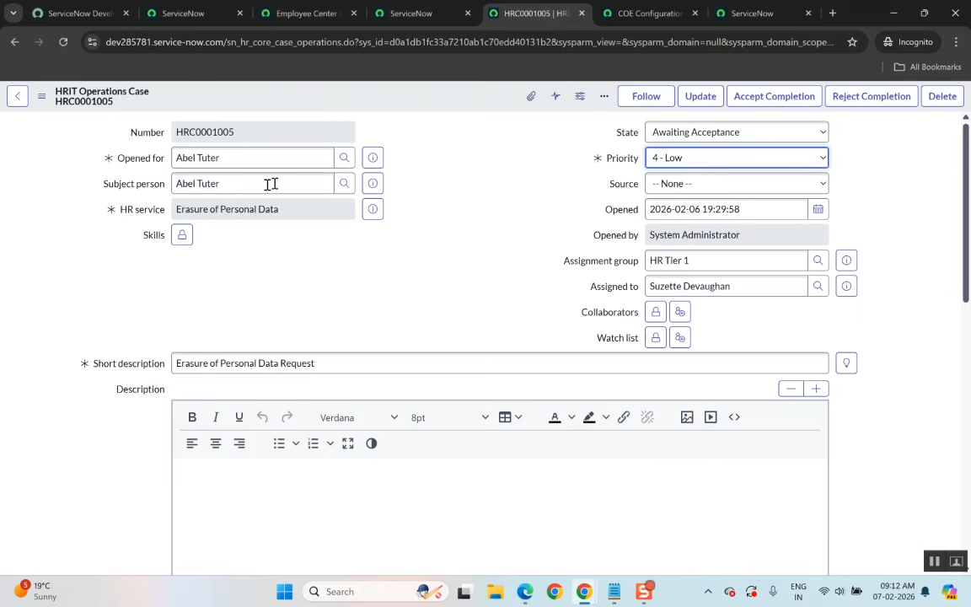
# Switch to the notes file and add the line 'Create cases' below the divider.
pyautogui.click(695, 167)
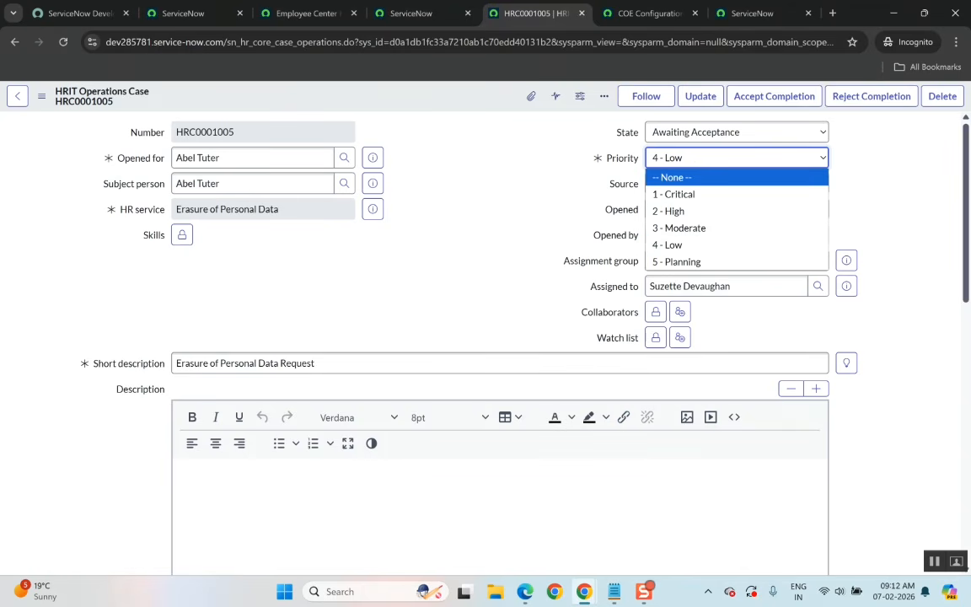
pyautogui.hotkey('alt', 'Tab')
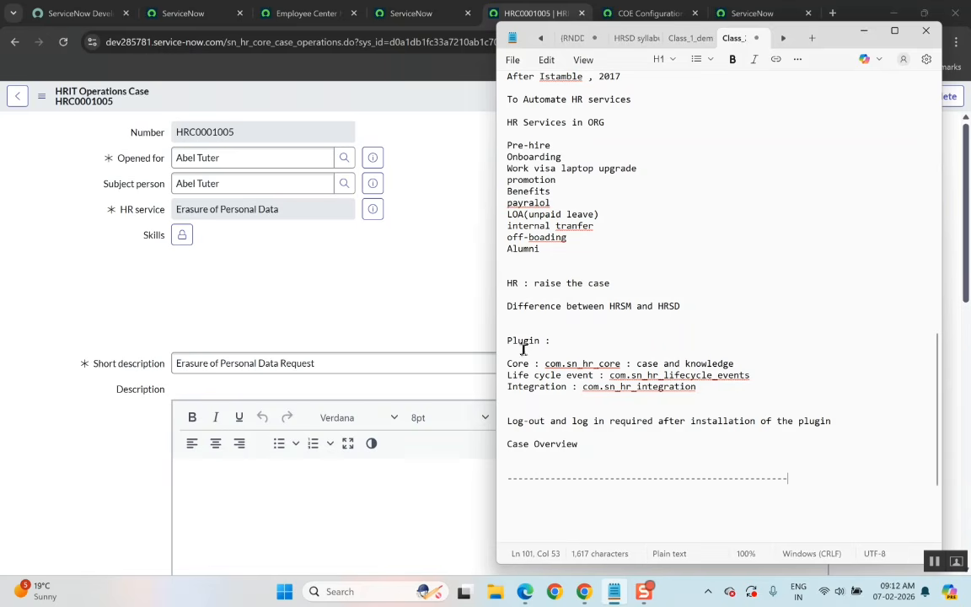
pyautogui.press('Down')
pyautogui.press('Down')
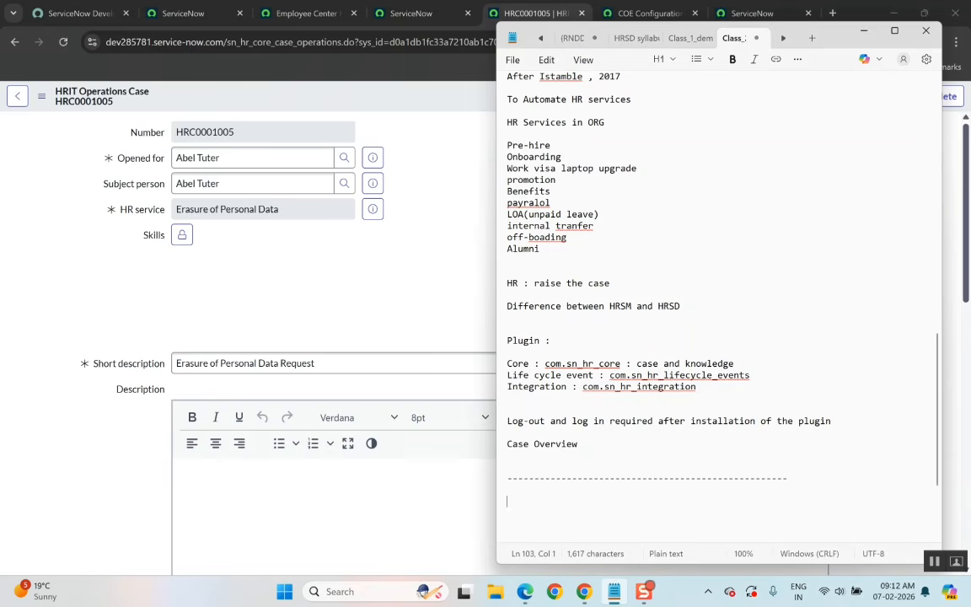
pyautogui.write('Cre')
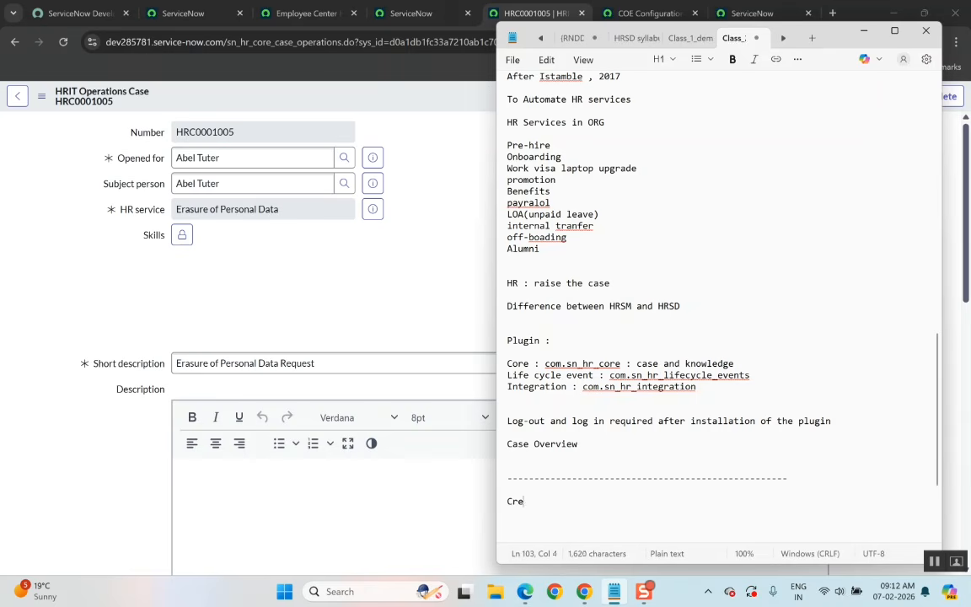
pyautogui.write('ate case')
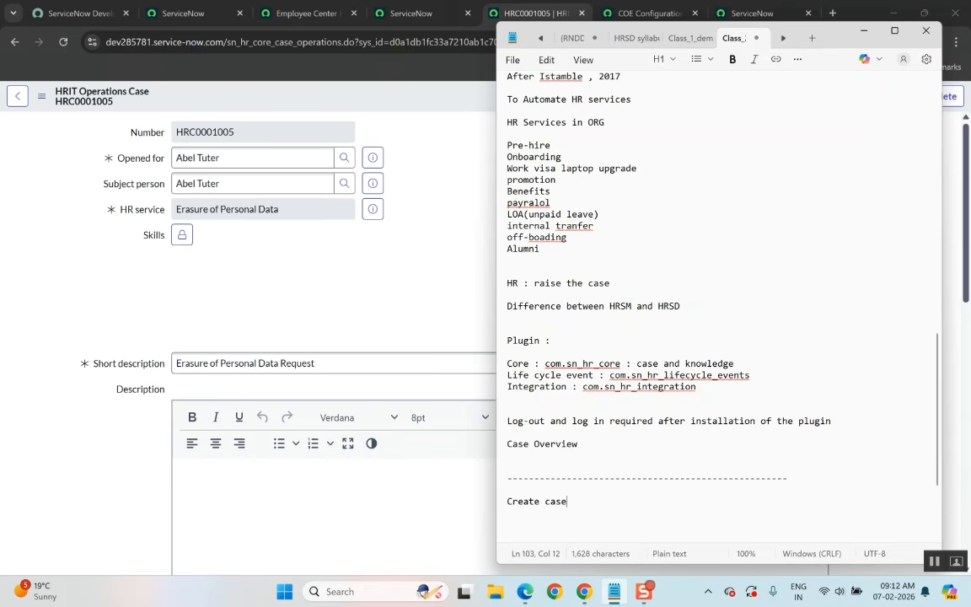
# Review the case priority options again without changing them.
pyautogui.click(407, 284)
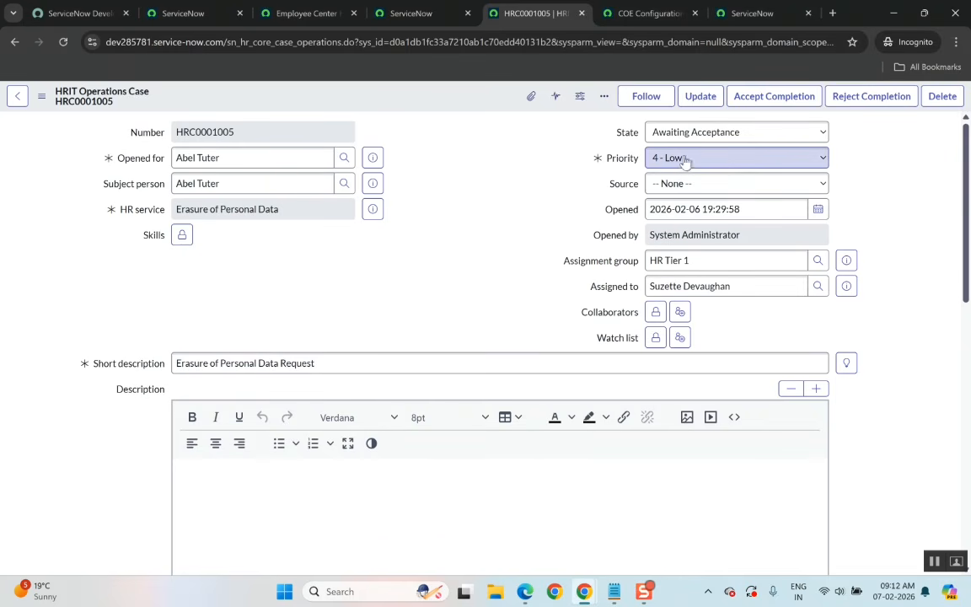
pyautogui.click(675, 160)
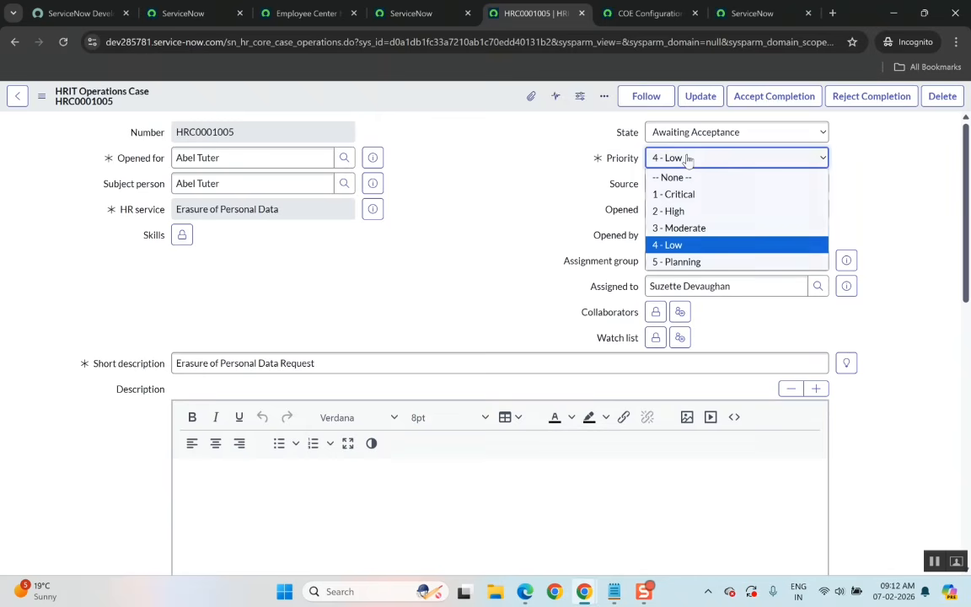
pyautogui.click(882, 154)
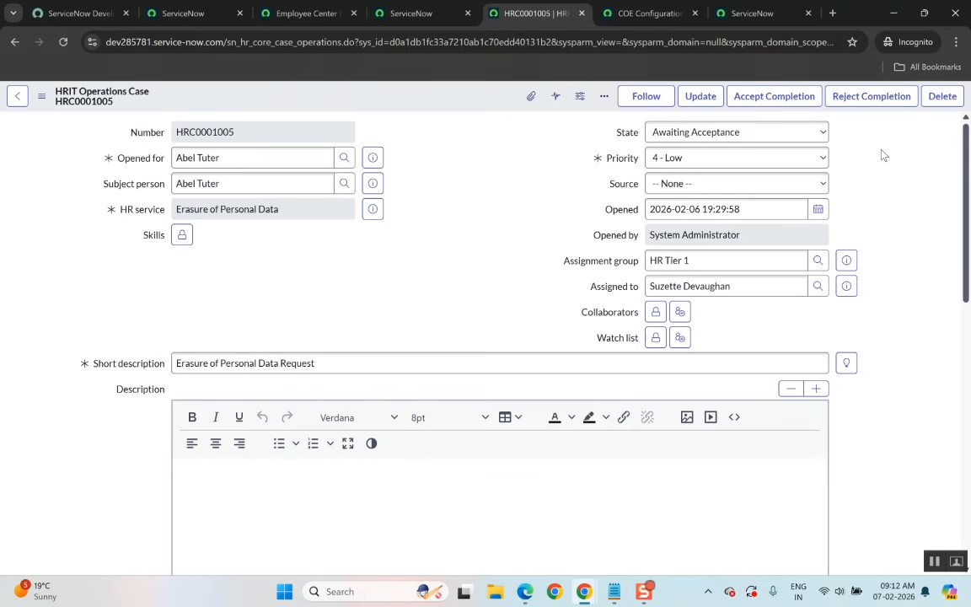
# Highlight the Core and Life cycle event plugin lines in the notes file.
pyautogui.click(612, 593)
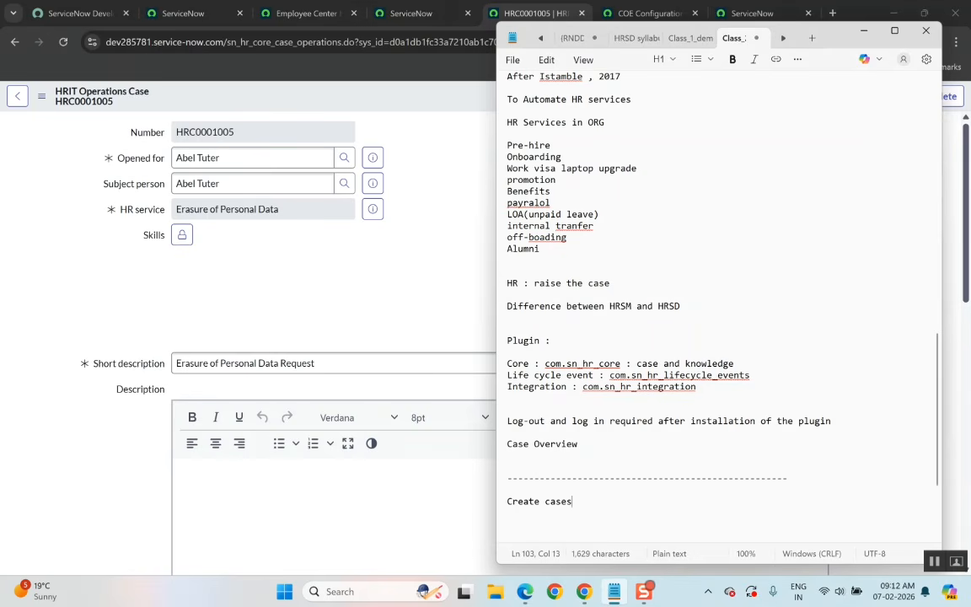
pyautogui.doubleClick(519, 364)
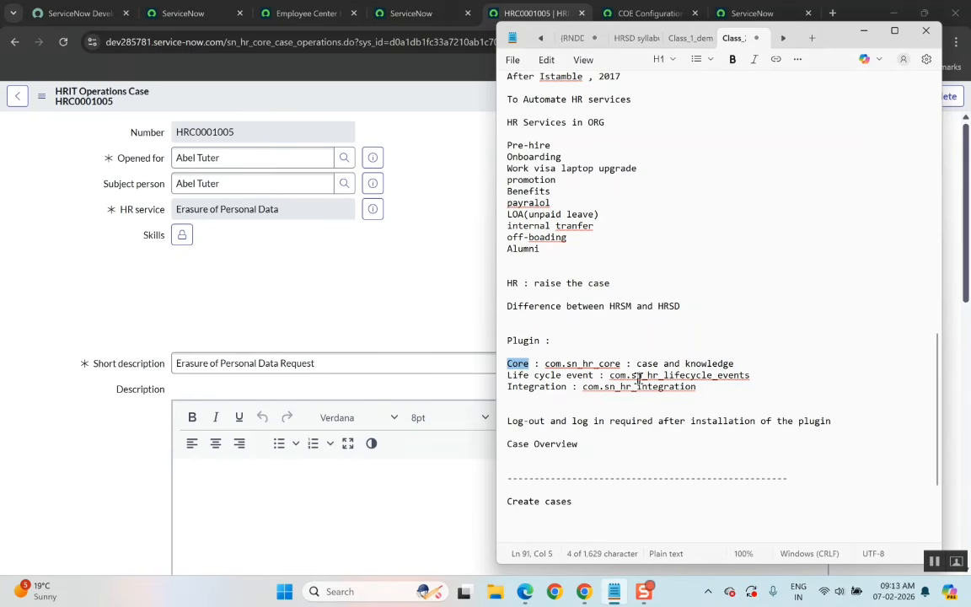
pyautogui.moveTo(752, 376); pyautogui.dragTo(577, 376)
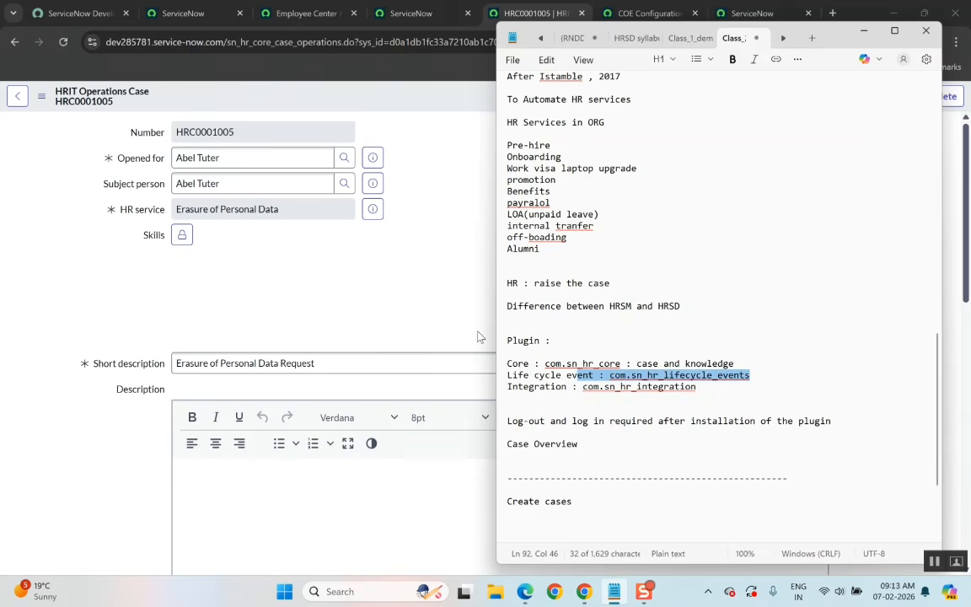
# Return to the HR case and review the Priority and Source options without changing them.
pyautogui.click(478, 336)
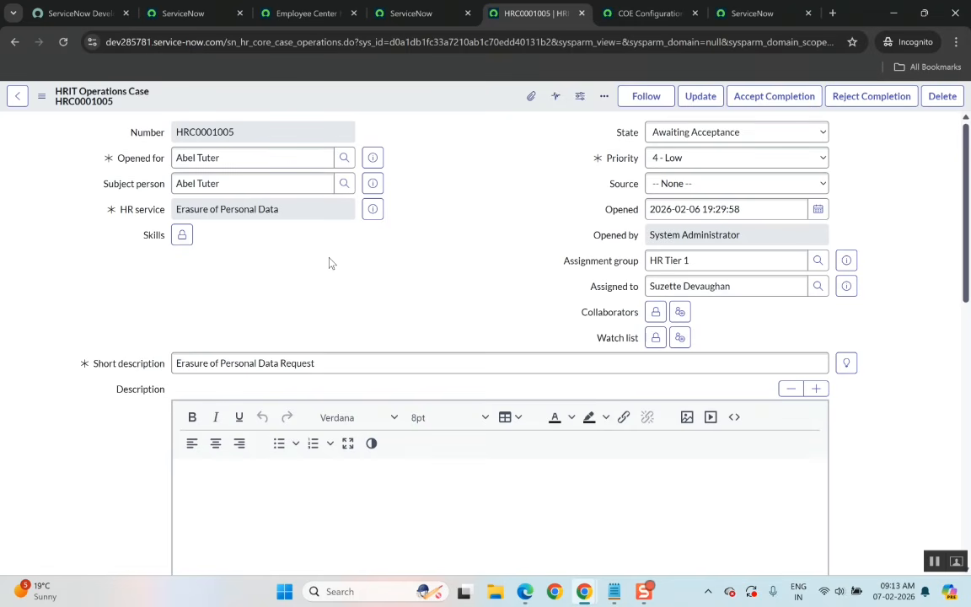
pyautogui.scroll(-1, 379, 325)
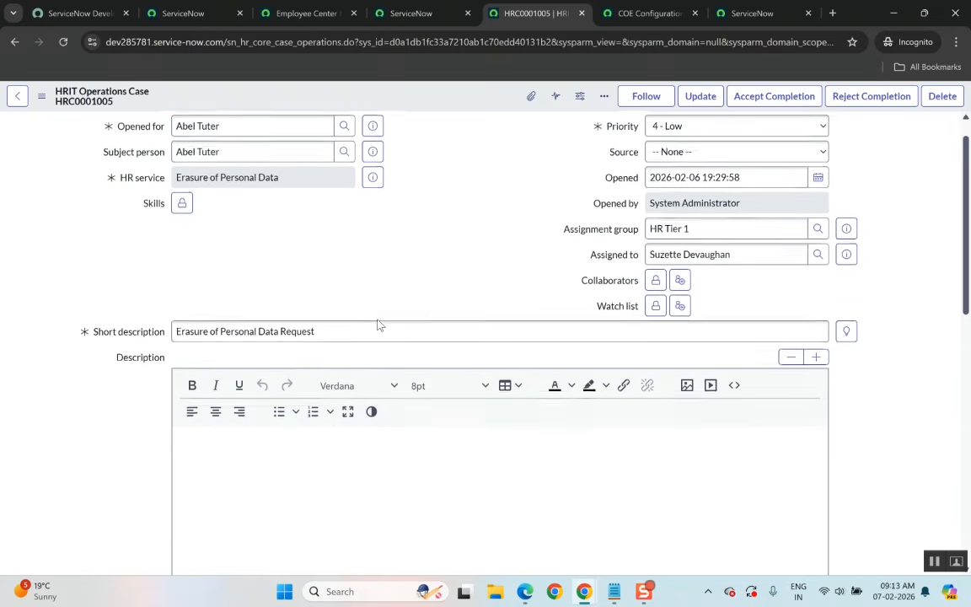
pyautogui.scroll(1, 379, 326)
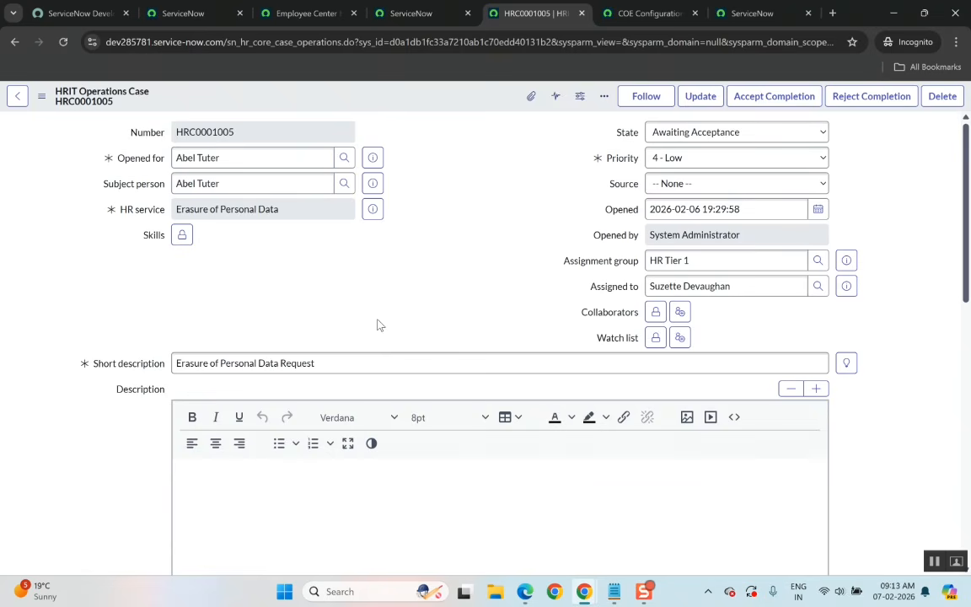
pyautogui.click(653, 160)
pyautogui.click(579, 190)
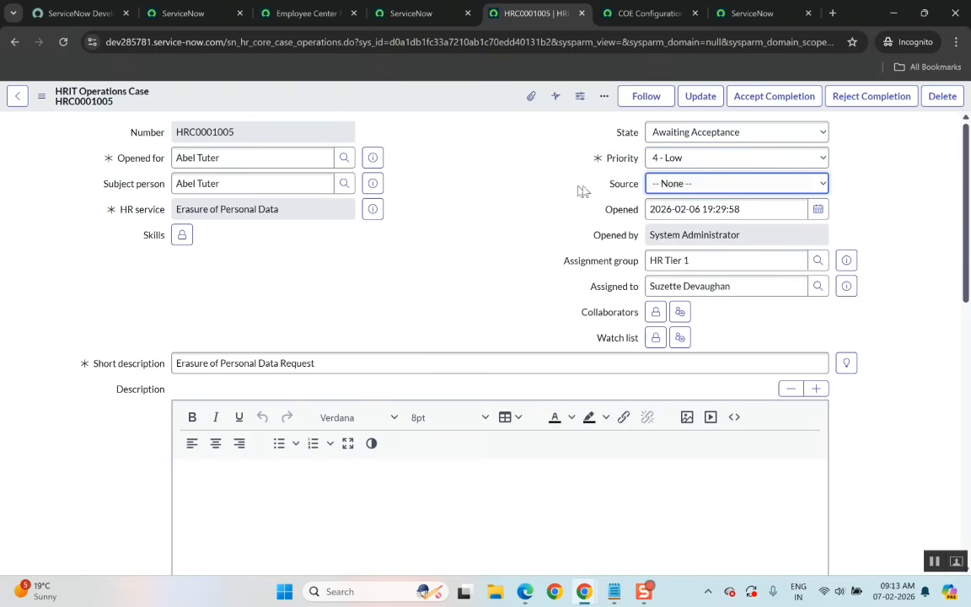
pyautogui.click(674, 184)
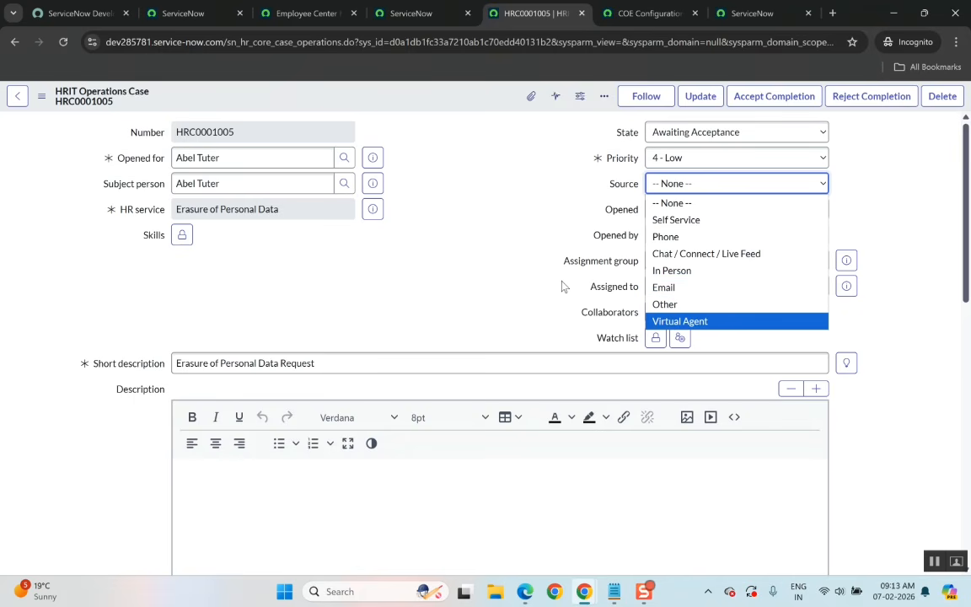
pyautogui.click(508, 255)
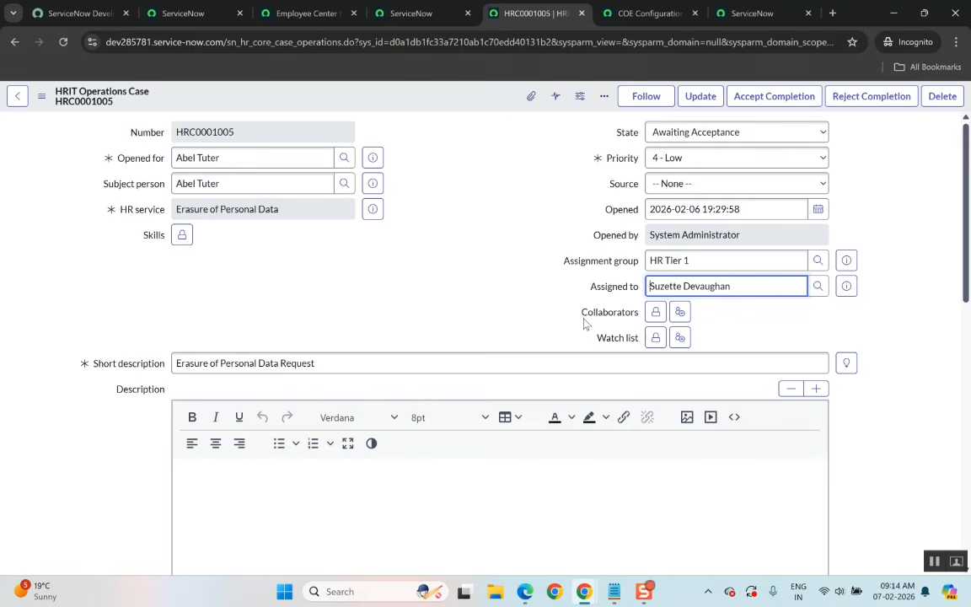
# Open the Collaborators field and browse the users lookup list, closing it without selecting anyone.
pyautogui.doubleClick(610, 319)
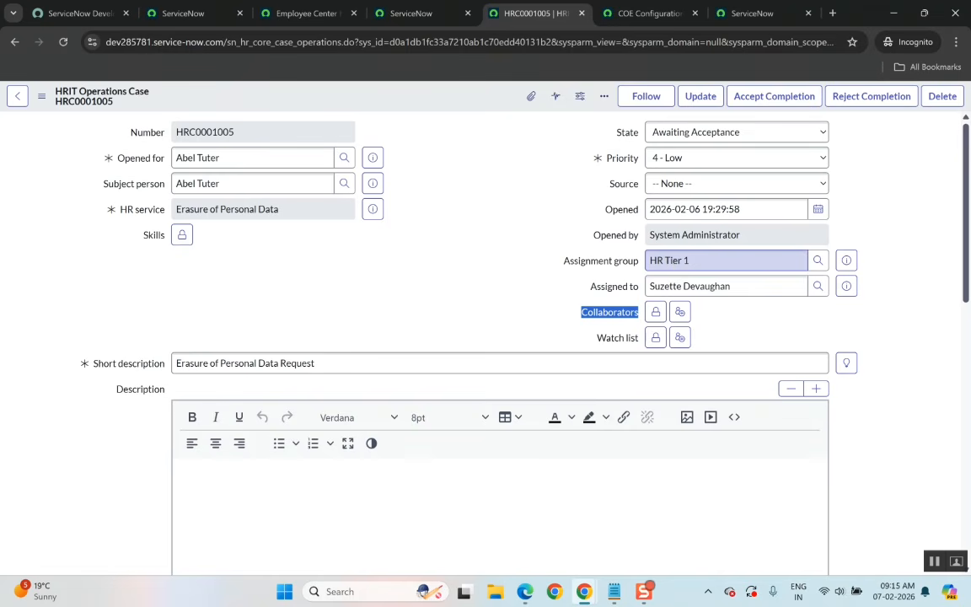
pyautogui.click(656, 312)
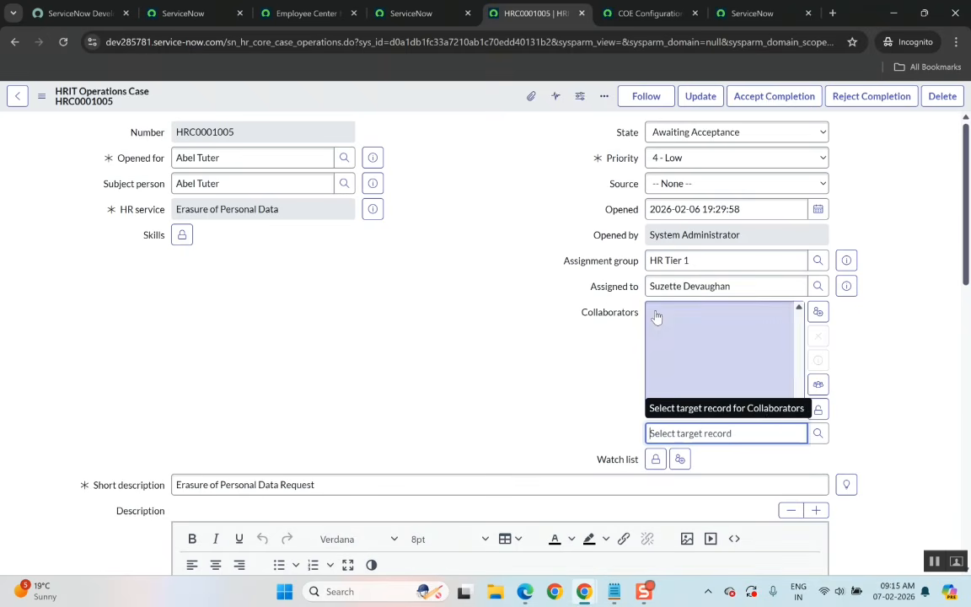
pyautogui.click(819, 433)
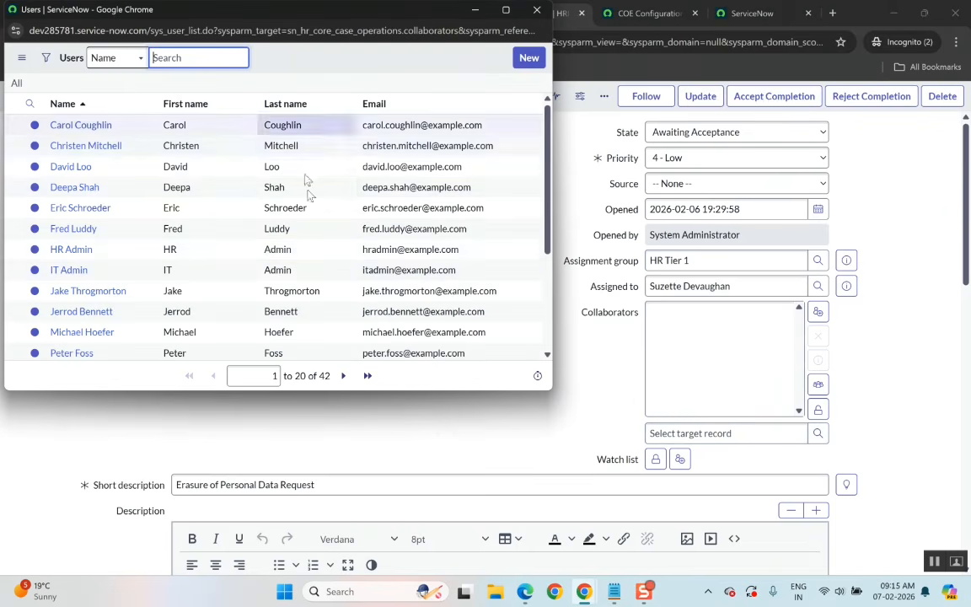
pyautogui.scroll(-3, 331, 307)
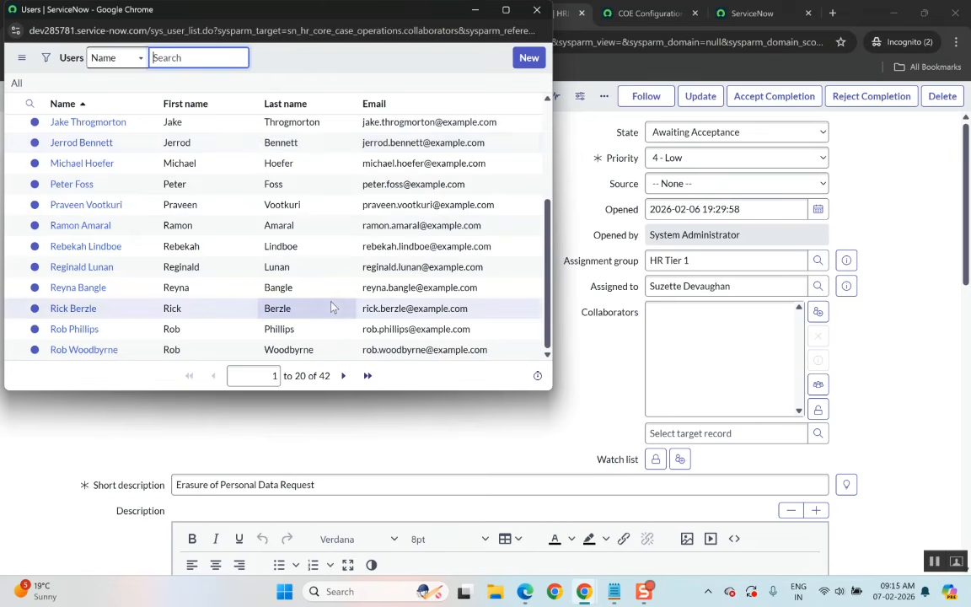
pyautogui.scroll(3, 331, 308)
pyautogui.click(537, 12)
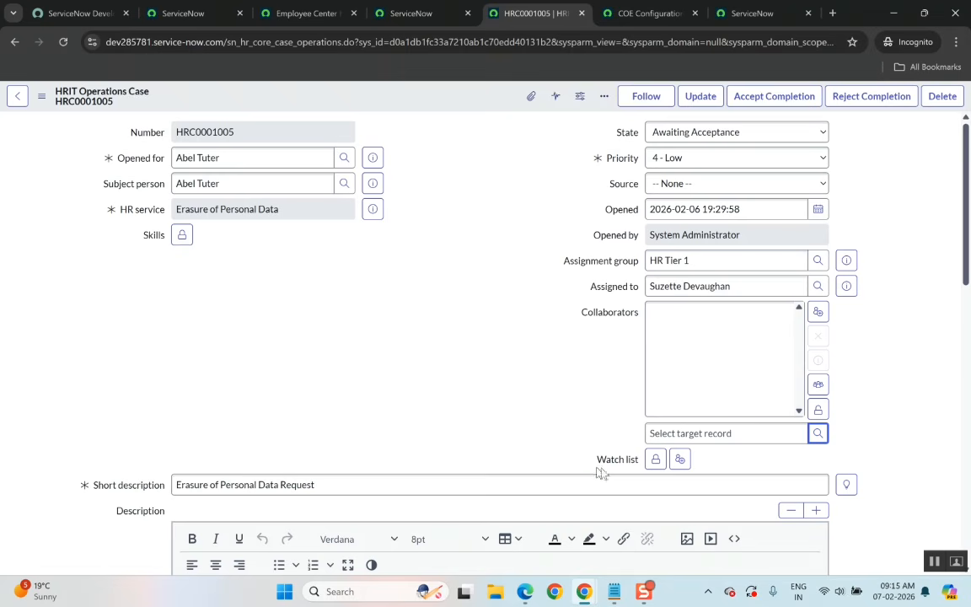
# Open the Watch list field and scroll through the case form to review its sections.
pyautogui.click(655, 460)
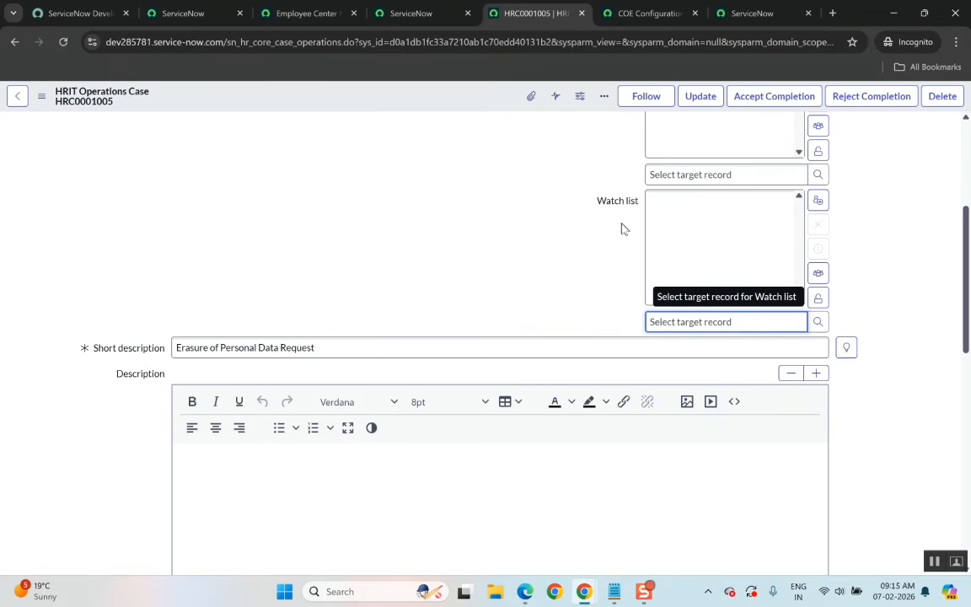
pyautogui.click(99, 342)
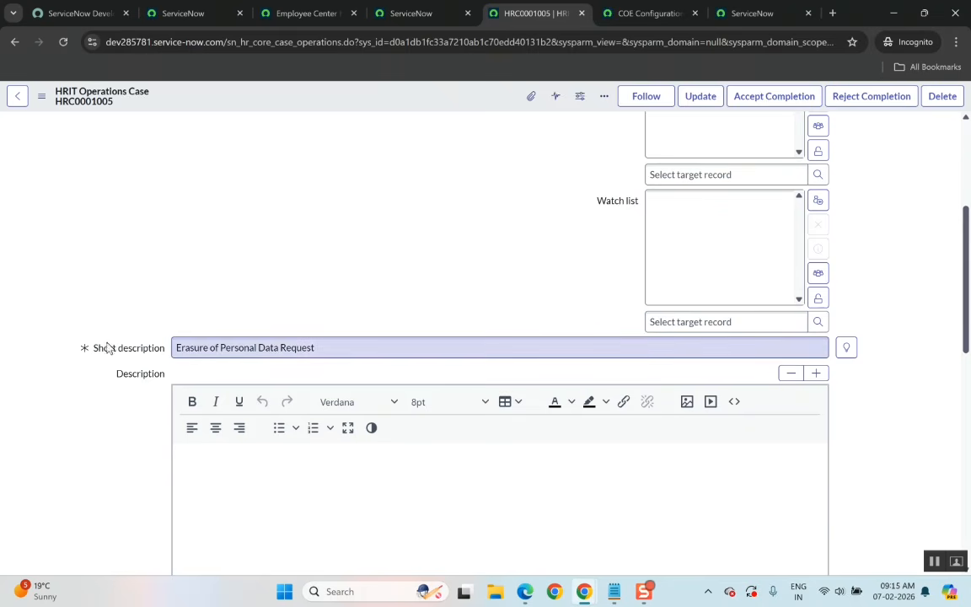
pyautogui.scroll(3, 153, 268)
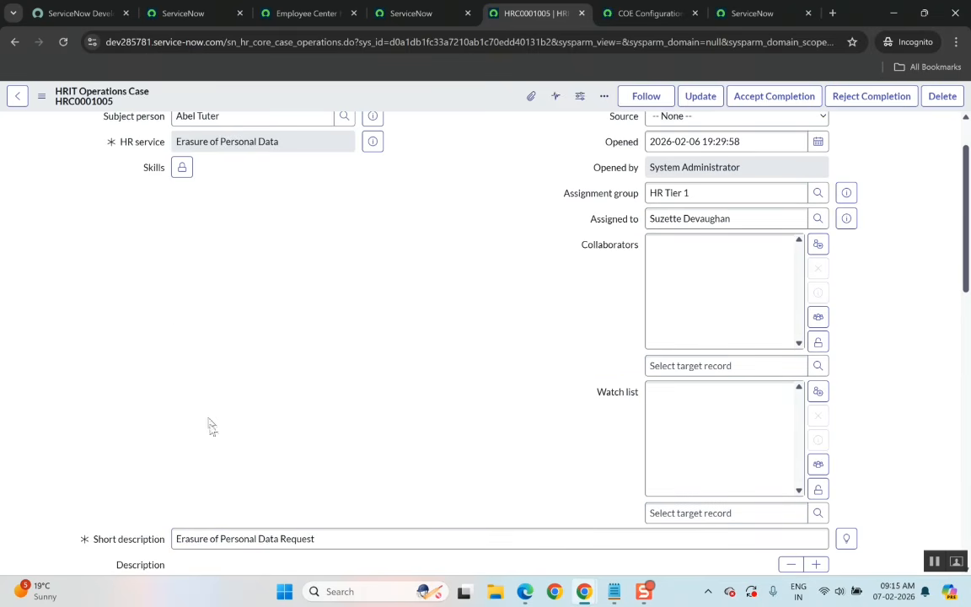
pyautogui.scroll(-2, 220, 449)
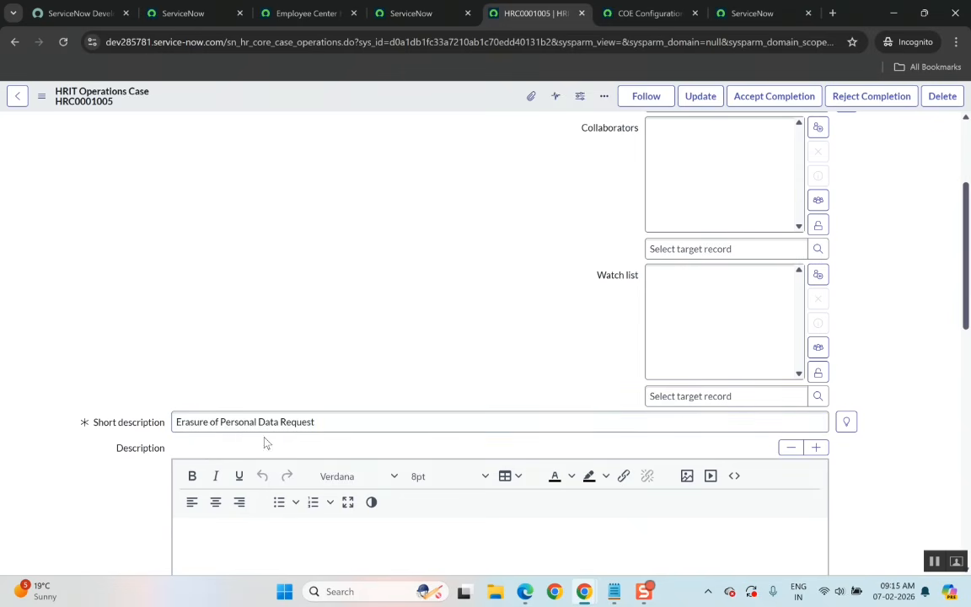
pyautogui.scroll(2, 228, 379)
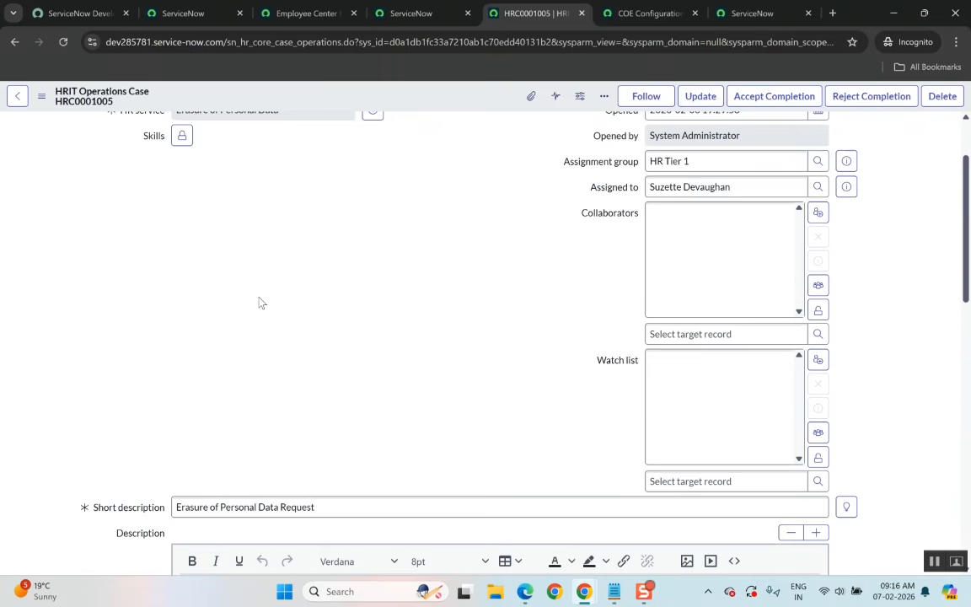
pyautogui.scroll(-3, 135, 135)
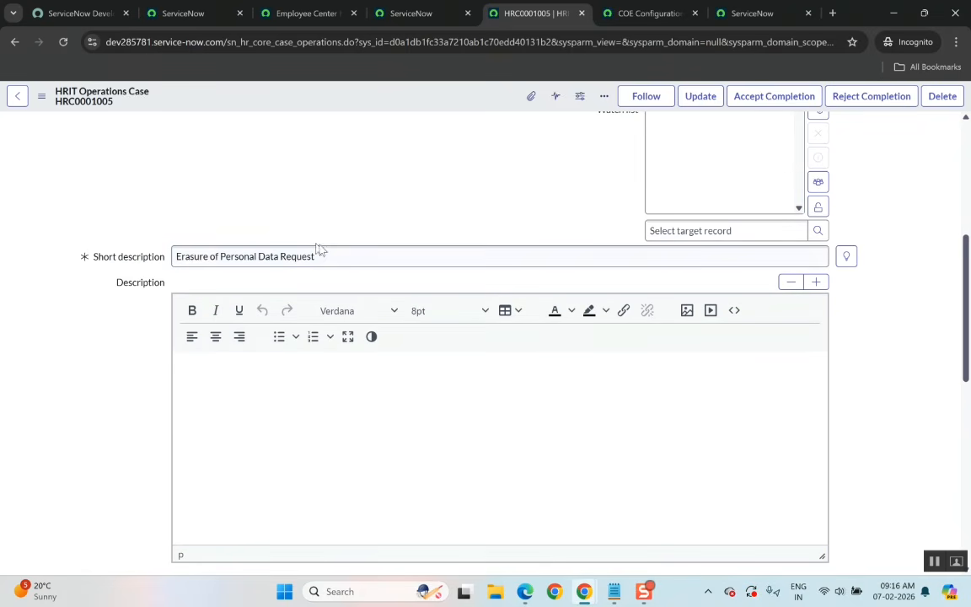
pyautogui.scroll(3, 325, 253)
pyautogui.scroll(3, 327, 253)
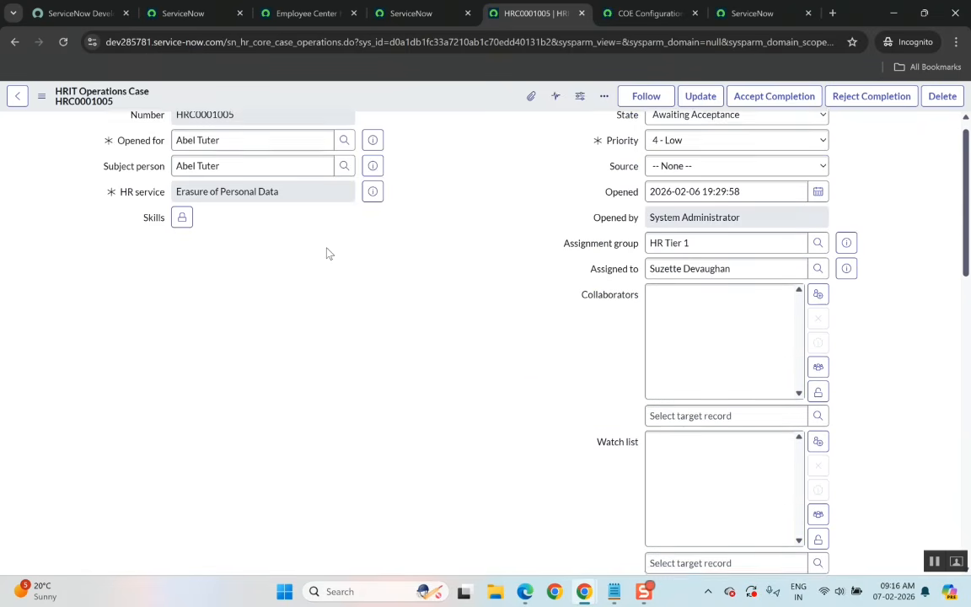
pyautogui.scroll(-4, 398, 270)
pyautogui.scroll(-5, 400, 272)
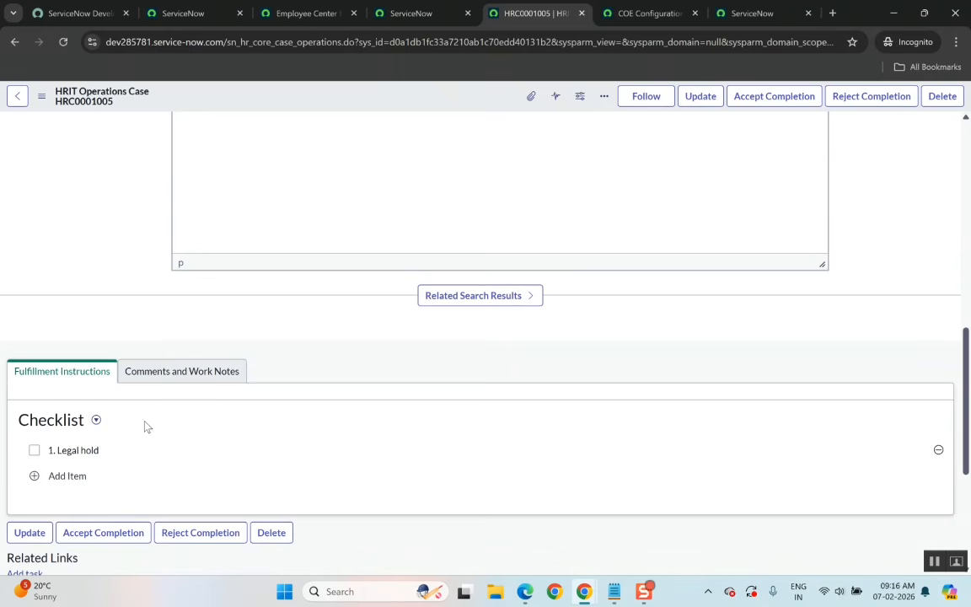
pyautogui.scroll(3, 279, 381)
pyautogui.scroll(3, 279, 381)
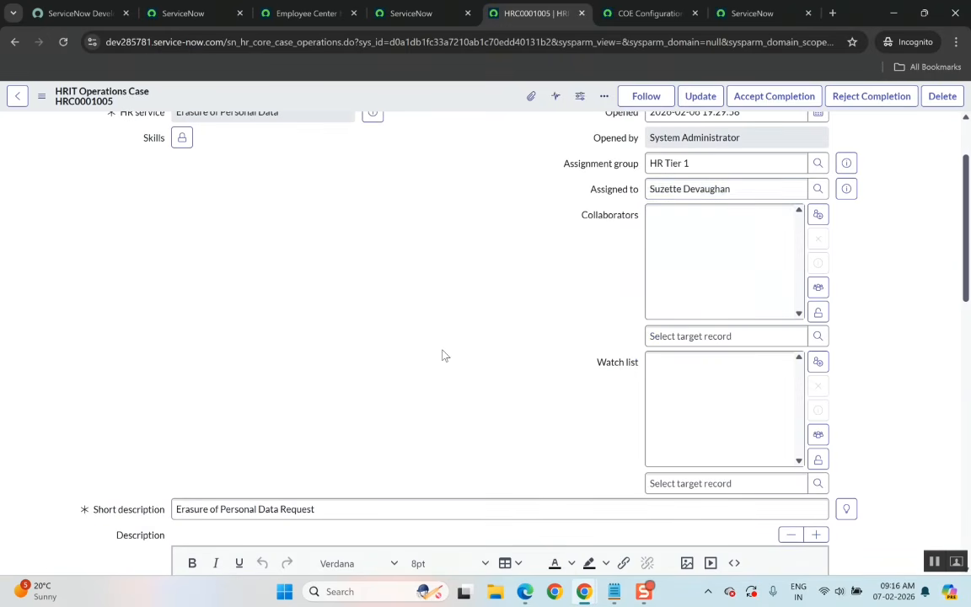
pyautogui.scroll(-6, 443, 353)
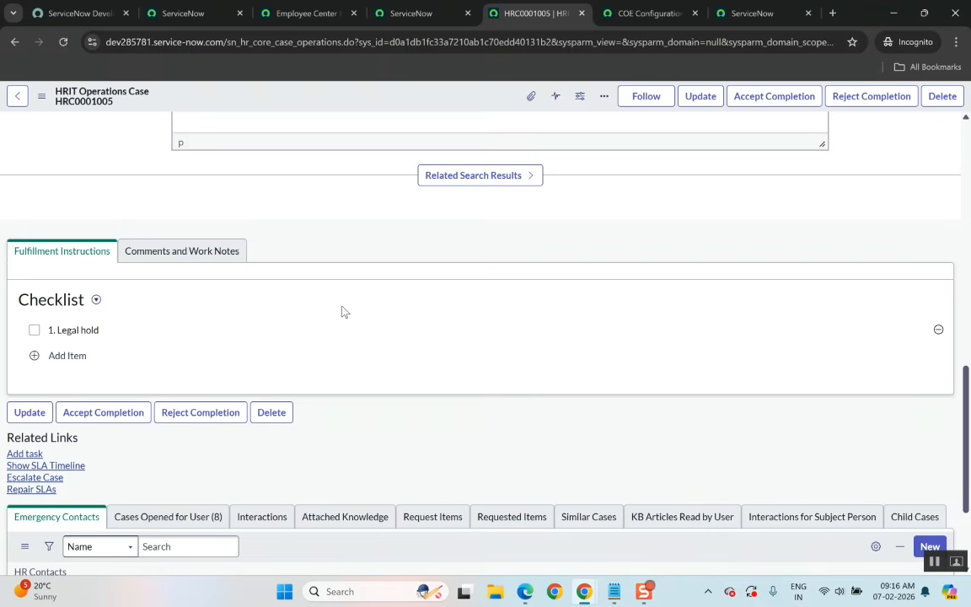
# Check off the Legal hold checklist item and review the resulting entry under Comments and Work Notes.
pyautogui.click(34, 330)
pyautogui.click(37, 358)
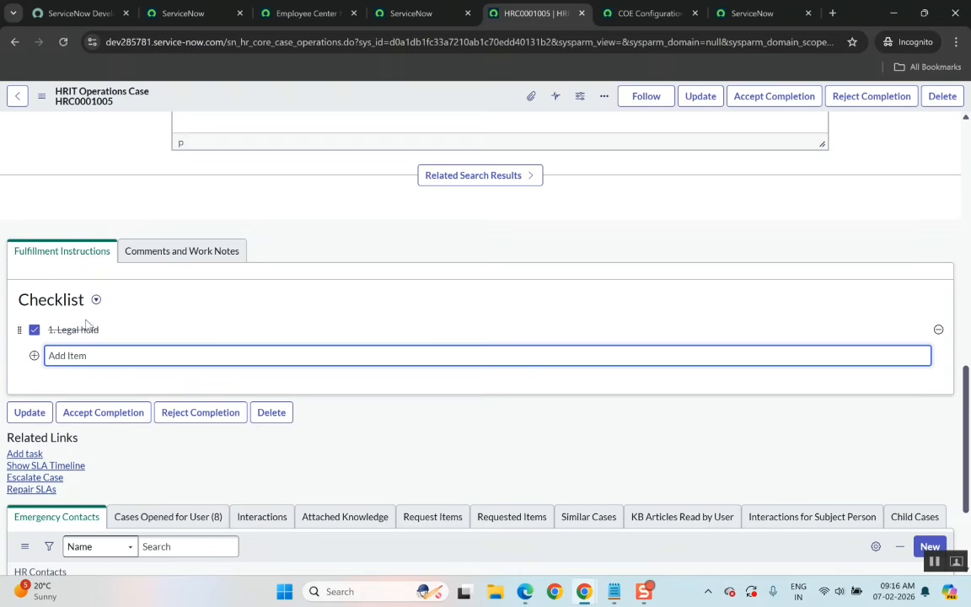
pyautogui.click(152, 257)
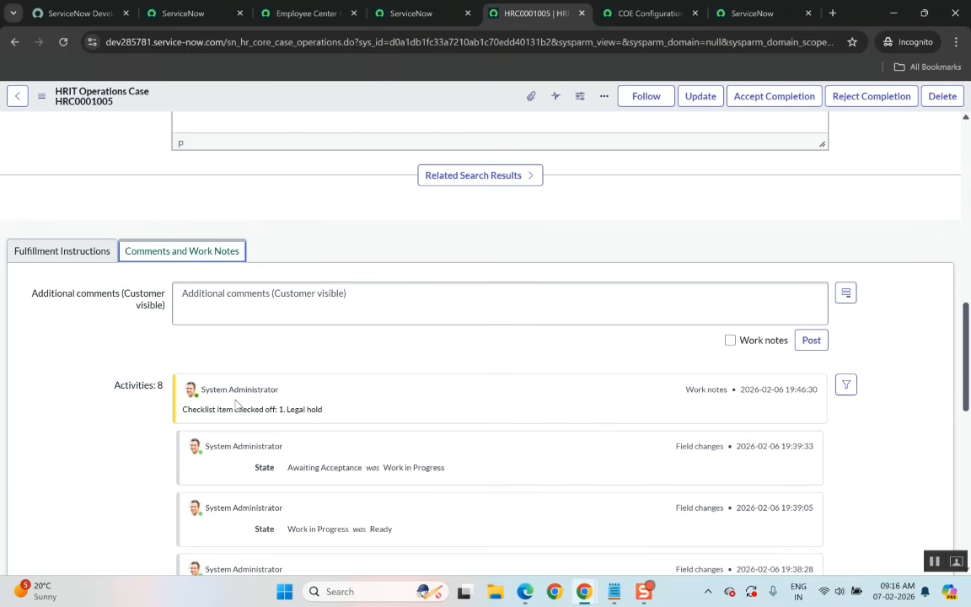
pyautogui.scroll(-1, 215, 363)
pyautogui.scroll(3, 309, 360)
pyautogui.scroll(1, 308, 360)
pyautogui.scroll(-2, 335, 372)
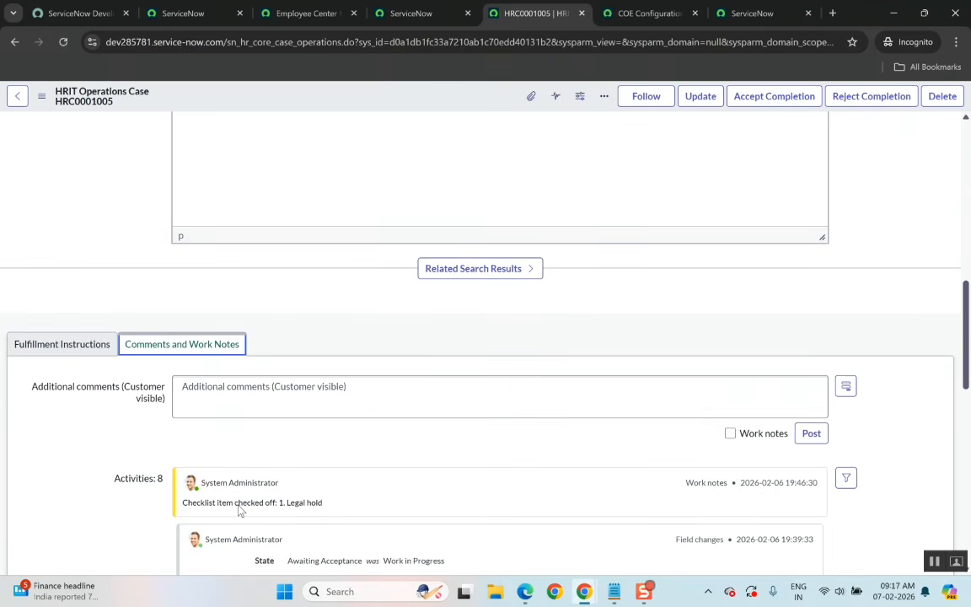
pyautogui.scroll(-1, 240, 510)
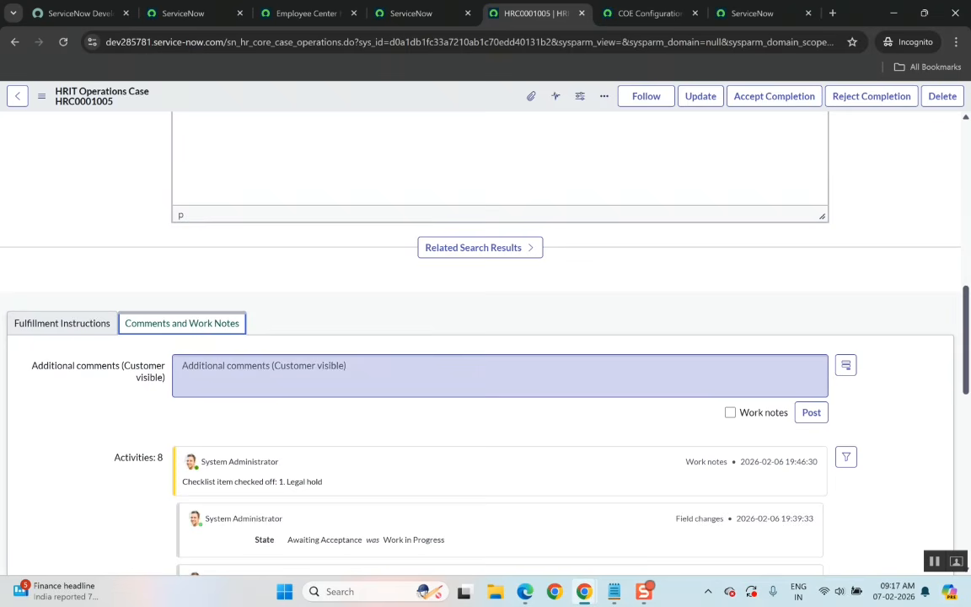
# Enter 'Close' as an additional customer-visible comment, then return to the fulfillment instructions.
pyautogui.click(182, 366)
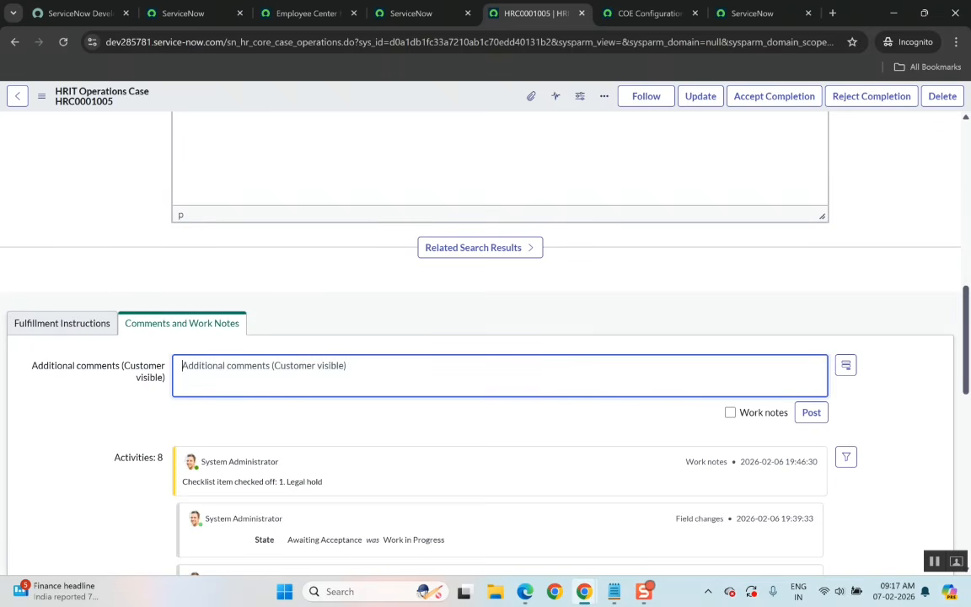
pyautogui.write('Close')
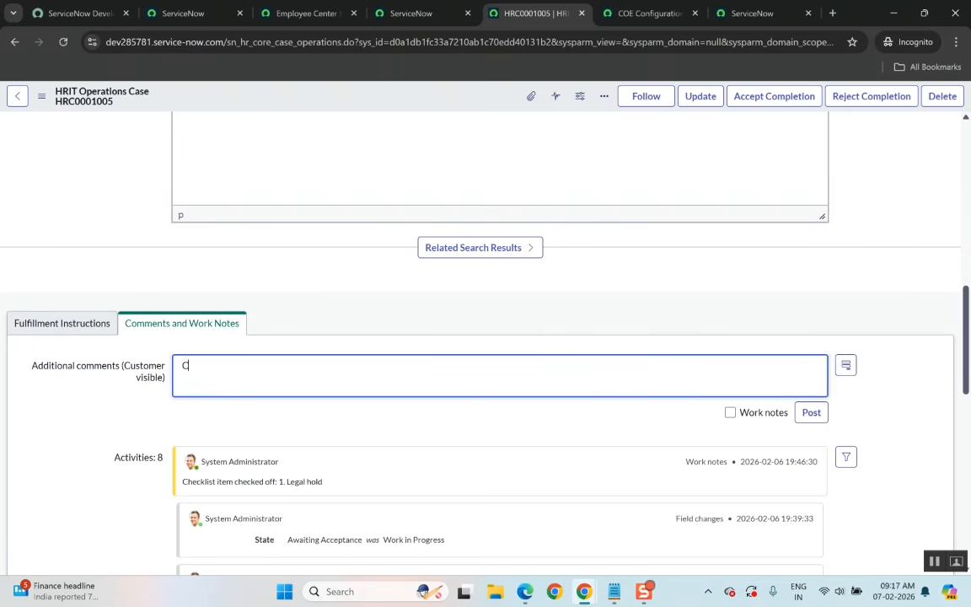
pyautogui.click(53, 322)
pyautogui.scroll(-3, 304, 395)
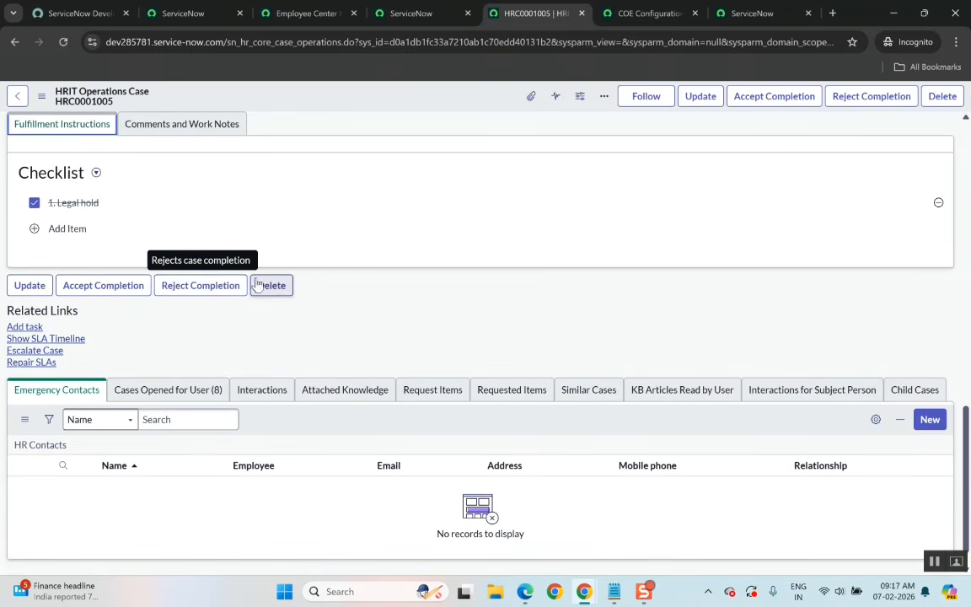
pyautogui.click(57, 352)
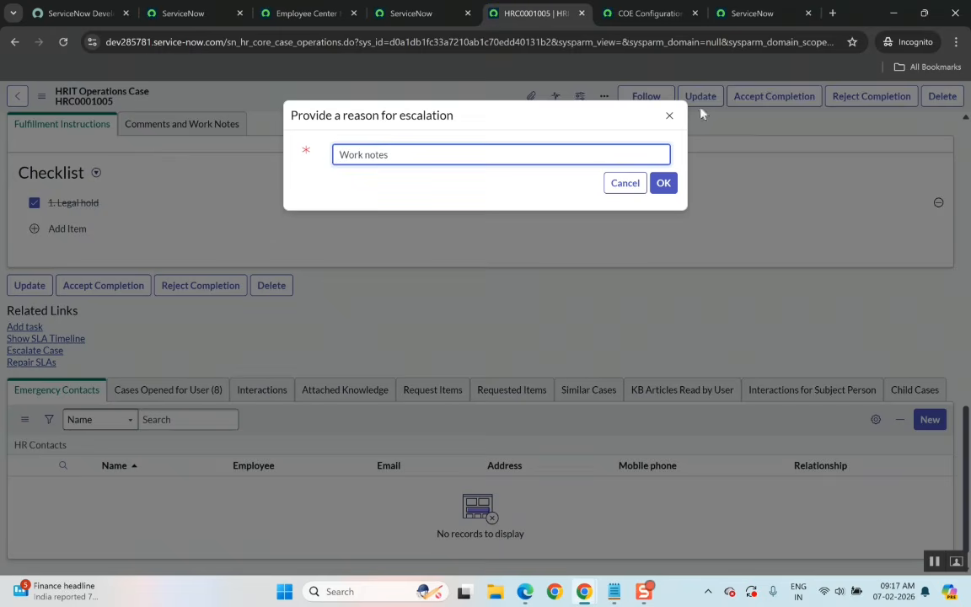
pyautogui.click(670, 118)
pyautogui.scroll(10, 777, 192)
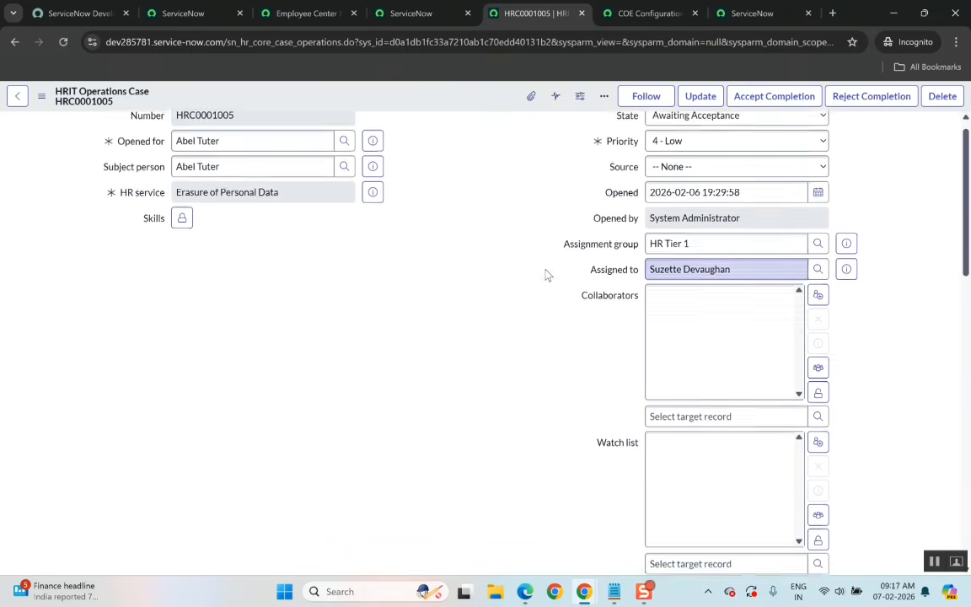
pyautogui.scroll(-10, 546, 274)
pyautogui.scroll(-3, 132, 445)
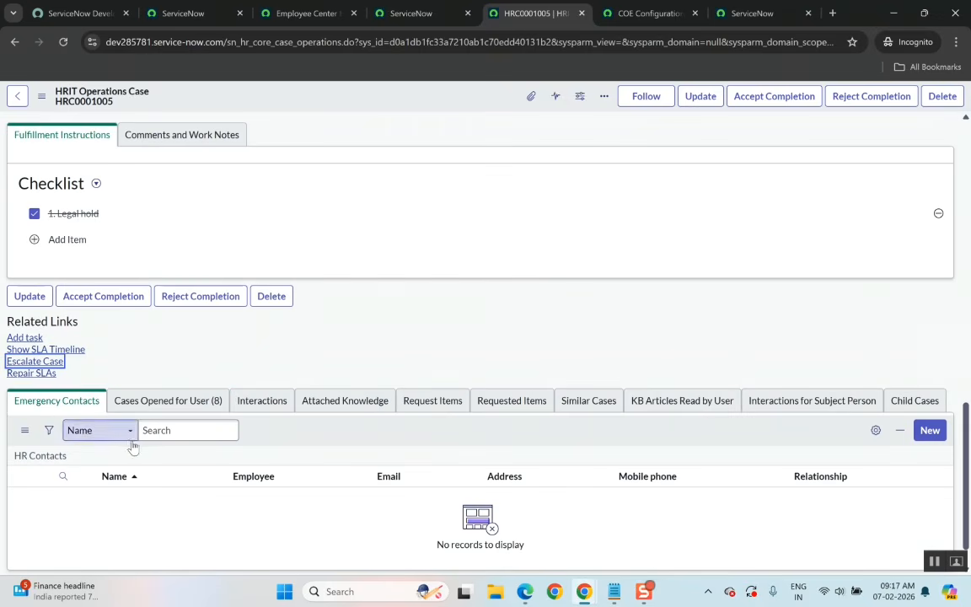
# Escalate the case to the next tier, entering a reason for escalation and confirming.
pyautogui.click(35, 362)
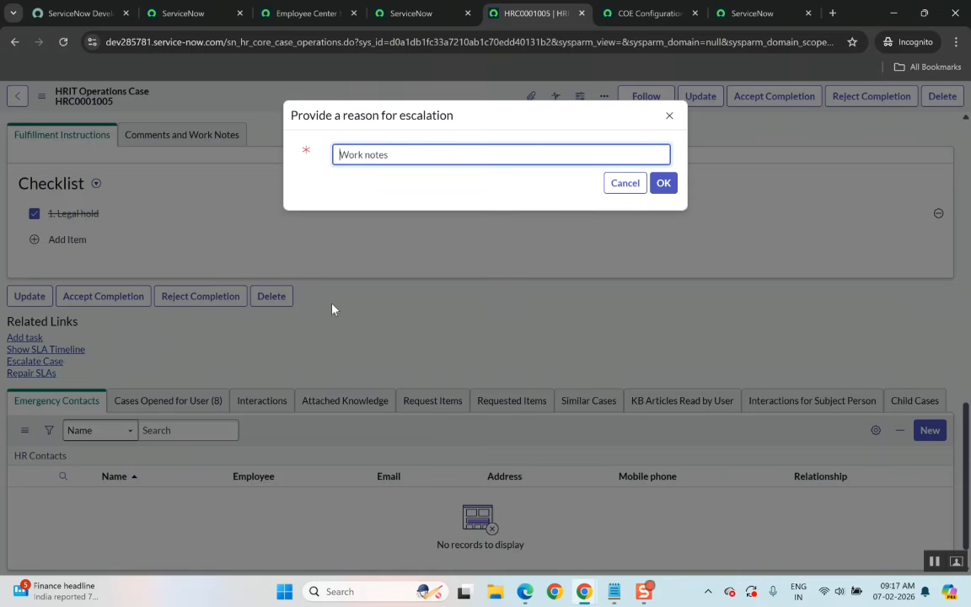
pyautogui.write('test')
pyautogui.click(662, 191)
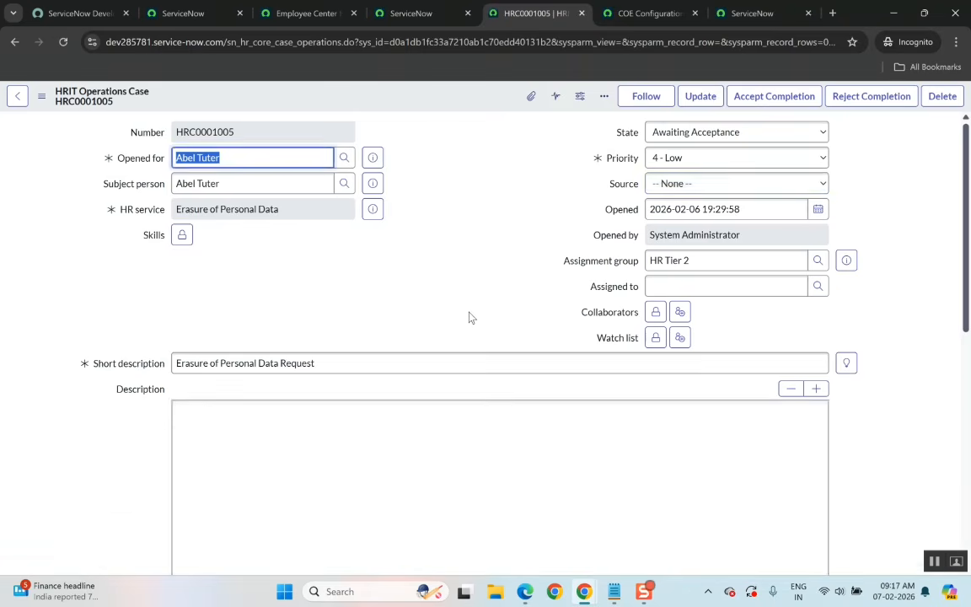
# Add a new item named 'Test' to the fulfillment checklist.
pyautogui.scroll(-9, 472, 317)
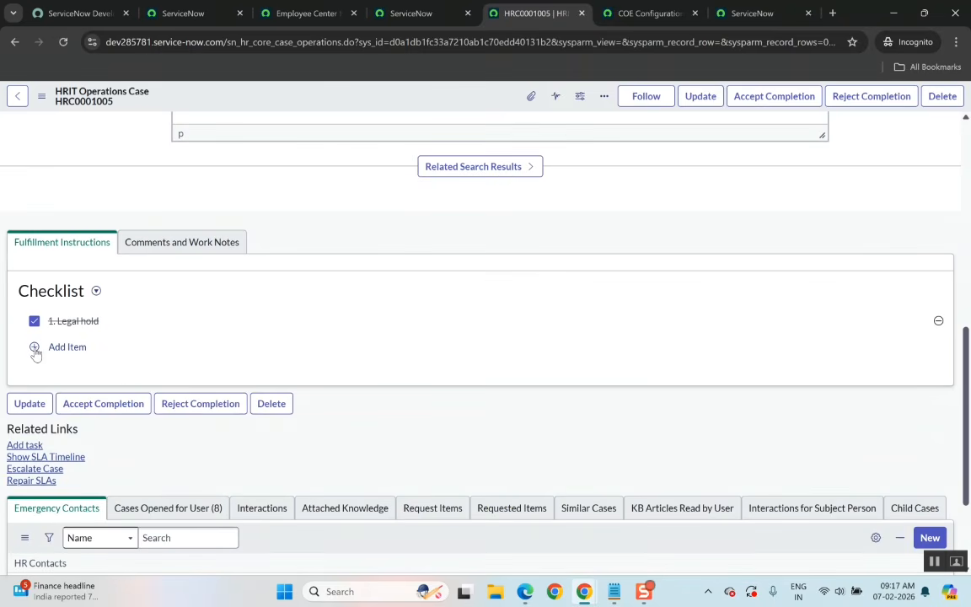
pyautogui.click(36, 353)
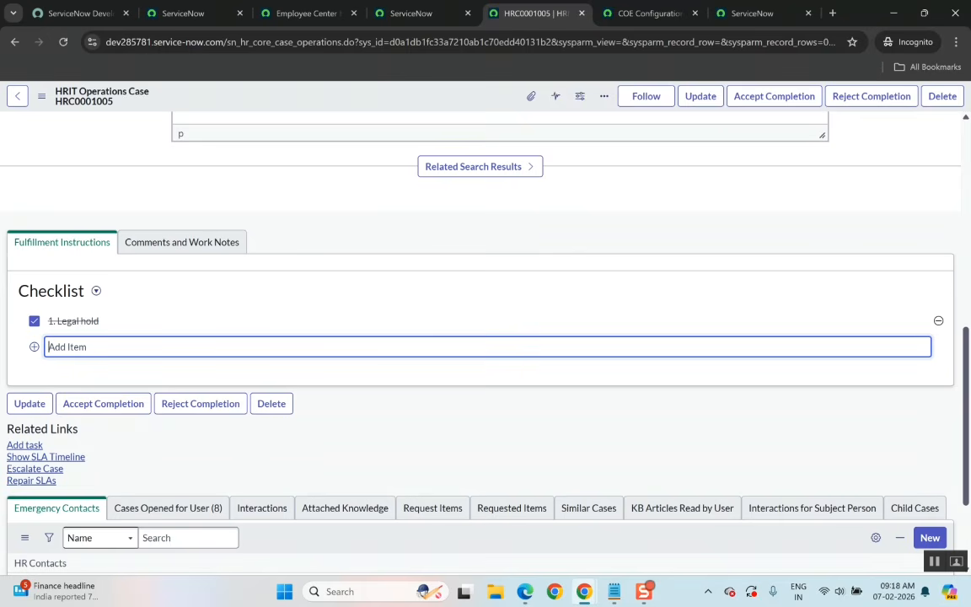
pyautogui.write('Test')
pyautogui.press('Return')
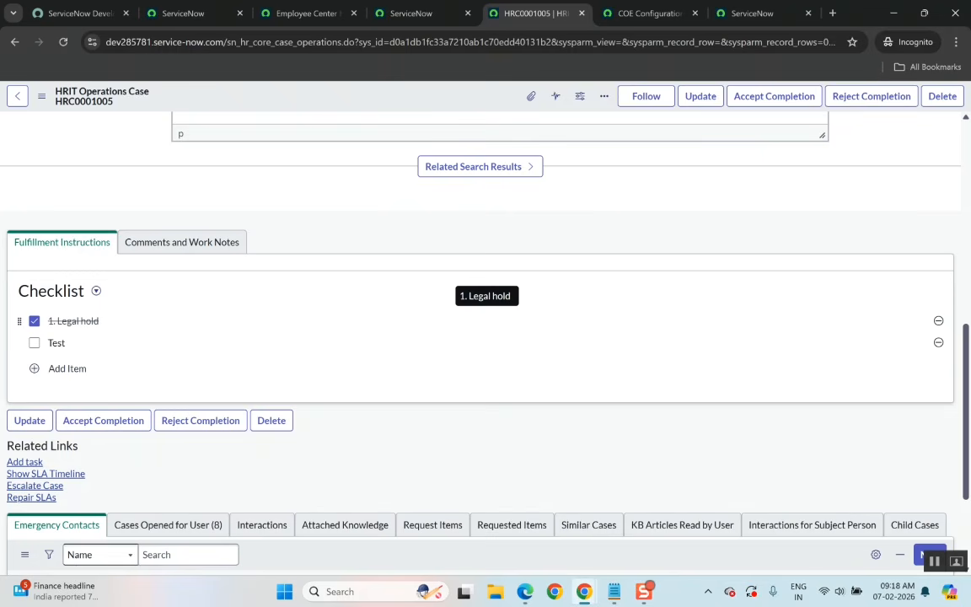
# Review the case's related list tabs, from Cases Opened for User through Child Cases.
pyautogui.scroll(7, 158, 330)
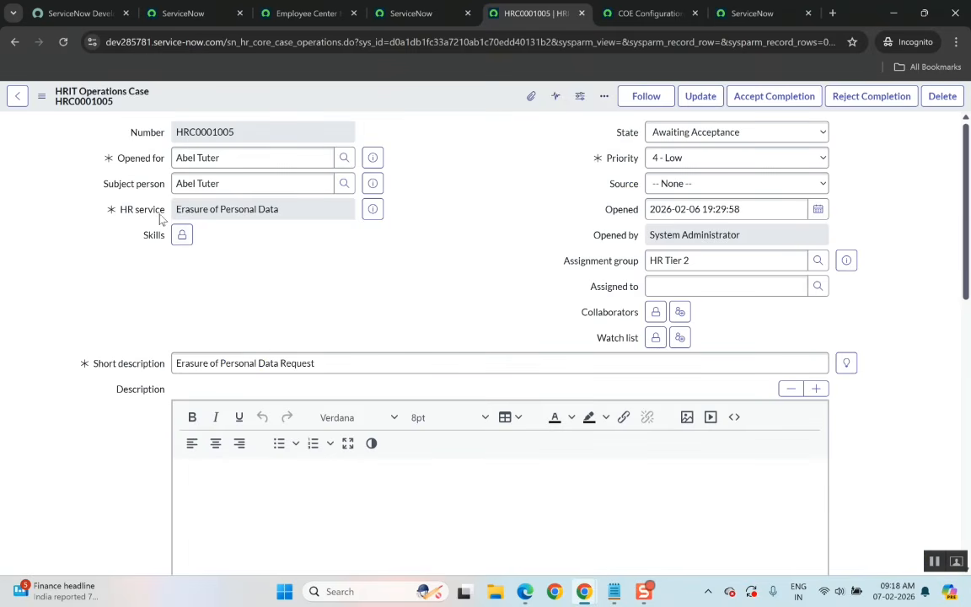
pyautogui.scroll(-8, 272, 354)
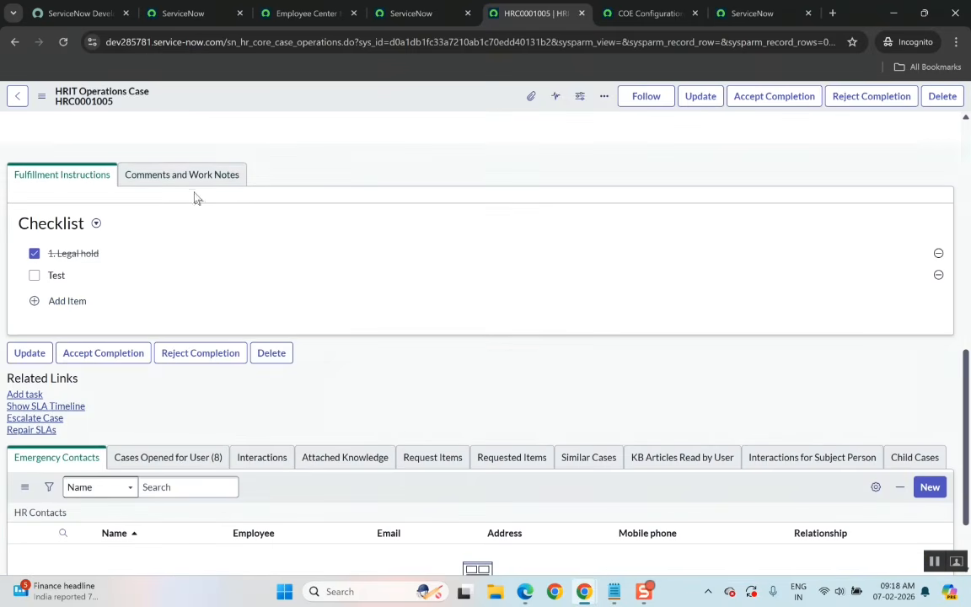
pyautogui.scroll(-1, 225, 268)
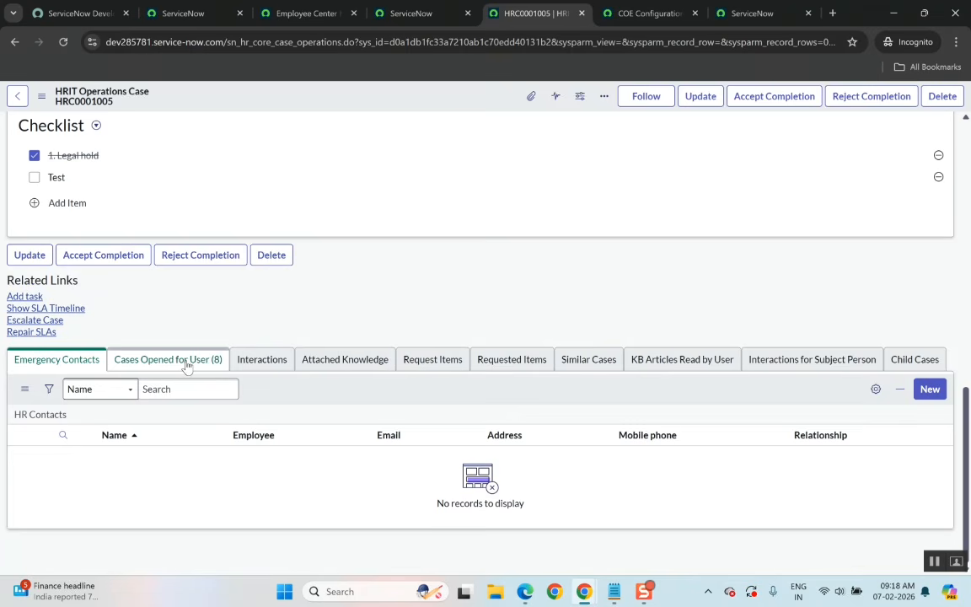
pyautogui.scroll(15, 187, 365)
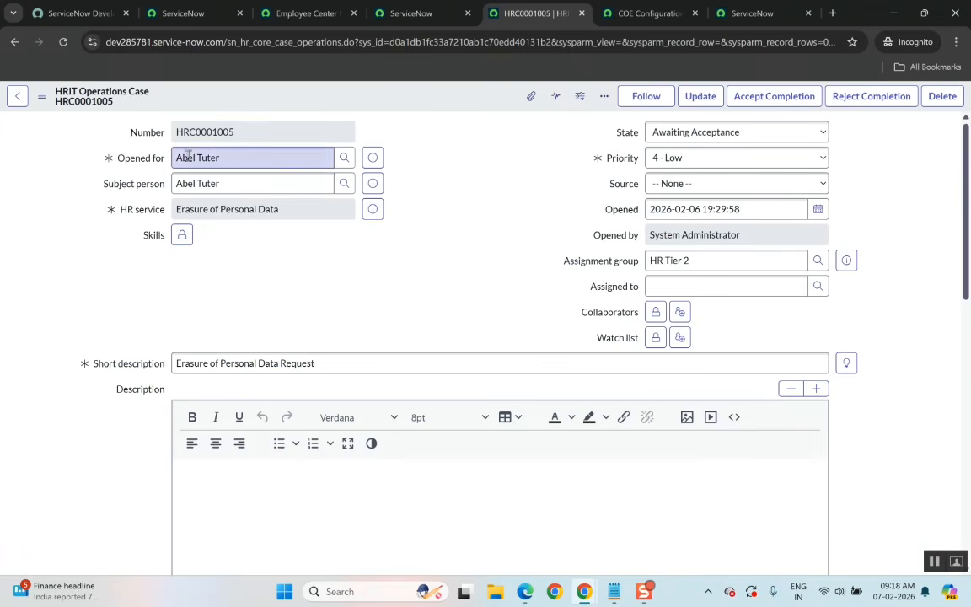
pyautogui.scroll(-15, 202, 302)
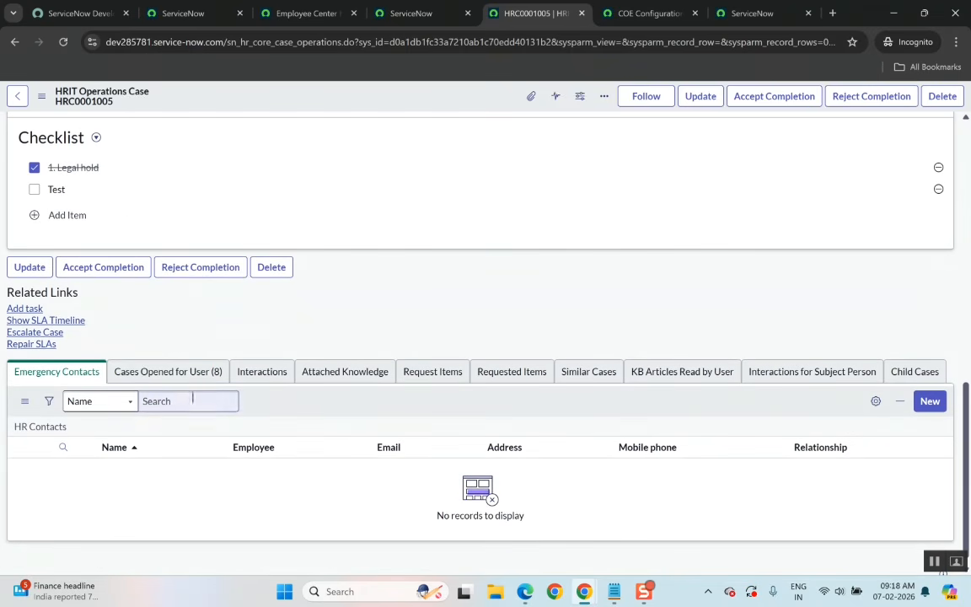
pyautogui.click(190, 379)
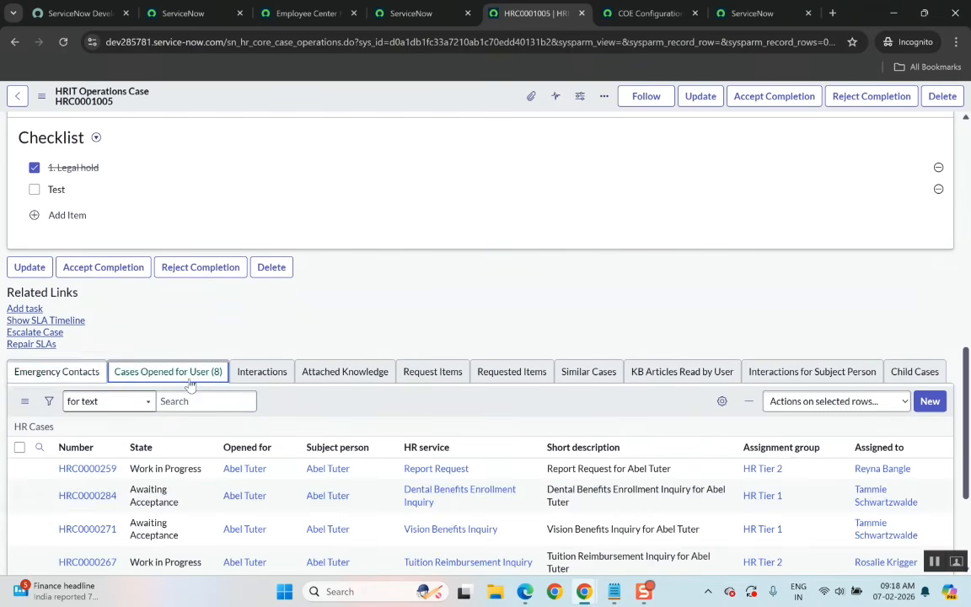
pyautogui.click(261, 375)
pyautogui.click(337, 381)
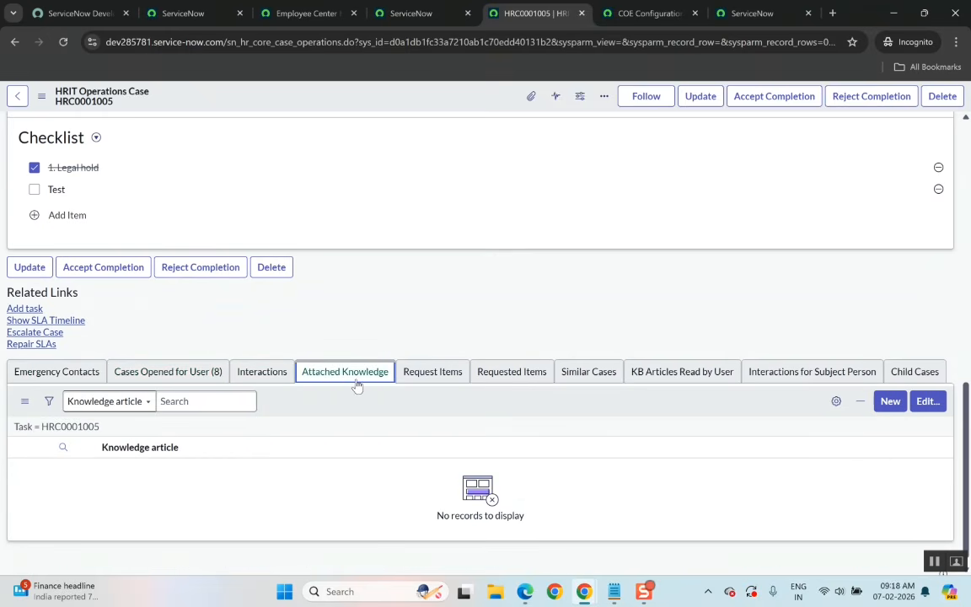
pyautogui.click(430, 378)
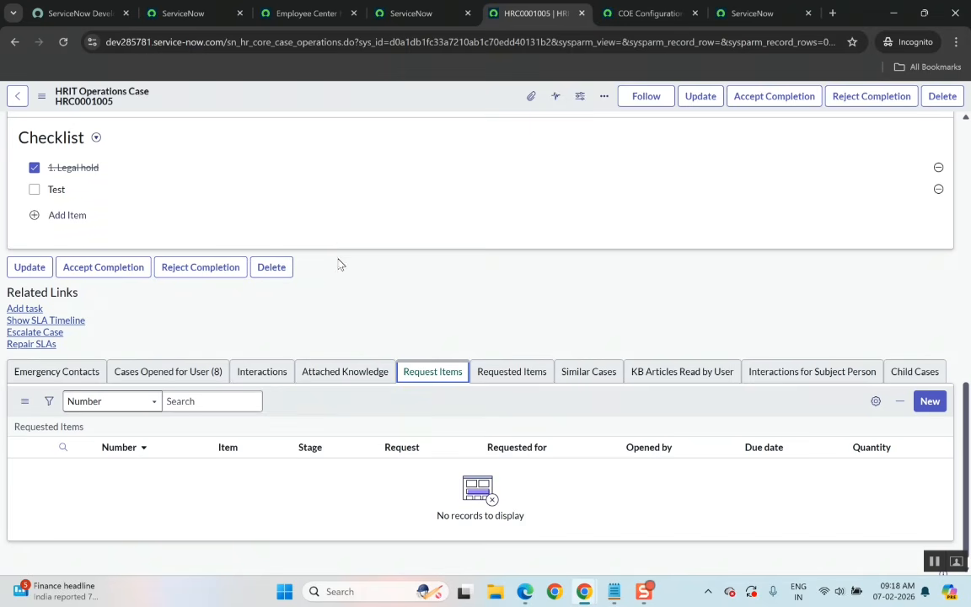
pyautogui.click(505, 369)
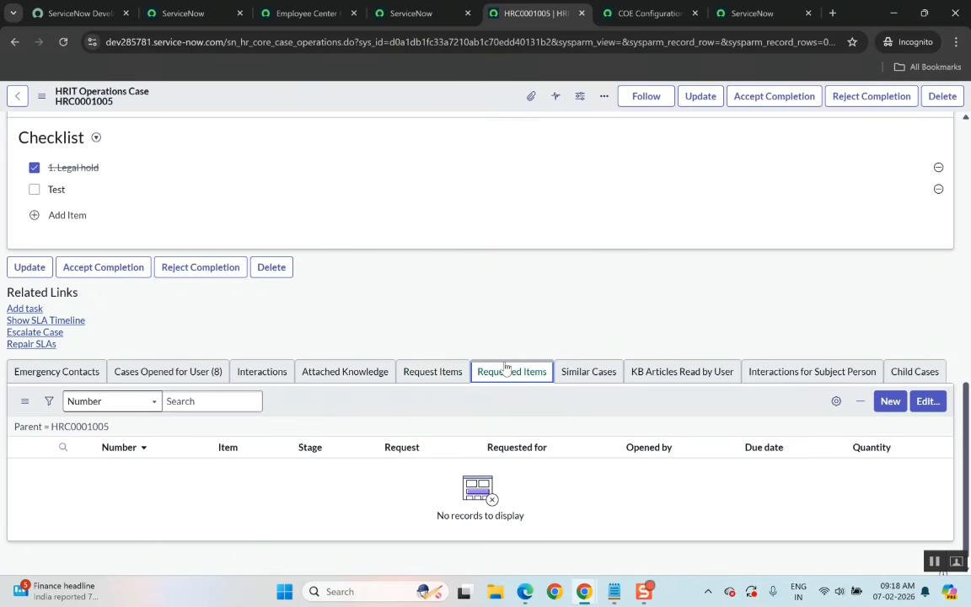
pyautogui.click(580, 380)
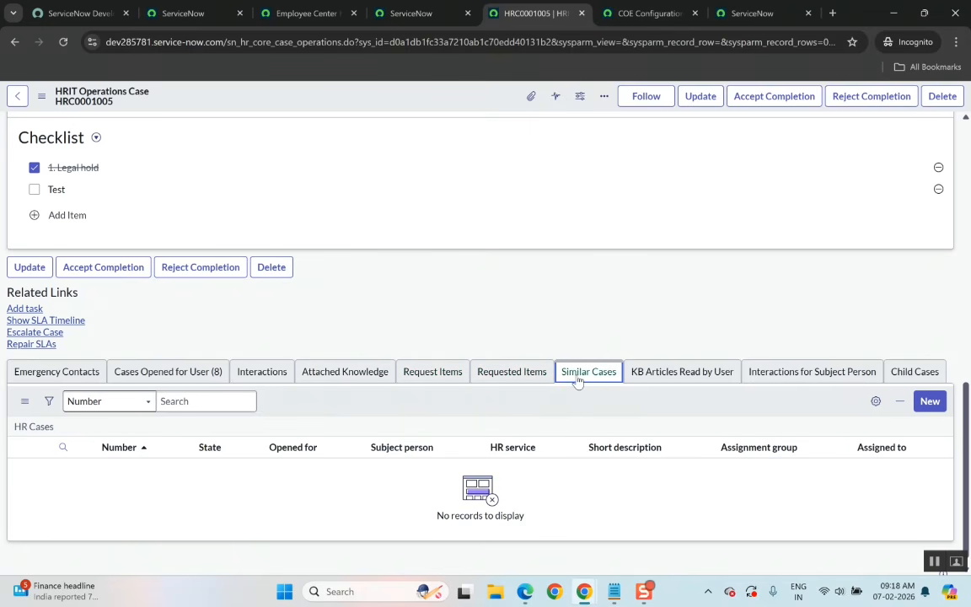
pyautogui.click(663, 383)
pyautogui.click(780, 375)
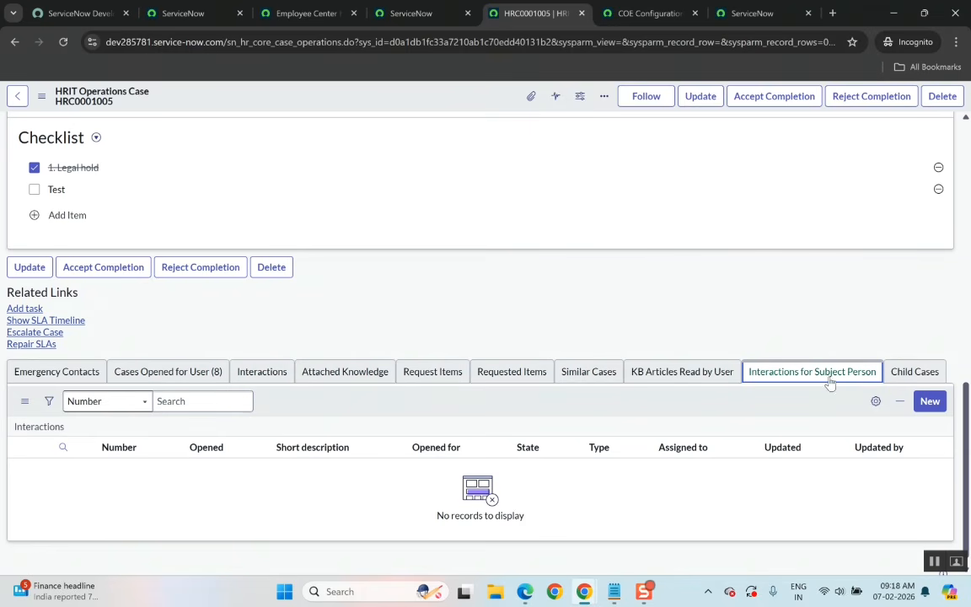
pyautogui.click(902, 379)
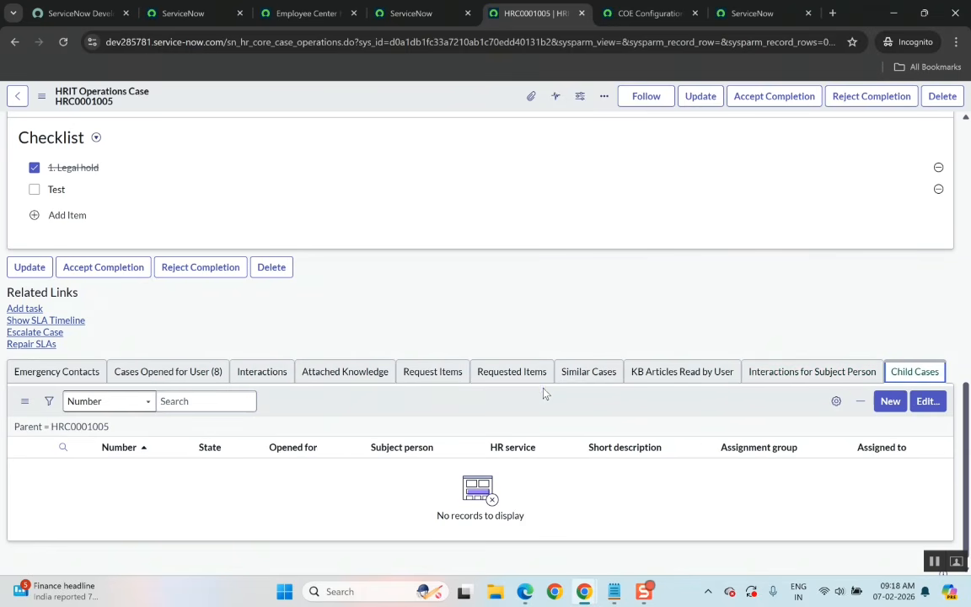
# Switch to the HRSD syllabus PDF and return to the HR case form.
pyautogui.scroll(10, 543, 393)
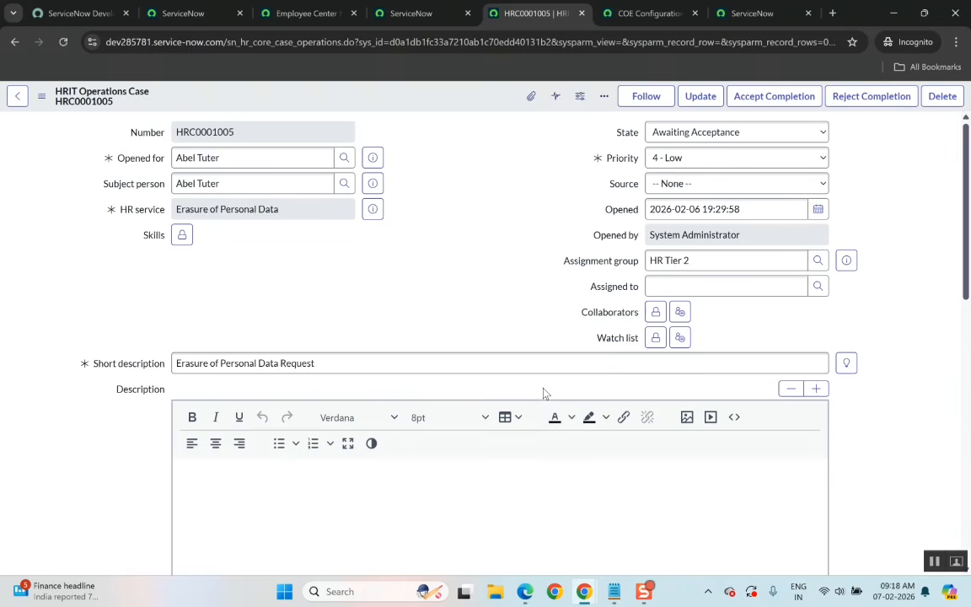
pyautogui.scroll(-1, 543, 393)
pyautogui.scroll(1, 544, 393)
pyautogui.click(522, 592)
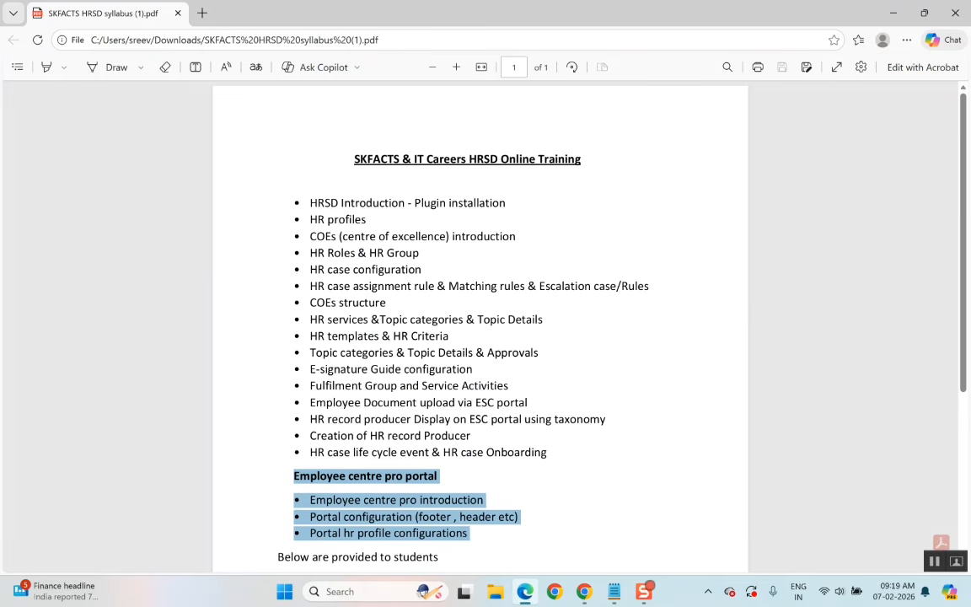
pyautogui.hotkey('alt', 'Tab')
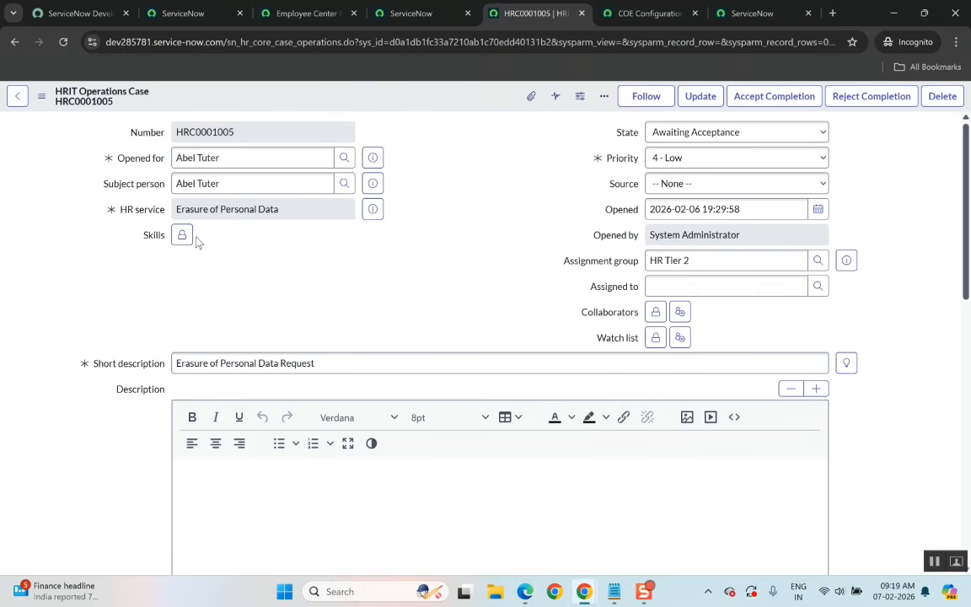
# Scroll through the case form again and open the State options list to review the available states.
pyautogui.scroll(-4, 181, 325)
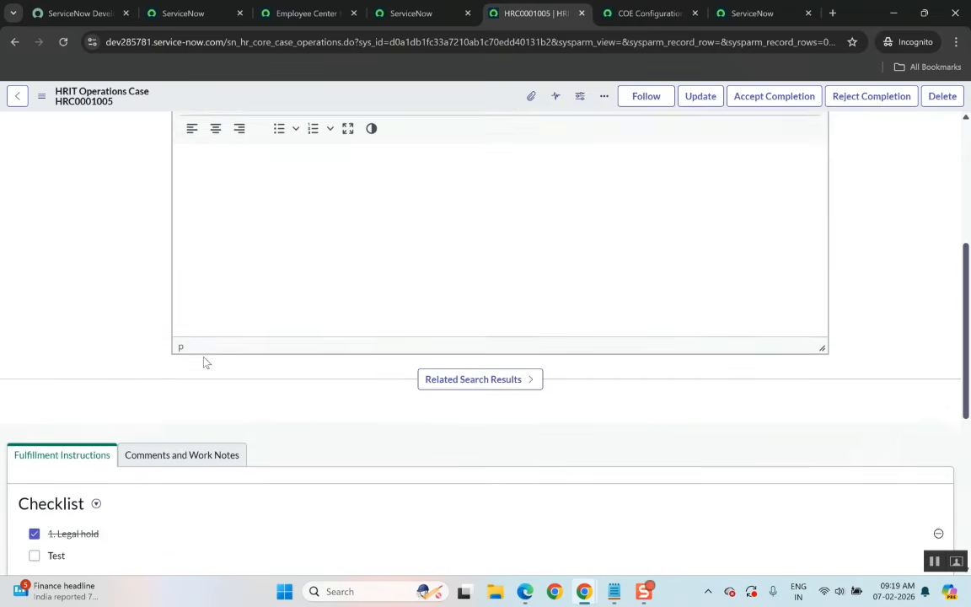
pyautogui.scroll(-1, 152, 405)
pyautogui.scroll(-2, 130, 478)
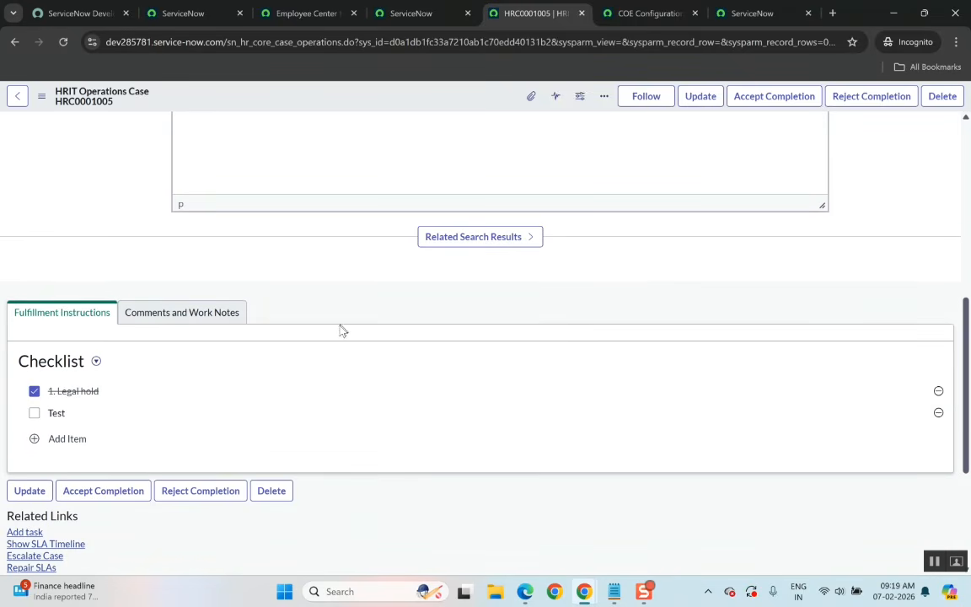
pyautogui.scroll(-3, 278, 446)
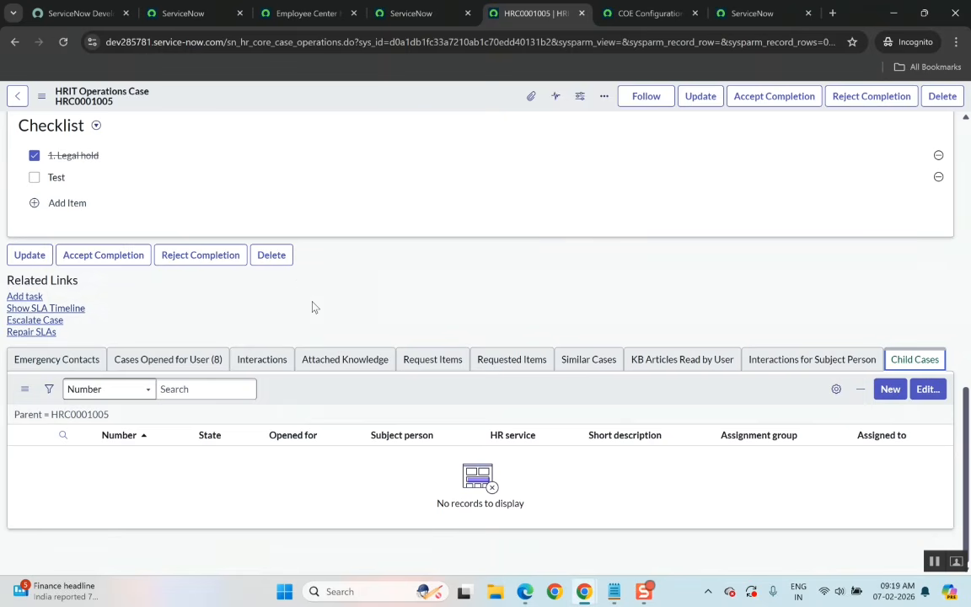
pyautogui.scroll(10, 312, 307)
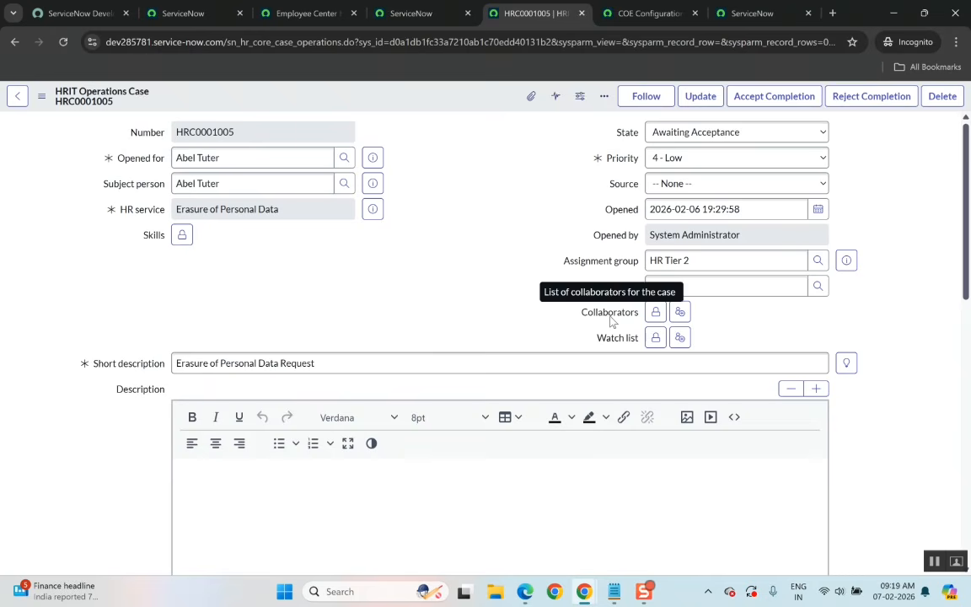
pyautogui.click(715, 137)
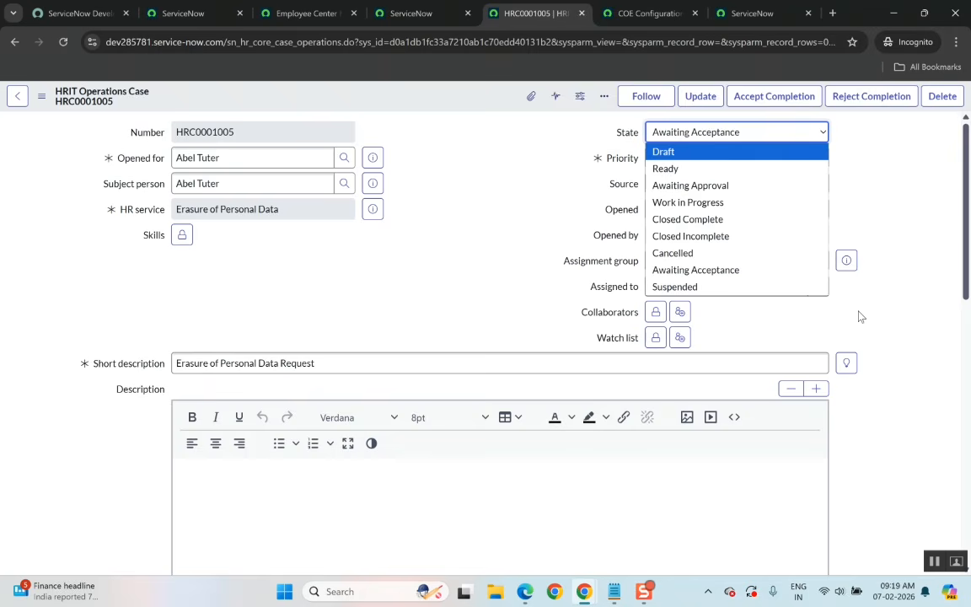
pyautogui.scroll(-10, 895, 358)
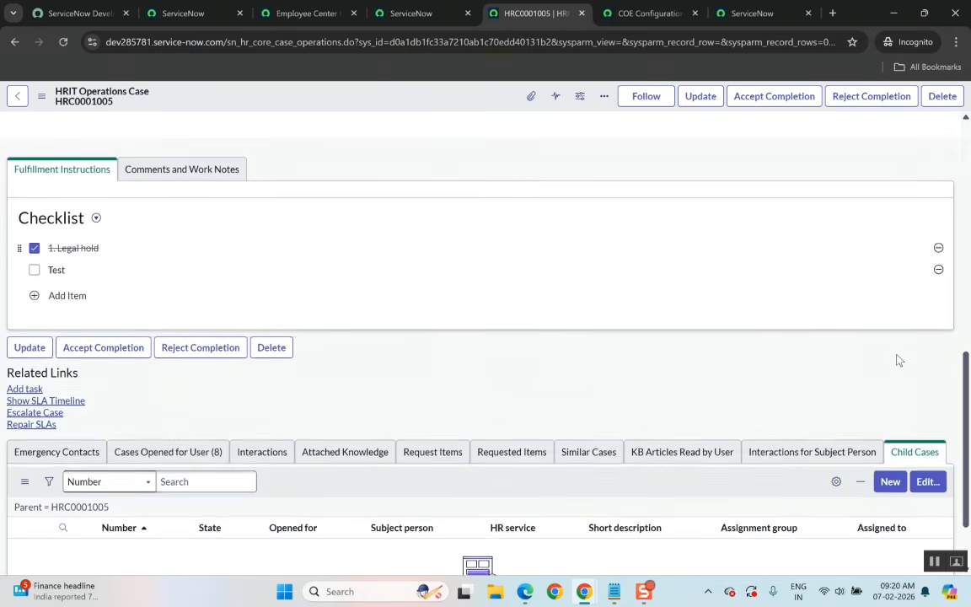
pyautogui.scroll(2, 899, 361)
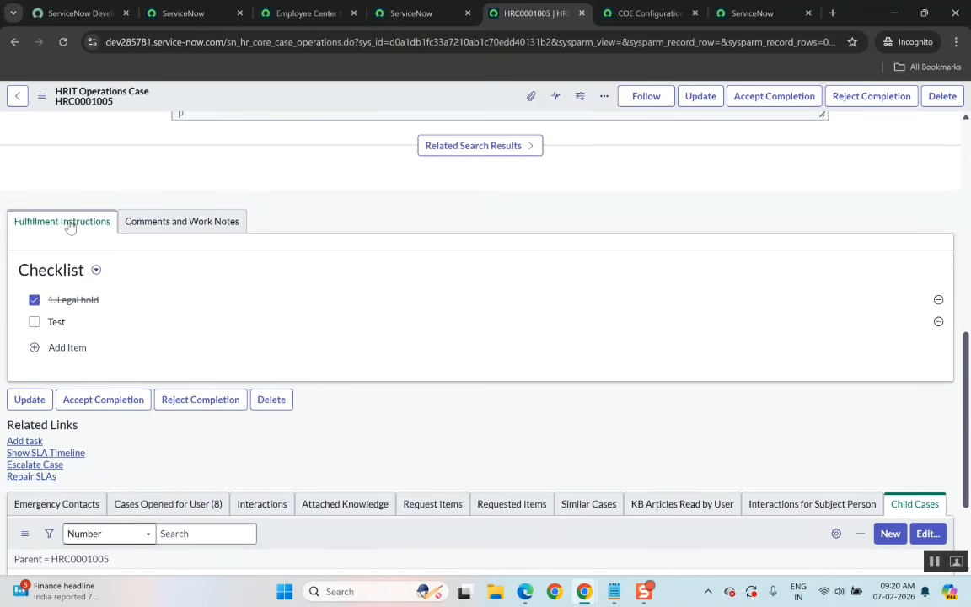
pyautogui.scroll(10, 160, 271)
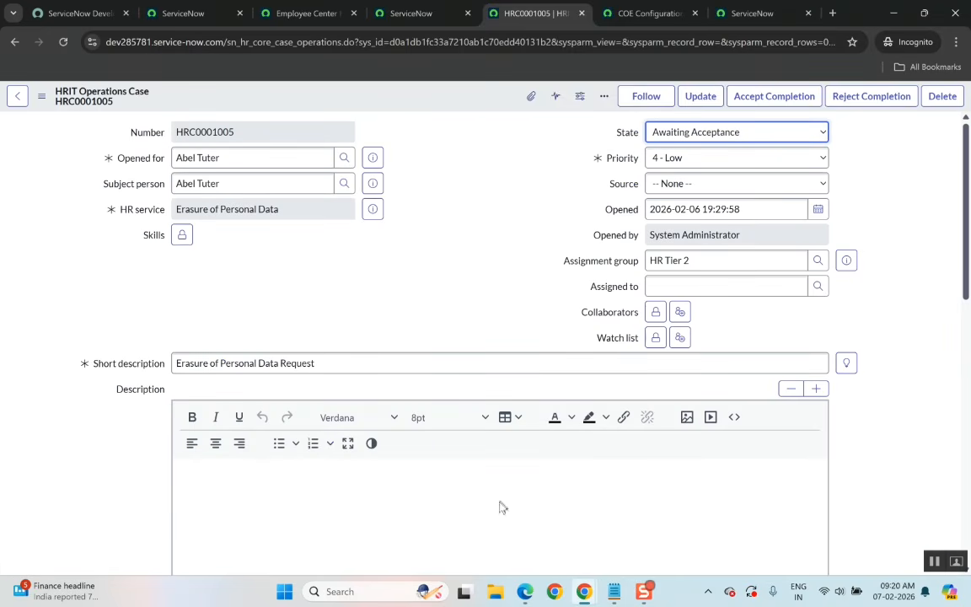
# Open the syllabus PDF and select the HR case configuration and assignment rule topics to review them.
pyautogui.moveTo(523, 595)
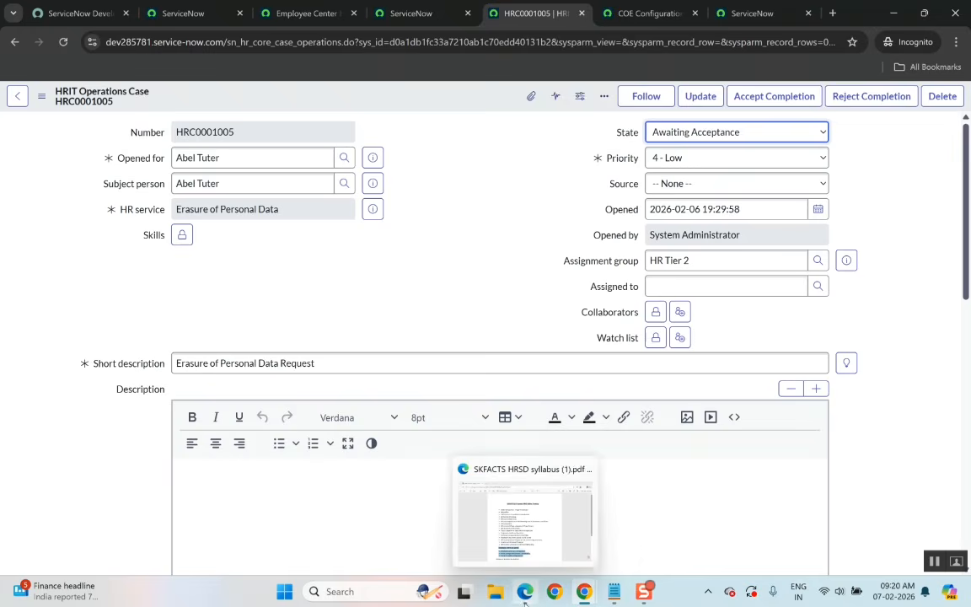
pyautogui.click(531, 551)
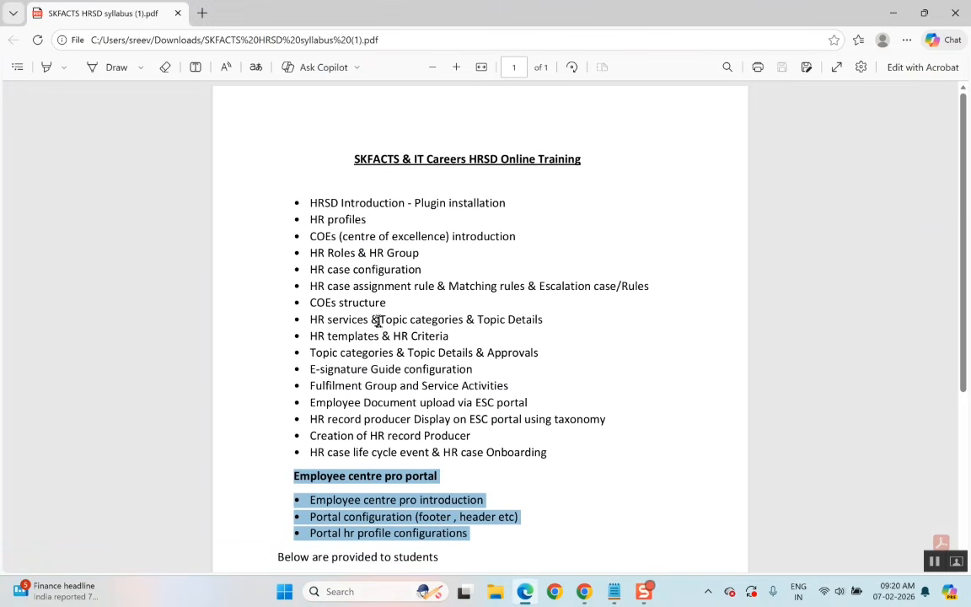
pyautogui.press('Escape')
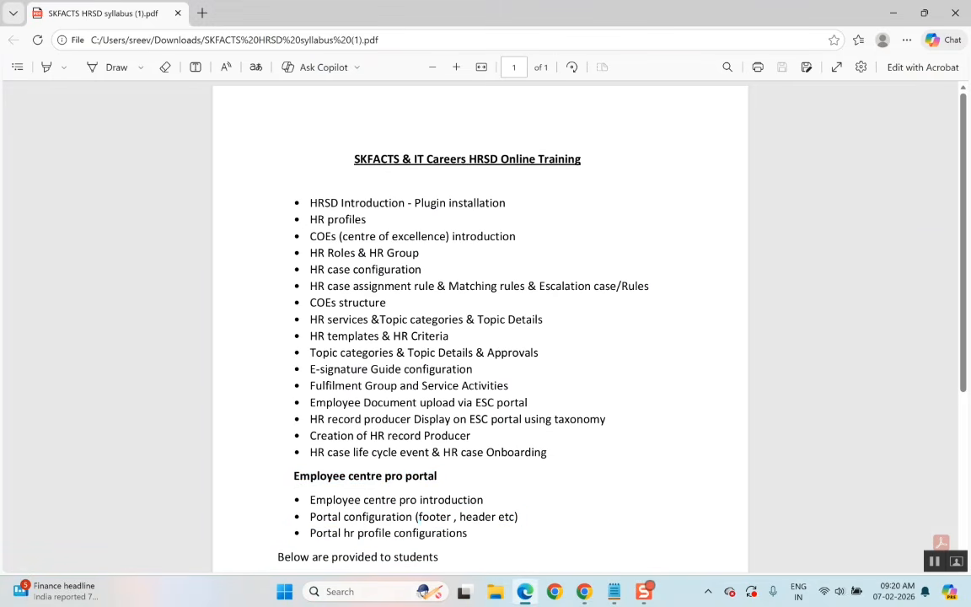
pyautogui.doubleClick(331, 320)
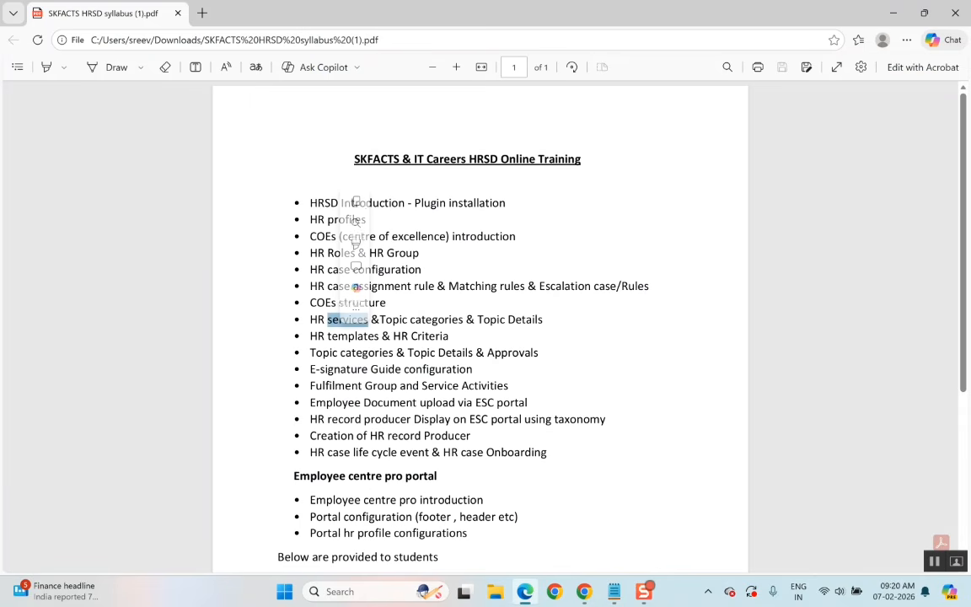
pyautogui.doubleClick(333, 324)
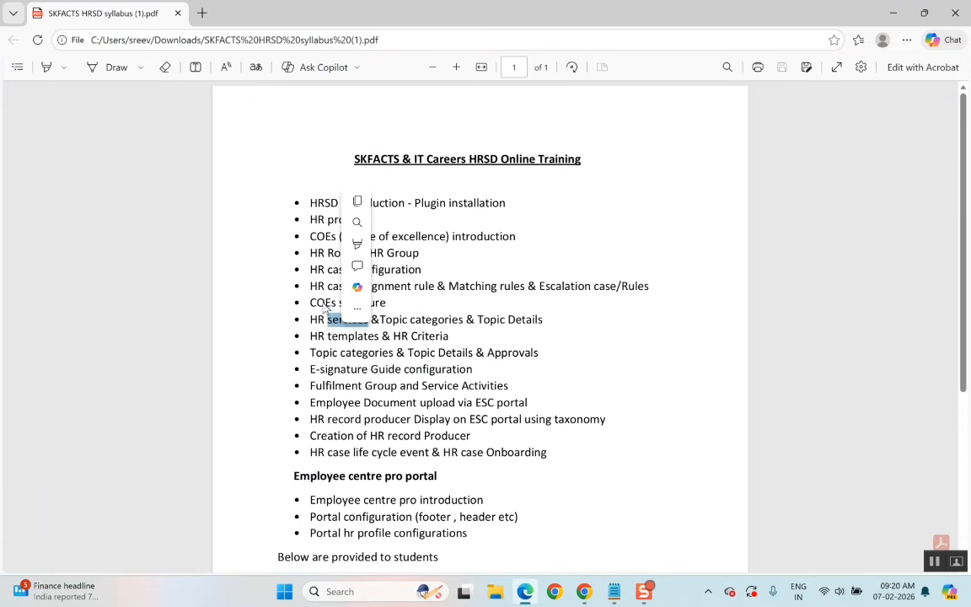
pyautogui.click(380, 308)
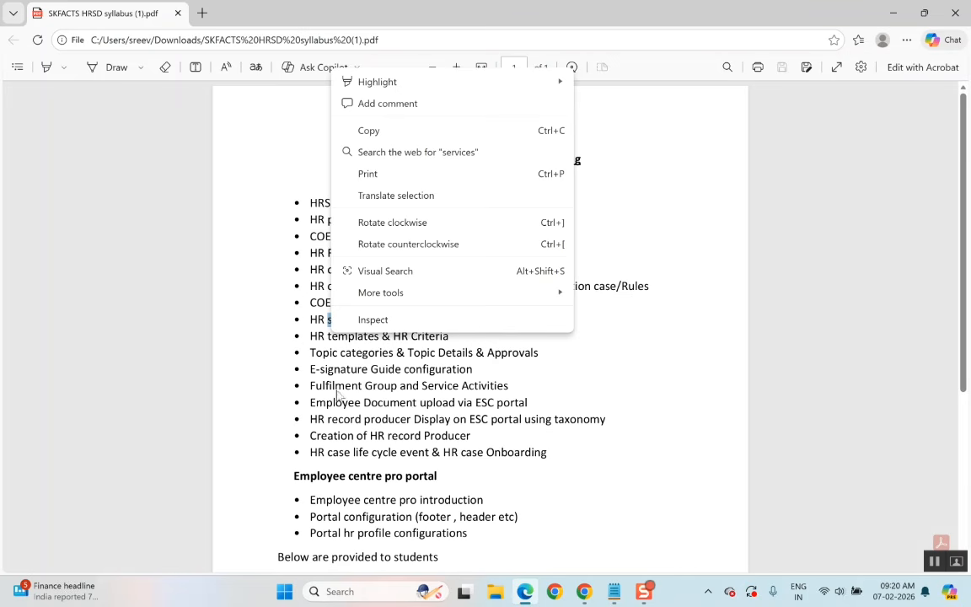
pyautogui.click(312, 366)
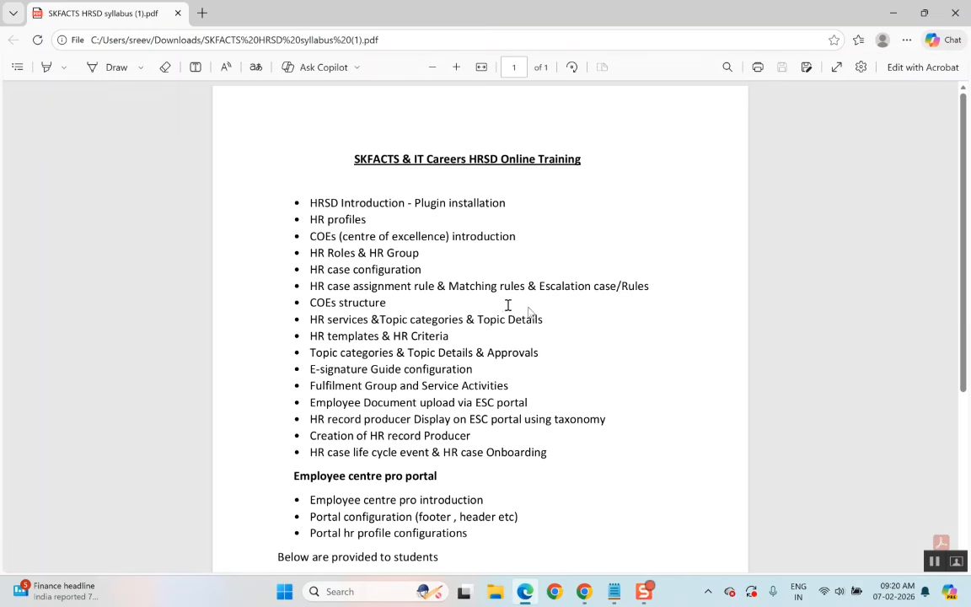
pyautogui.moveTo(651, 286); pyautogui.dragTo(317, 269)
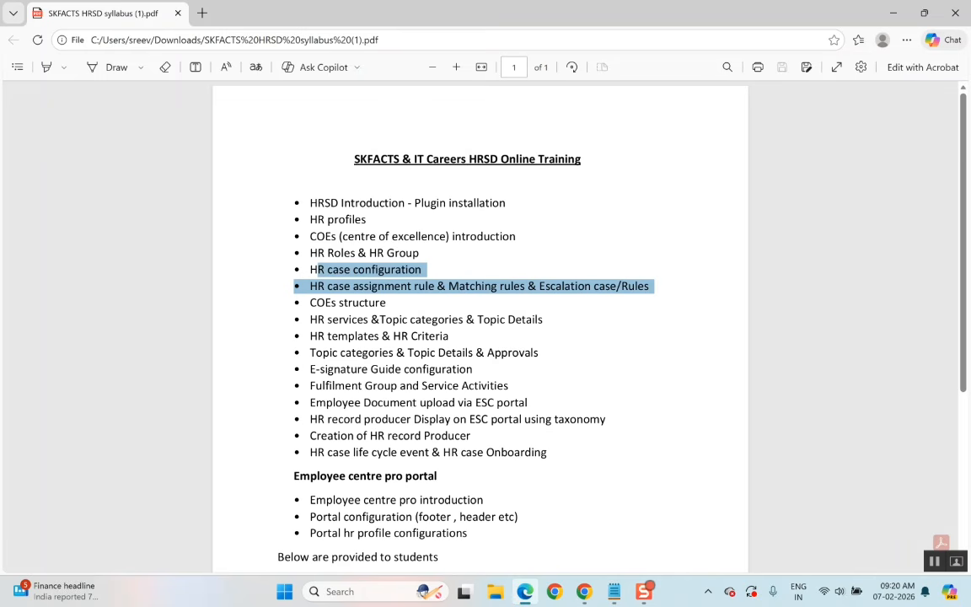
pyautogui.click(318, 269)
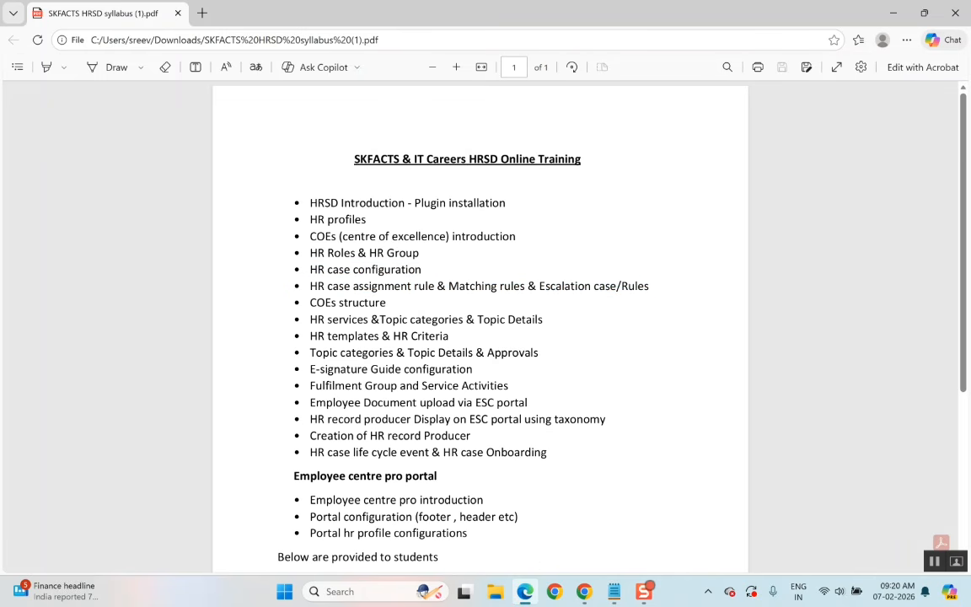
# Switch to the ServiceNow browser window and open Create New Case under HR Case Management.
pyautogui.moveTo(558, 601)
pyautogui.click(584, 592)
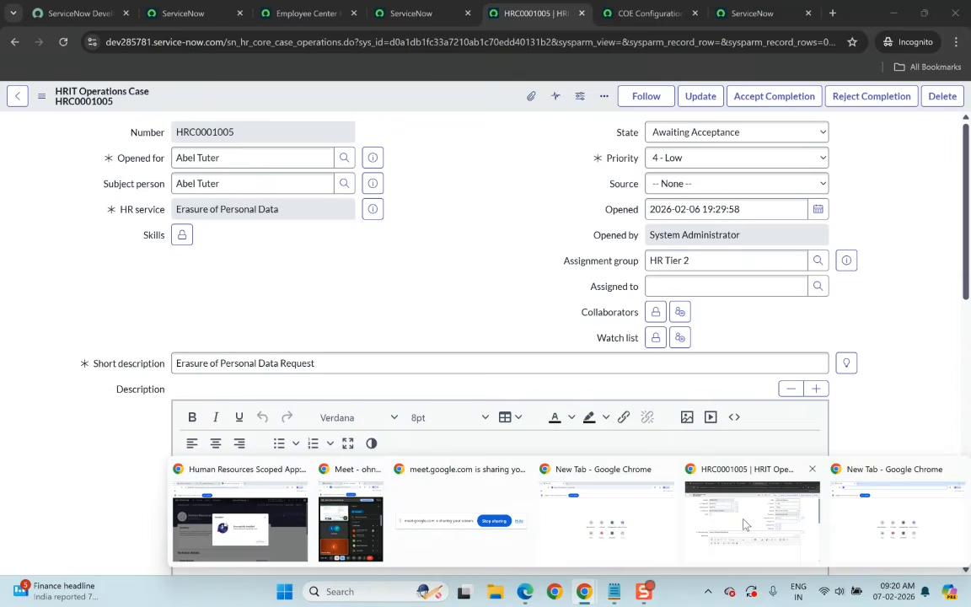
pyautogui.click(745, 524)
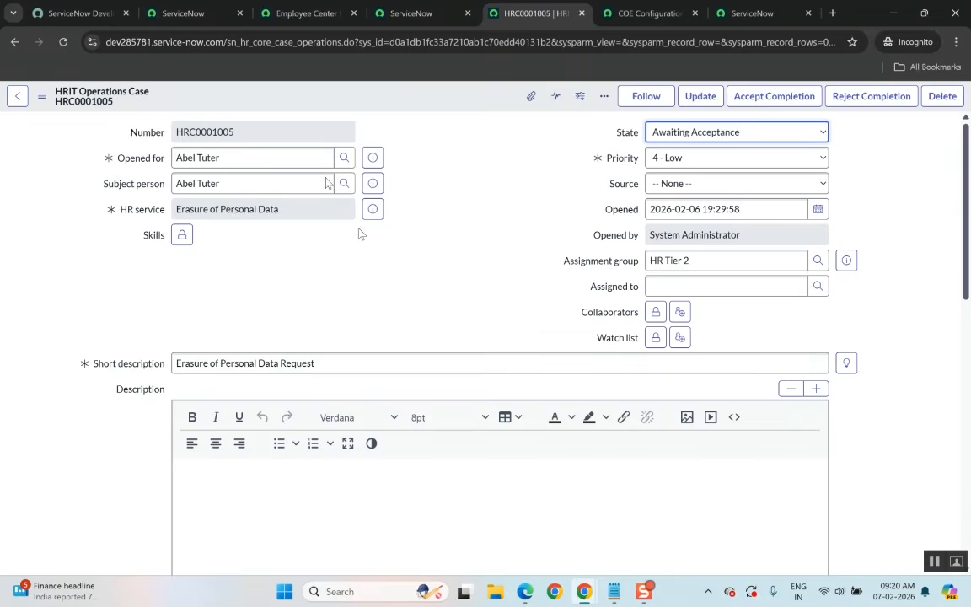
pyautogui.click(168, 15)
pyautogui.click(145, 103)
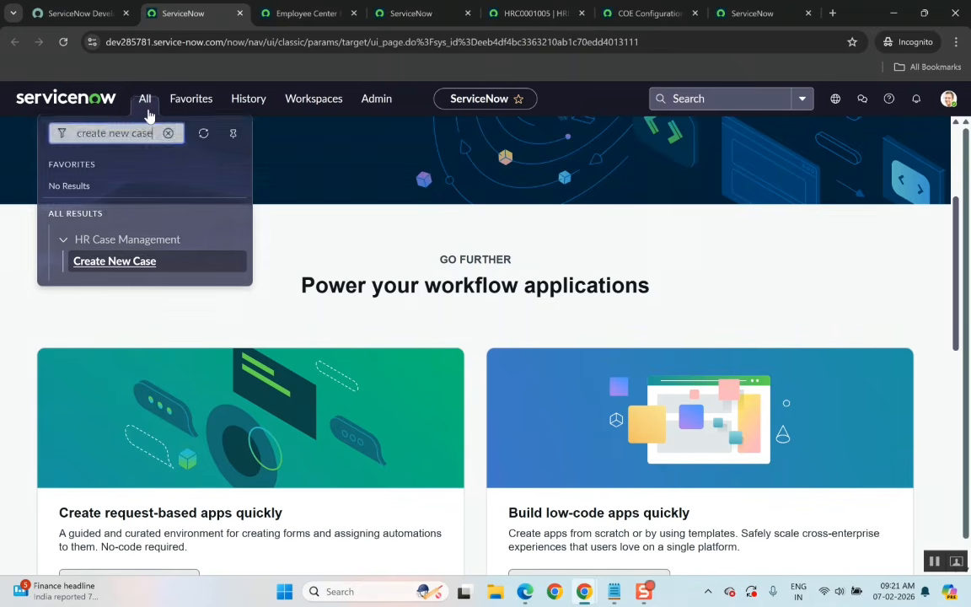
pyautogui.click(115, 260)
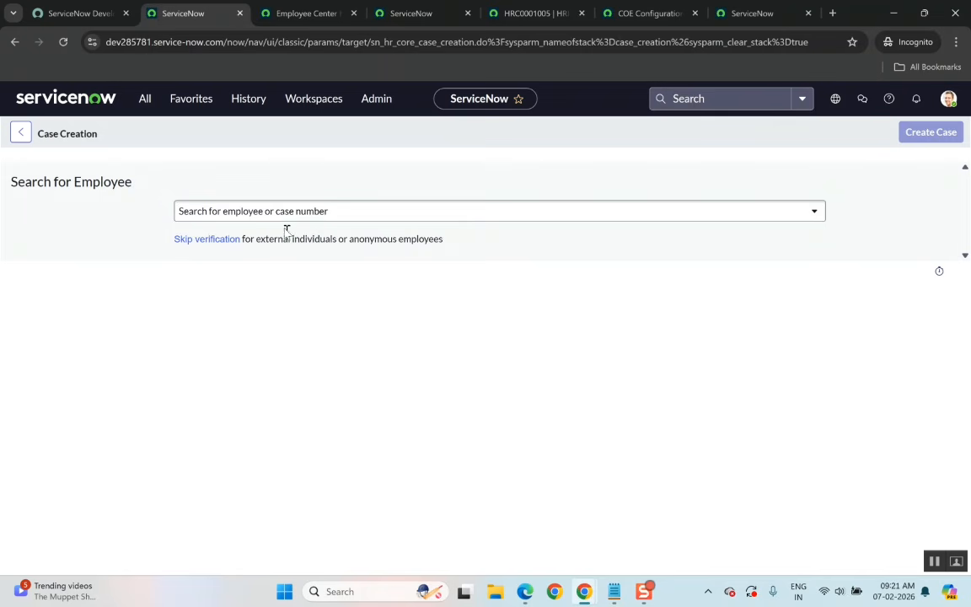
# Search for the employee by name in the Search for Employee field and select them for the new case.
pyautogui.click(284, 209)
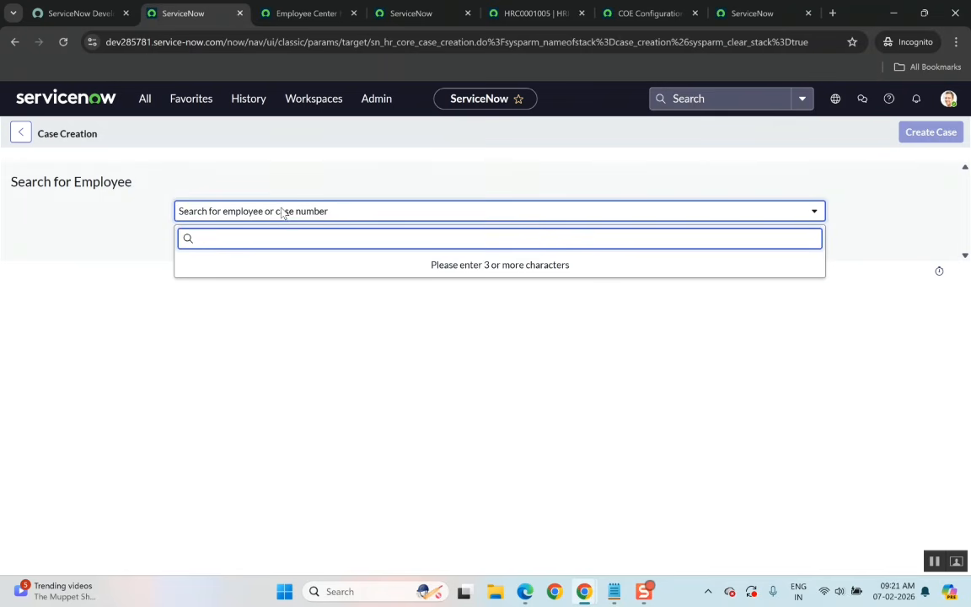
pyautogui.write('abel')
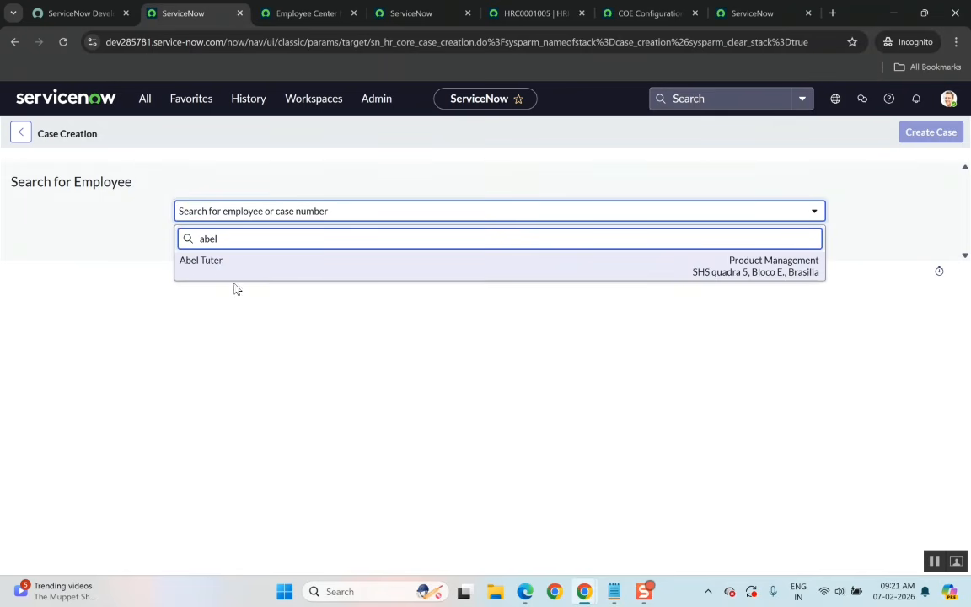
pyautogui.click(247, 274)
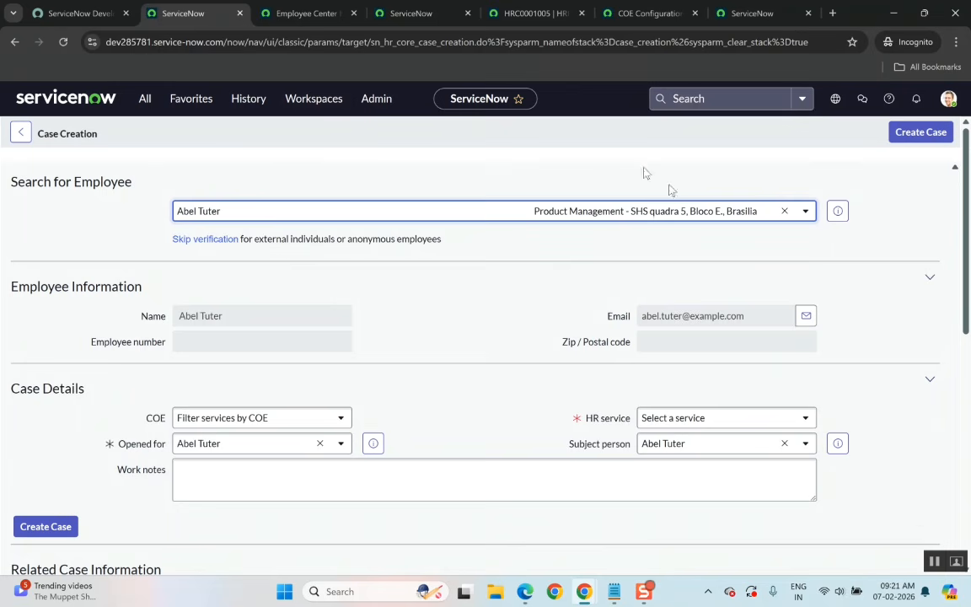
# Copy the 'HR case configuration' topic from the syllabus PDF and return to the Case Creation form.
pyautogui.hotkey('alt', 'Tab')
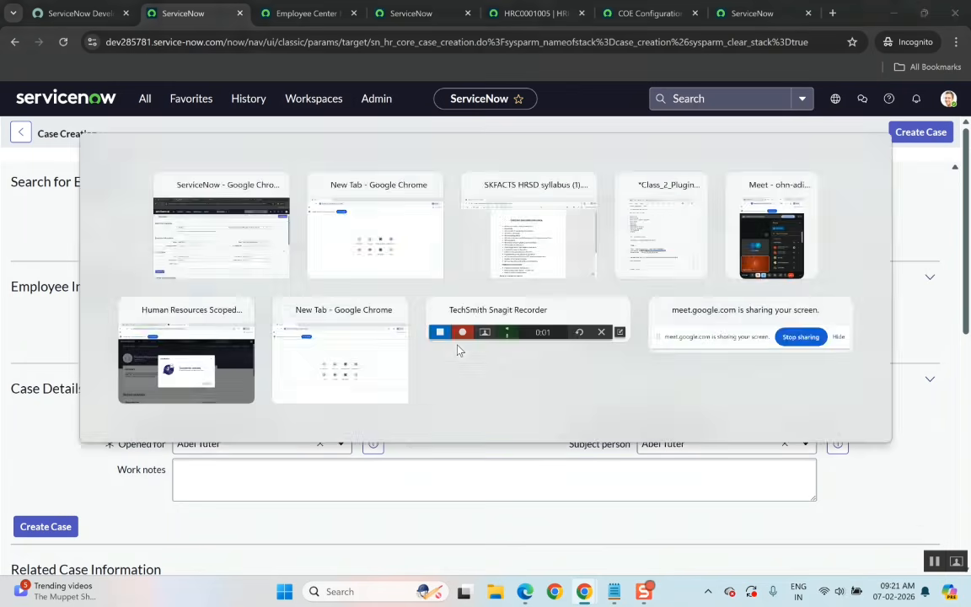
pyautogui.hotkey('alt', 'Tab')
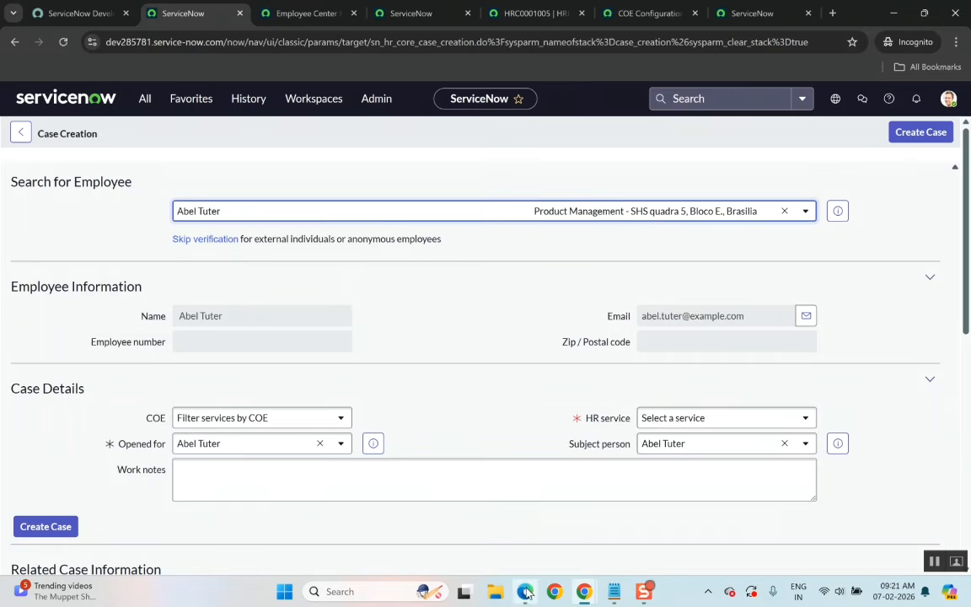
pyautogui.hotkey('alt', 'Tab')
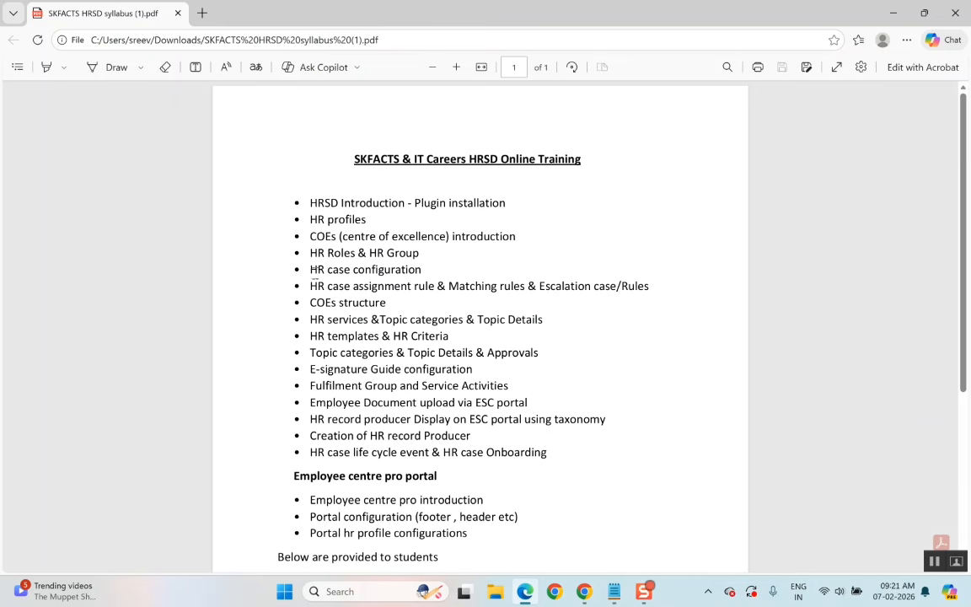
pyautogui.moveTo(309, 269); pyautogui.dragTo(424, 271)
pyautogui.hotkey('ctrl', 'c')
pyautogui.hotkey('alt', 'Tab')
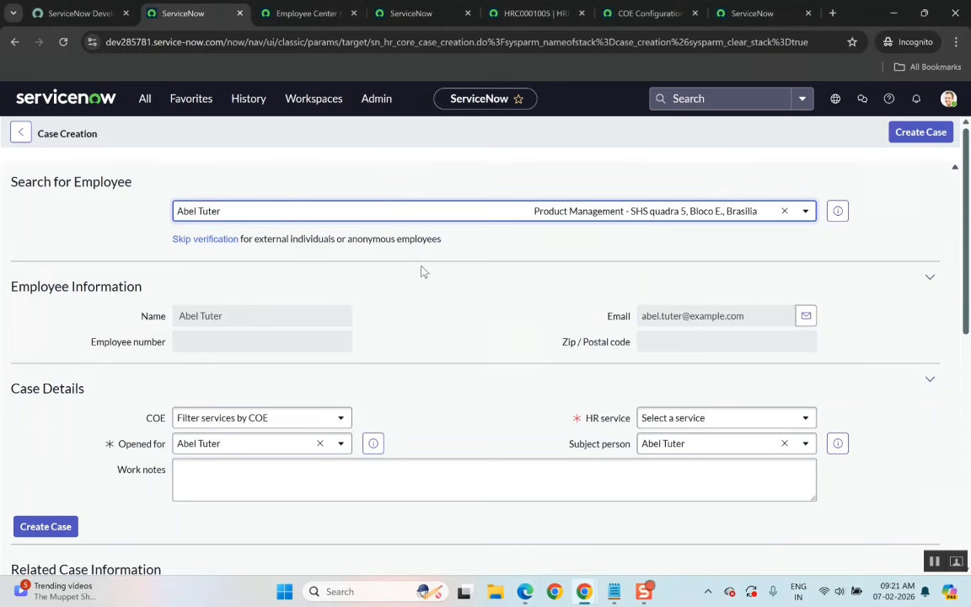
# Scroll through the Case Creation form to review the employee information, case details and related cases.
pyautogui.scroll(-6, 438, 408)
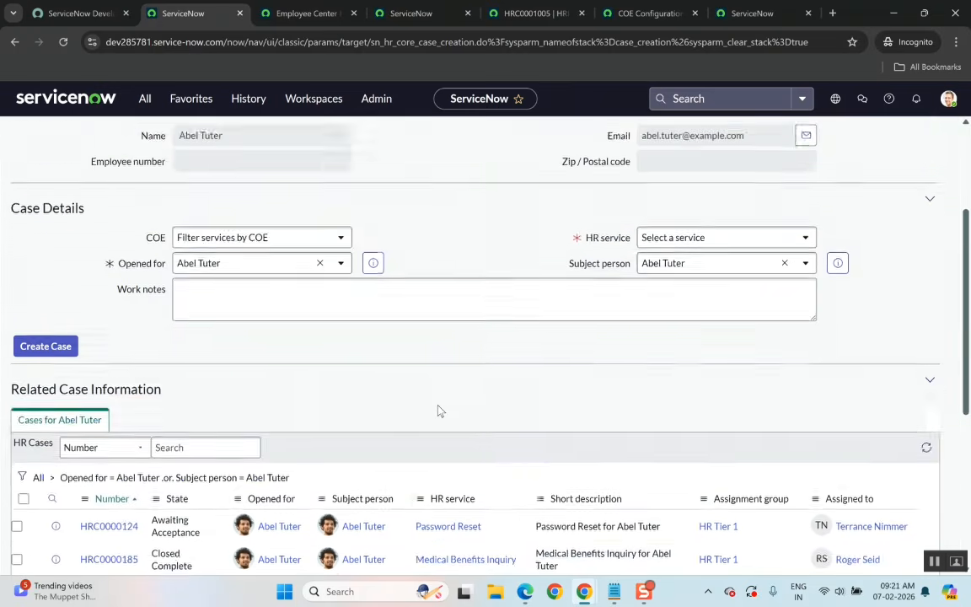
pyautogui.scroll(3, 439, 410)
pyautogui.scroll(2, 438, 412)
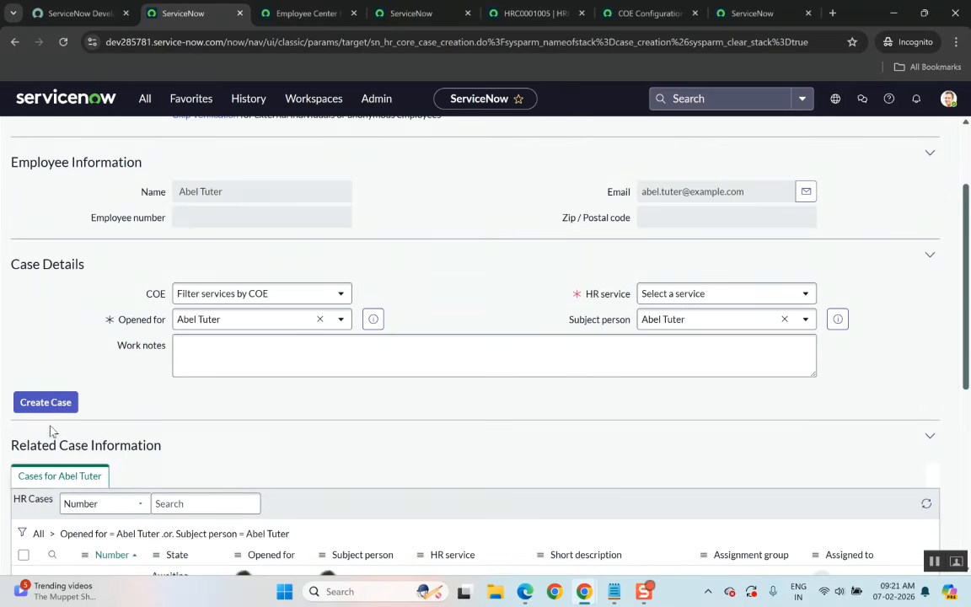
pyautogui.click(472, 354)
pyautogui.scroll(3, 455, 227)
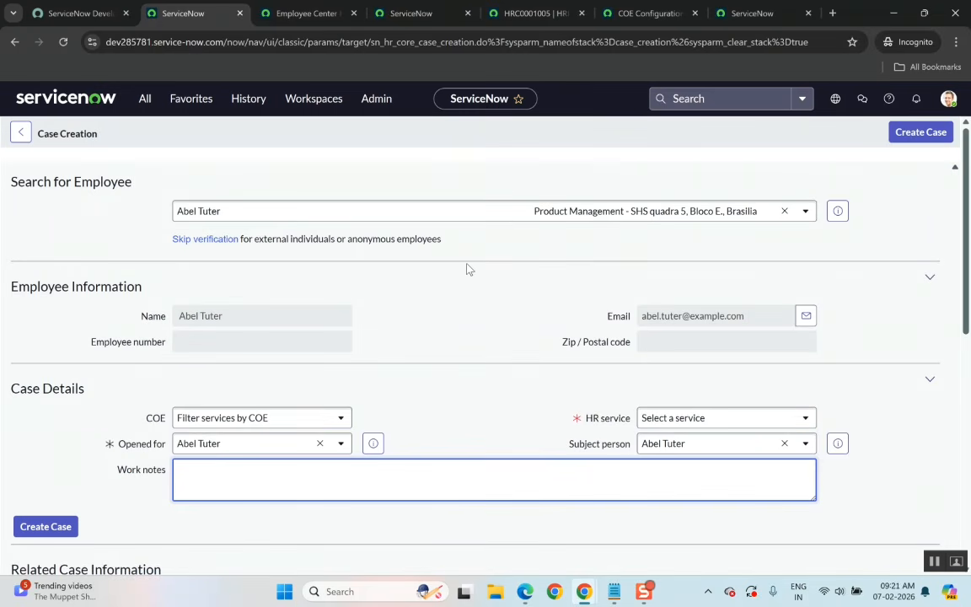
pyautogui.click(455, 215)
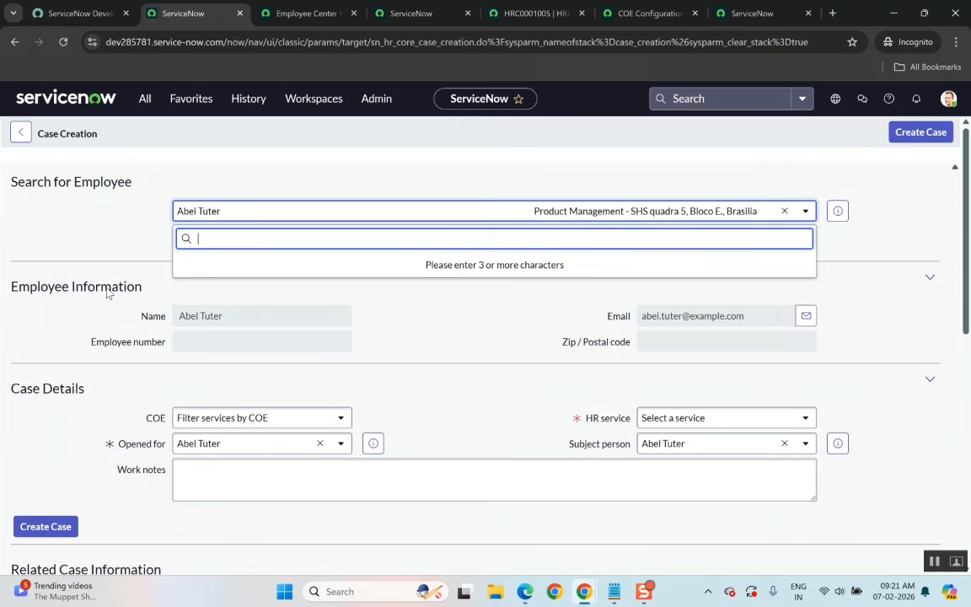
pyautogui.click(424, 311)
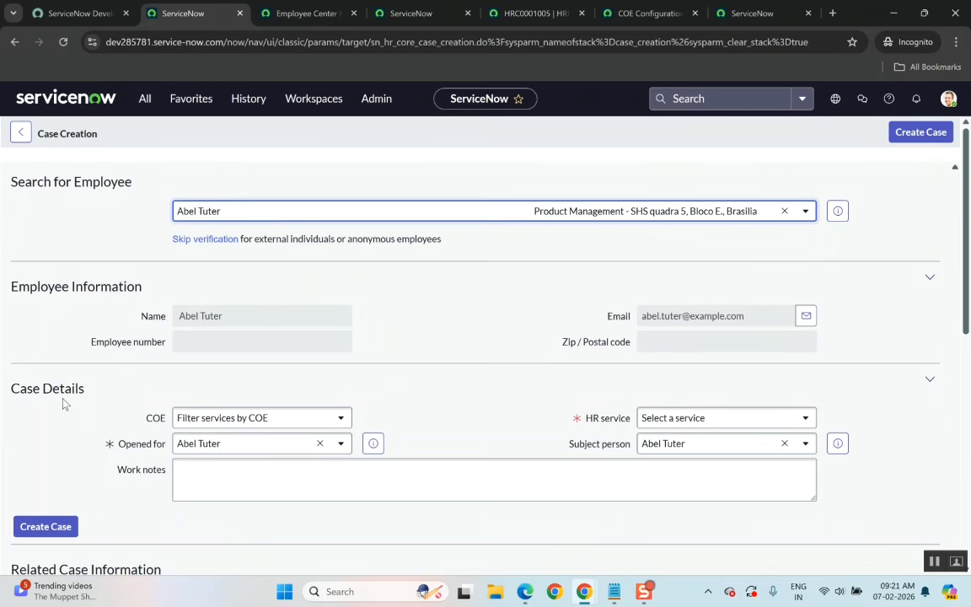
pyautogui.scroll(-3, 63, 398)
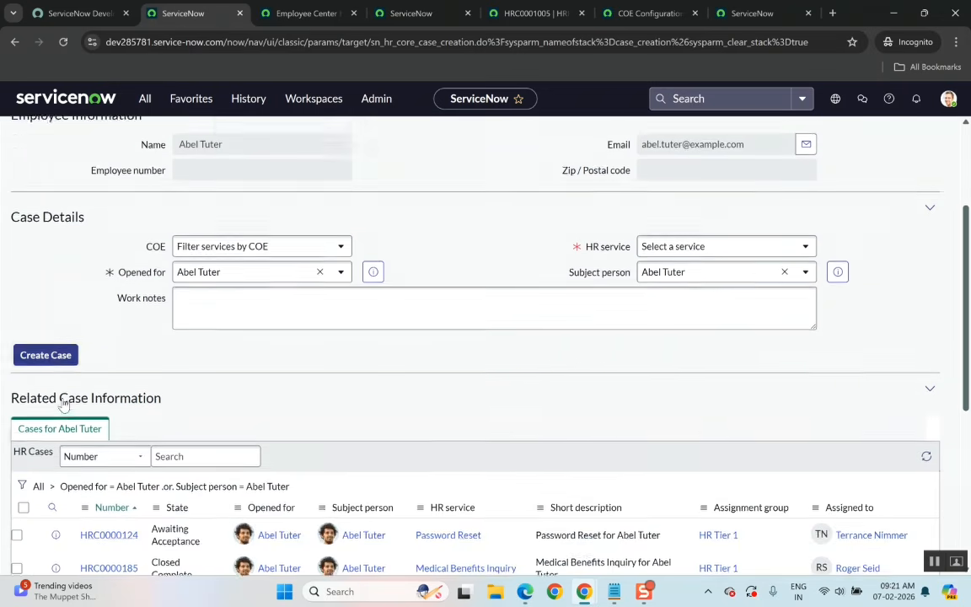
pyautogui.scroll(2, 62, 399)
pyautogui.scroll(1, 62, 403)
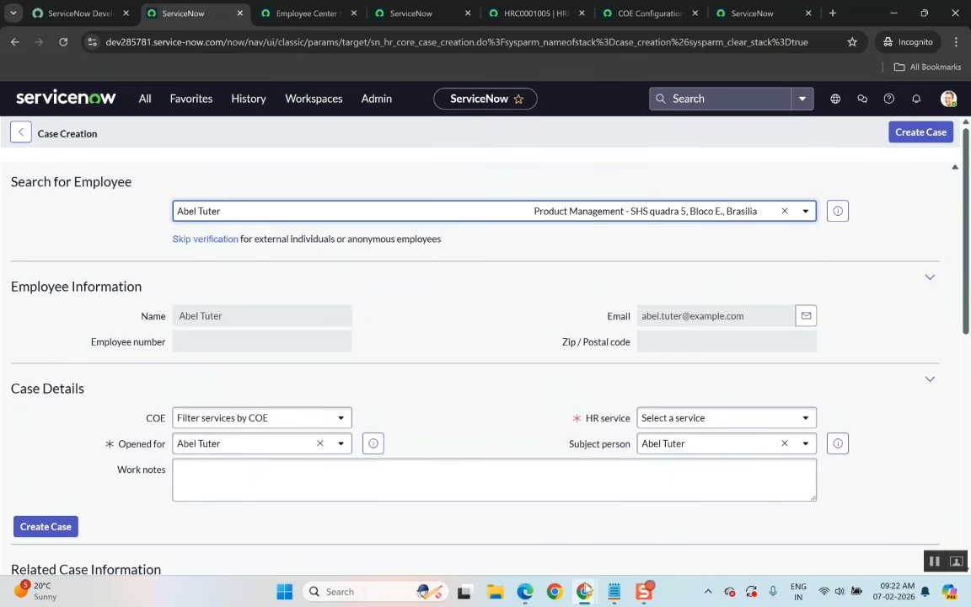
# Switch to the syllabus PDF and scroll through its full topic list.
pyautogui.moveTo(583, 595)
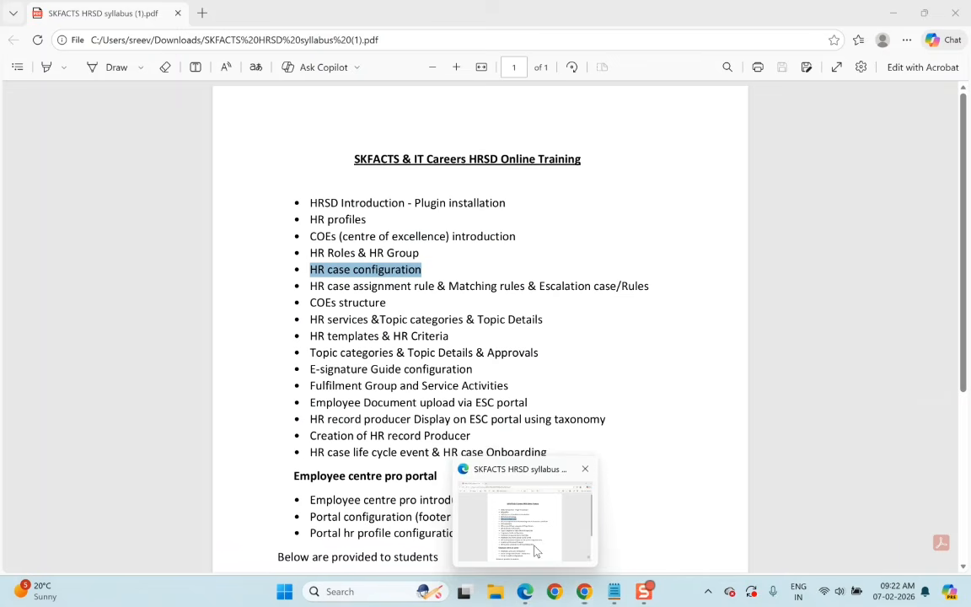
pyautogui.click(536, 551)
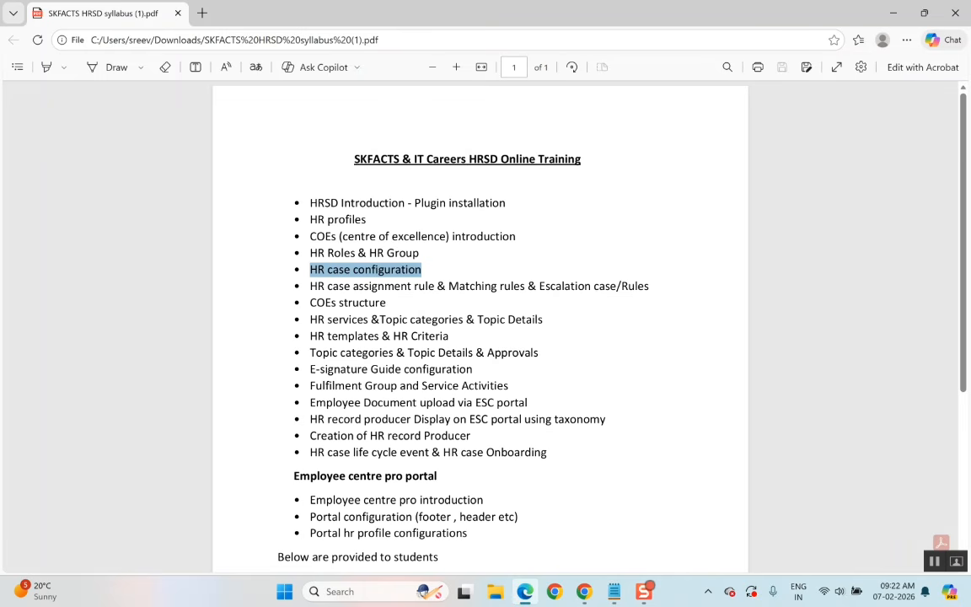
pyautogui.scroll(-2, 362, 372)
pyautogui.scroll(2, 481, 329)
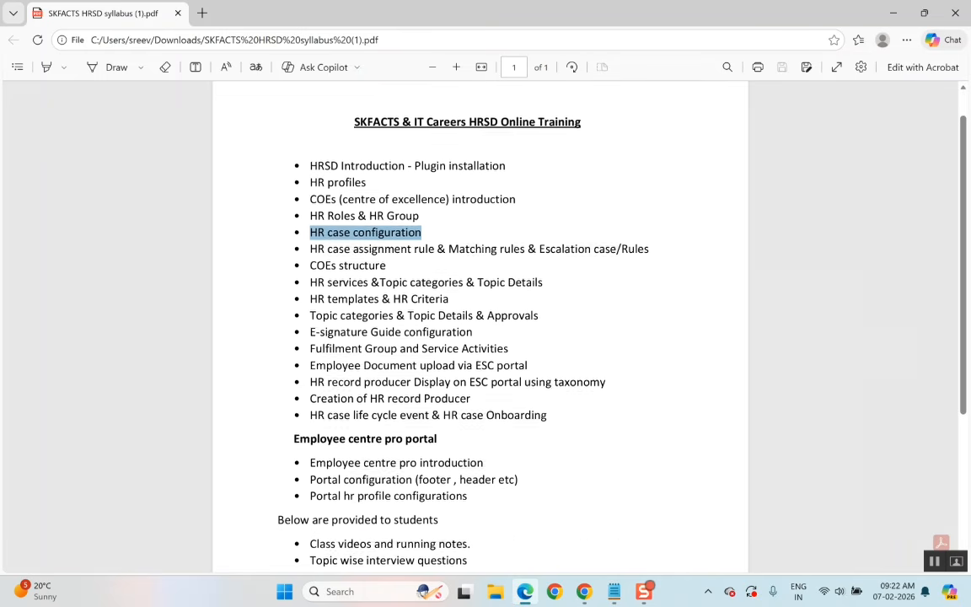
pyautogui.scroll(-1, 480, 320)
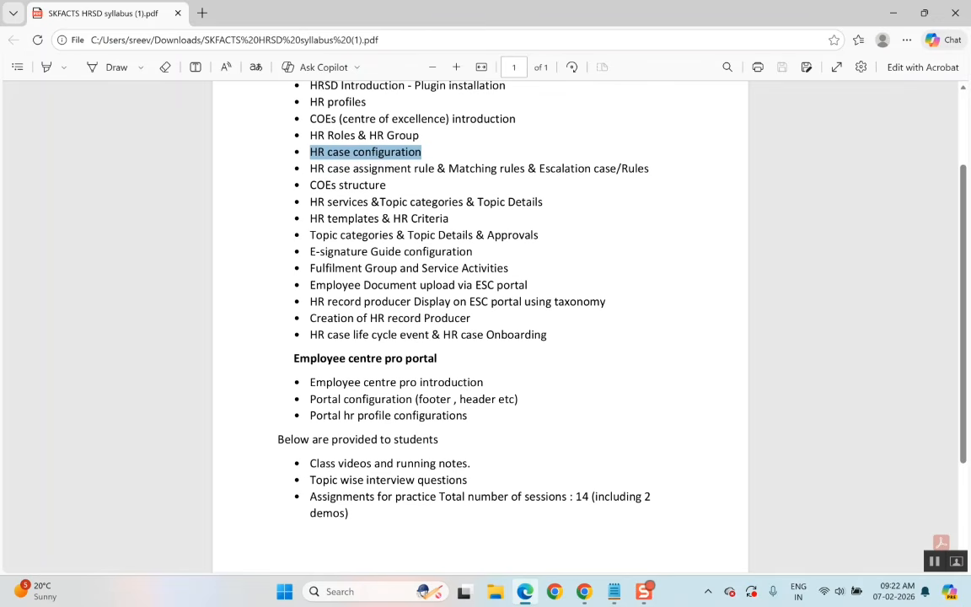
pyautogui.scroll(3, 481, 320)
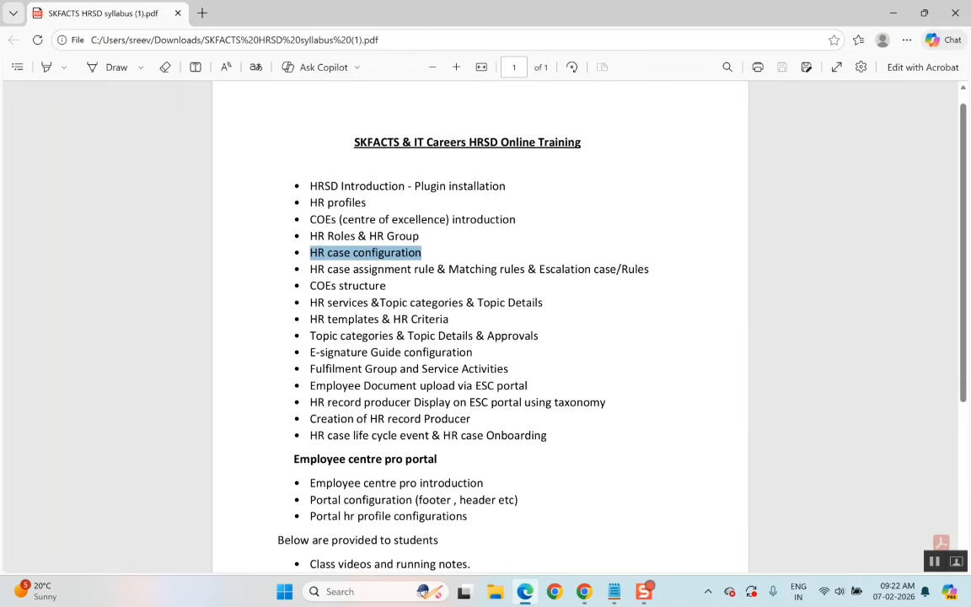
pyautogui.hotkey('alt', 'Tab')
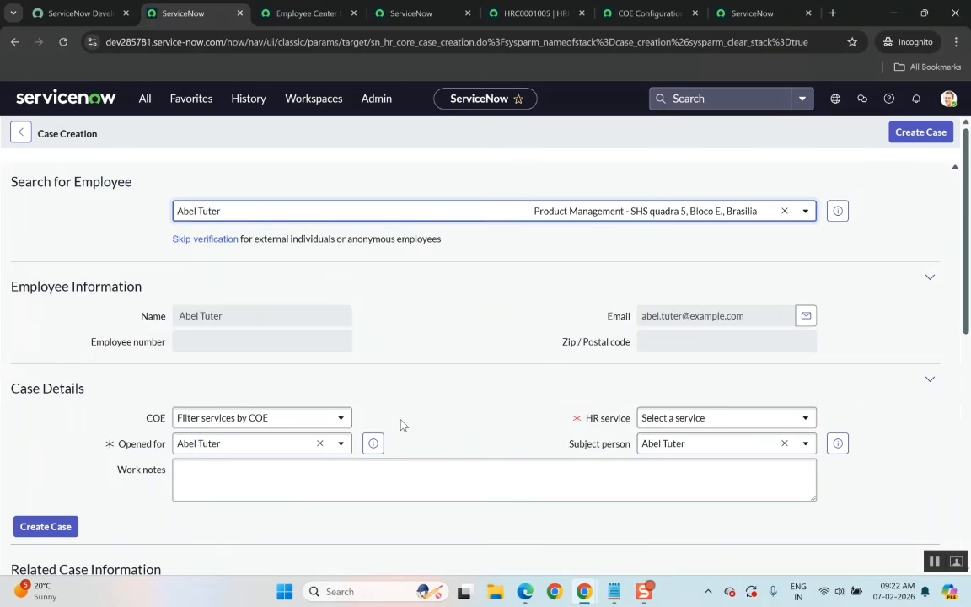
pyautogui.hotkey('alt', 'Tab')
pyautogui.hotkey('alt', 'Tab')
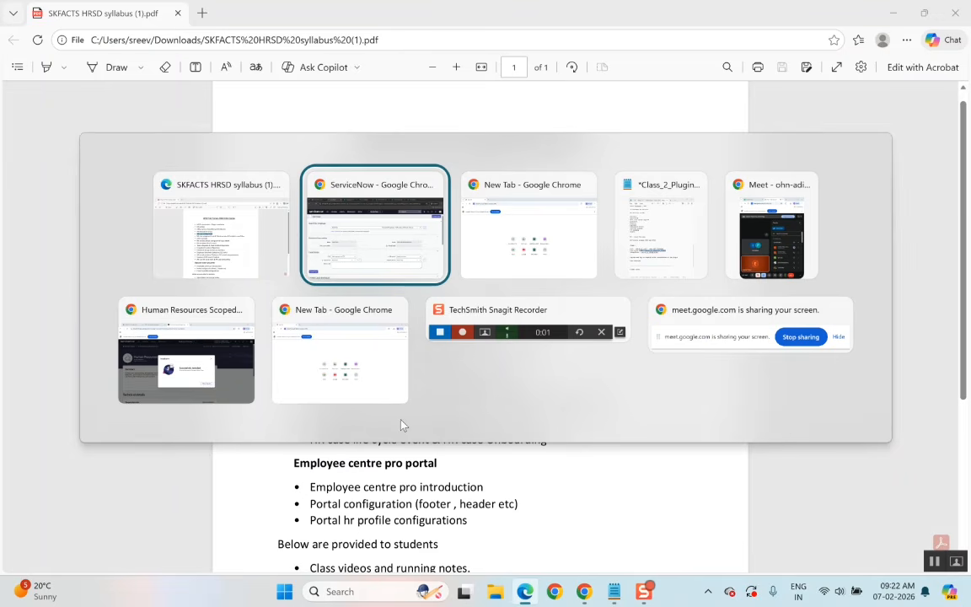
pyautogui.hotkey('alt', 'Tab')
pyautogui.hotkey('alt', 'Tab')
pyautogui.hotkey('alt', 'Tab')
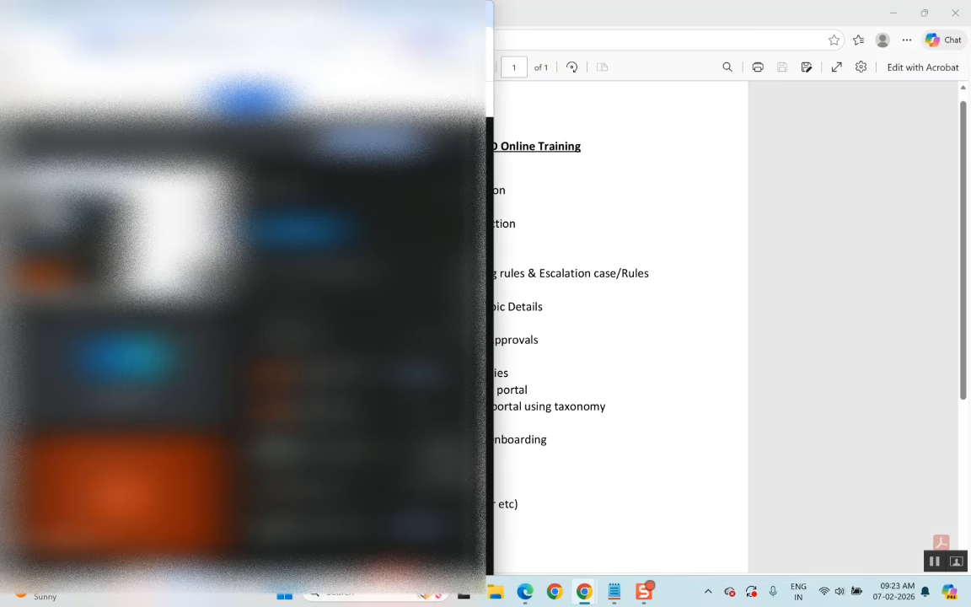
pyautogui.moveTo(586, 596)
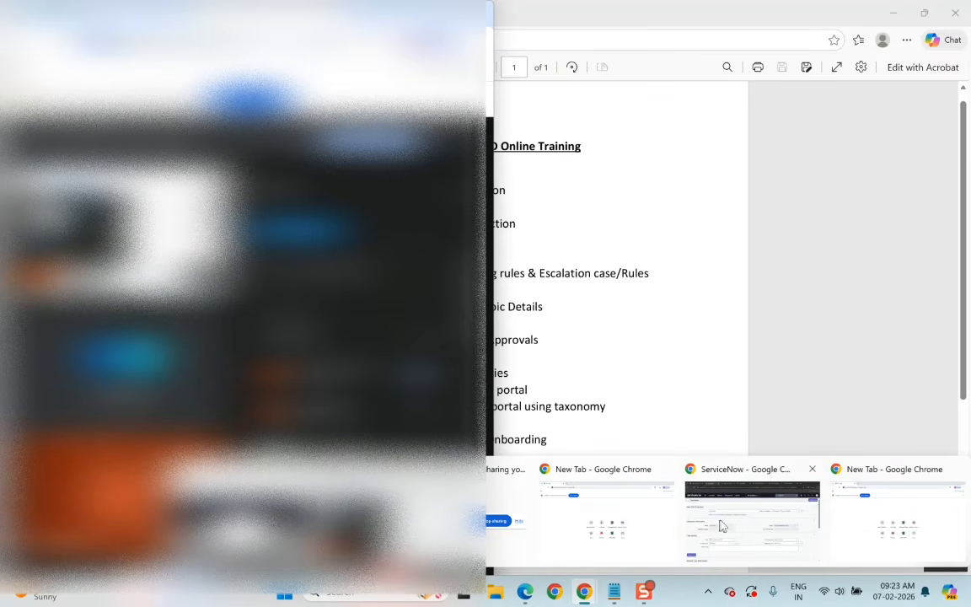
pyautogui.moveTo(723, 525)
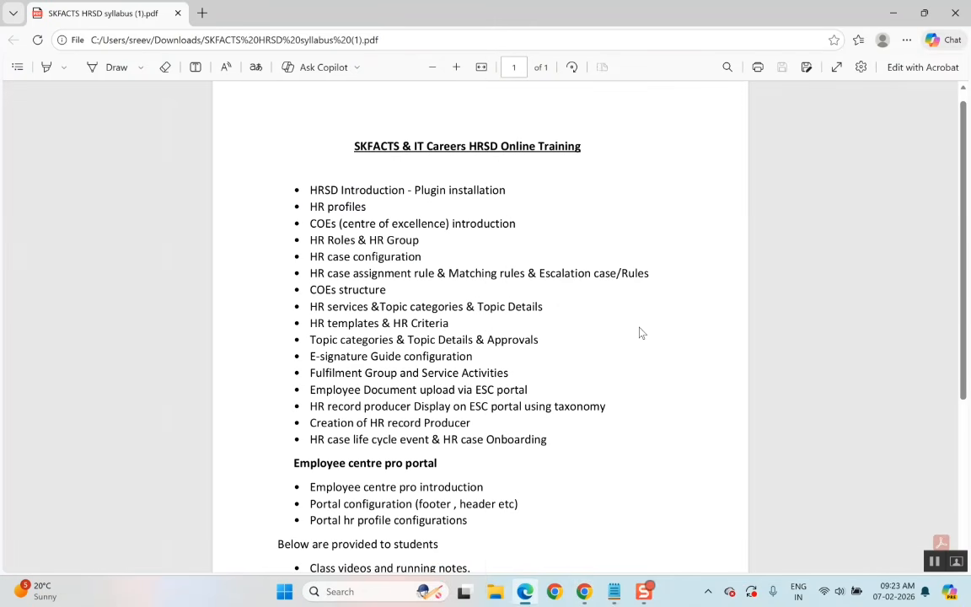
pyautogui.scroll(-3, 639, 332)
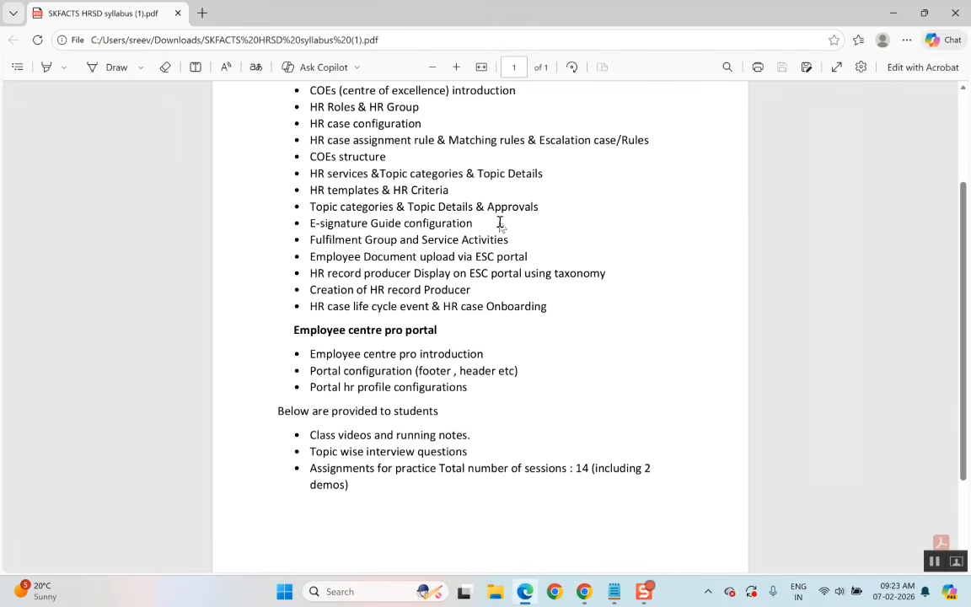
pyautogui.scroll(2, 481, 329)
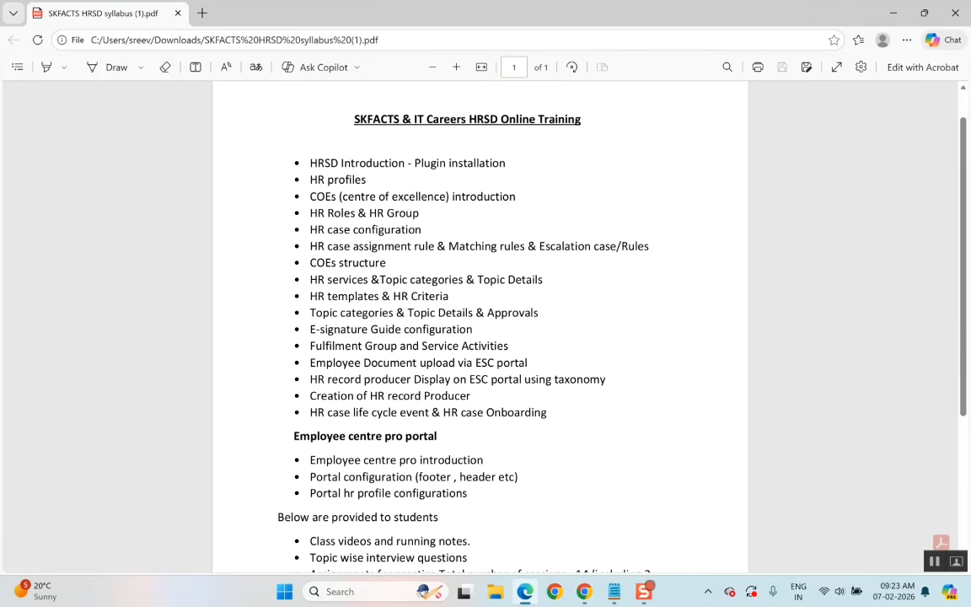
pyautogui.scroll(-2, 481, 329)
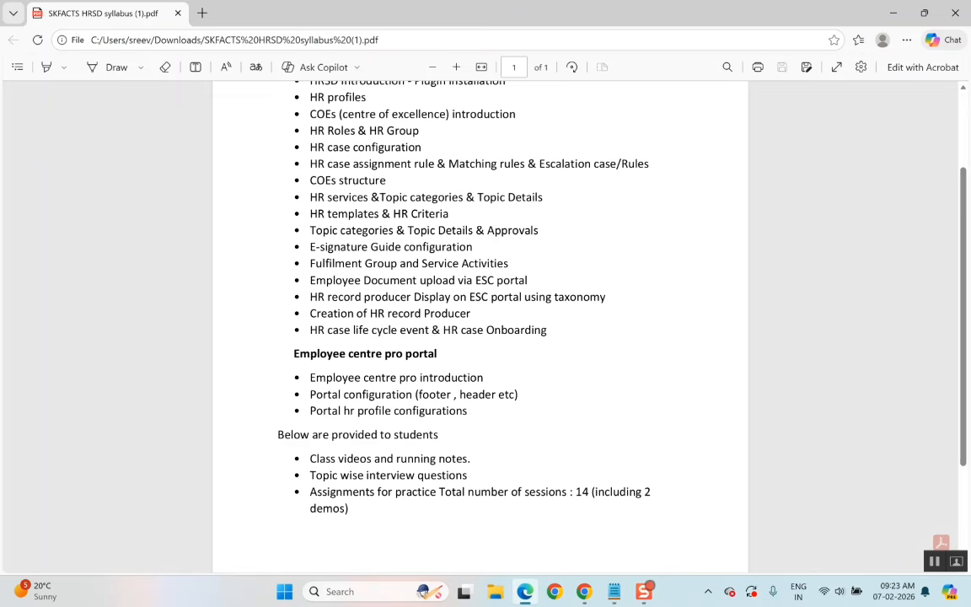
# Return to the Case Creation form and check the Create New Case entry under HR Case Management in the navigator.
pyautogui.hotkey('alt', 'Tab')
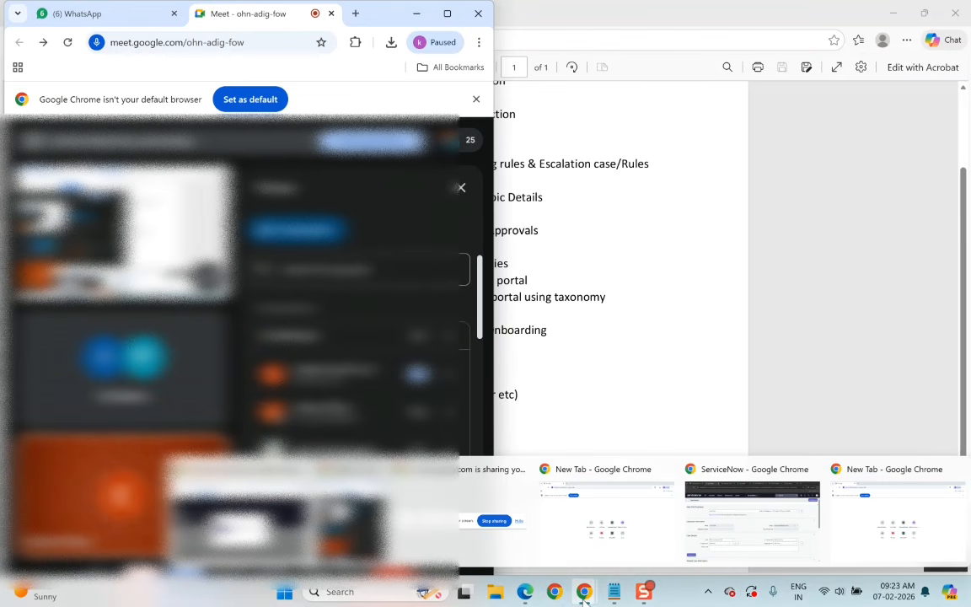
pyautogui.click(764, 555)
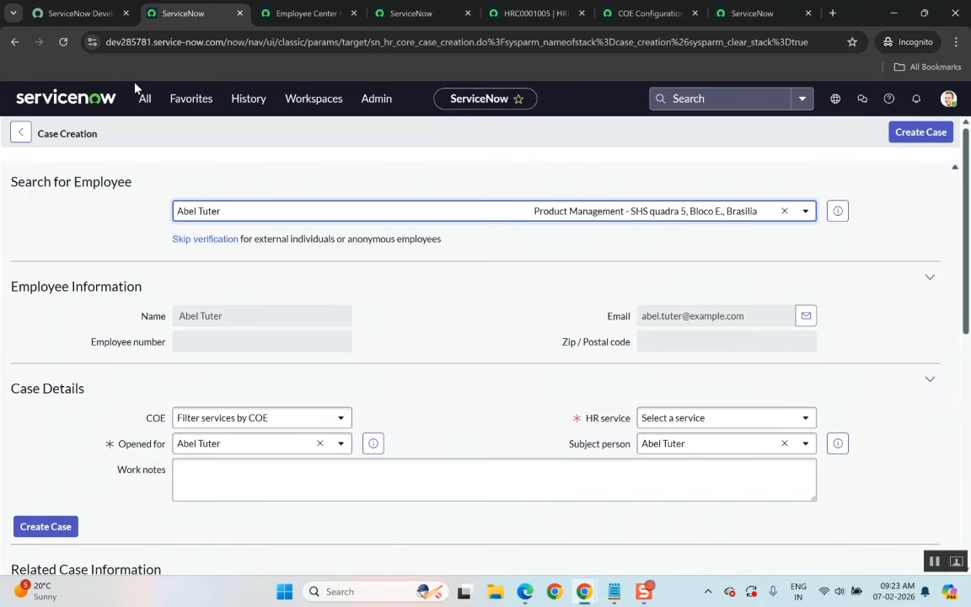
pyautogui.click(148, 99)
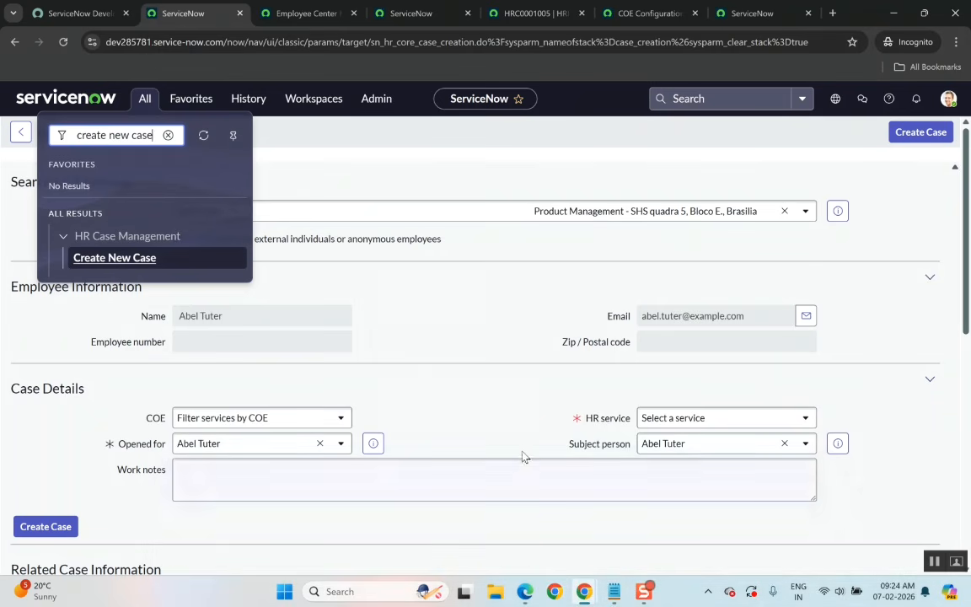
pyautogui.click(515, 415)
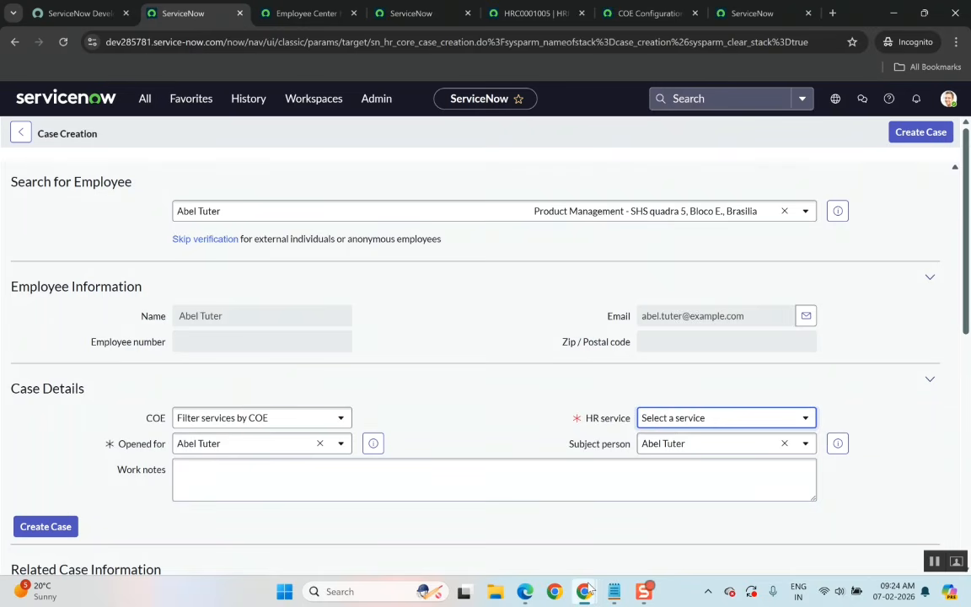
# Glance at the plugin notes in Notepad, then scroll through the Case Creation form again.
pyautogui.click(580, 477)
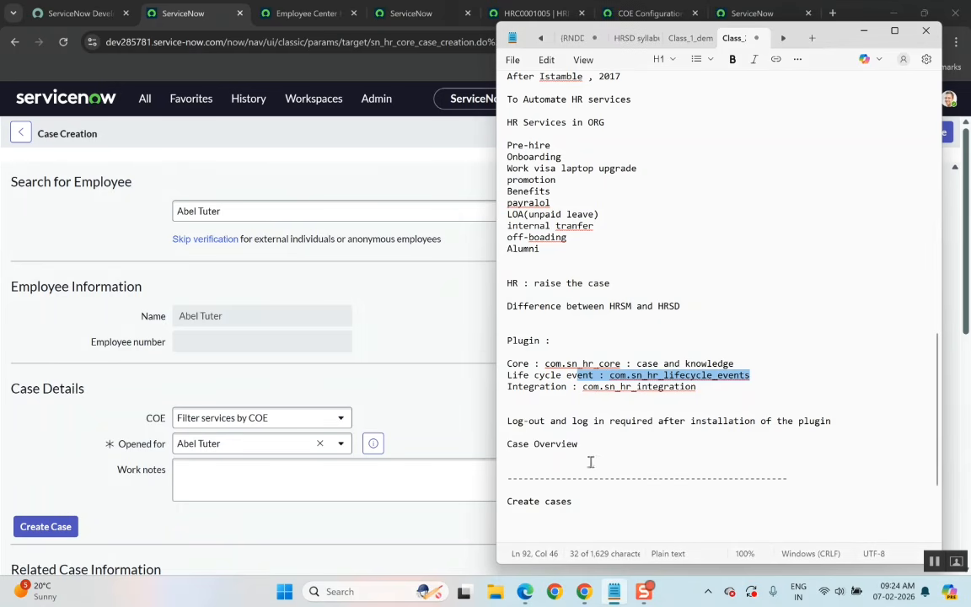
pyautogui.press('Down')
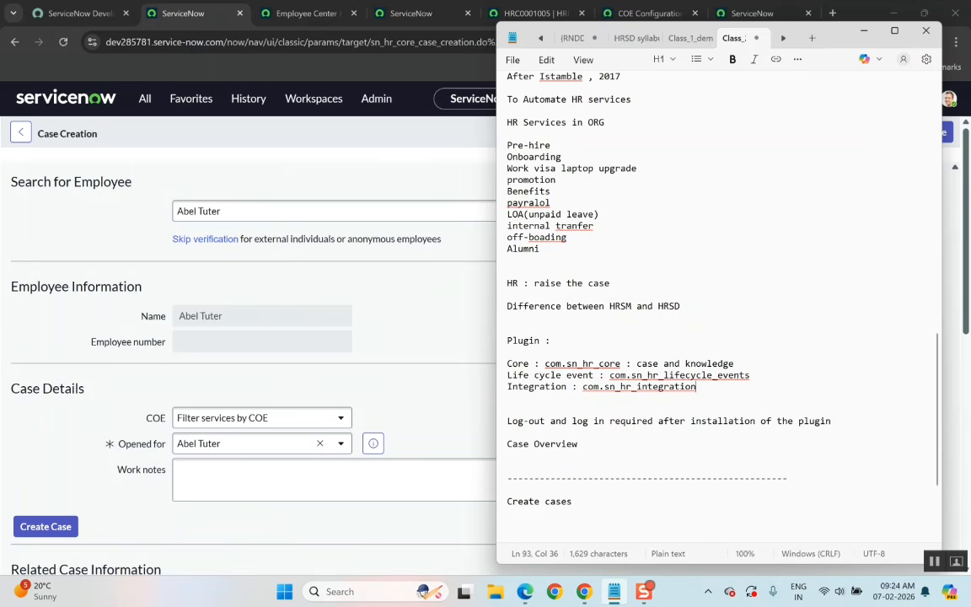
pyautogui.click(433, 343)
pyautogui.scroll(-1, 433, 344)
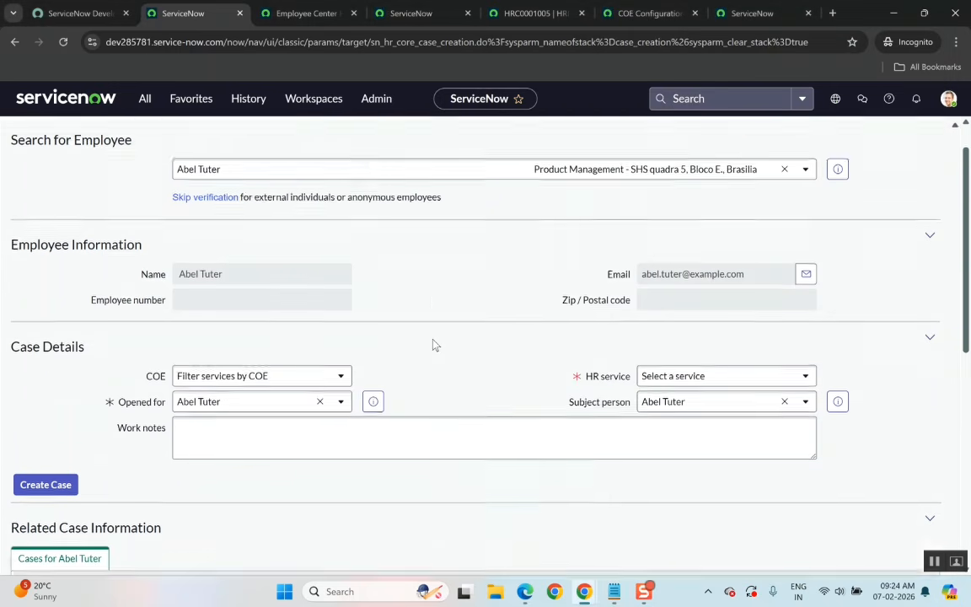
pyautogui.scroll(-3, 433, 344)
pyautogui.scroll(4, 433, 344)
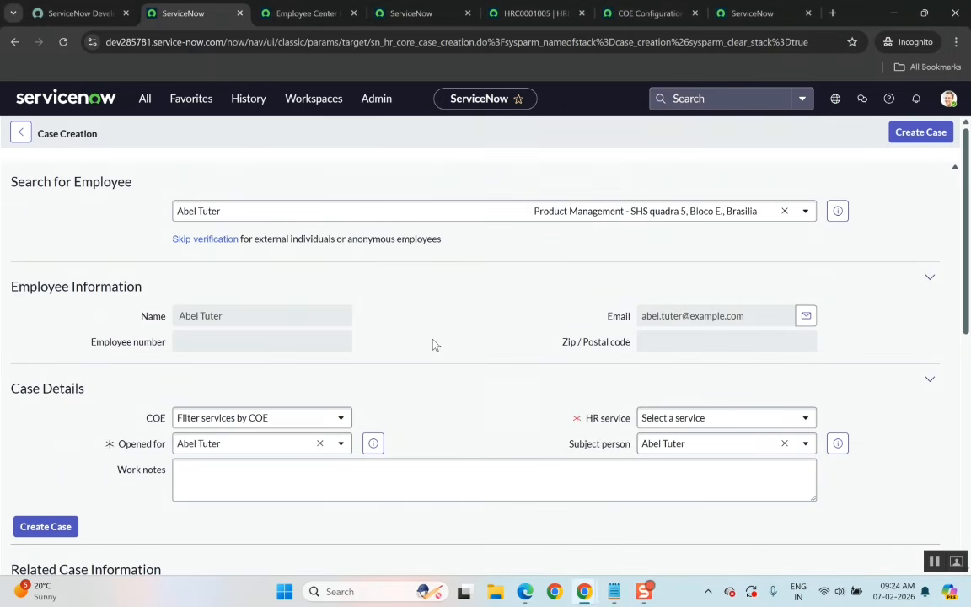
# Switch to the HRC0001005 case and then the Employee Center home page and scroll through it.
pyautogui.click(553, 23)
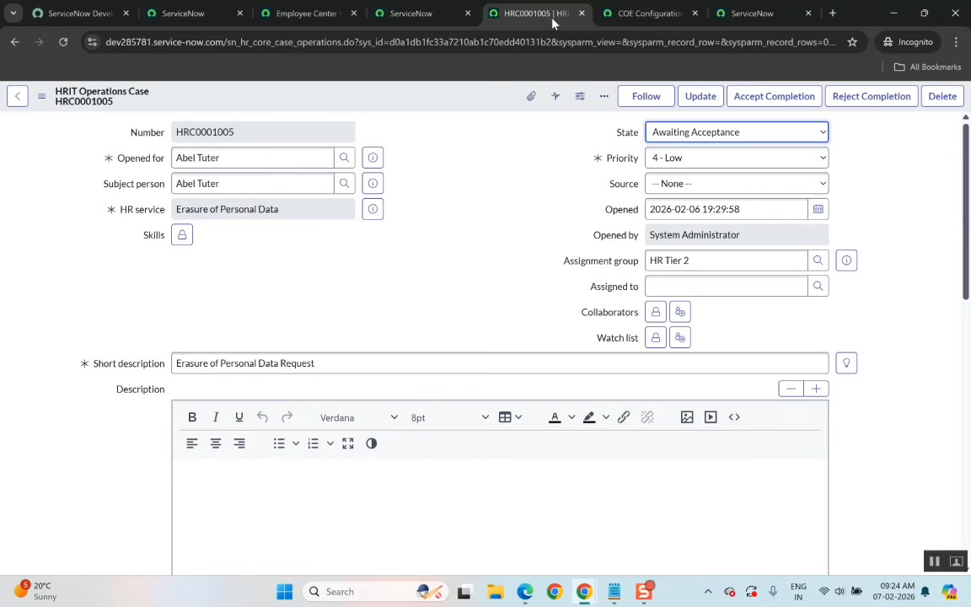
pyautogui.click(292, 15)
pyautogui.scroll(-1, 428, 293)
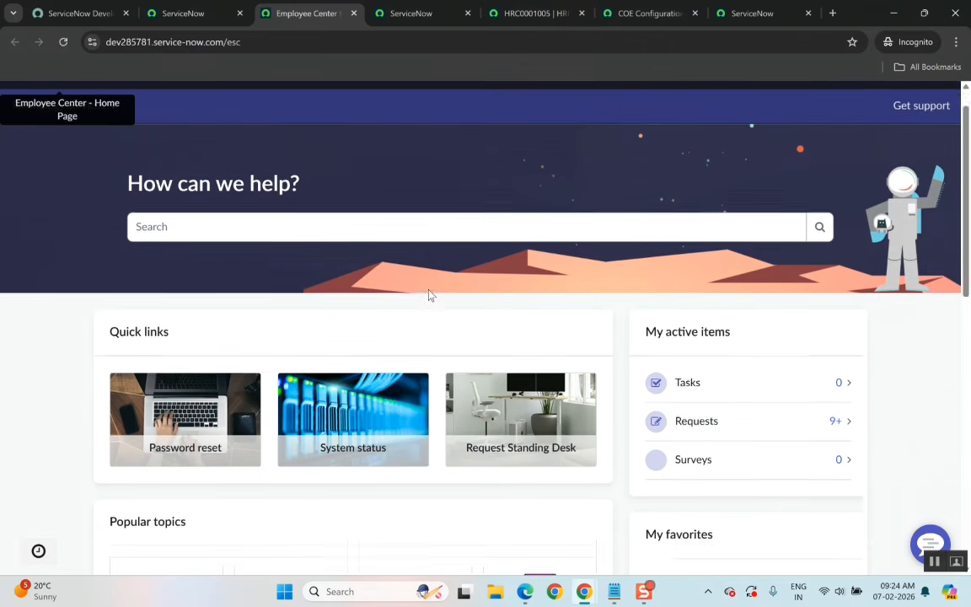
pyautogui.scroll(1, 429, 294)
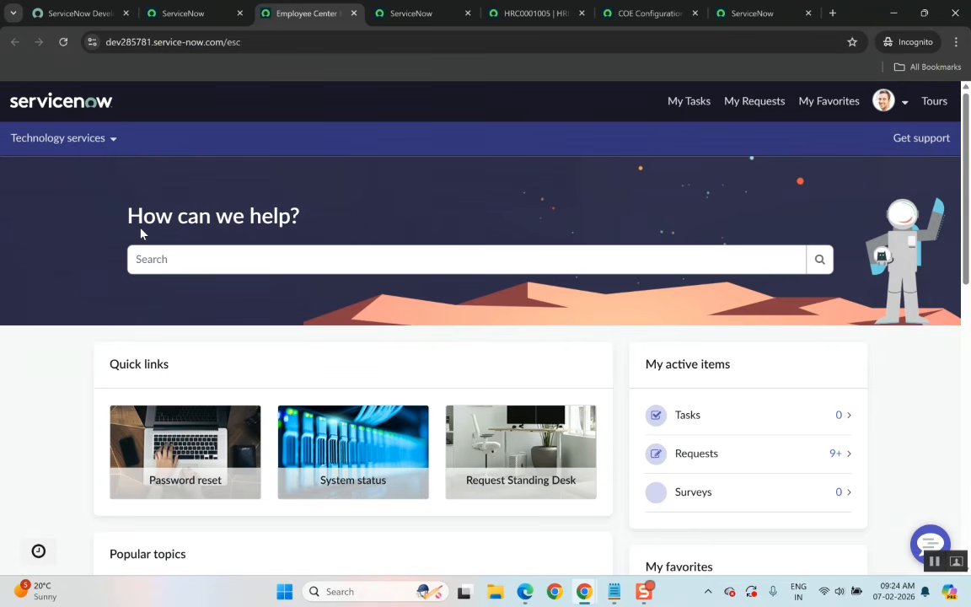
# Open the Technology services menu in the Employee Center and examine its hardware, software and network categories.
pyautogui.click(111, 140)
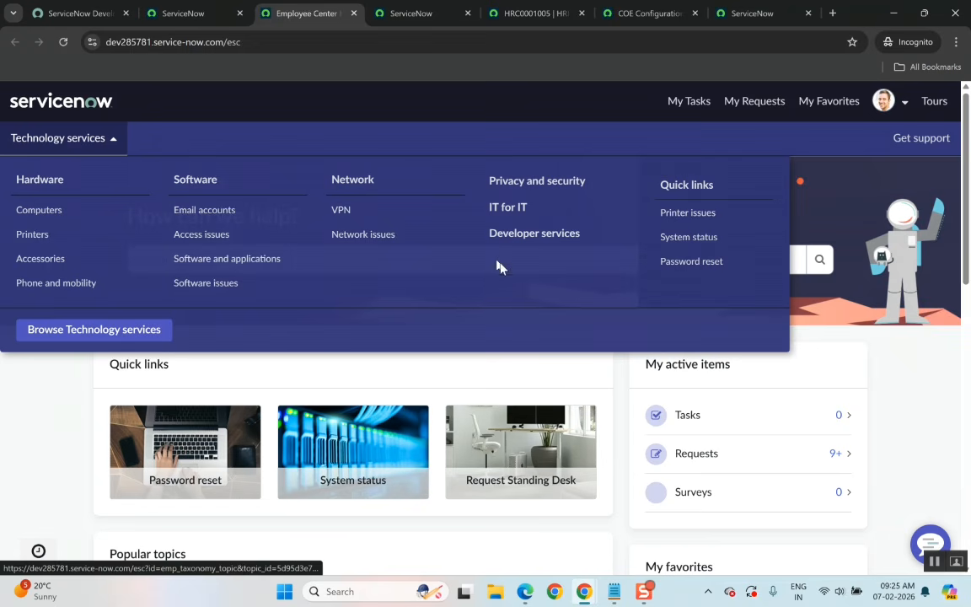
pyautogui.click(419, 97)
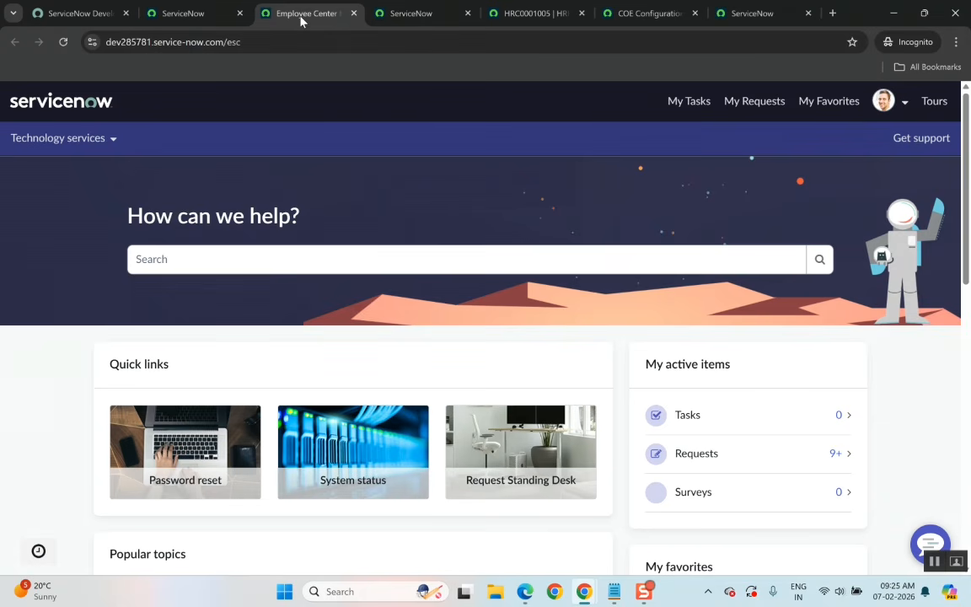
pyautogui.click(107, 145)
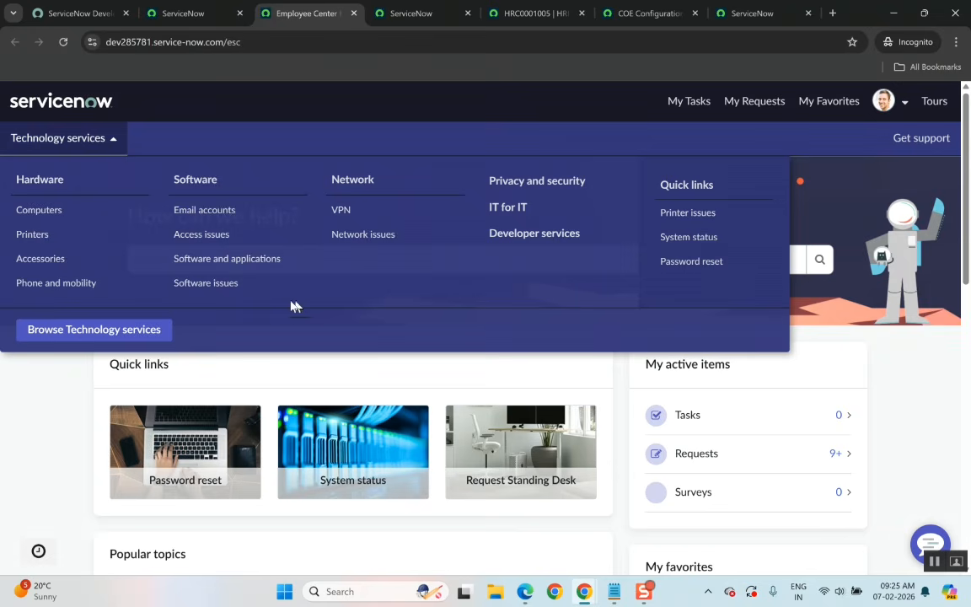
pyautogui.click(257, 139)
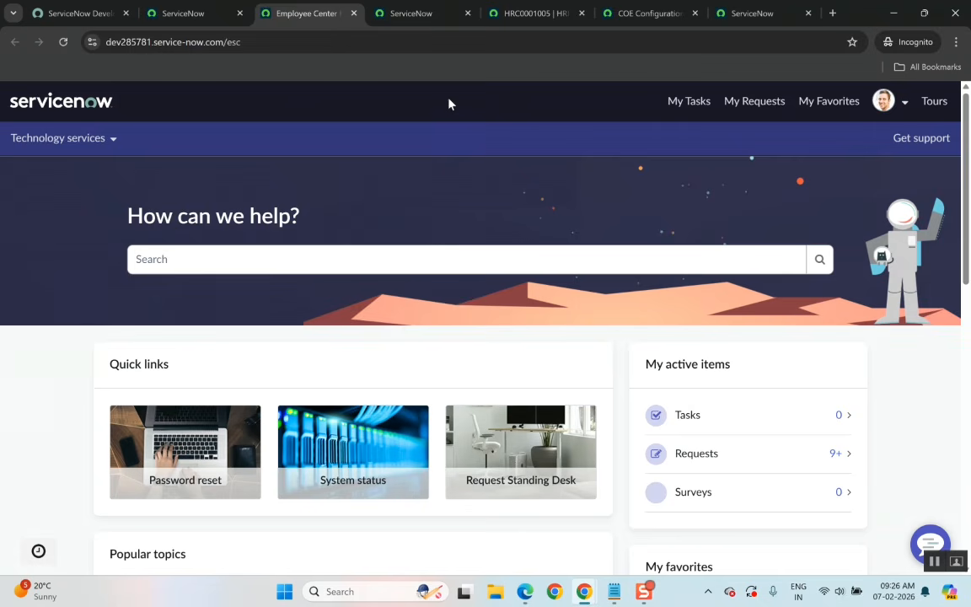
pyautogui.click(108, 148)
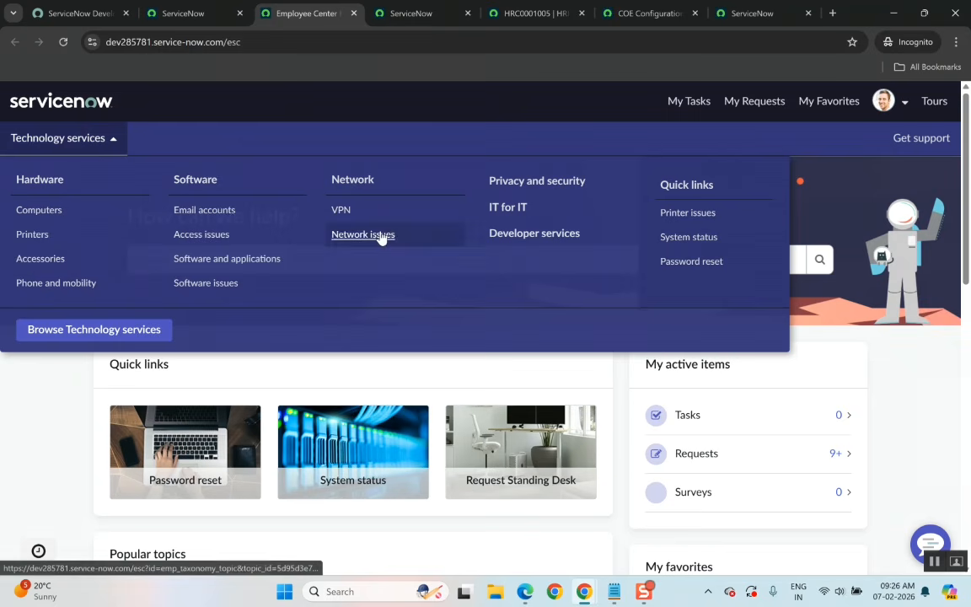
pyautogui.click(579, 110)
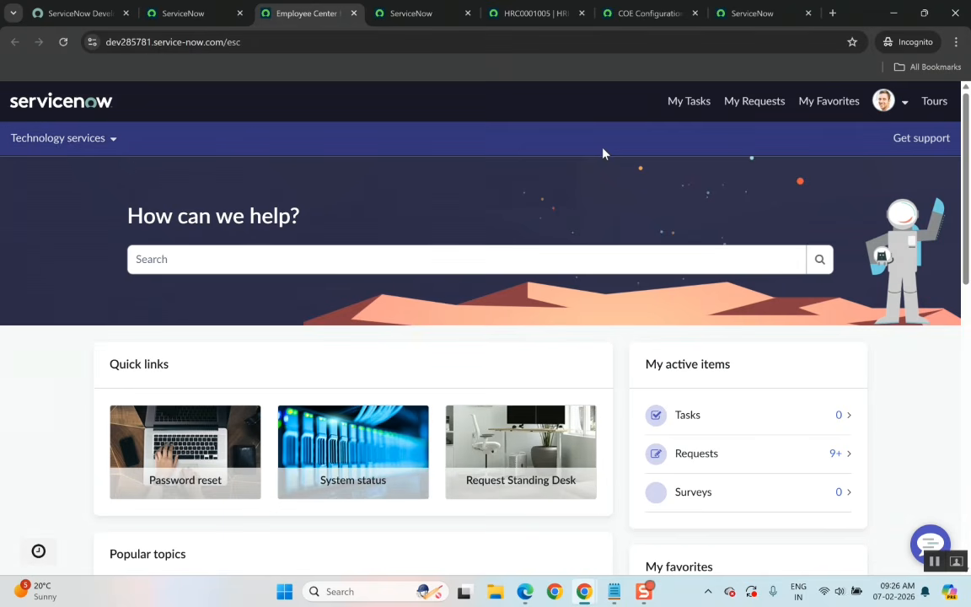
pyautogui.click(110, 144)
pyautogui.click(199, 144)
pyautogui.scroll(-2, 580, 363)
pyautogui.scroll(3, 580, 362)
pyautogui.scroll(-2, 275, 421)
pyautogui.scroll(2, 275, 421)
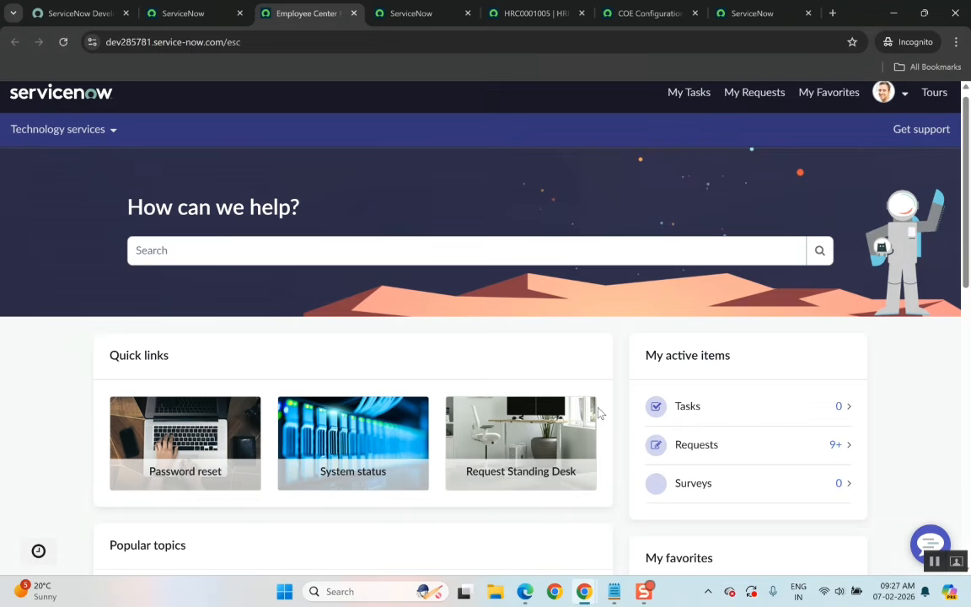
# Scroll the Case Creation form to review the related HR cases listed for the employee.
pyautogui.click(186, 11)
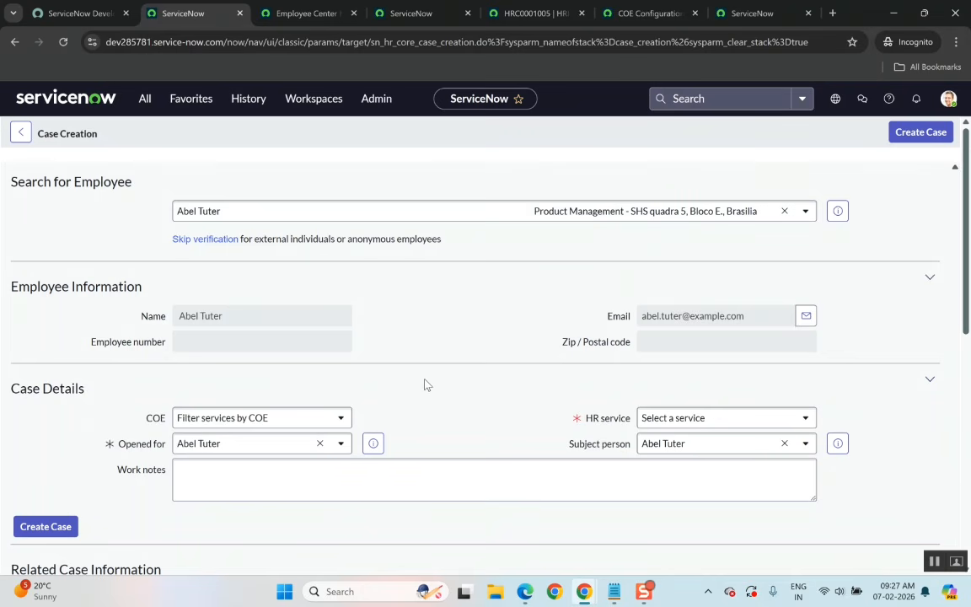
pyautogui.scroll(-6, 426, 384)
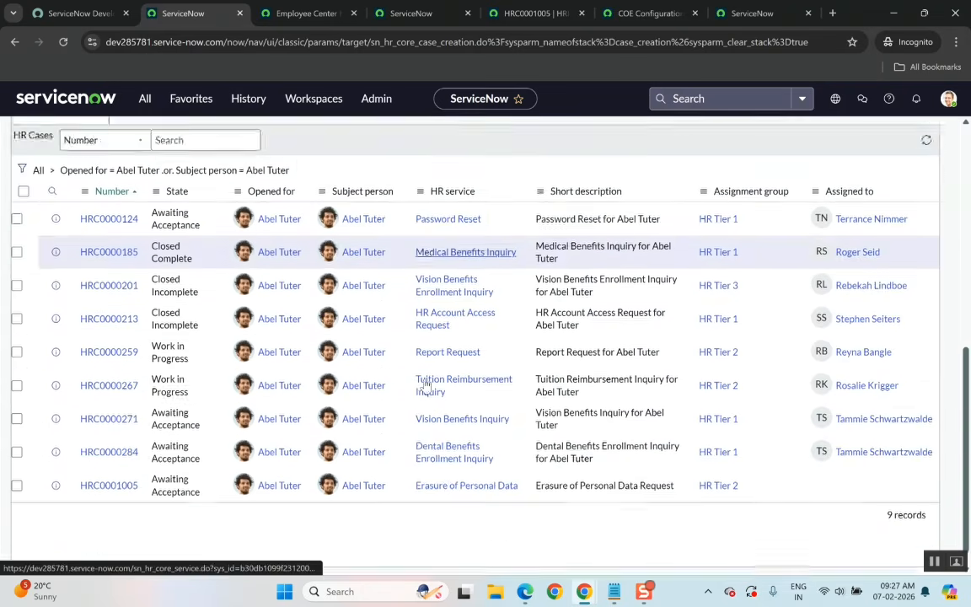
pyautogui.scroll(6, 425, 385)
# Switch to the COE Configuration page to view the enabled COEs, briefly showing and minimizing the notes.
pyautogui.click(641, 10)
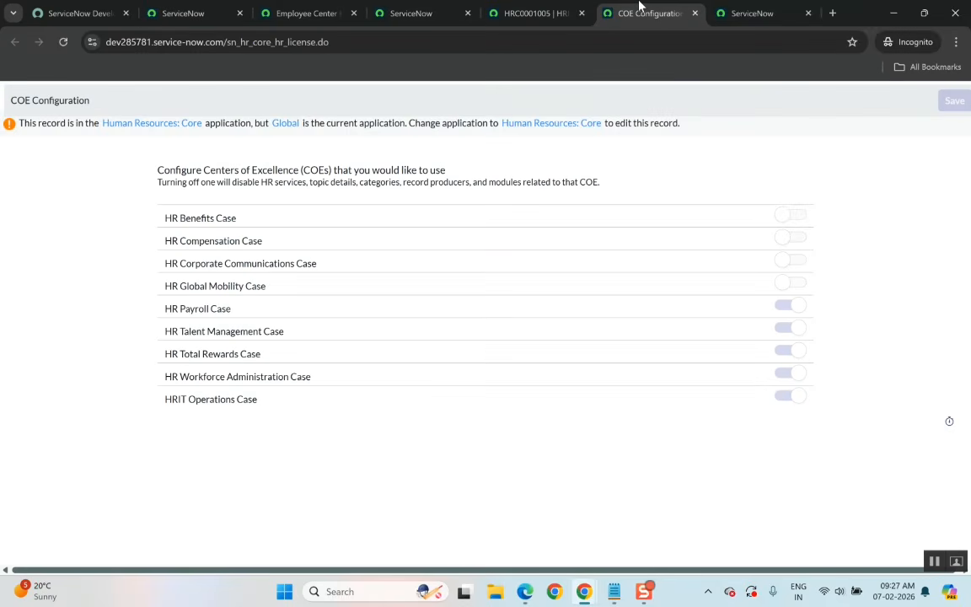
pyautogui.hotkey('alt', 'Tab')
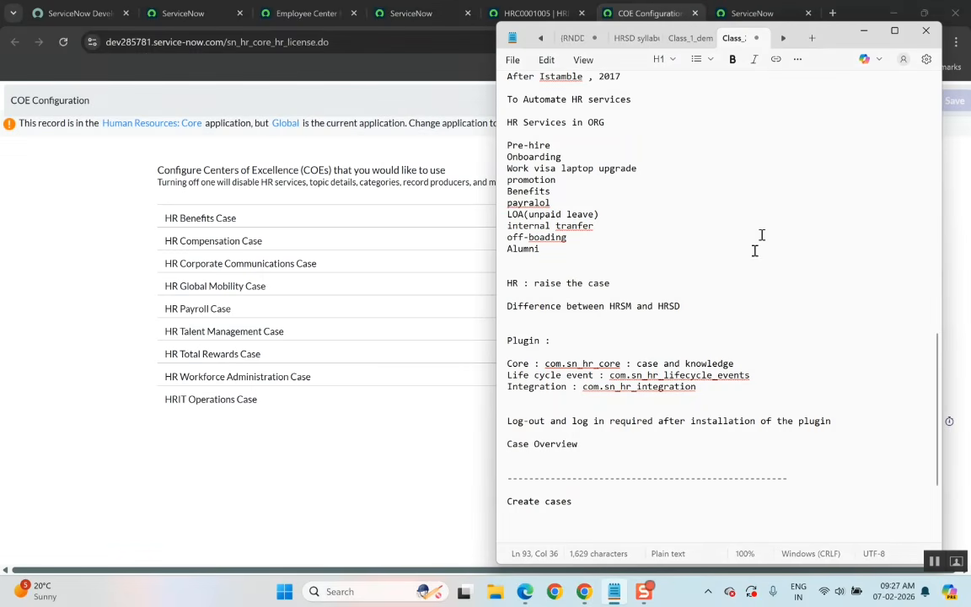
pyautogui.click(865, 32)
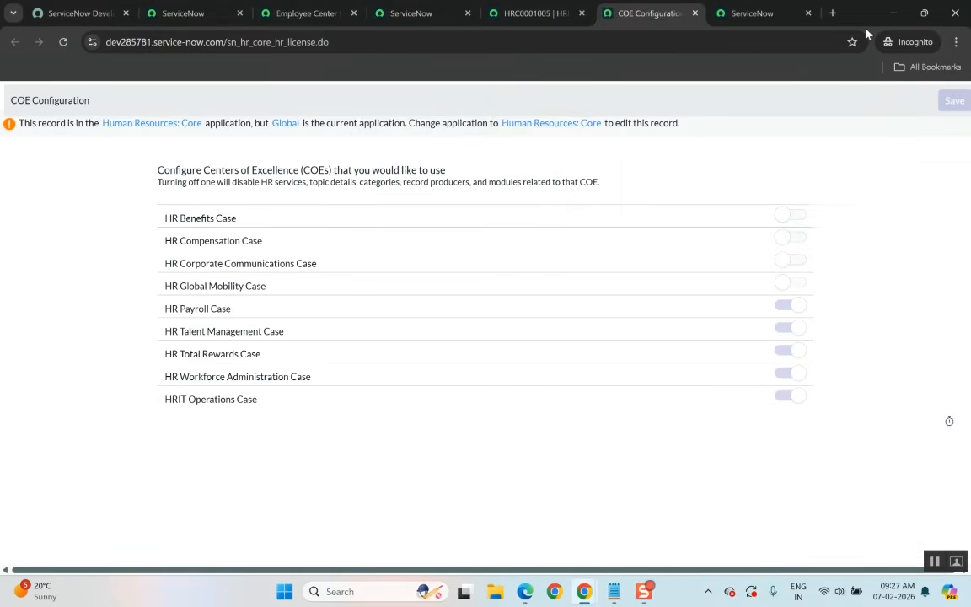
# Return to the Case Creation form and open and close the All navigator menu.
pyautogui.click(178, 13)
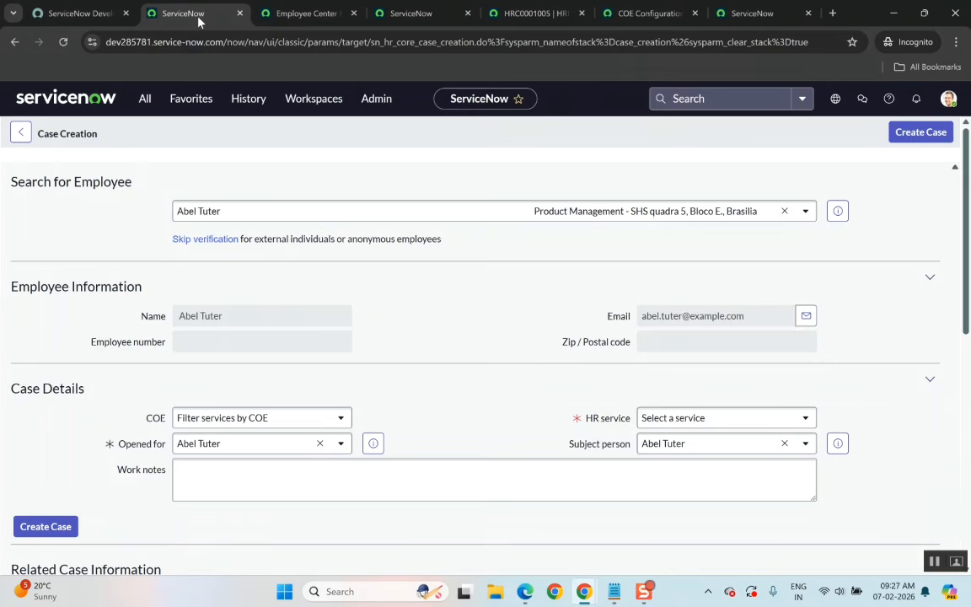
pyautogui.click(148, 107)
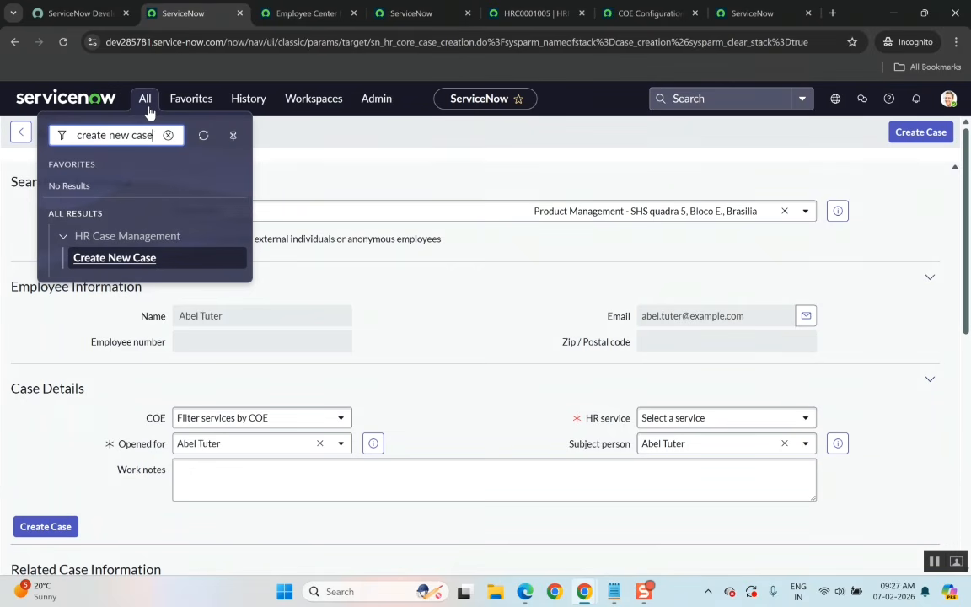
pyautogui.click(310, 195)
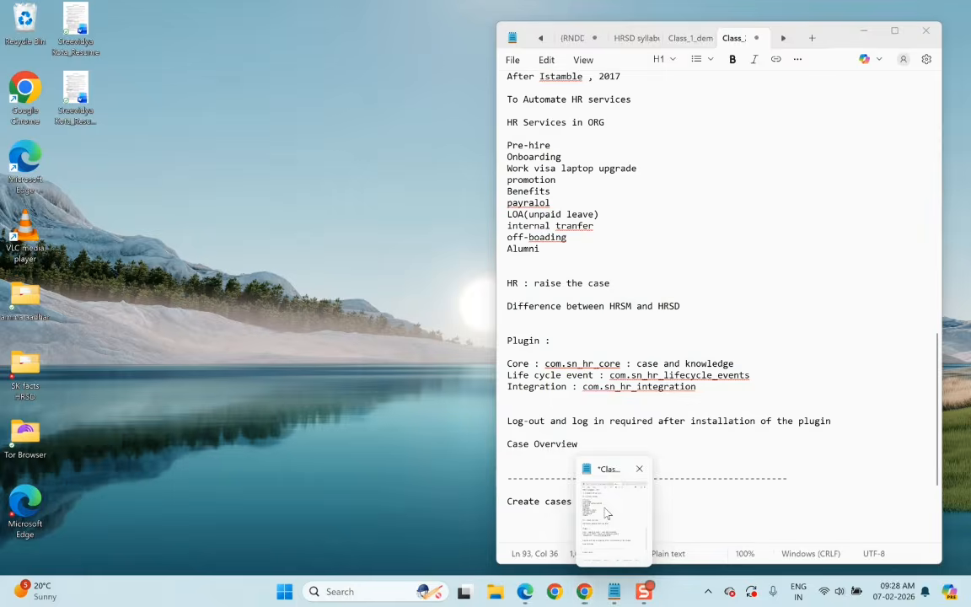
# Scroll through the class notes in Notepad covering onboarding and scope topics, then minimize it.
pyautogui.click(550, 529)
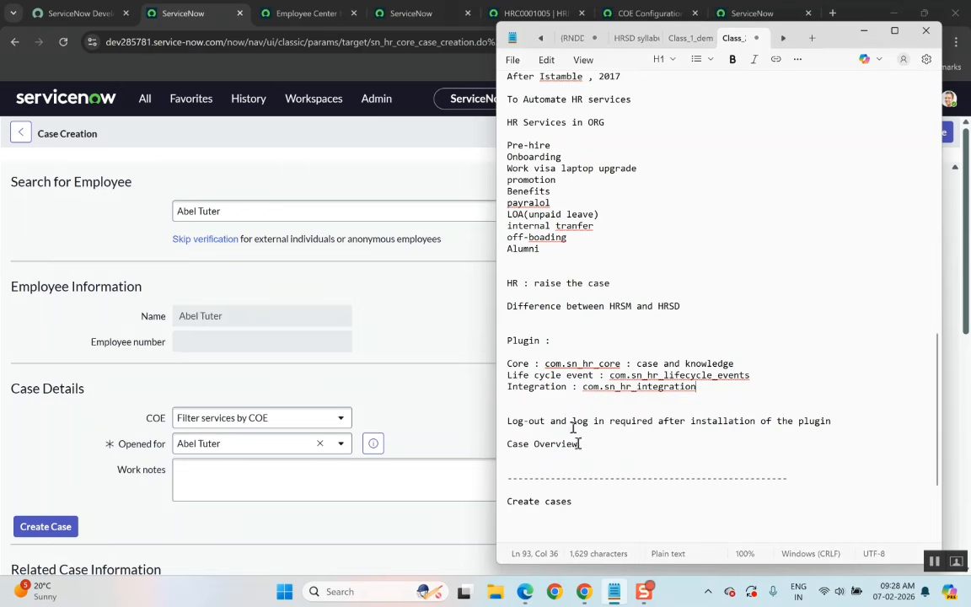
pyautogui.scroll(-3, 624, 320)
pyautogui.scroll(16, 624, 321)
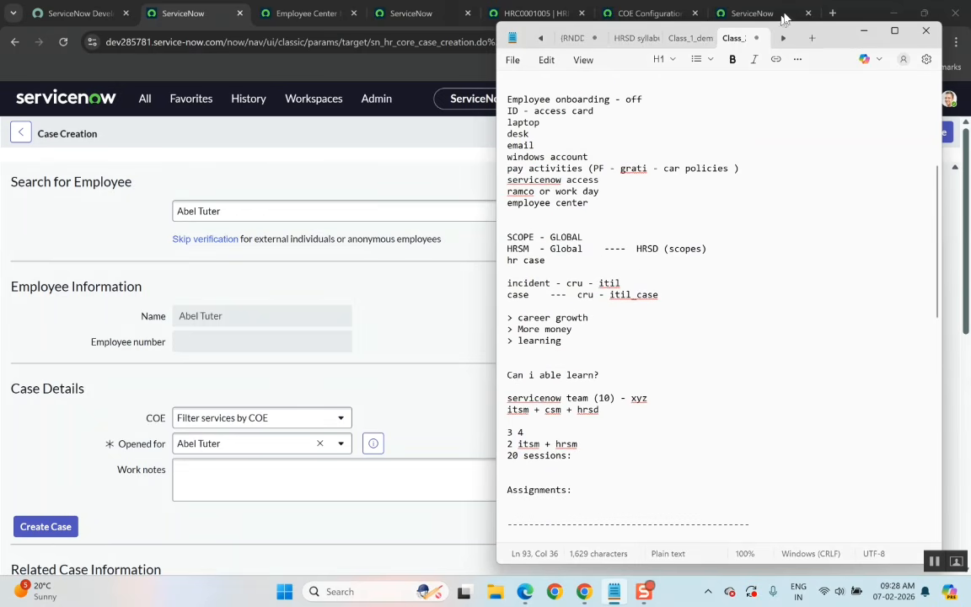
pyautogui.scroll(-6, 779, 194)
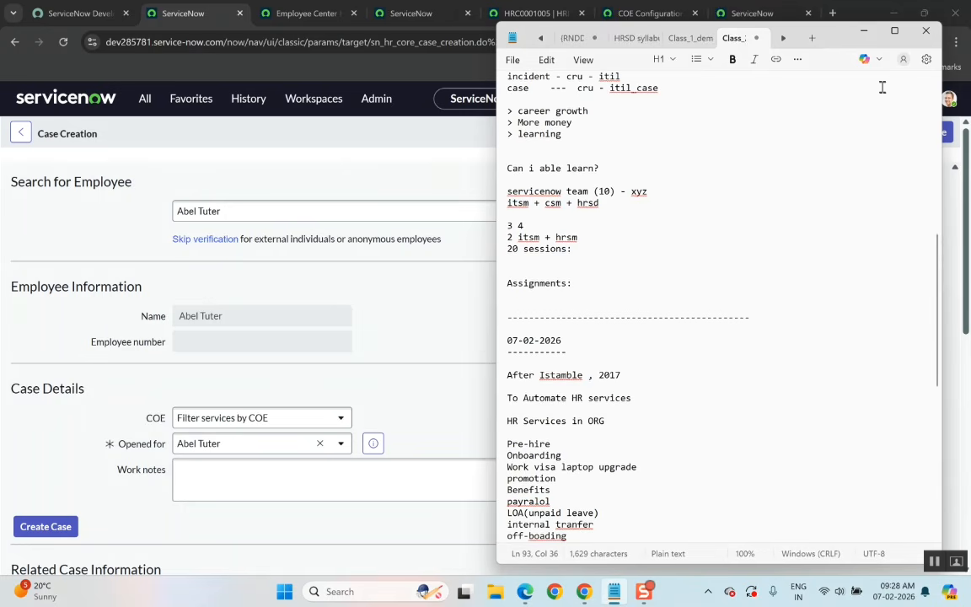
pyautogui.click(864, 30)
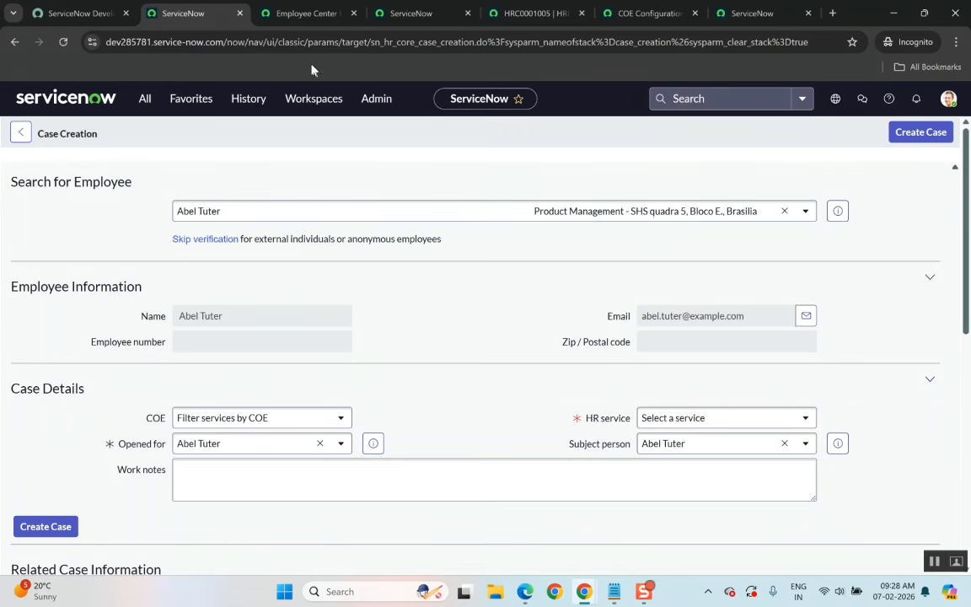
# Switch between the Case Creation and Employee Center tabs and scroll the Employee Center home page.
pyautogui.click(308, 16)
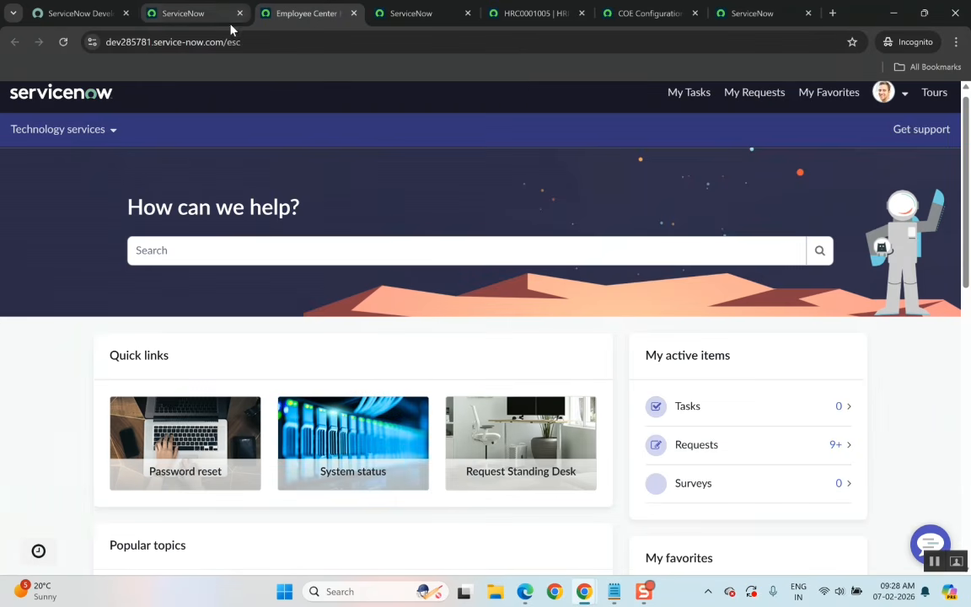
pyautogui.click(191, 14)
pyautogui.click(306, 15)
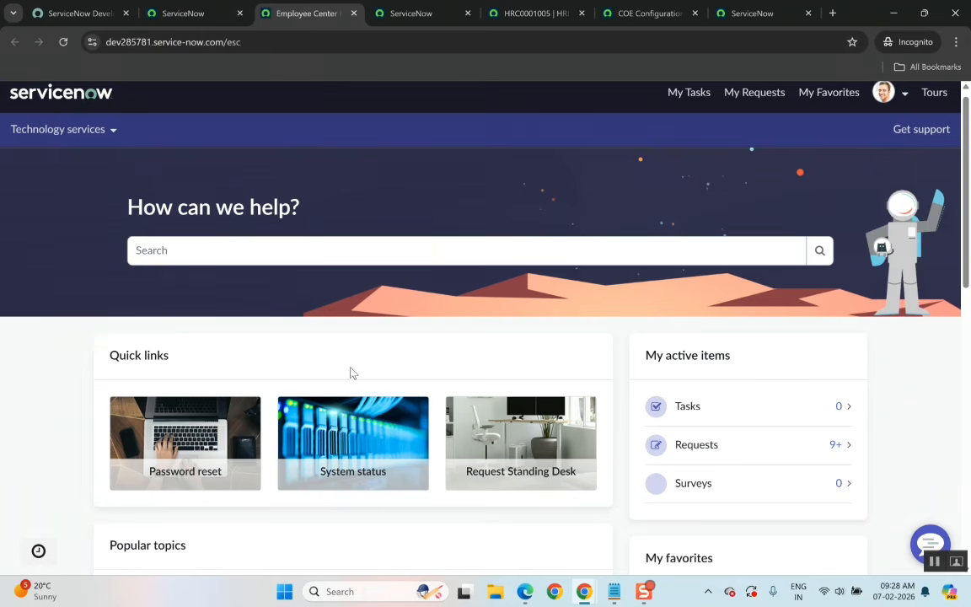
pyautogui.scroll(-4, 455, 374)
pyautogui.scroll(4, 455, 374)
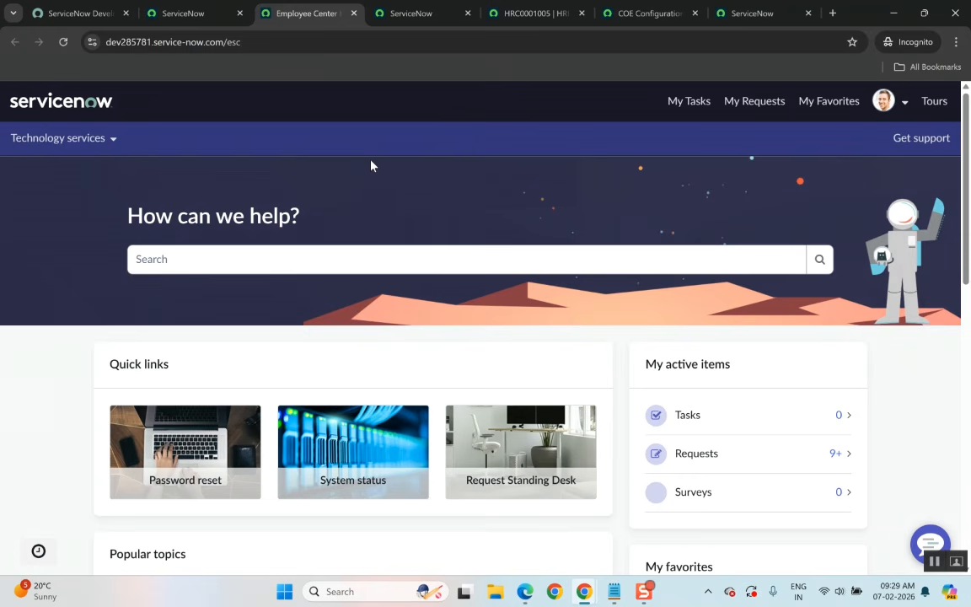
# Go back to the Case Creation form and scroll down to its Case Details section.
pyautogui.click(199, 19)
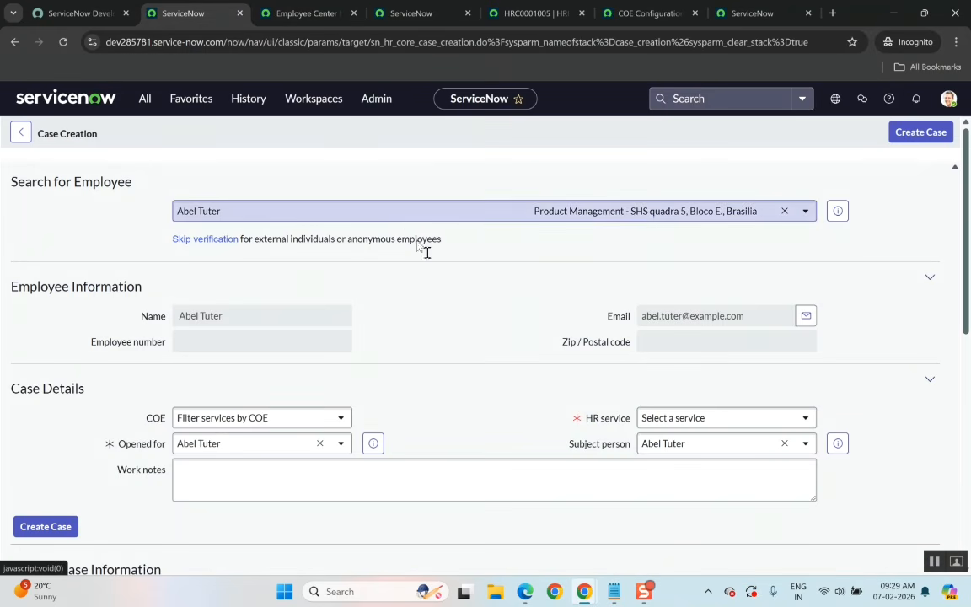
pyautogui.scroll(-1, 482, 334)
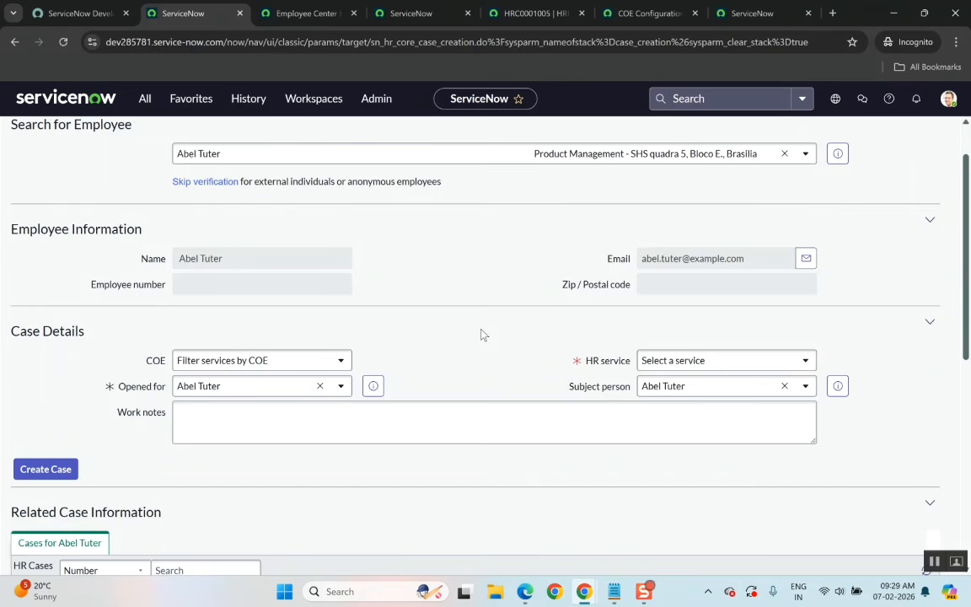
# Scroll the Case Creation form between the employee search and the related HR cases list.
pyautogui.scroll(-2, 483, 334)
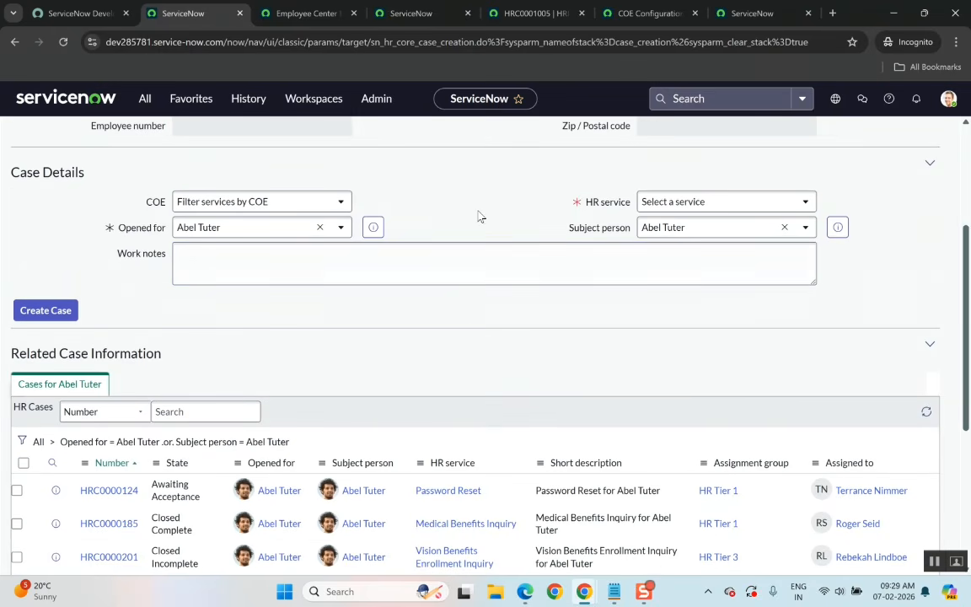
pyautogui.scroll(3, 478, 217)
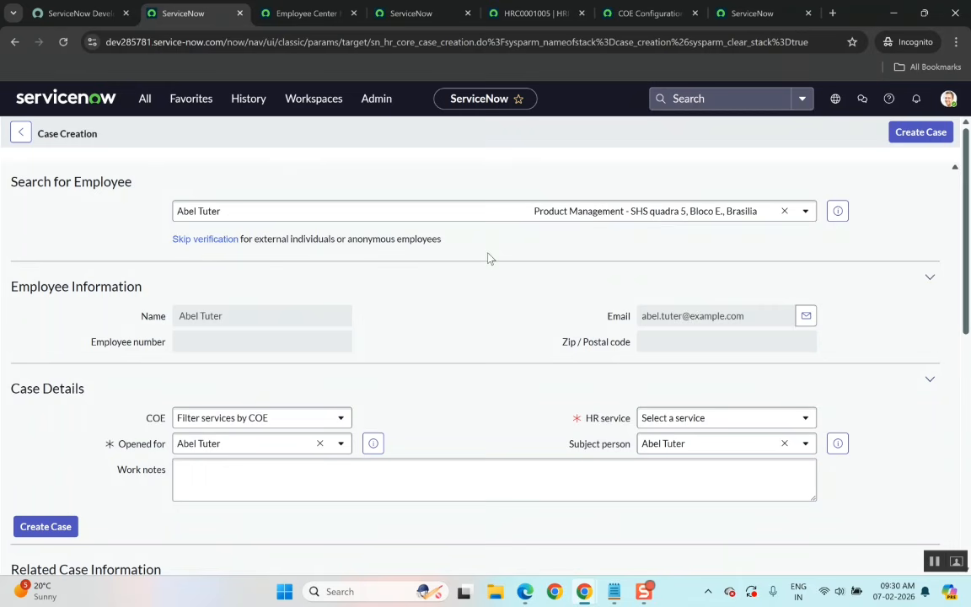
pyautogui.scroll(-3, 474, 328)
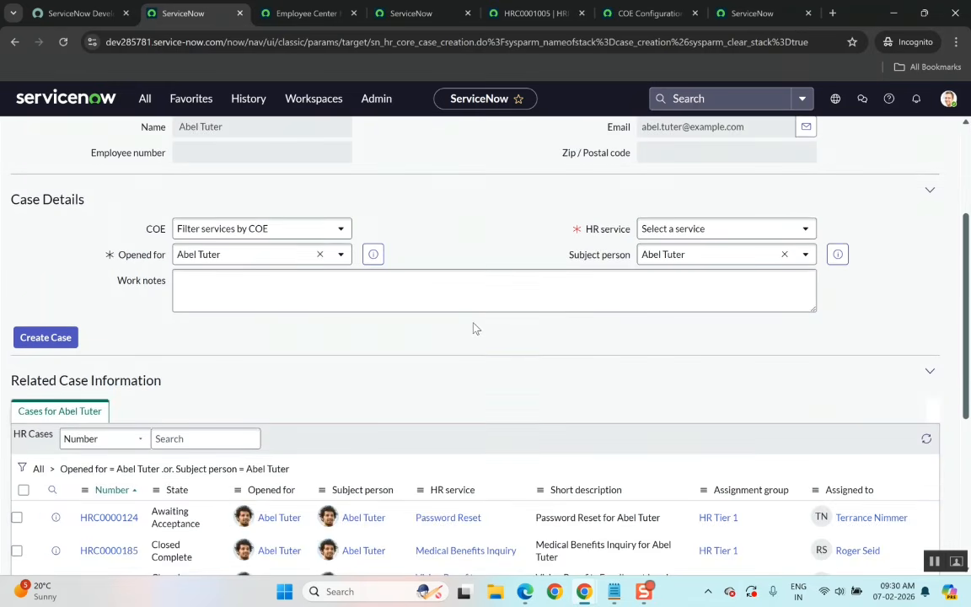
pyautogui.scroll(3, 475, 328)
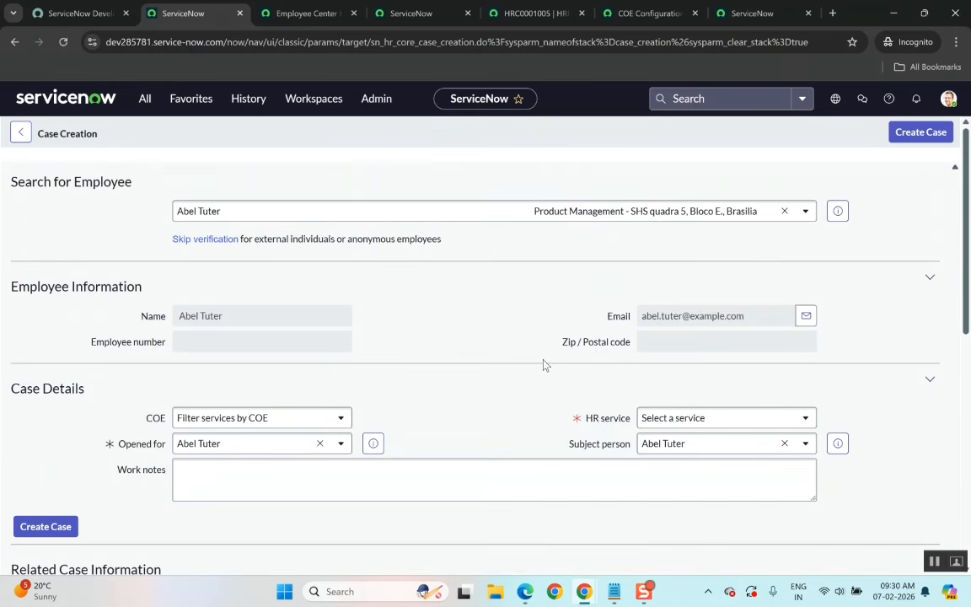
# Switch to the HRSD syllabus PDF in Edge and scroll through its list of training topics.
pyautogui.click(525, 592)
pyautogui.scroll(1, 481, 320)
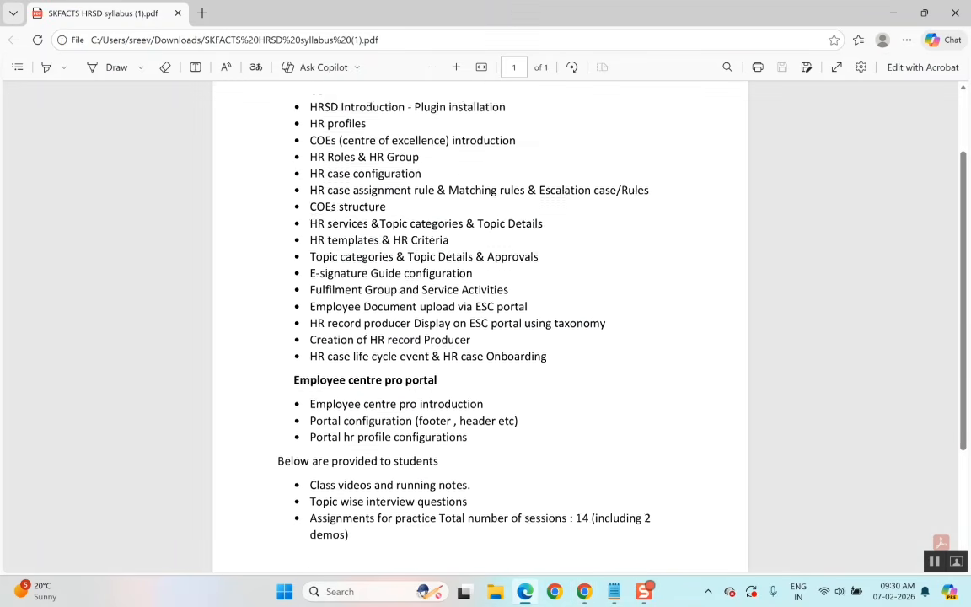
pyautogui.scroll(2, 481, 320)
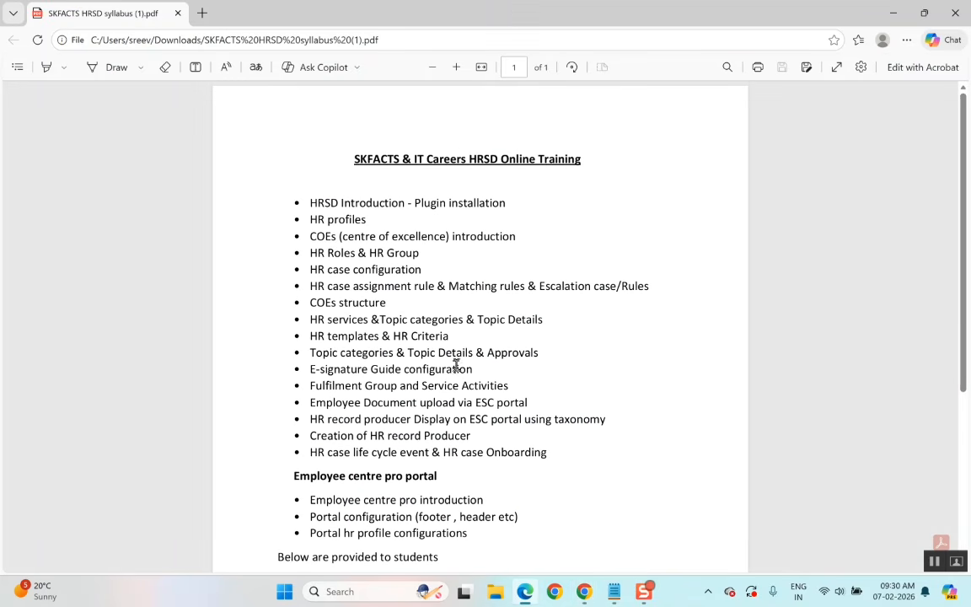
pyautogui.scroll(-1, 386, 349)
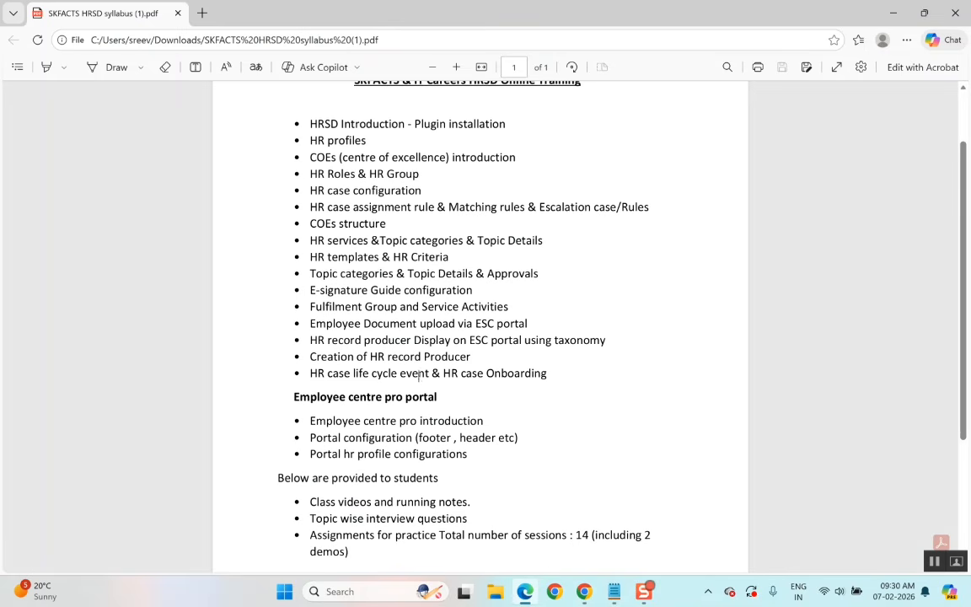
pyautogui.scroll(1, 395, 338)
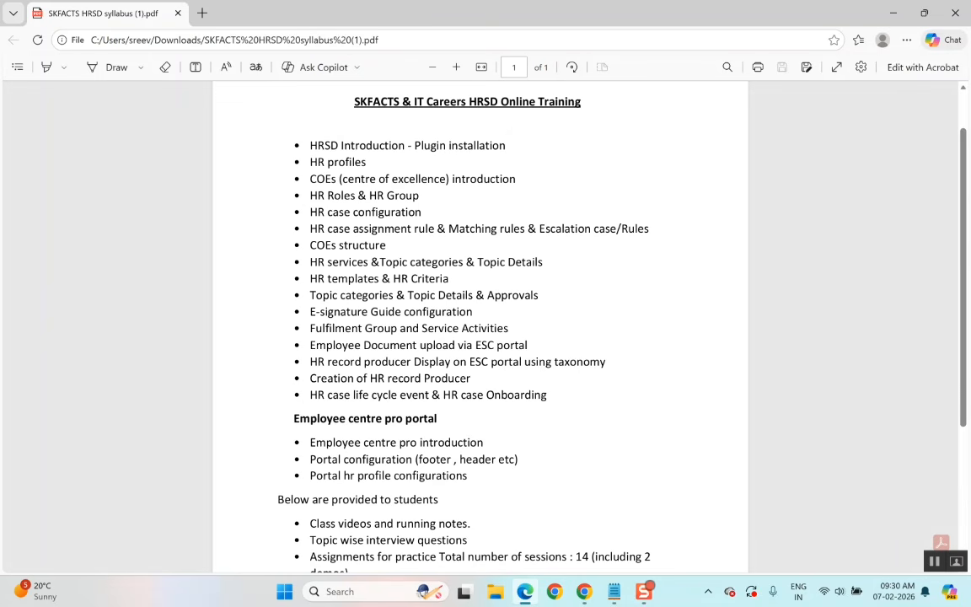
pyautogui.scroll(-3, 480, 329)
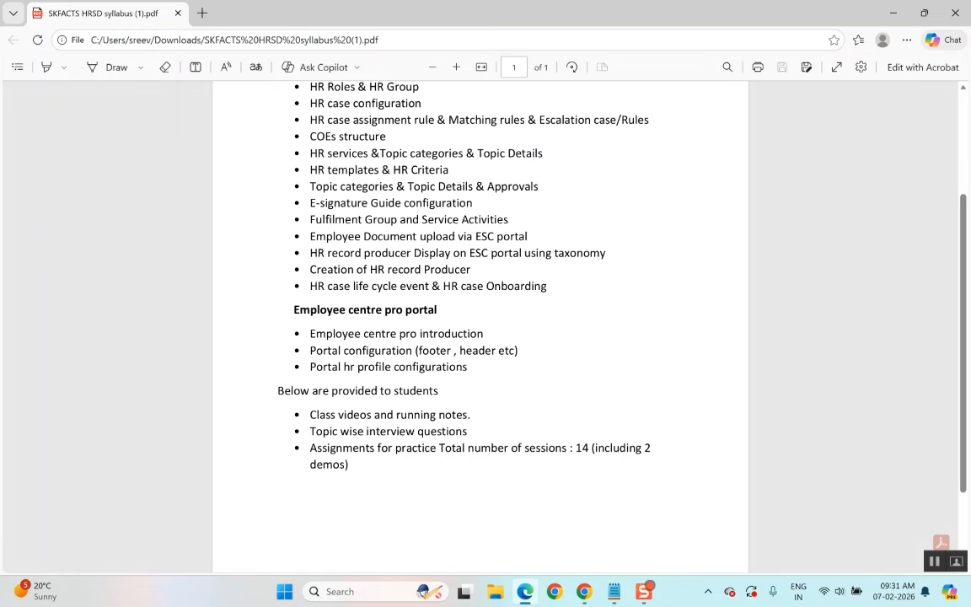
pyautogui.scroll(2, 615, 480)
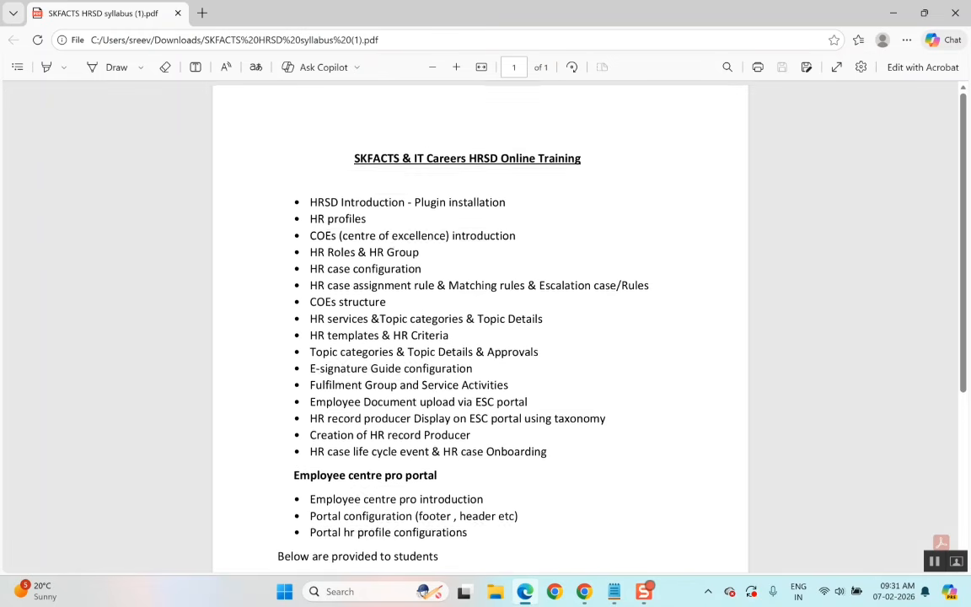